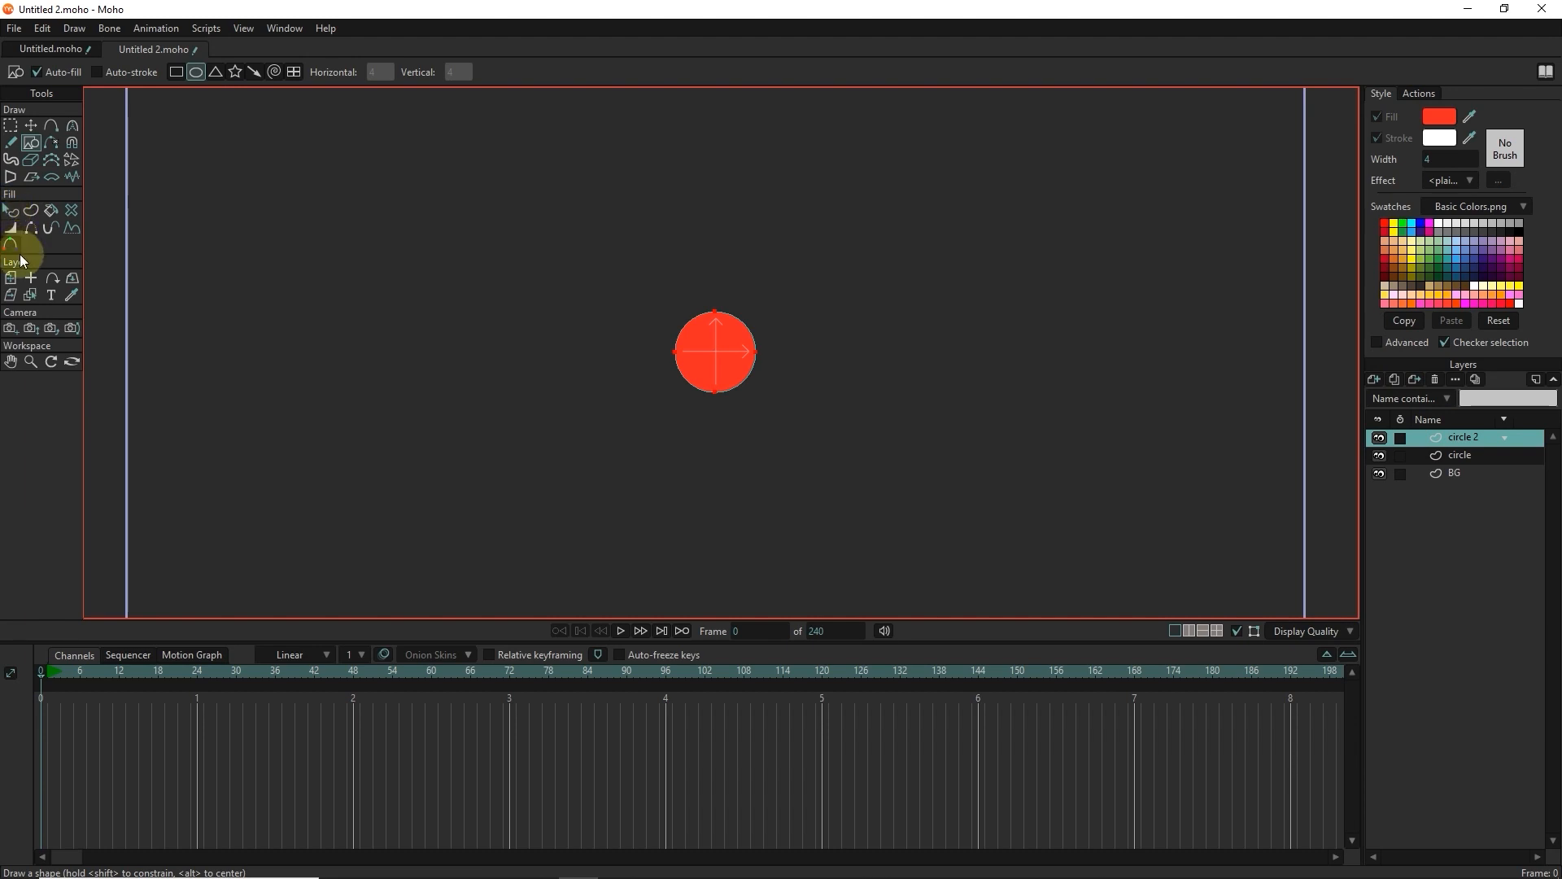
Step: Scale the circle 2 layer down uniformly to about 0.69, keeping it centred inside the larger circle
{"action": "left_click", "coordinate": [11, 277]}
{"action": "scroll", "coordinate": [734, 350], "scroll_direction": "up", "scroll_amount": 2}
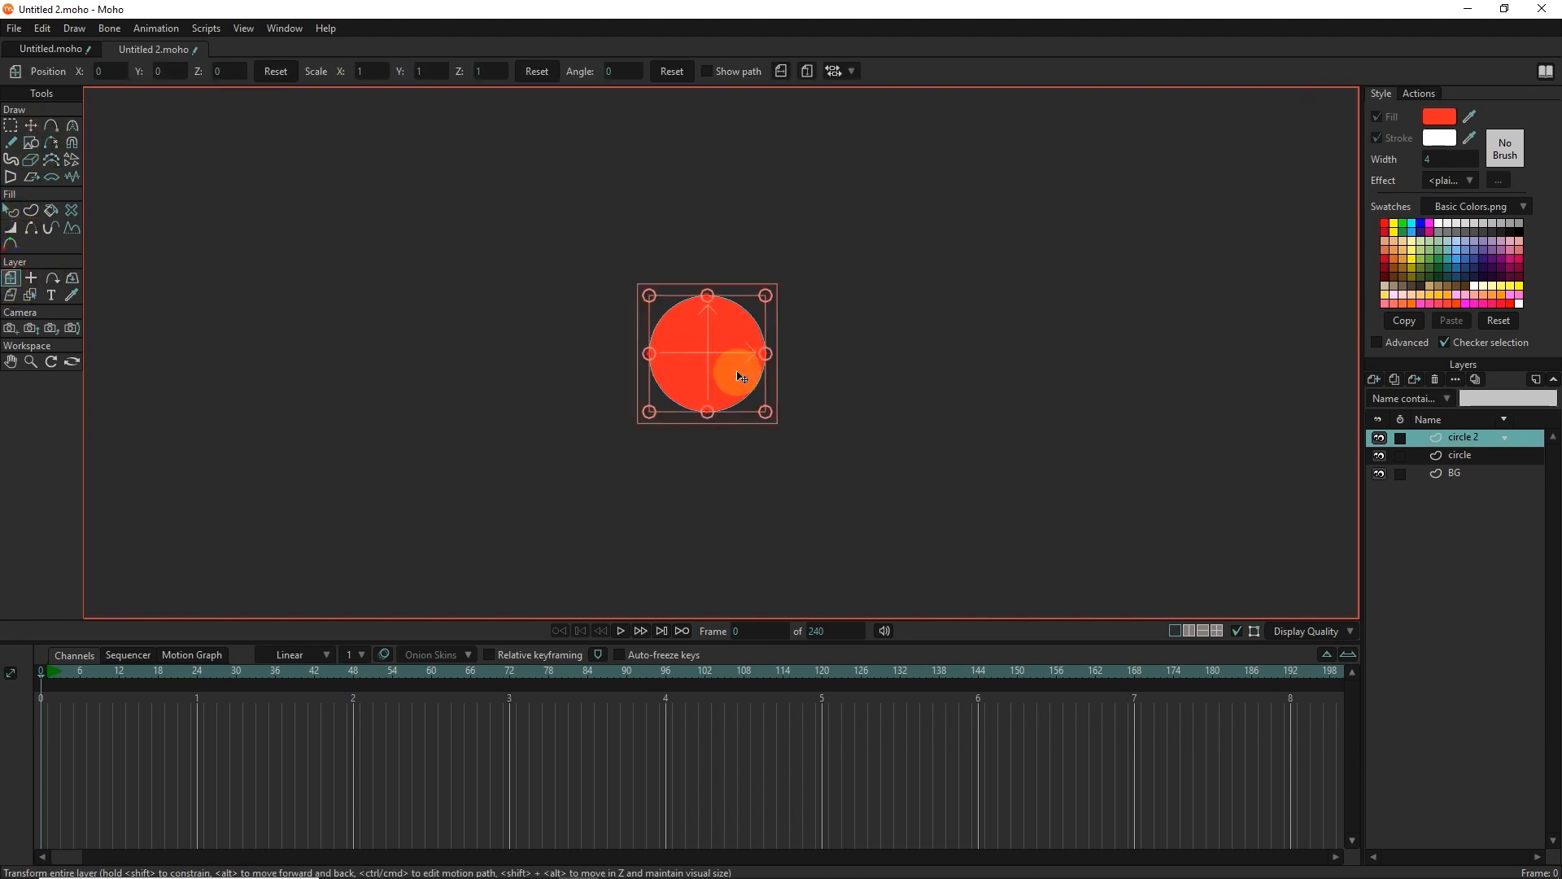
{"action": "left_click_drag", "start_coordinate": [766, 410], "coordinate": [747, 397]}
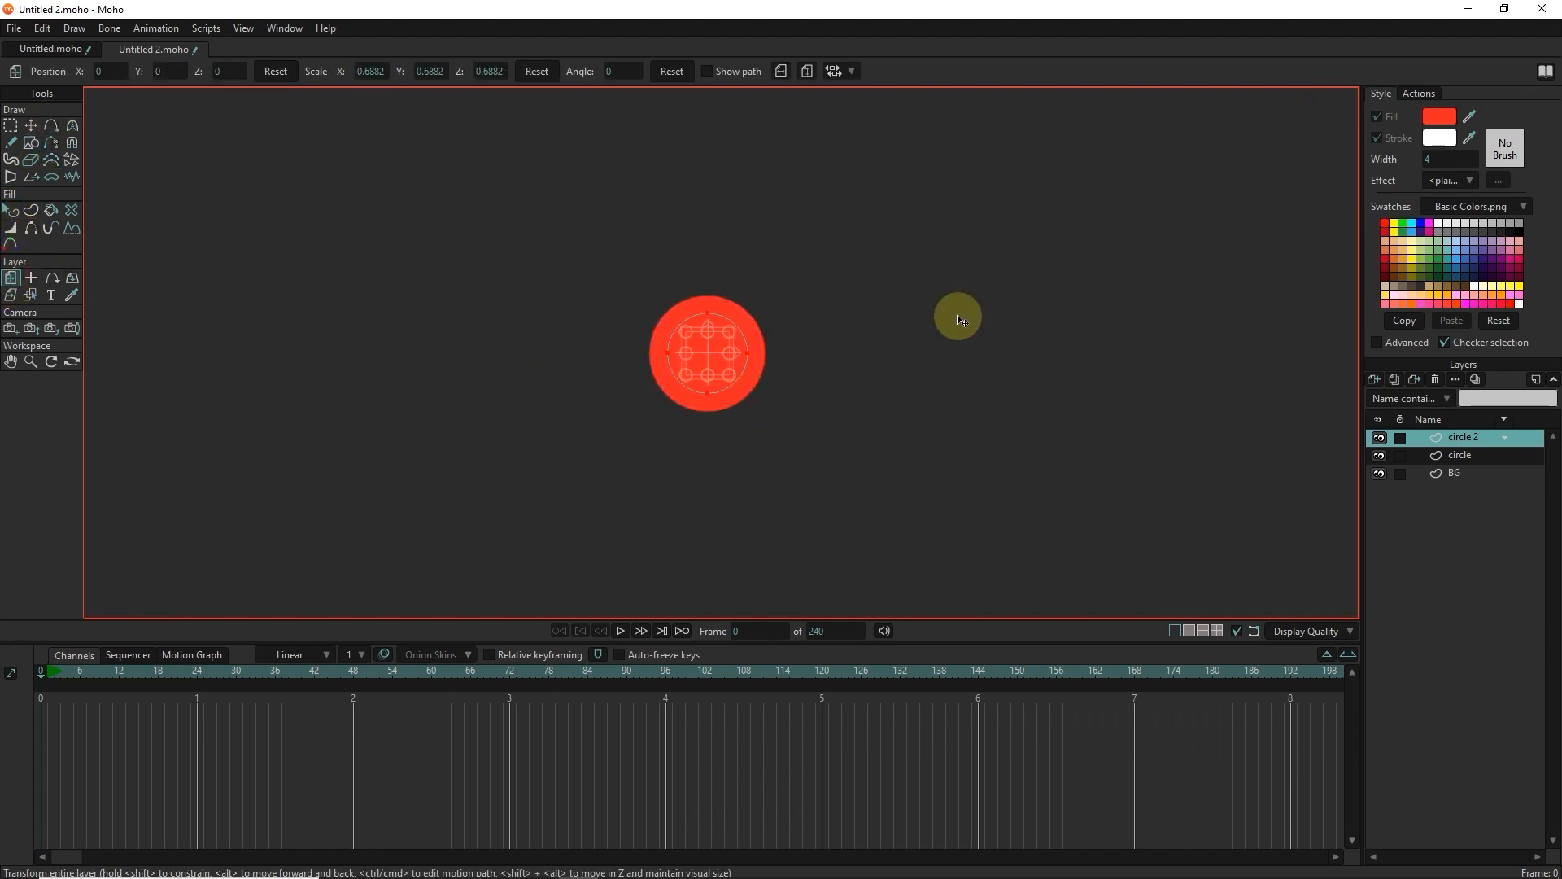
Step: Change the circle 2 shape's fill to the lighter red FF5C5C
{"action": "left_click", "coordinate": [11, 211]}
{"action": "left_click", "coordinate": [706, 362]}
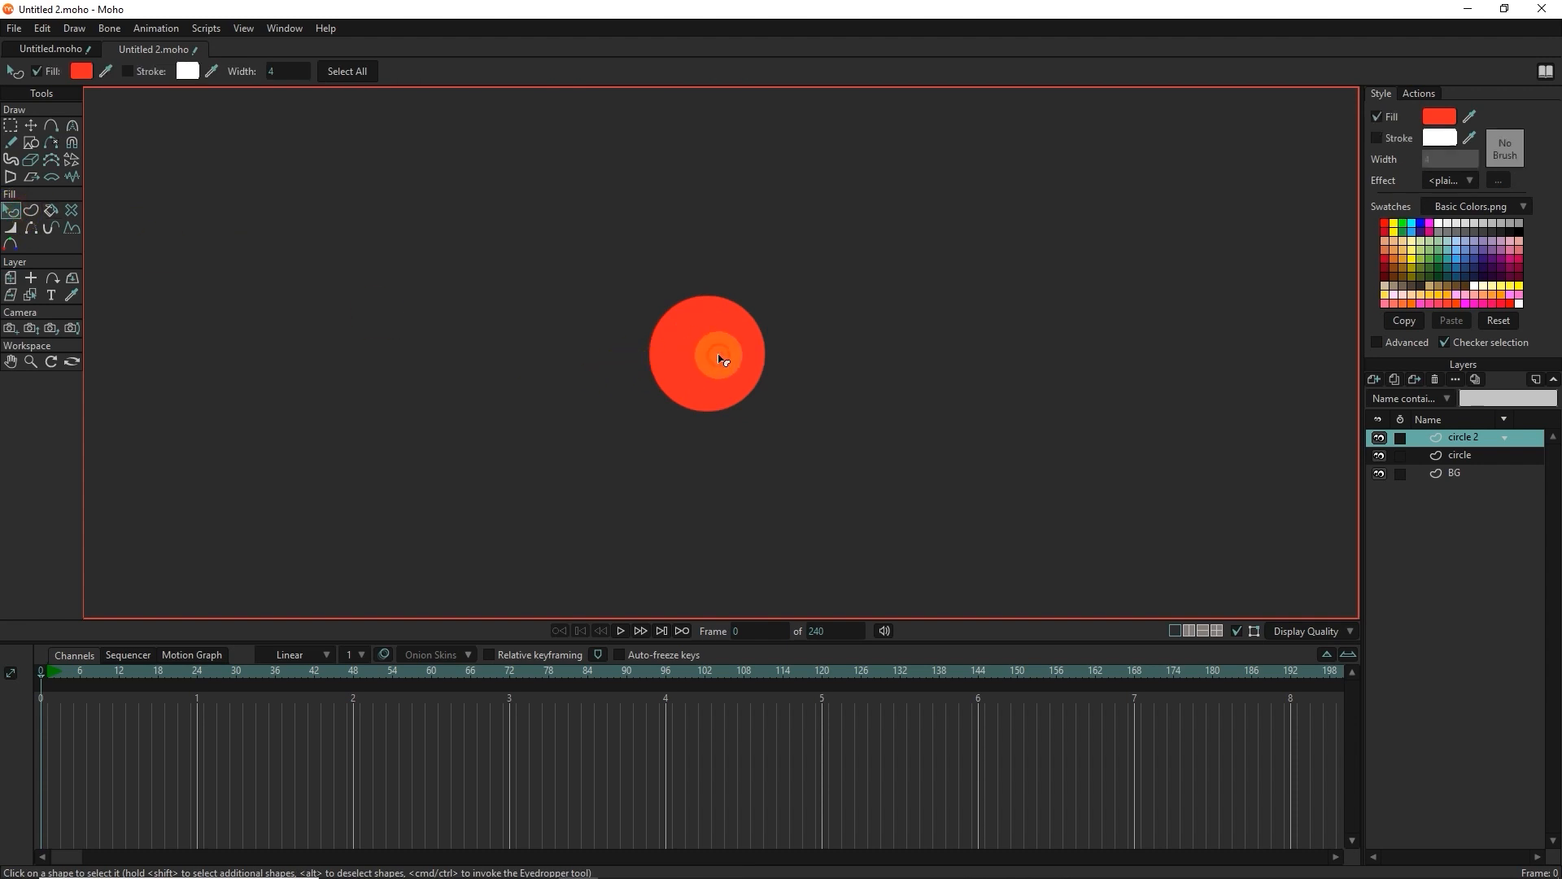
{"action": "left_click", "coordinate": [1439, 116]}
{"action": "left_click_drag", "start_coordinate": [1100, 409], "coordinate": [1086, 402]}
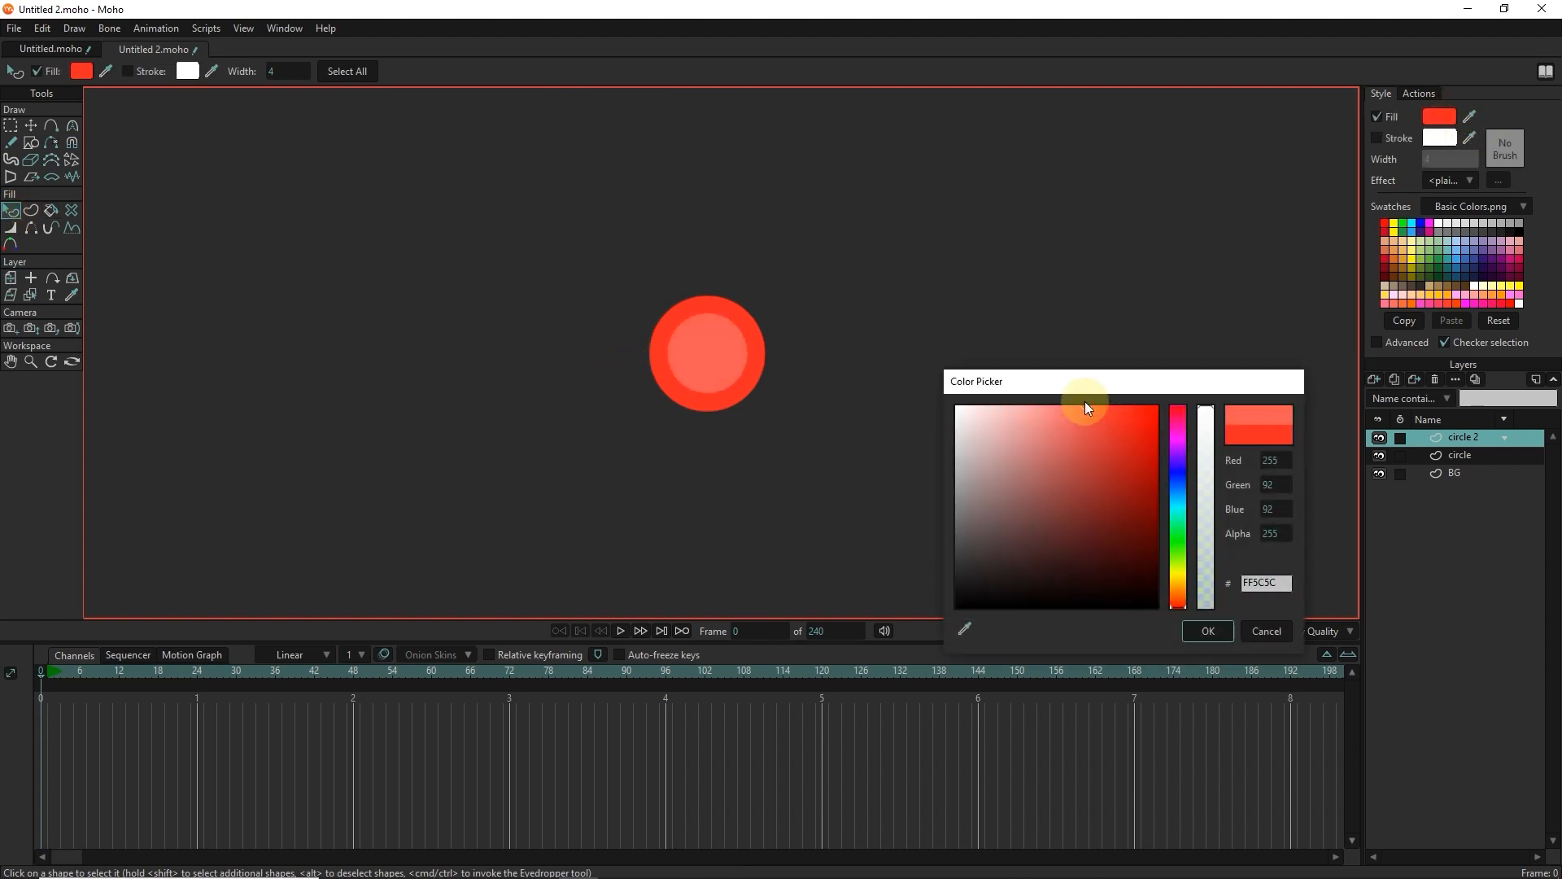
{"action": "key", "text": "Return"}
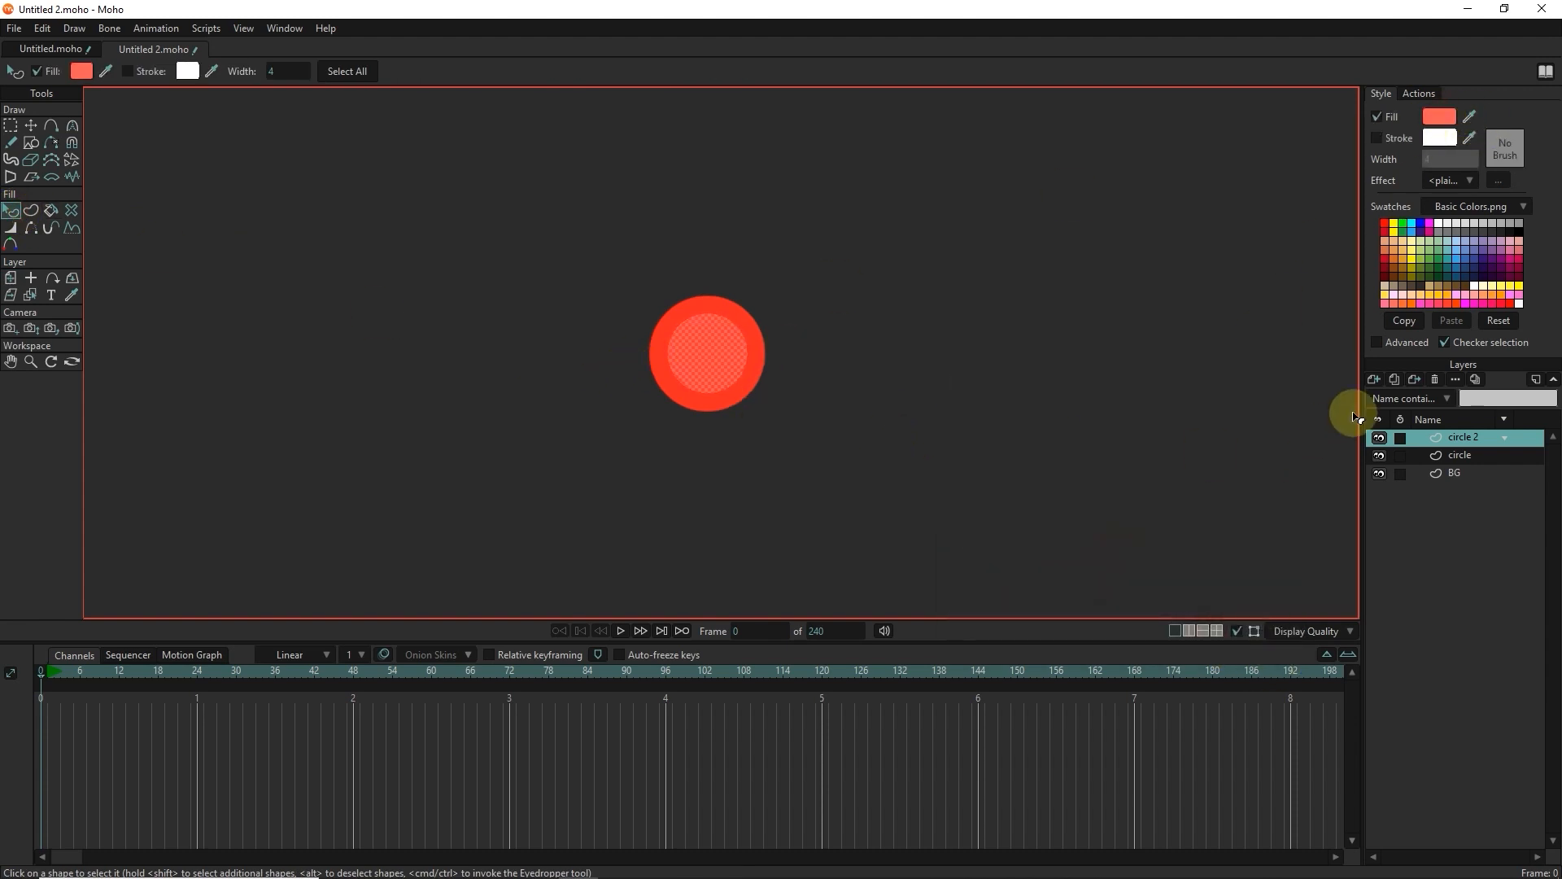
Step: Duplicate the circle 2 layer and scale the copy down to about half its size around the same centre
{"action": "left_click", "coordinate": [1395, 379]}
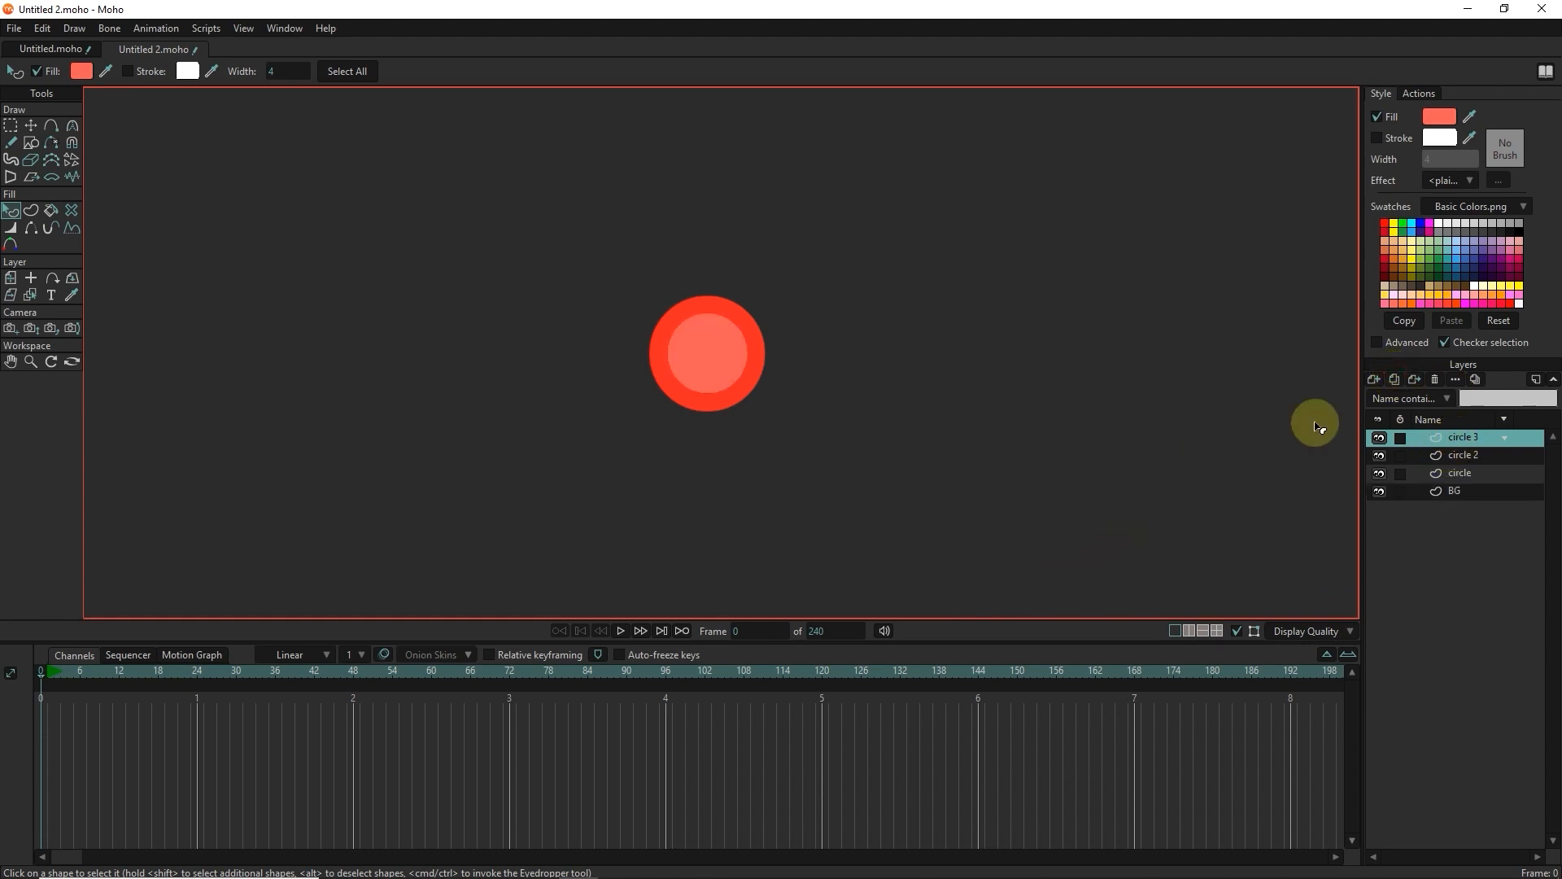
{"action": "left_click", "coordinate": [11, 277]}
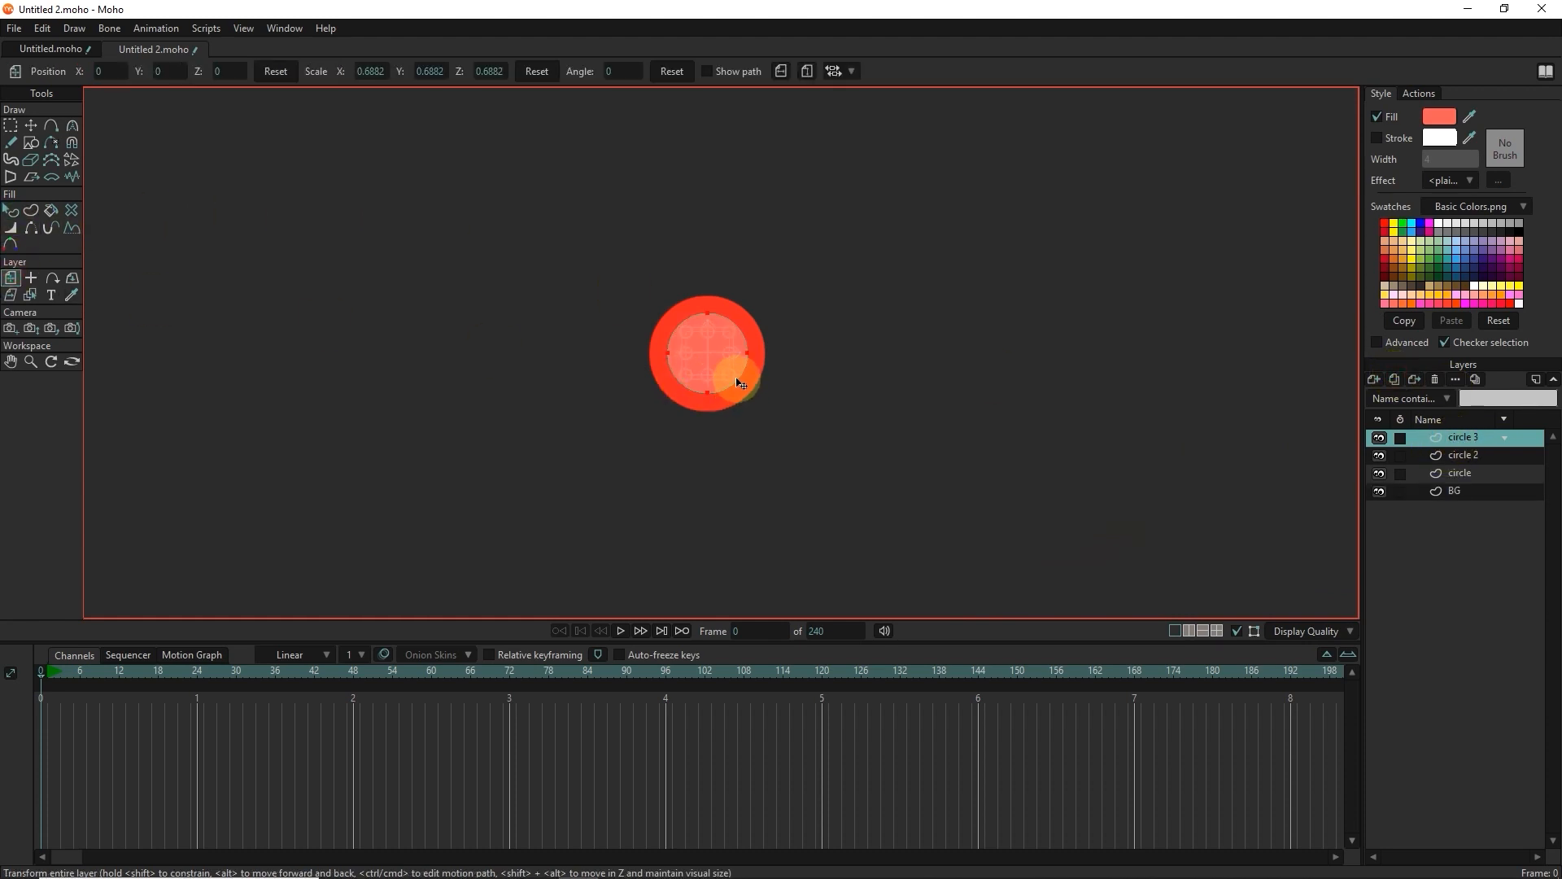
{"action": "left_click_drag", "start_coordinate": [717, 369], "coordinate": [727, 362]}
{"action": "left_click_drag", "start_coordinate": [732, 383], "coordinate": [735, 375]}
Step: Change the smallest circle's fill to white, FFFFFF
{"action": "key", "text": "q"}
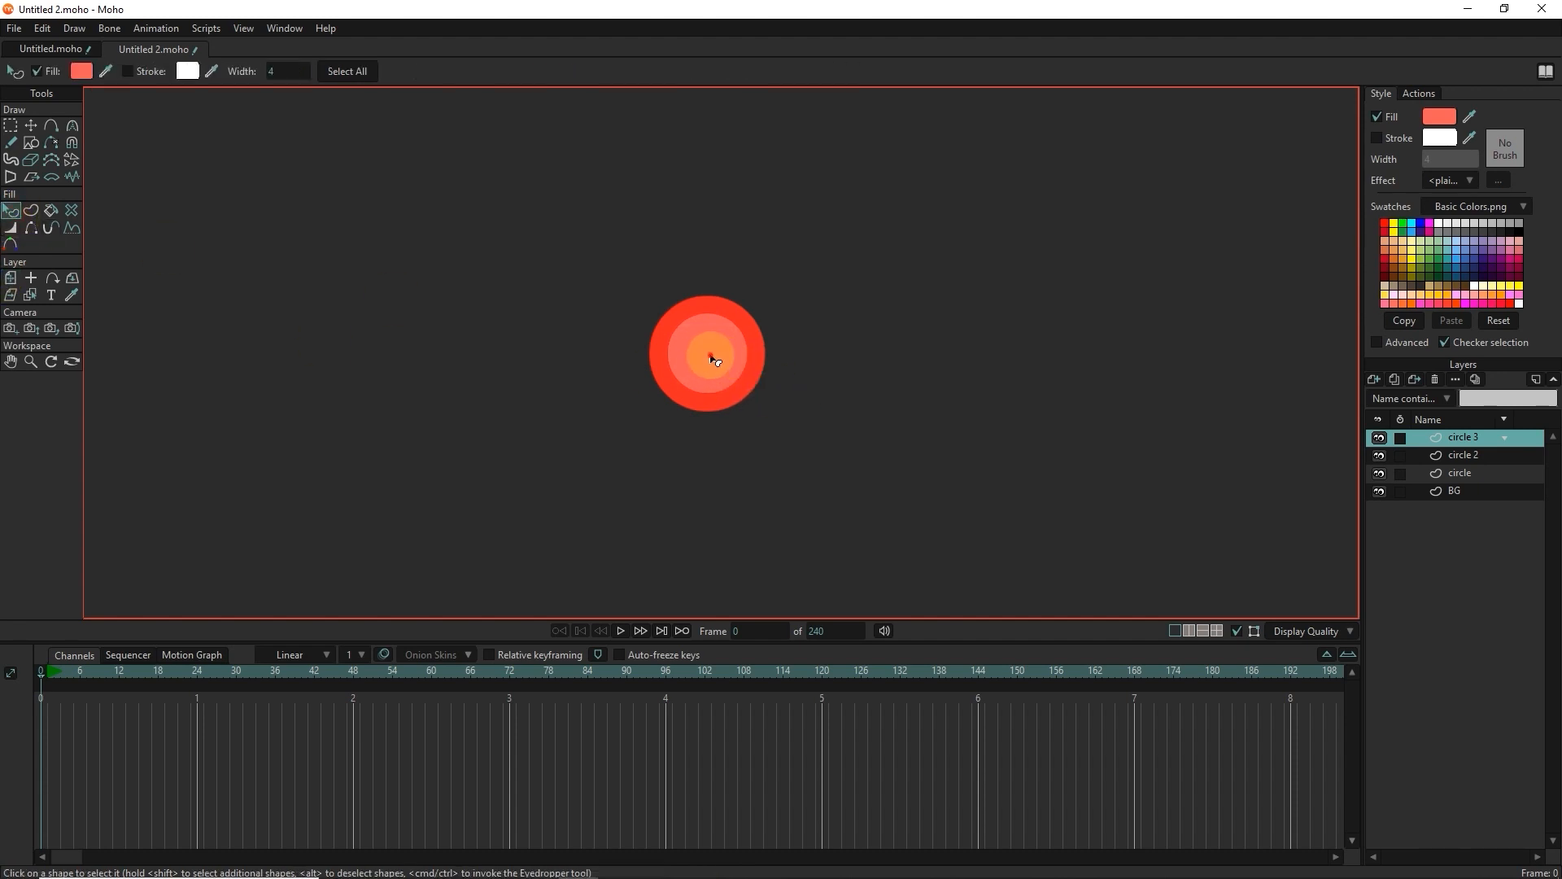
{"action": "left_click", "coordinate": [1438, 118]}
{"action": "left_click_drag", "start_coordinate": [1056, 448], "coordinate": [925, 396]}
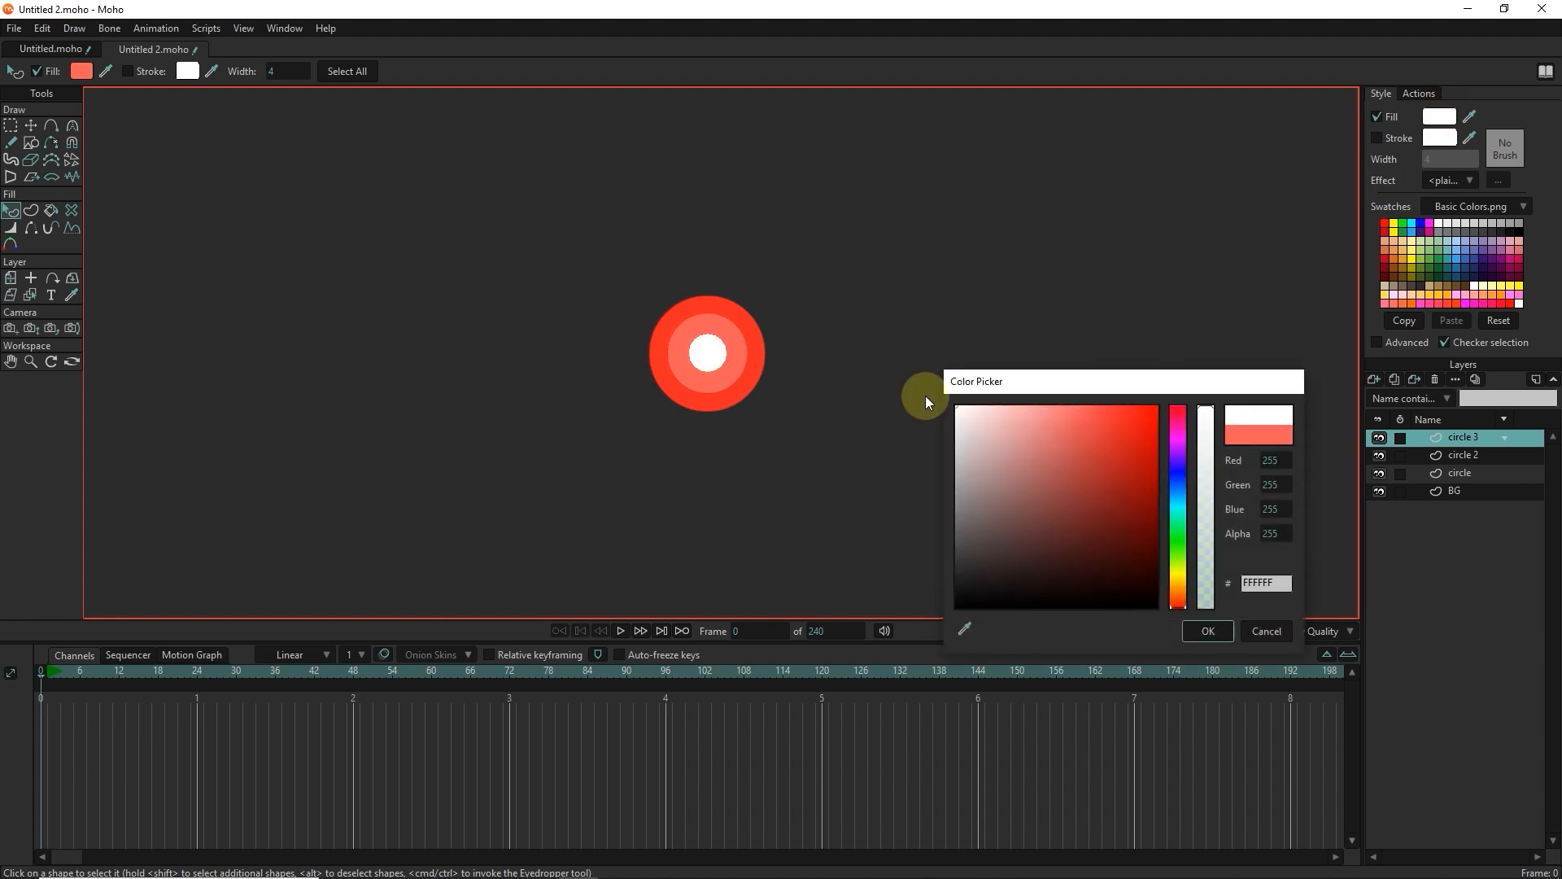
{"action": "left_click", "coordinate": [1213, 632]}
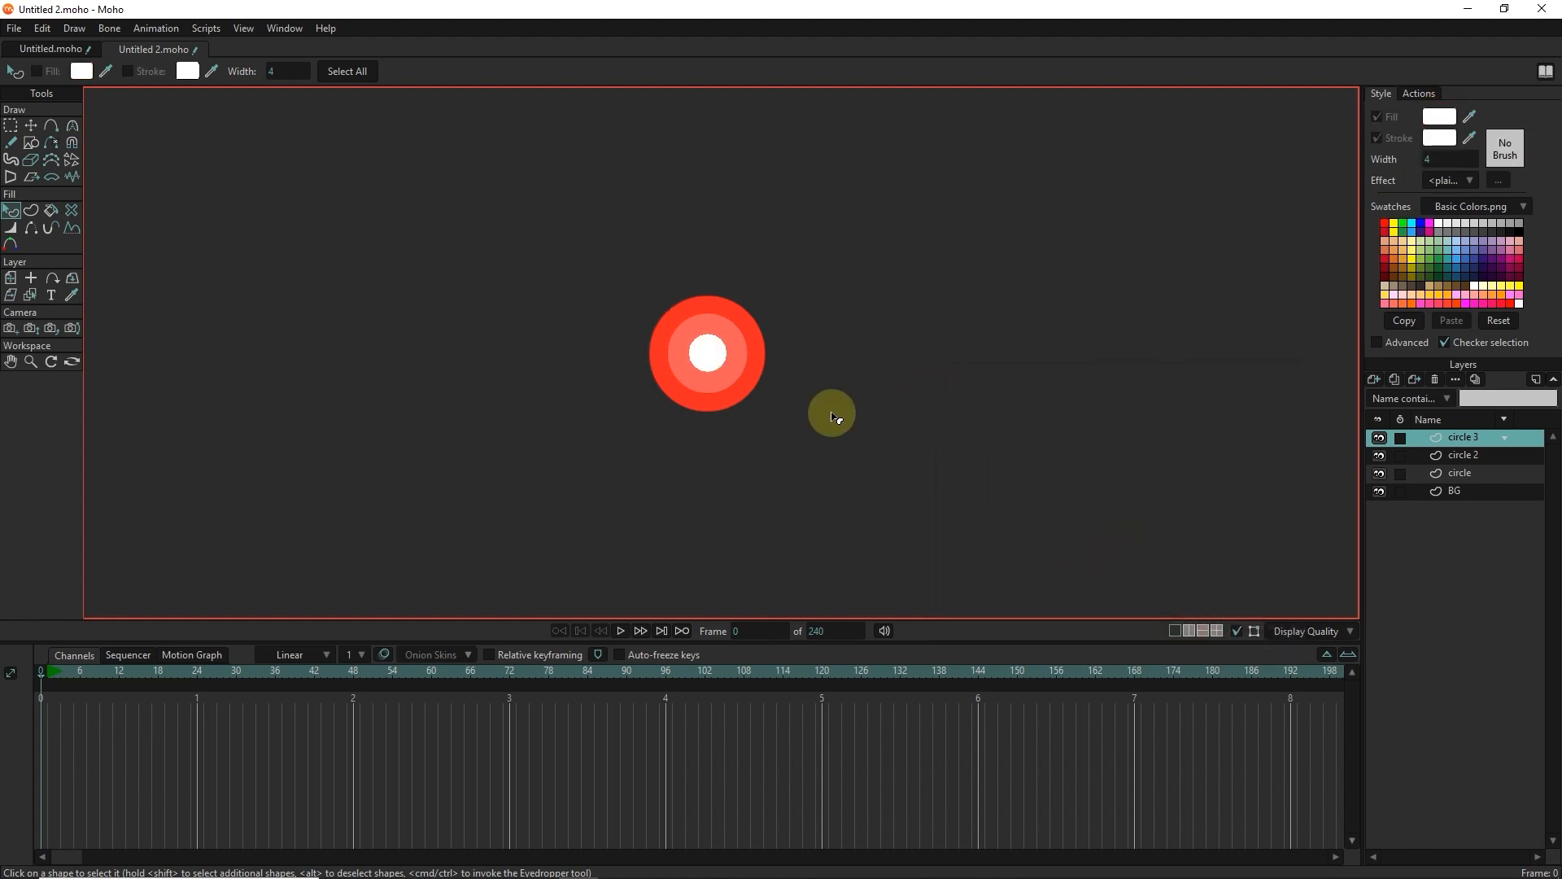
{"action": "left_click", "coordinate": [1447, 184]}
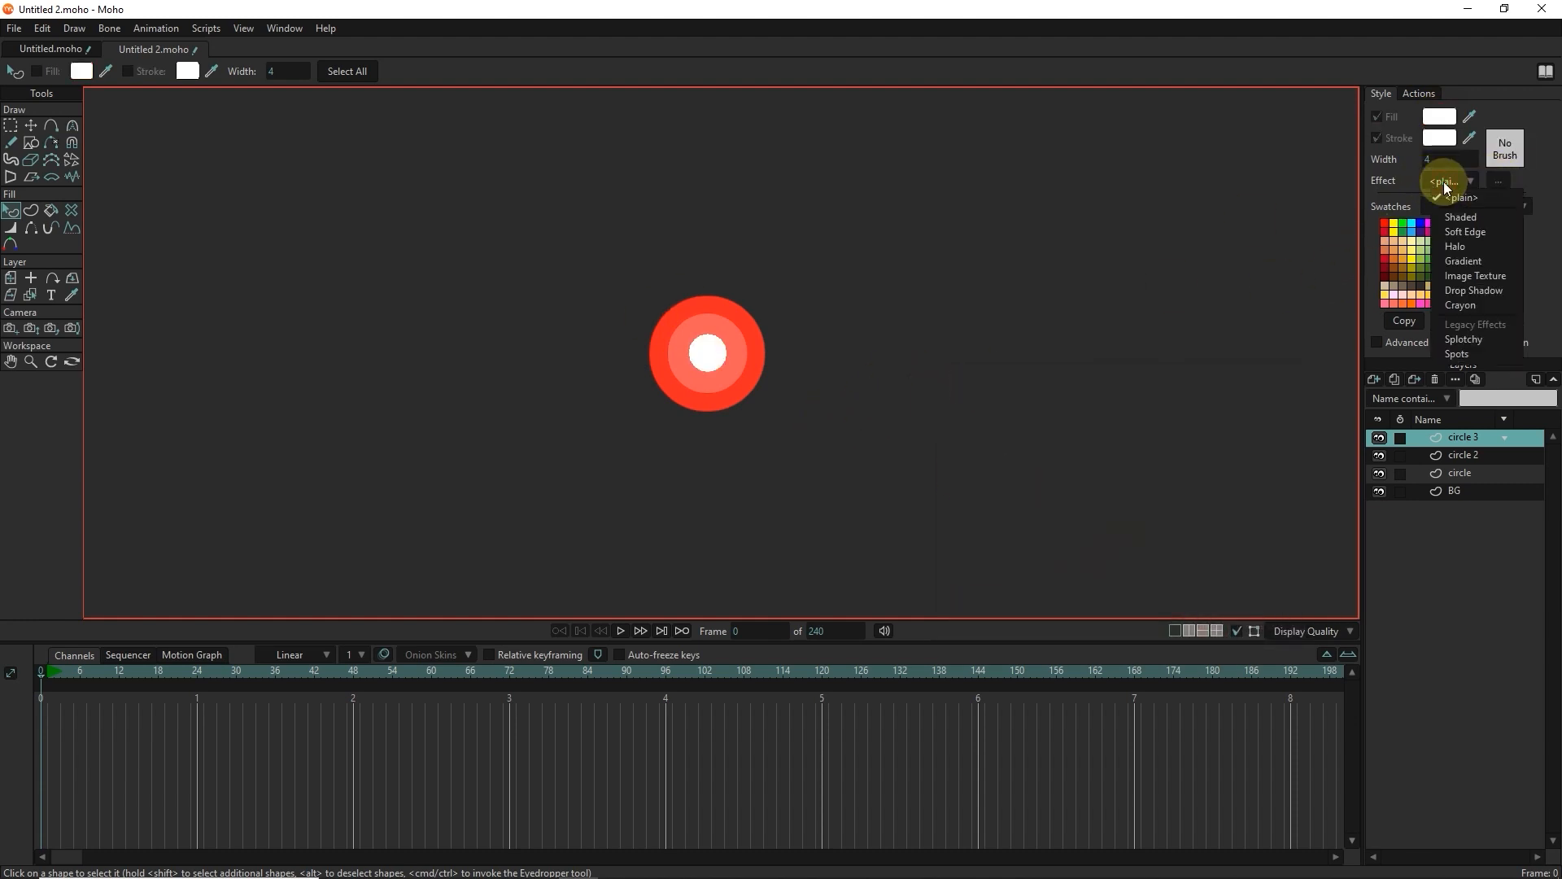
{"action": "left_click", "coordinate": [1465, 231]}
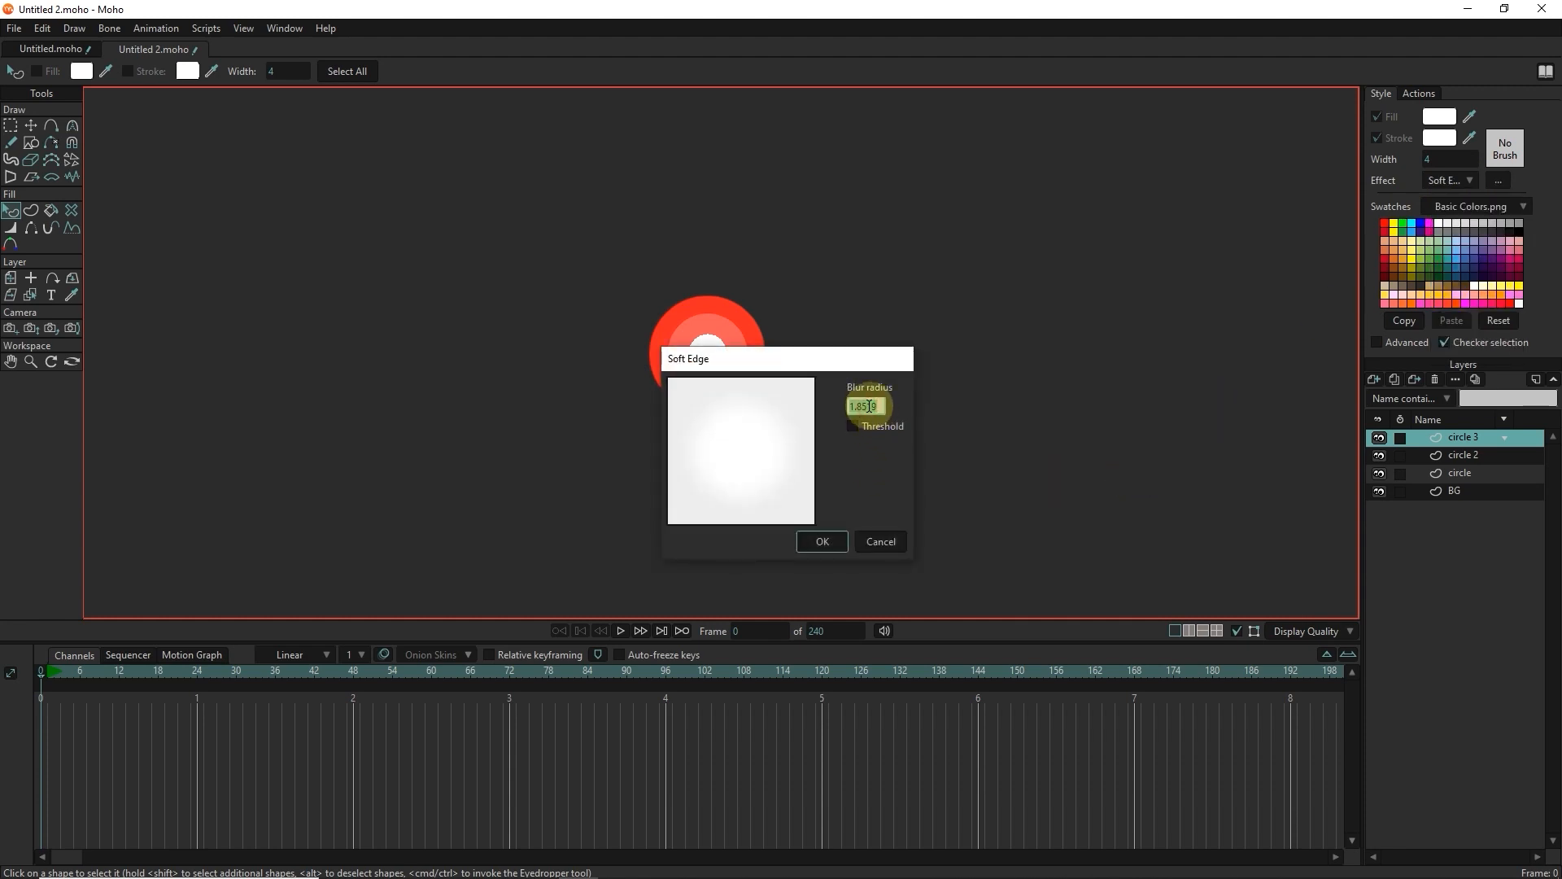
{"action": "left_click", "coordinate": [879, 541]}
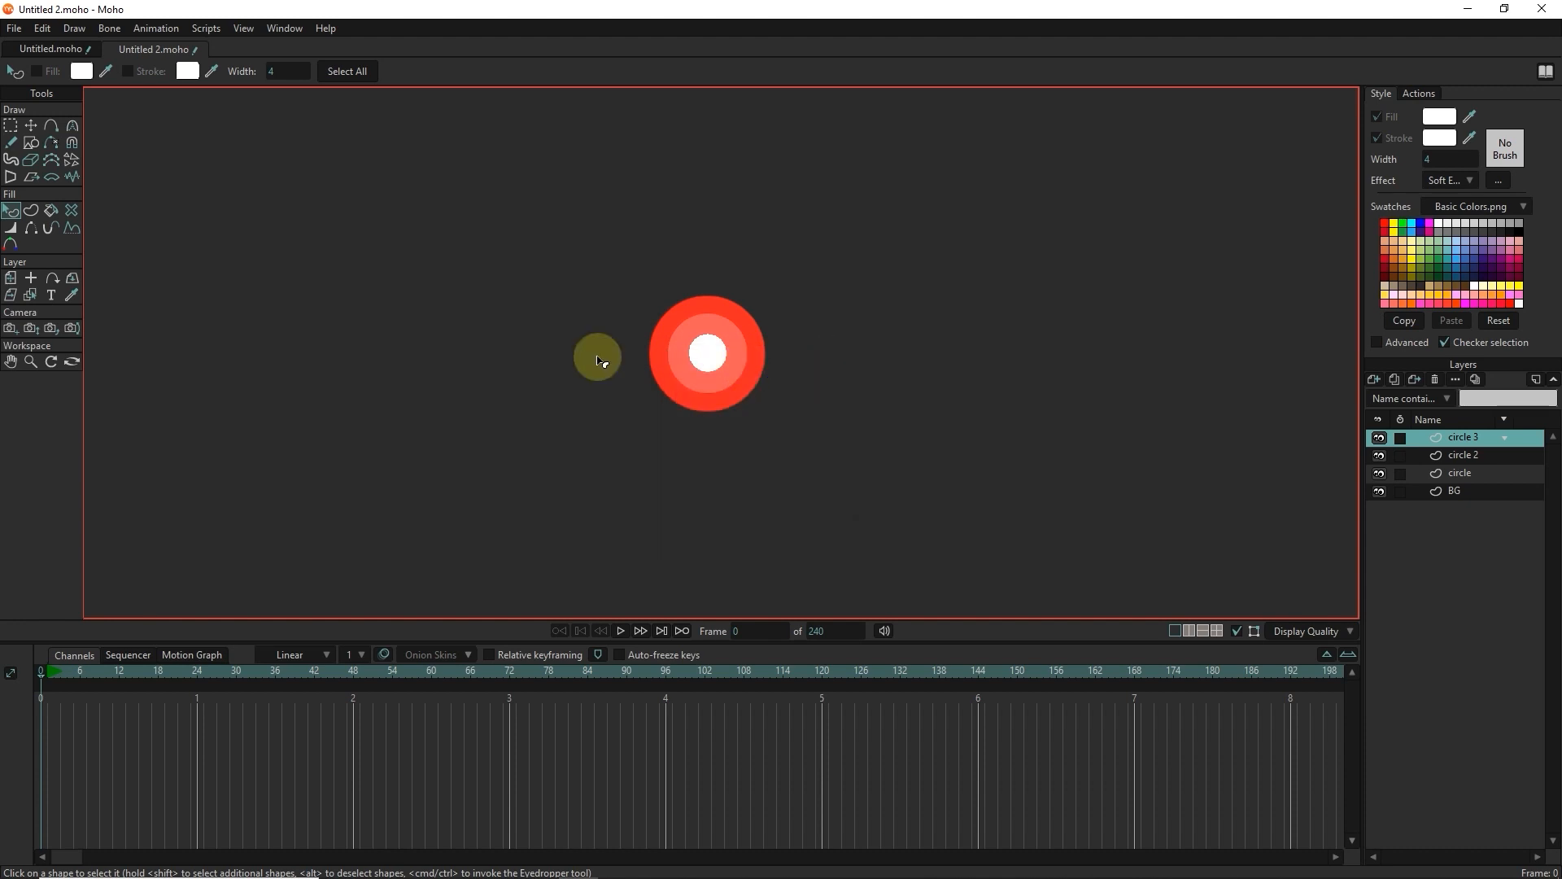
Step: Select the white centre circle's shape and apply the Soft Edge effect to it
{"action": "left_click", "coordinate": [717, 370]}
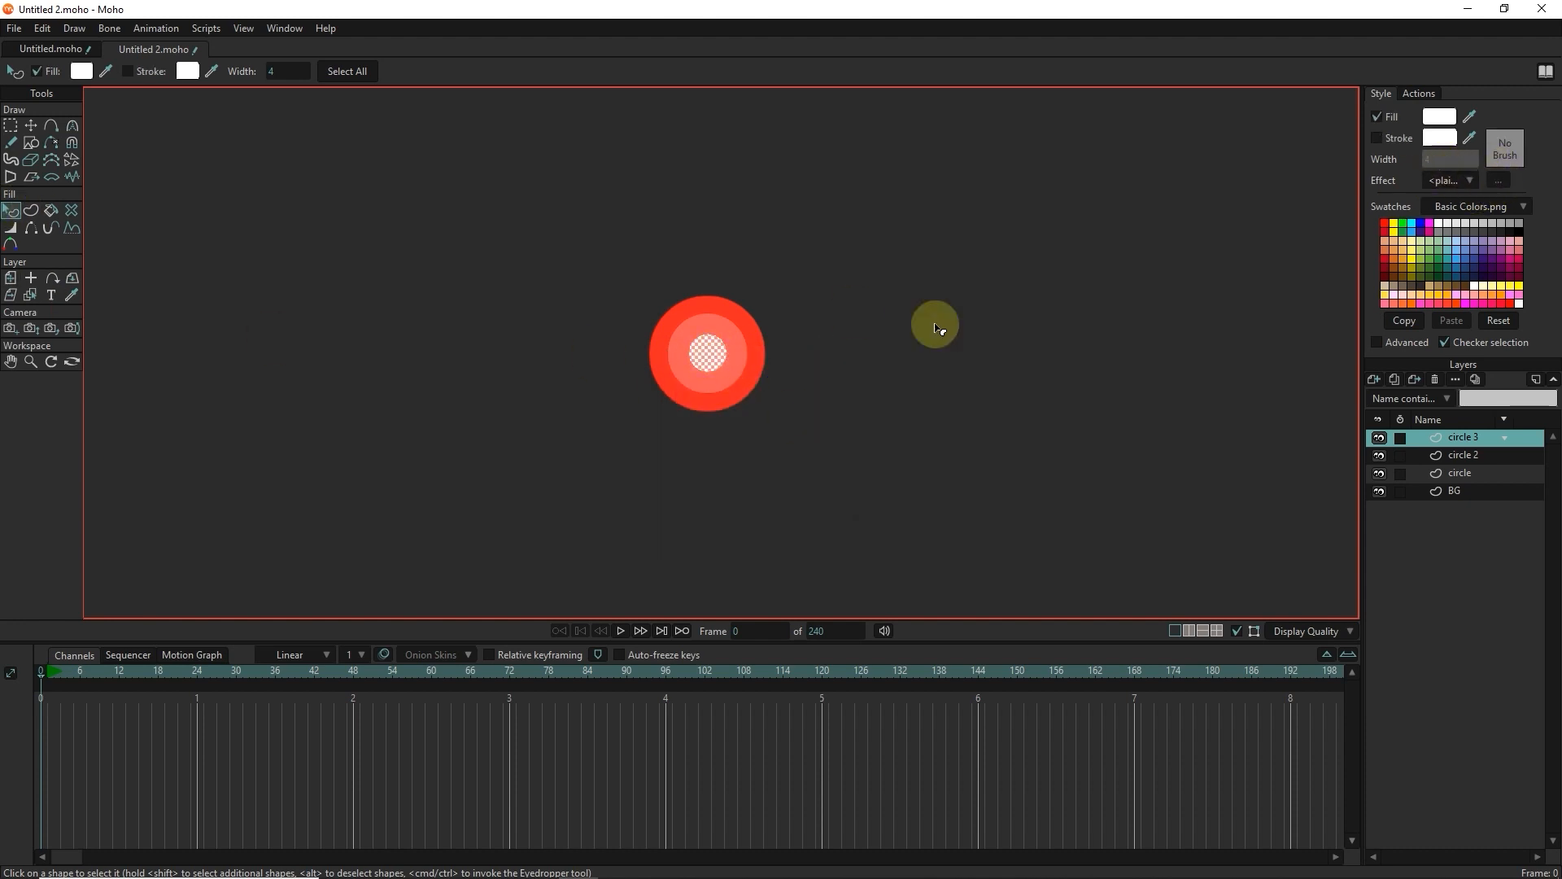
{"action": "left_click", "coordinate": [1463, 178]}
{"action": "left_click", "coordinate": [1476, 227]}
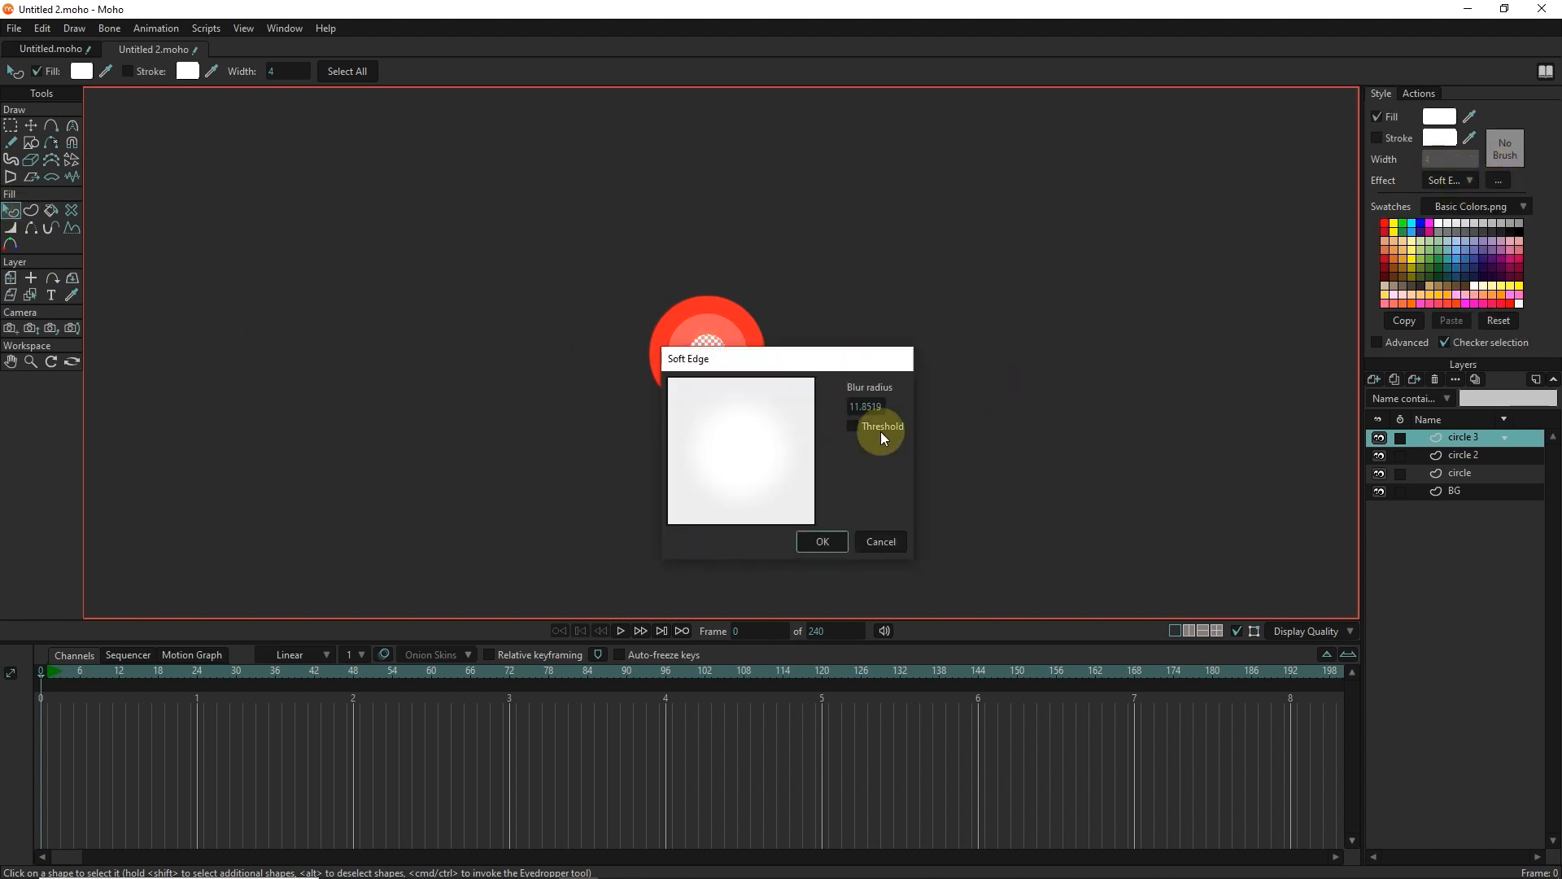
{"action": "left_click", "coordinate": [829, 537]}
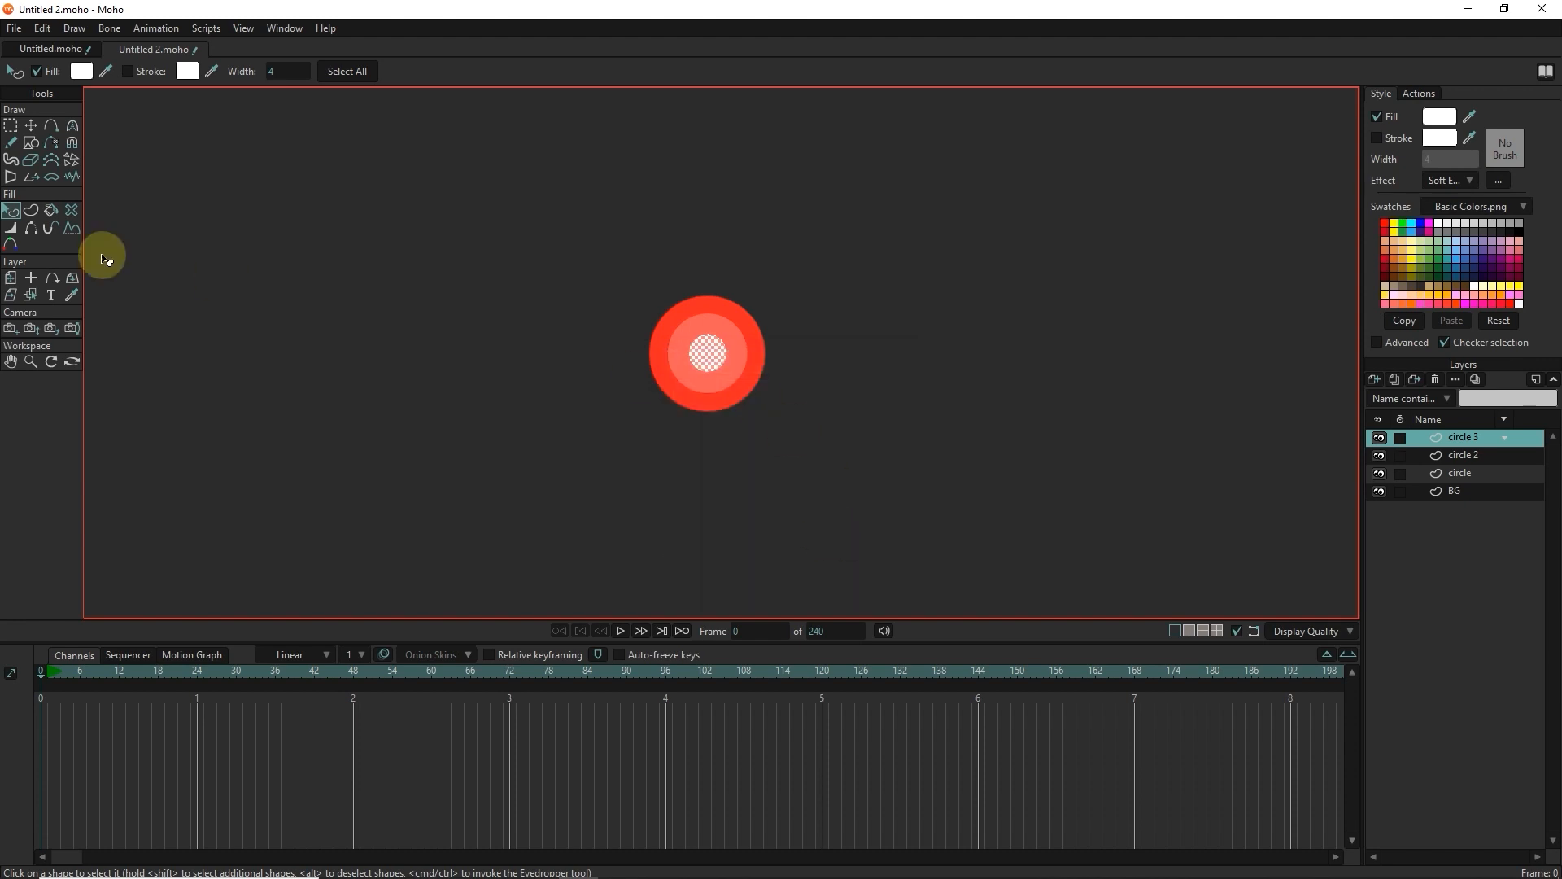
Step: Apply the Soft Edge effect to the light red shape on the circle 2 layer
{"action": "left_click", "coordinate": [1462, 456]}
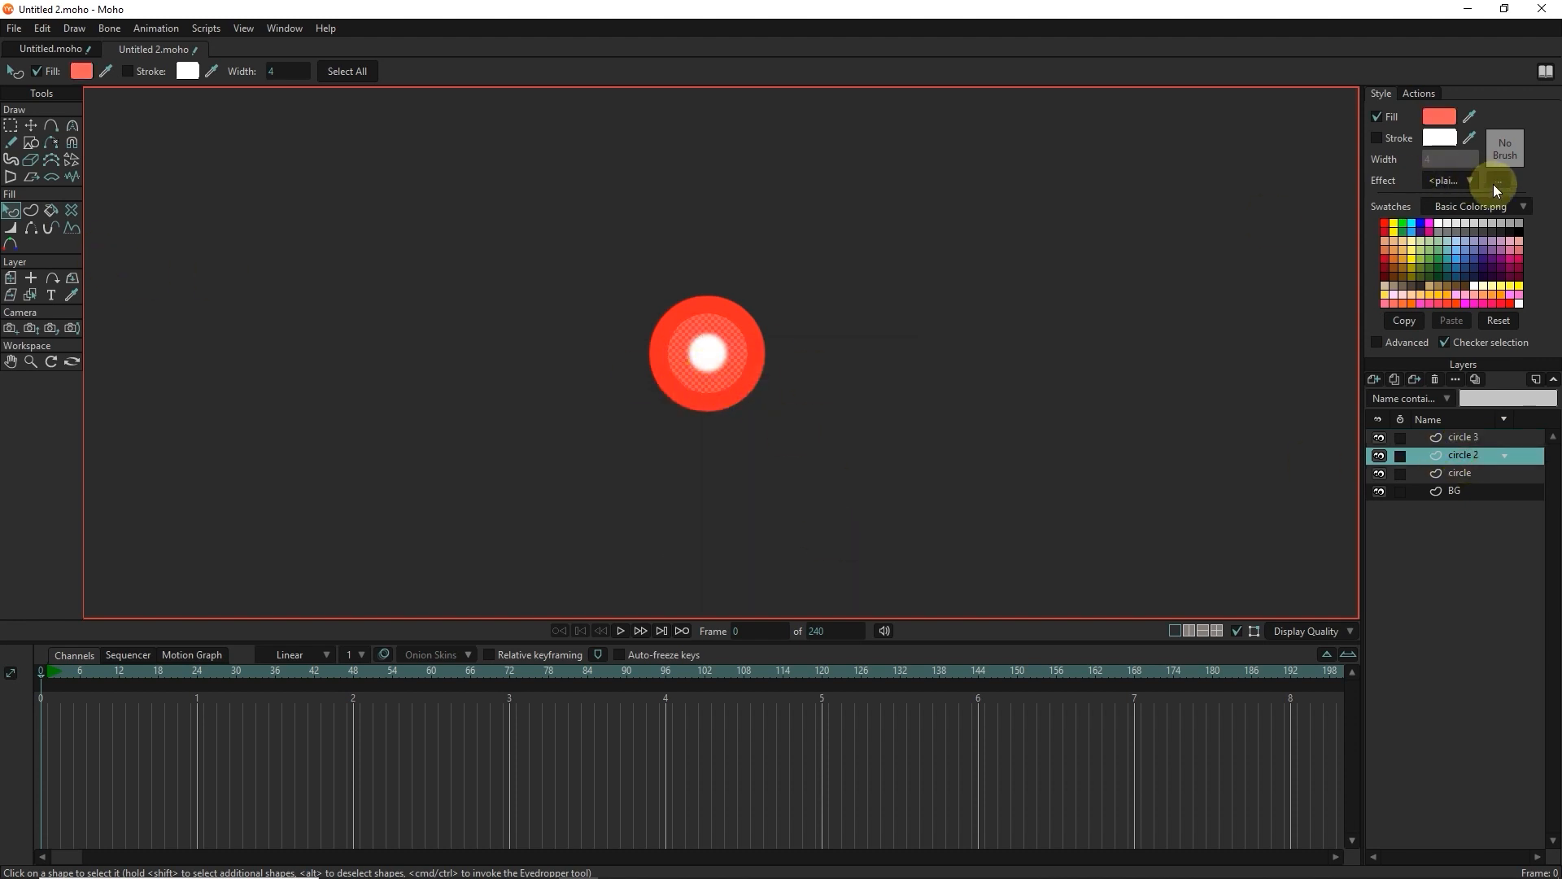
{"action": "left_click", "coordinate": [1459, 181]}
{"action": "left_click", "coordinate": [1466, 227]}
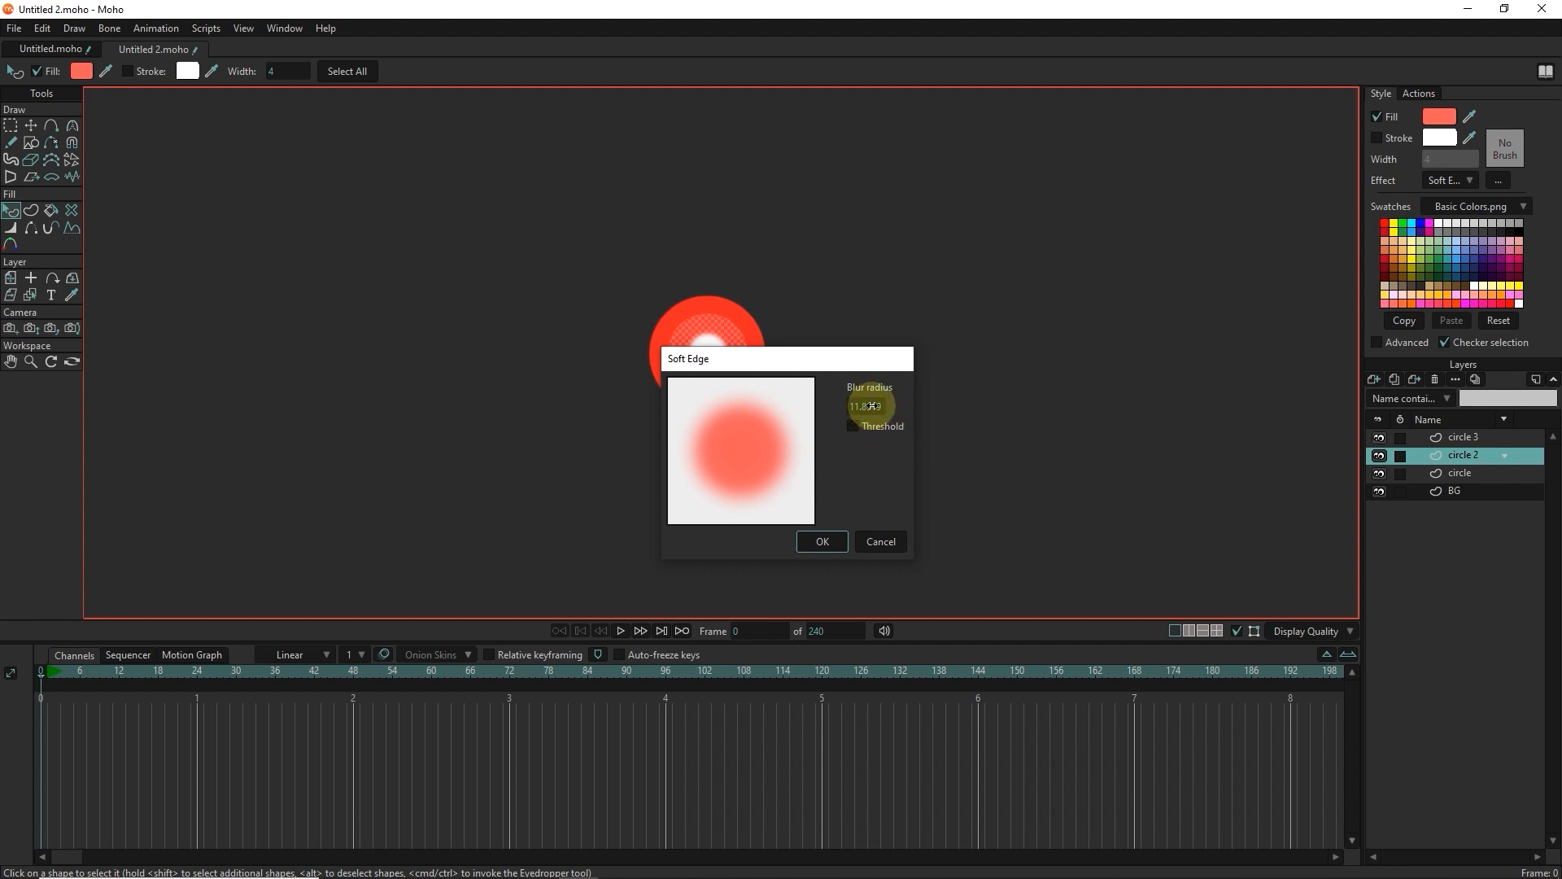
{"action": "left_click", "coordinate": [827, 540]}
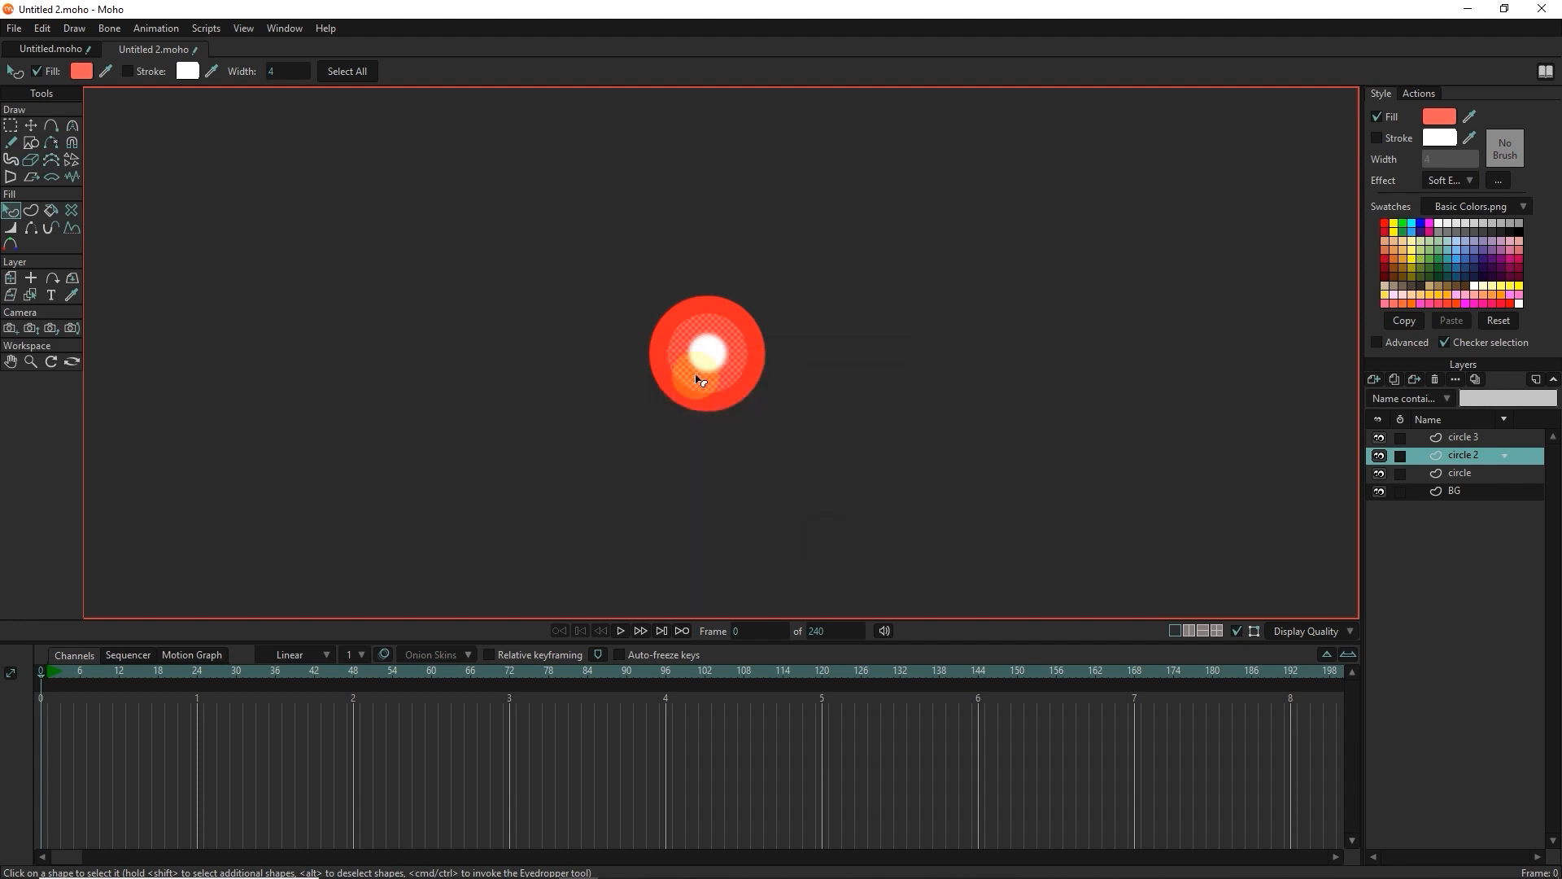
Step: Apply a Soft Edge effect with blur radius 25 to the largest circle's shape, and render the frame to check the glow
{"action": "left_click", "coordinate": [1463, 472]}
{"action": "left_click", "coordinate": [745, 389]}
{"action": "left_click", "coordinate": [1458, 181]}
{"action": "left_click", "coordinate": [1467, 227]}
{"action": "left_click", "coordinate": [865, 406]}
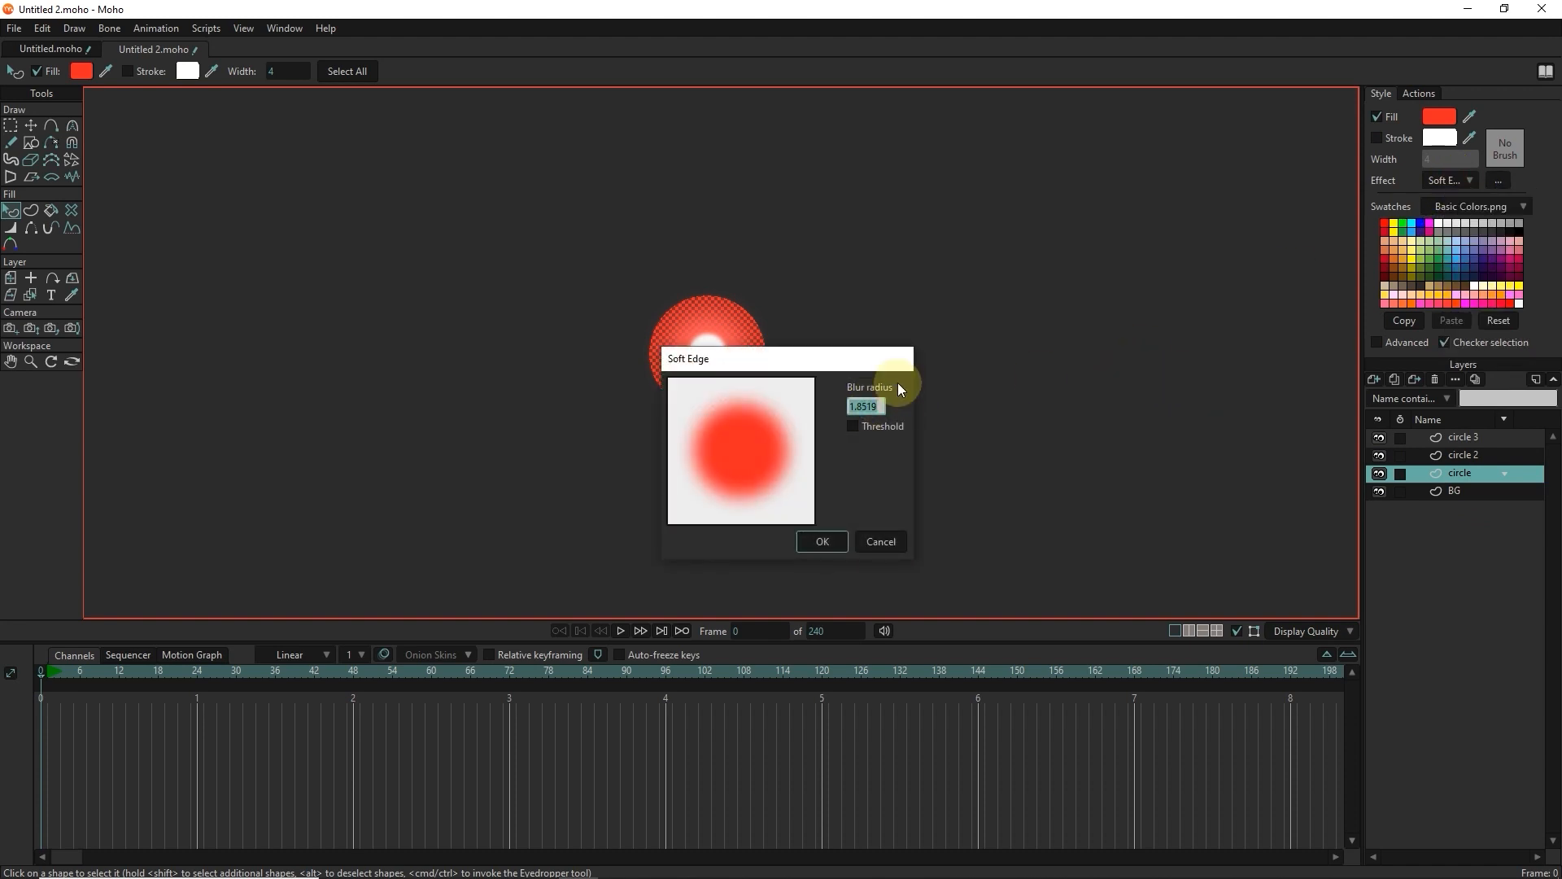
{"action": "type", "text": "25"}
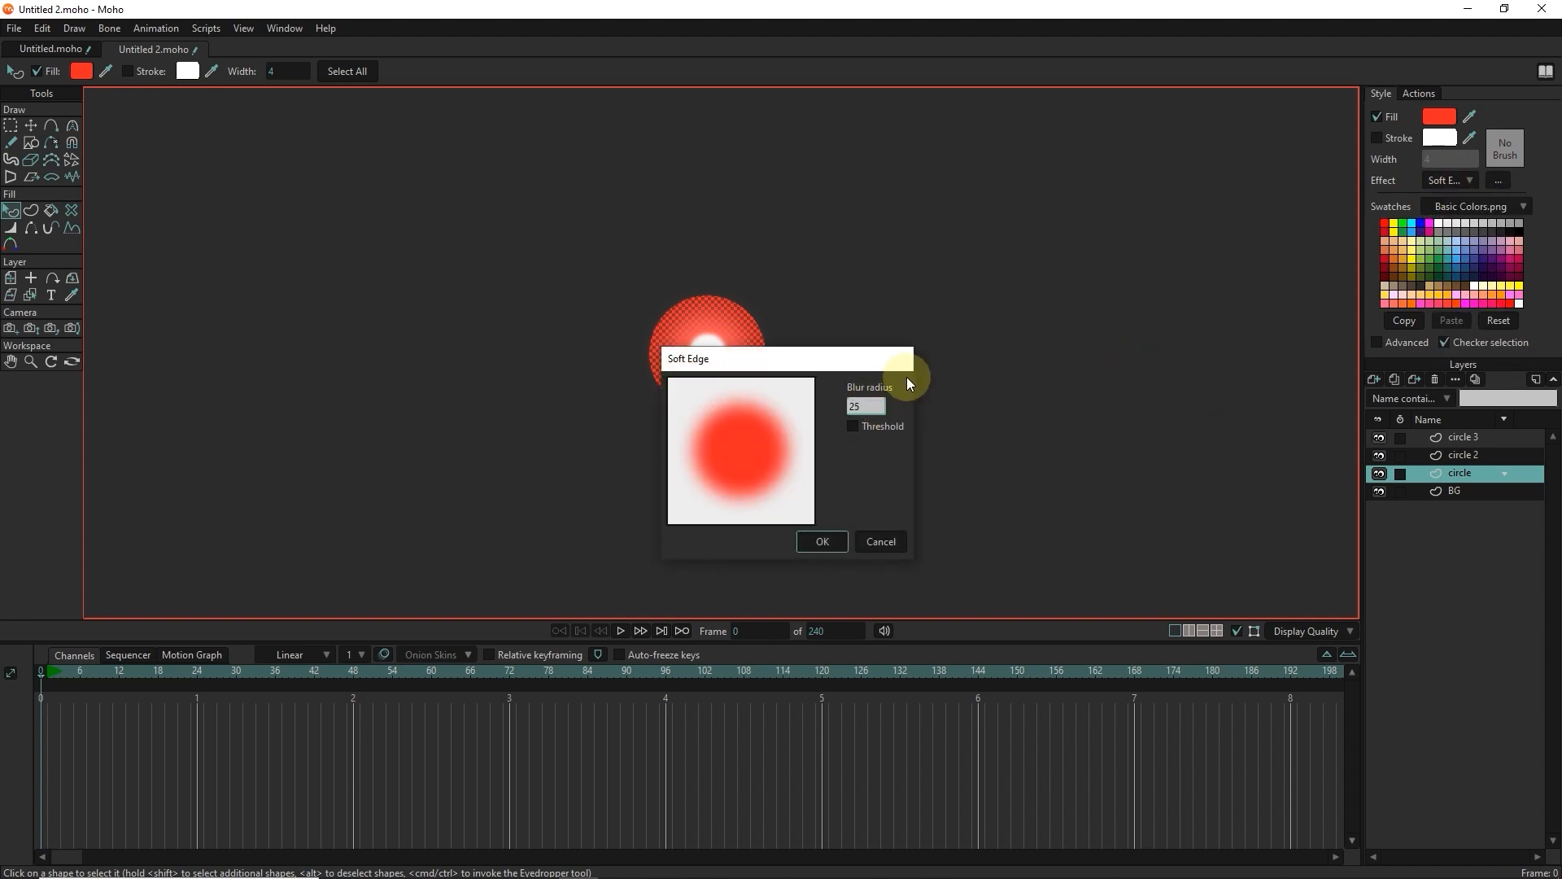
{"action": "left_click", "coordinate": [822, 541]}
{"action": "key", "text": "ctrl+r"}
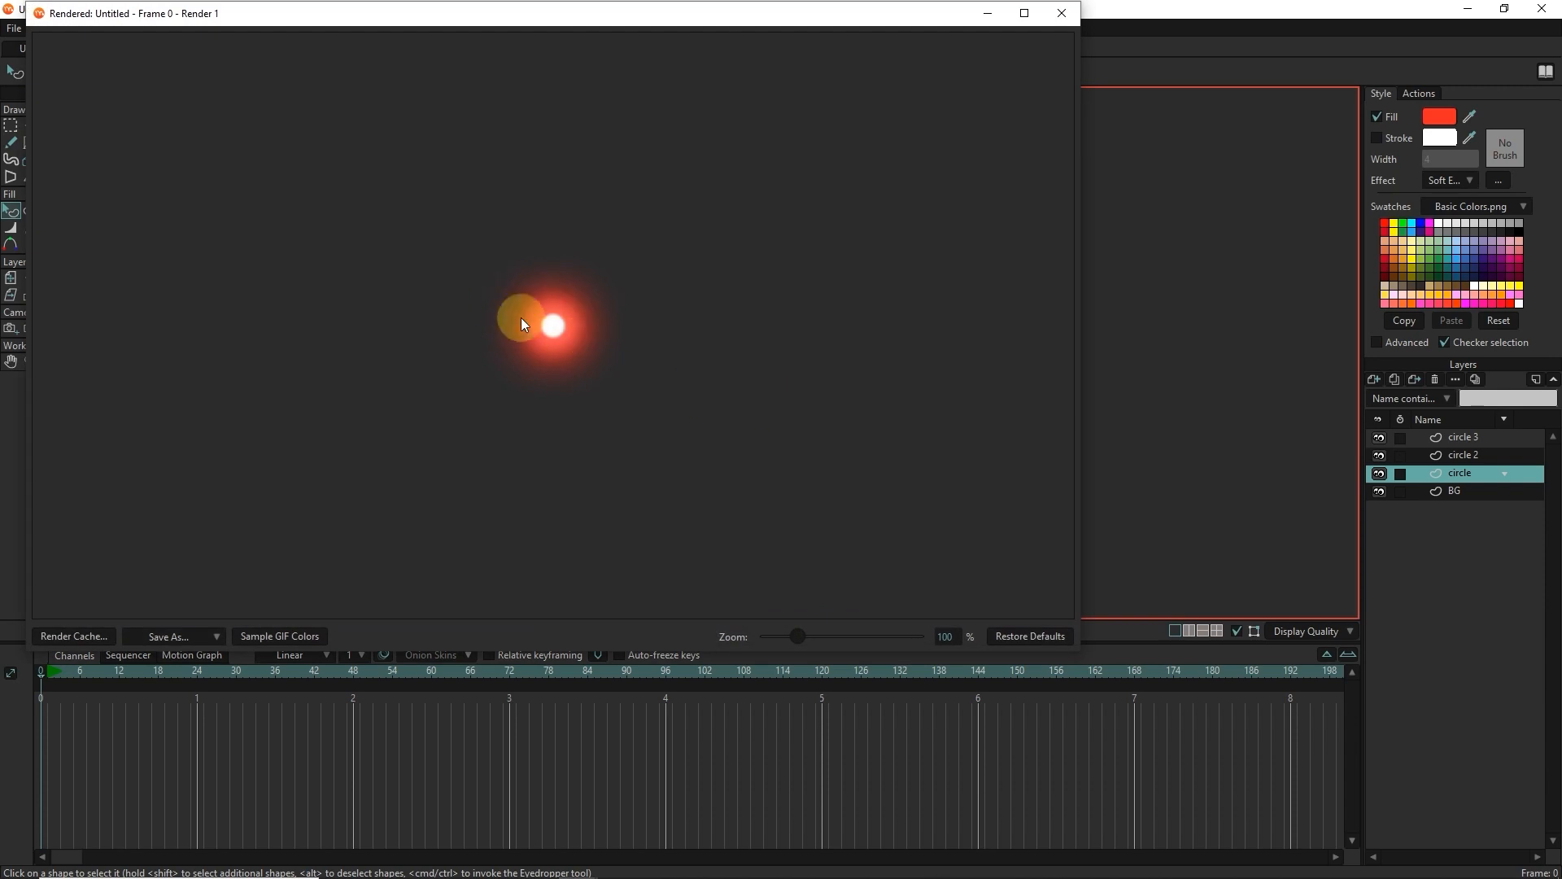
{"action": "left_click", "coordinate": [1062, 13]}
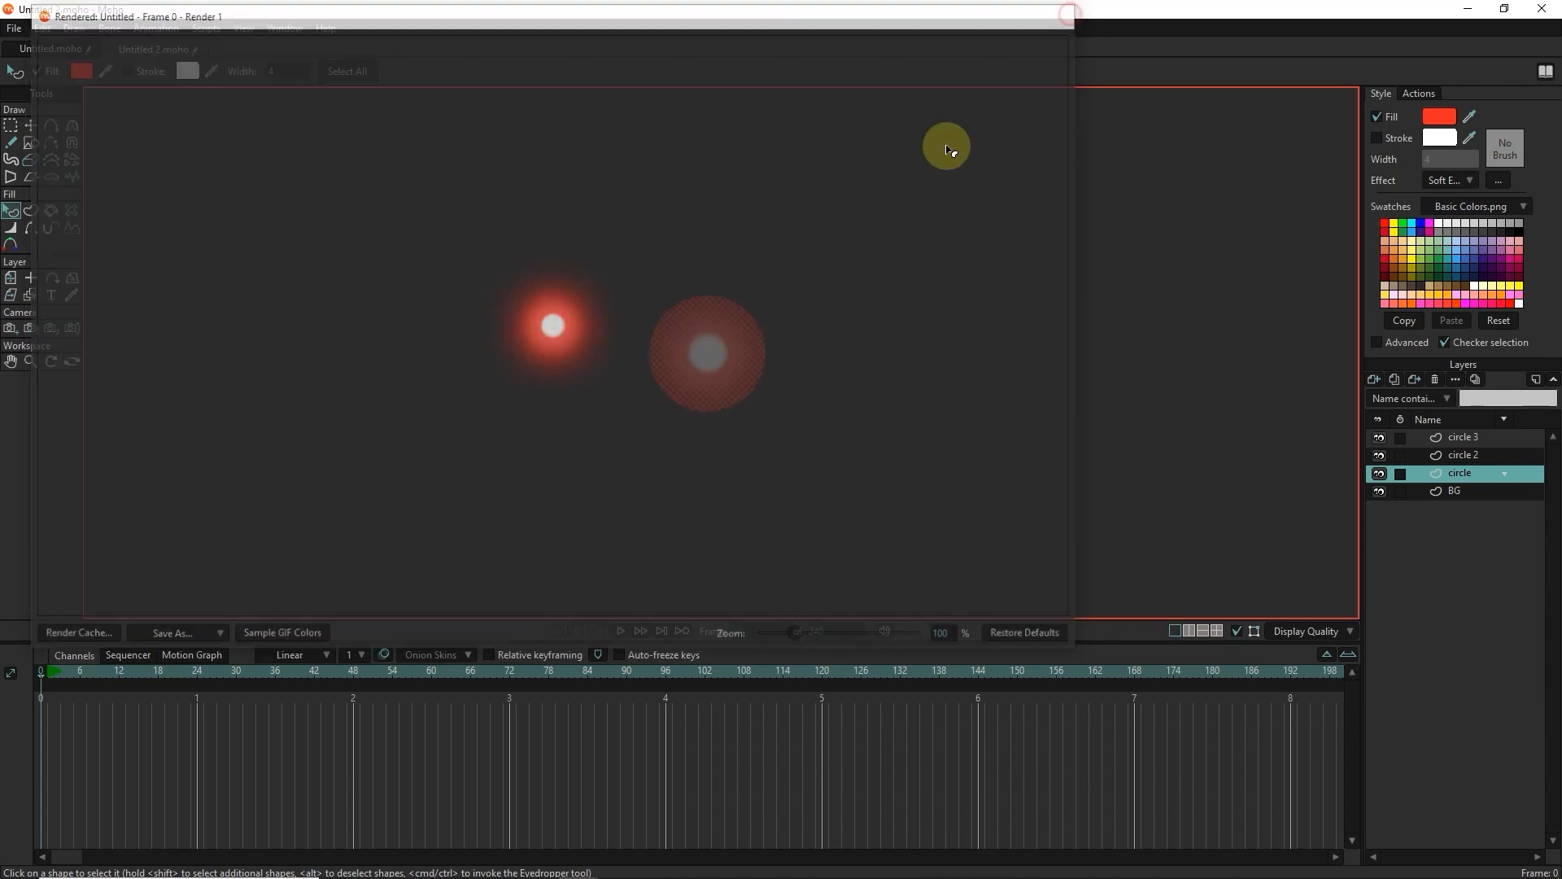
Step: Enable noisy outlines, noisy fills, animated noise and extra sketchy on the circle layer, with a noise offset of 7 pixels
{"action": "double_click", "coordinate": [1463, 472]}
{"action": "left_click", "coordinate": [1085, 153]}
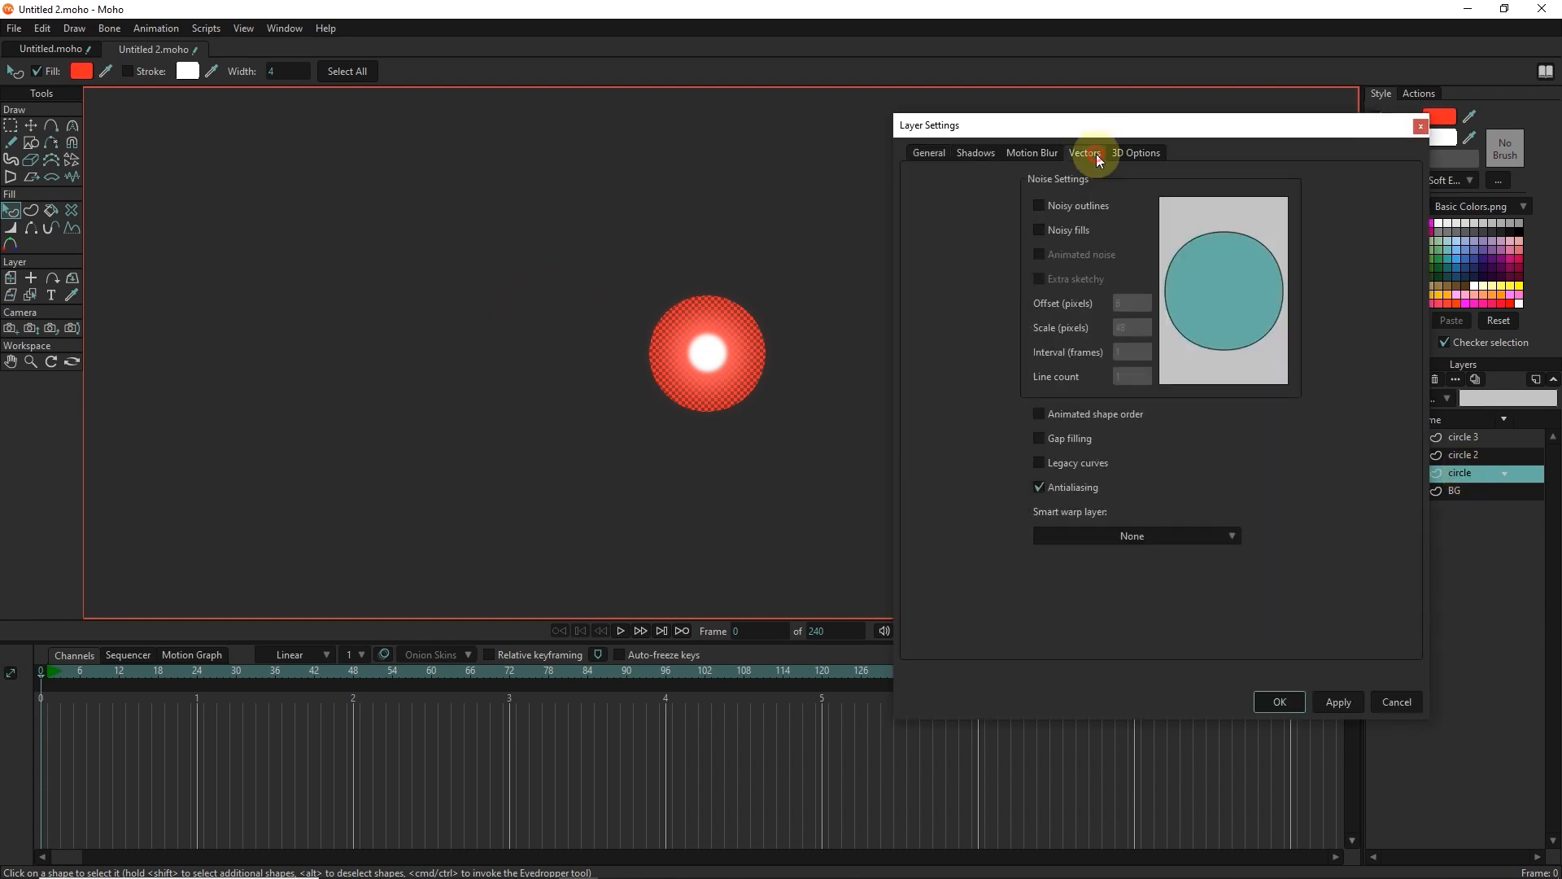
{"action": "left_click", "coordinate": [1065, 207]}
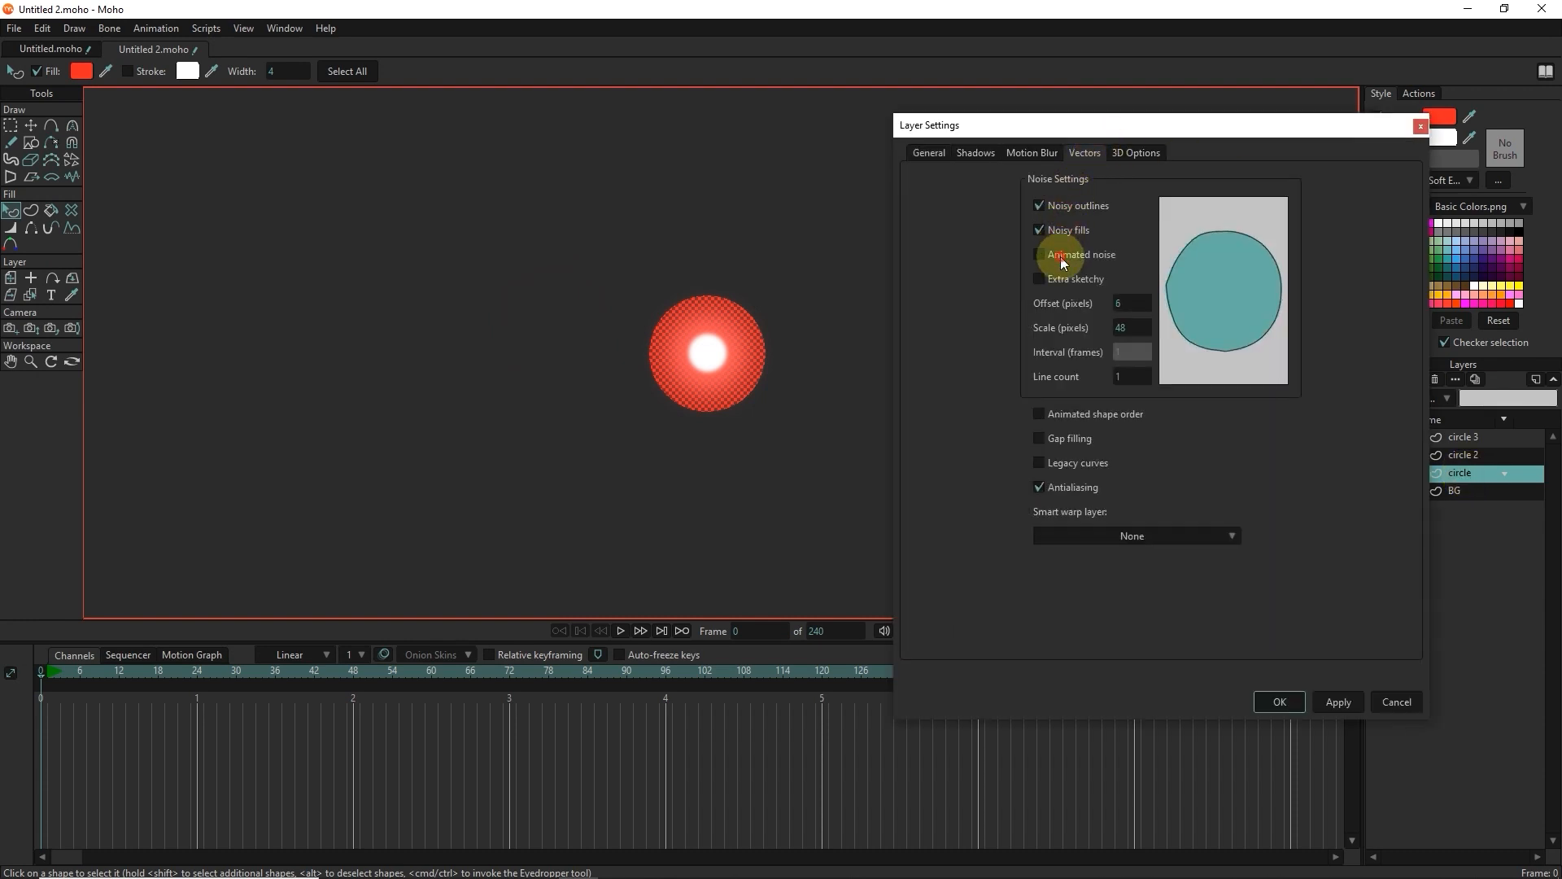
{"action": "left_click", "coordinate": [1061, 256]}
{"action": "left_click", "coordinate": [1056, 277]}
{"action": "left_click", "coordinate": [1121, 305]}
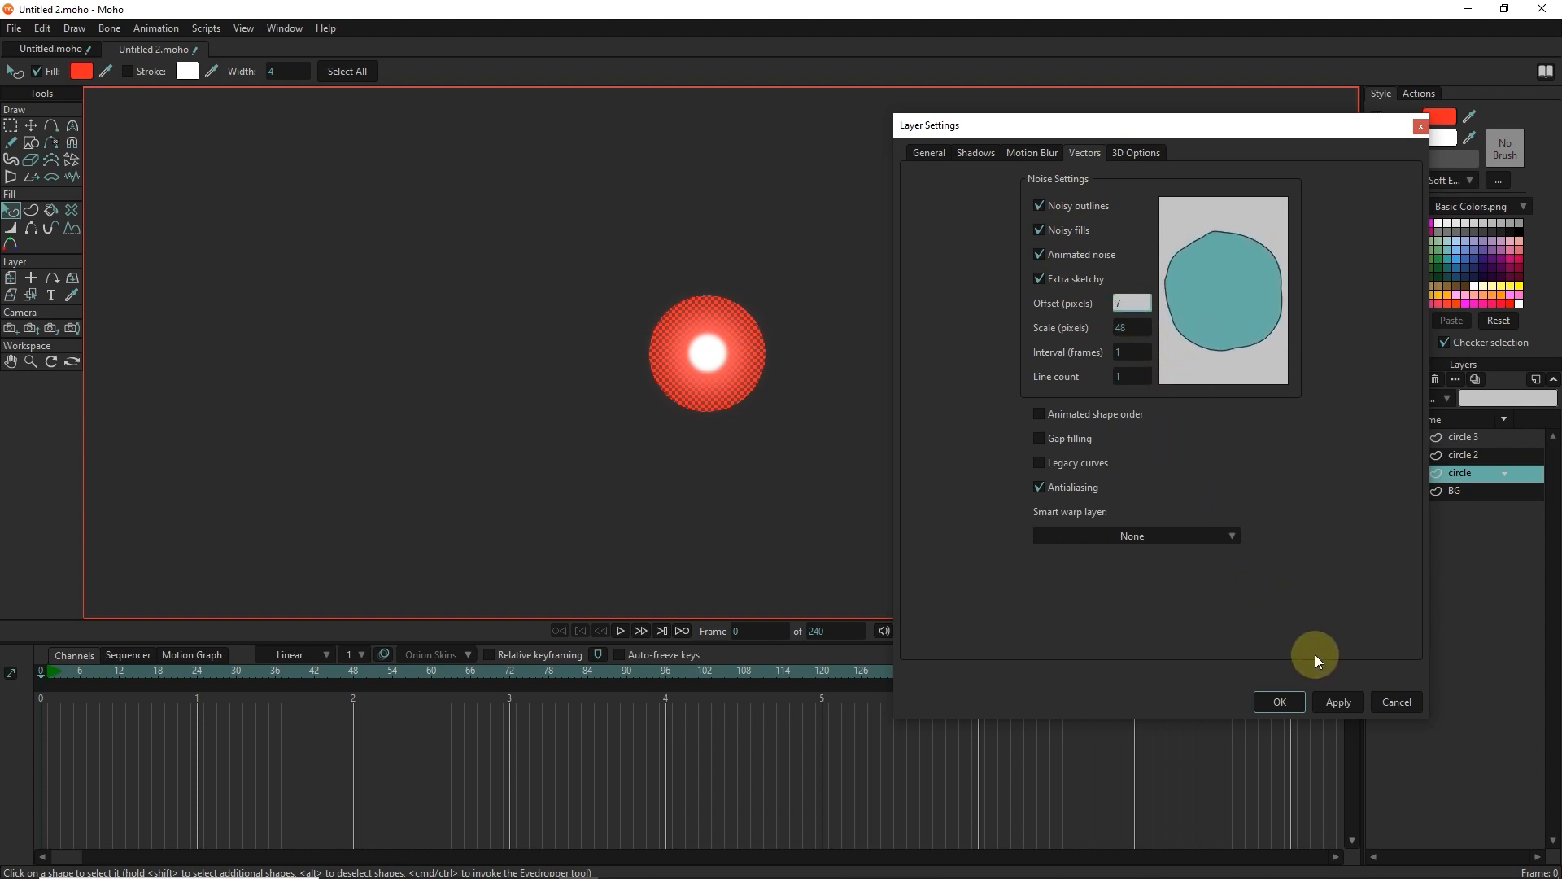
{"action": "left_click", "coordinate": [1280, 702]}
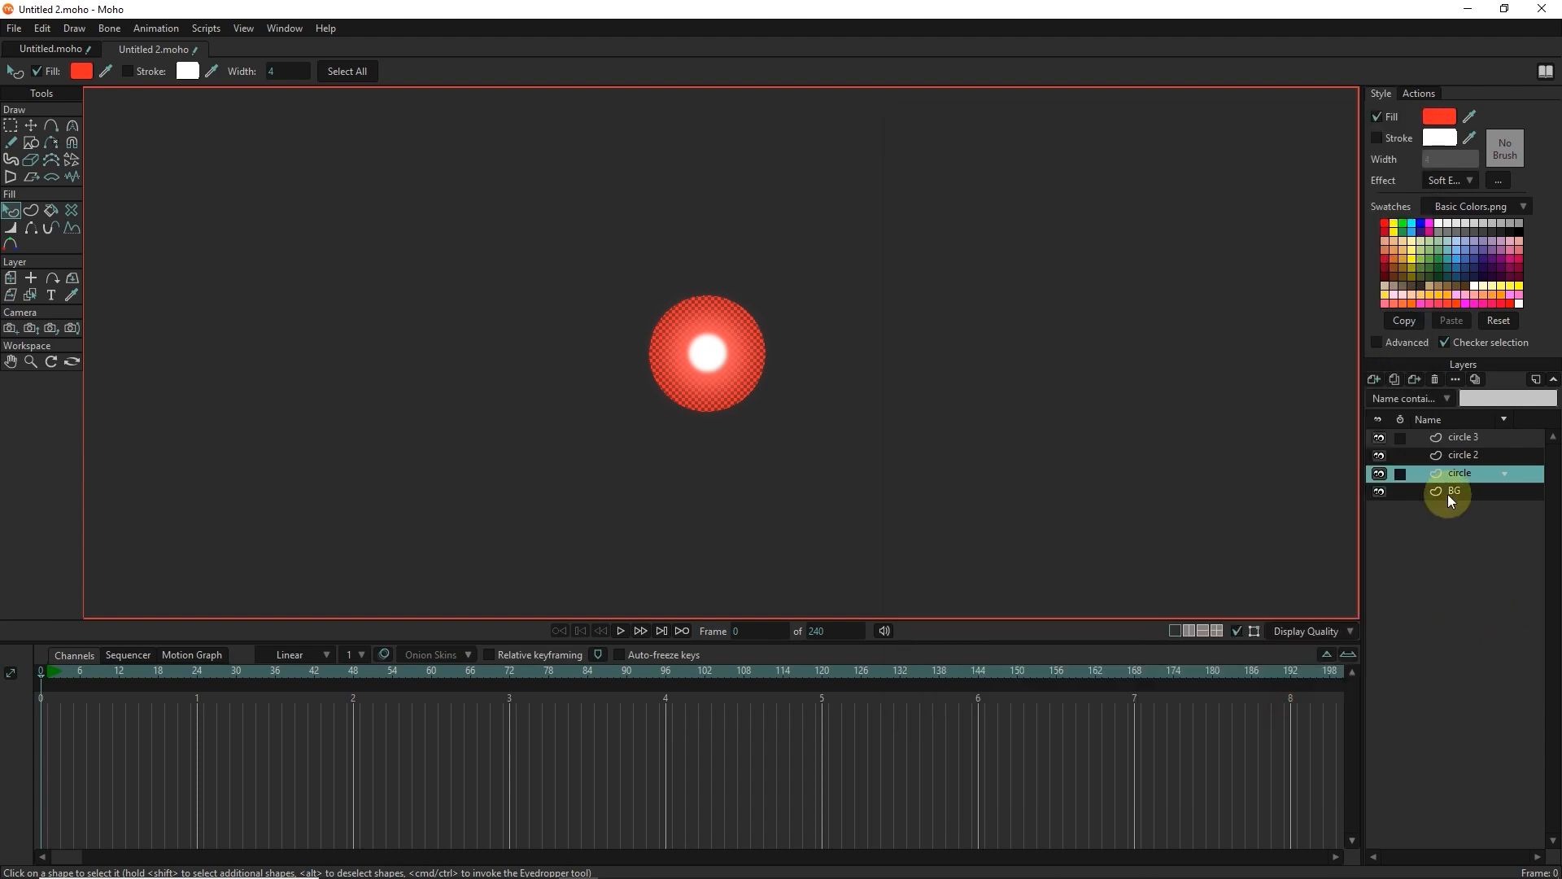
Step: Enable noisy outlines, noisy fills, animated noise and extra sketchy on the circle 2 layer, with a noise offset of 5 pixels
{"action": "double_click", "coordinate": [1462, 456]}
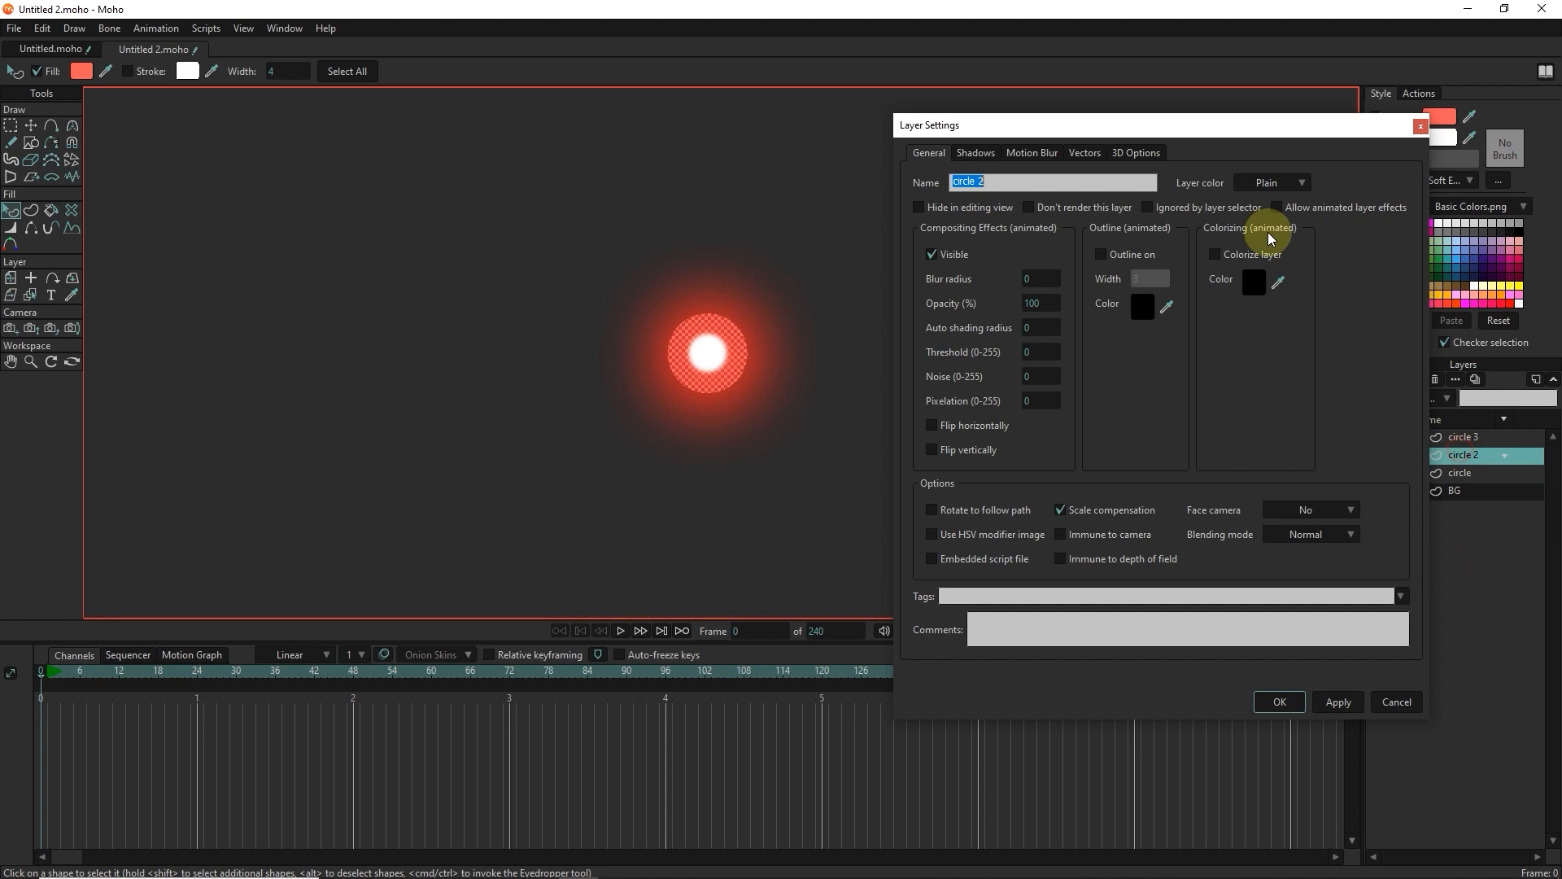
{"action": "left_click", "coordinate": [1085, 153]}
{"action": "left_click", "coordinate": [1060, 208]}
{"action": "left_click", "coordinate": [1060, 229]}
{"action": "left_click", "coordinate": [1054, 253]}
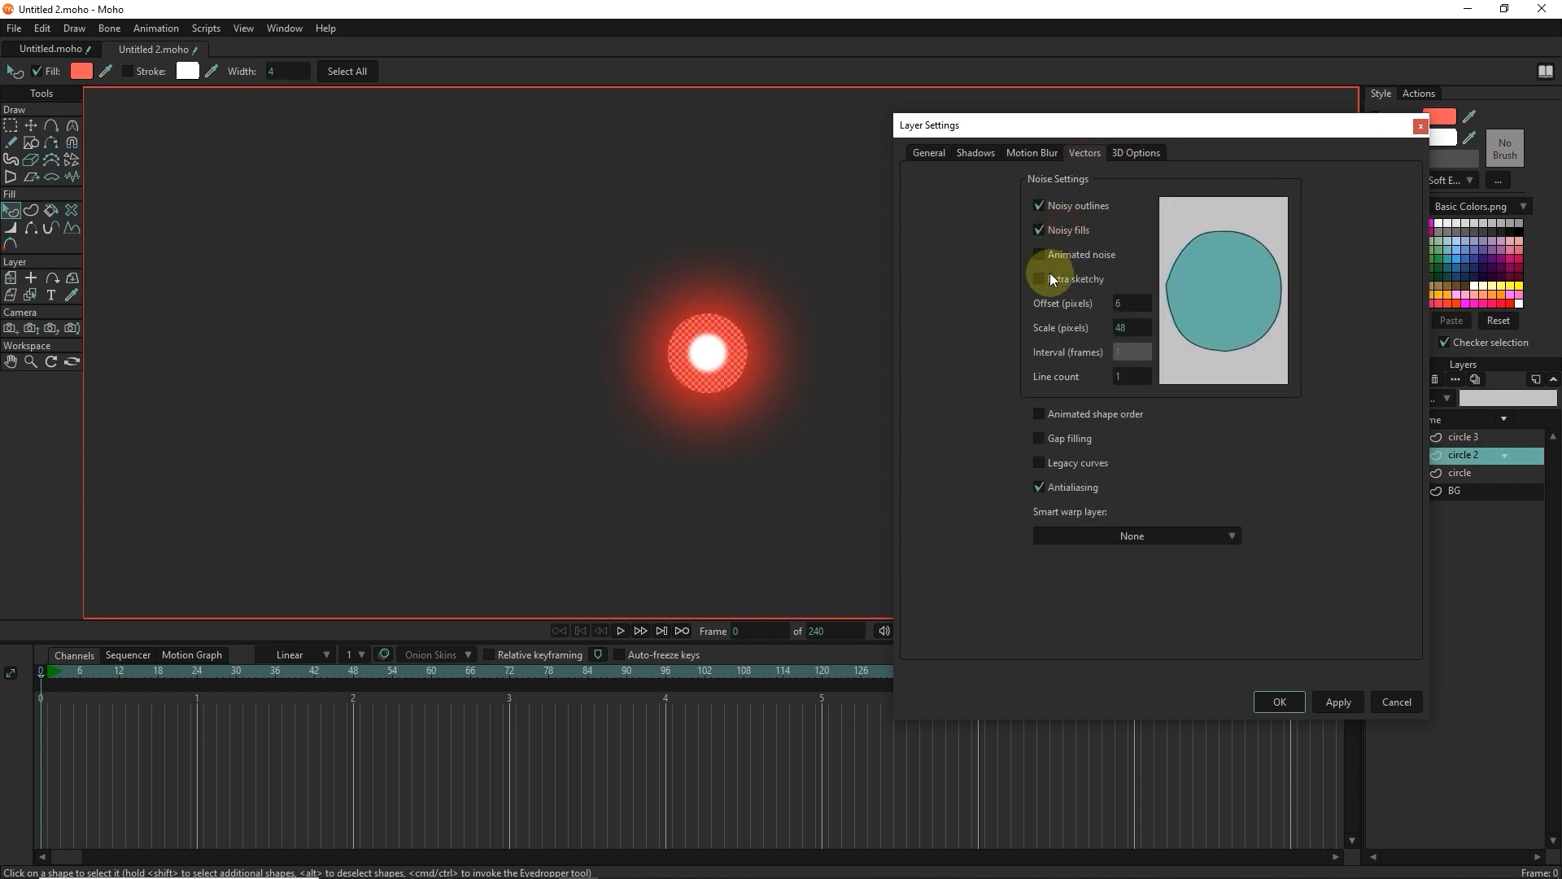
{"action": "left_click", "coordinate": [1057, 278]}
{"action": "left_click", "coordinate": [1131, 302]}
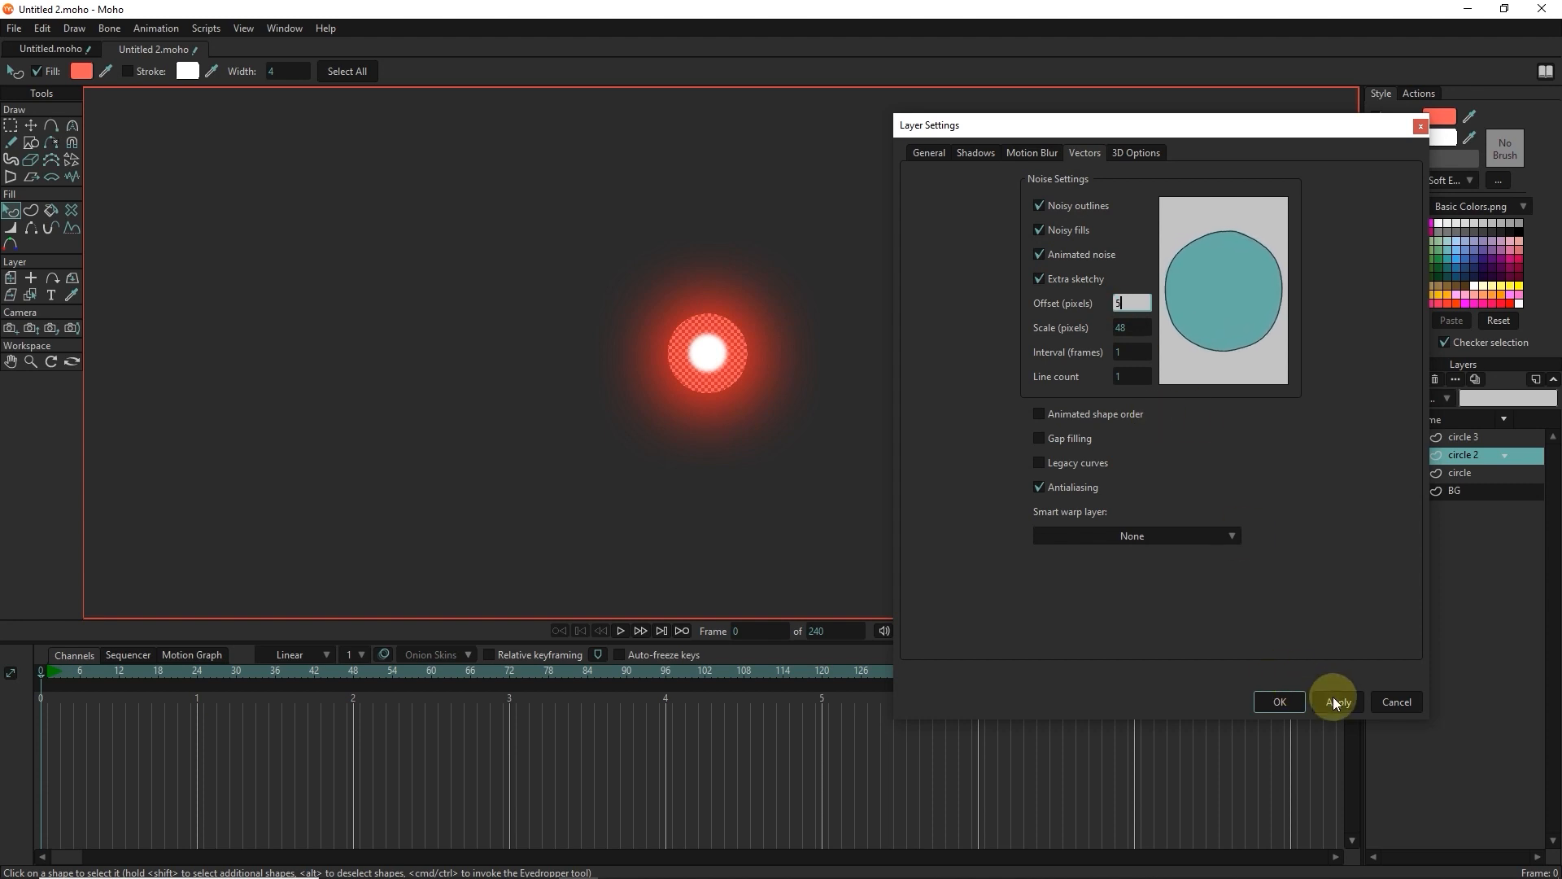
{"action": "left_click", "coordinate": [1286, 701]}
Step: Enable noisy outlines, noisy fills, animated noise and extra sketchy on the circle 3 layer, with a noise offset of 9 pixels
{"action": "double_click", "coordinate": [1452, 438]}
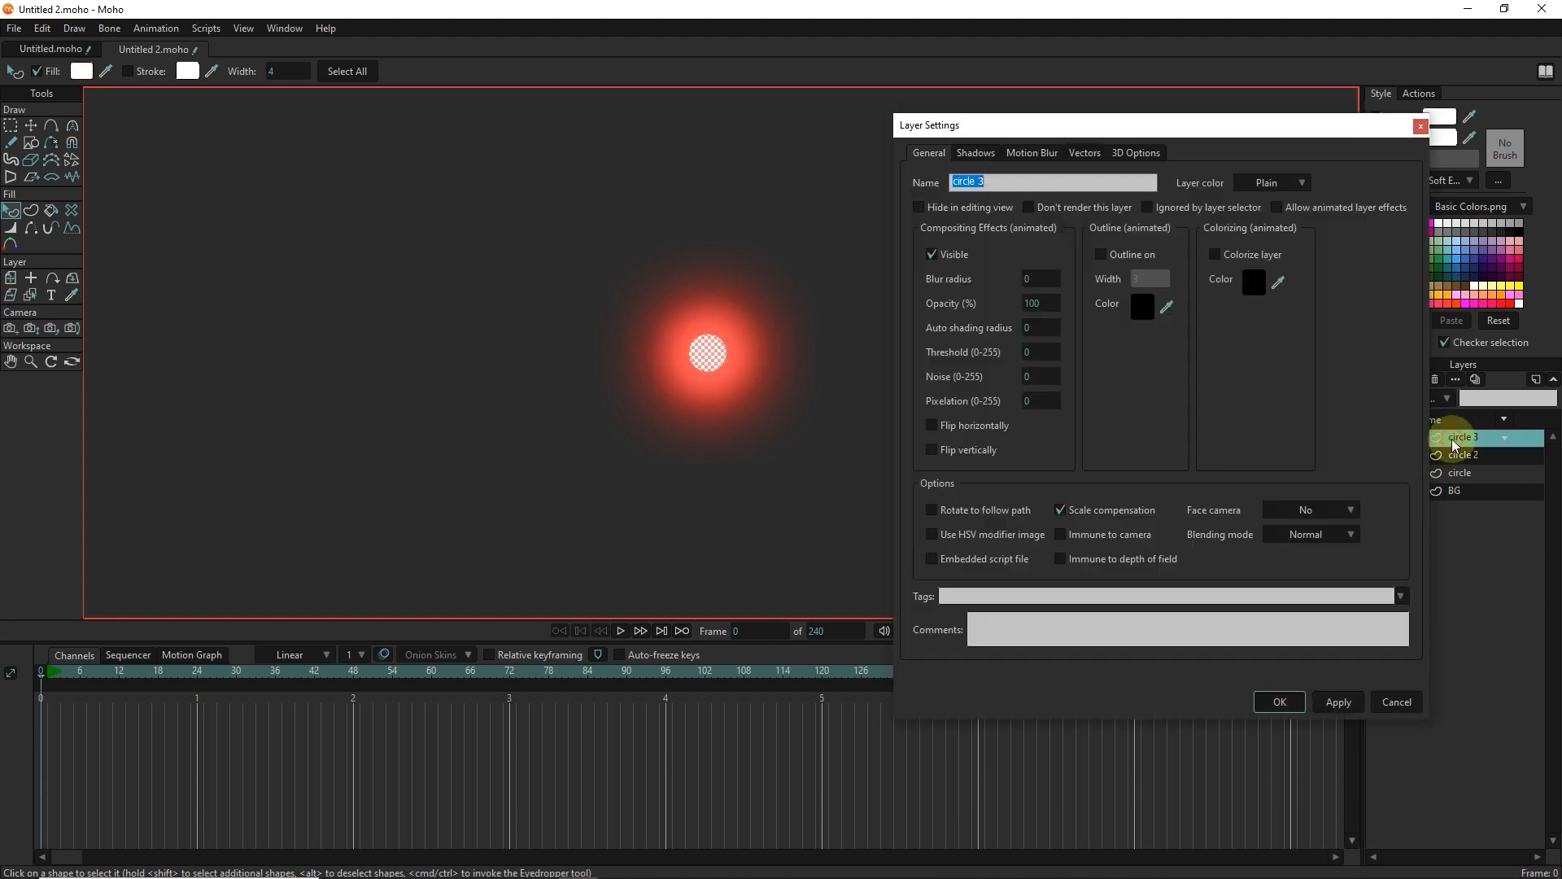
{"action": "left_click", "coordinate": [1086, 153]}
{"action": "left_click", "coordinate": [1040, 206]}
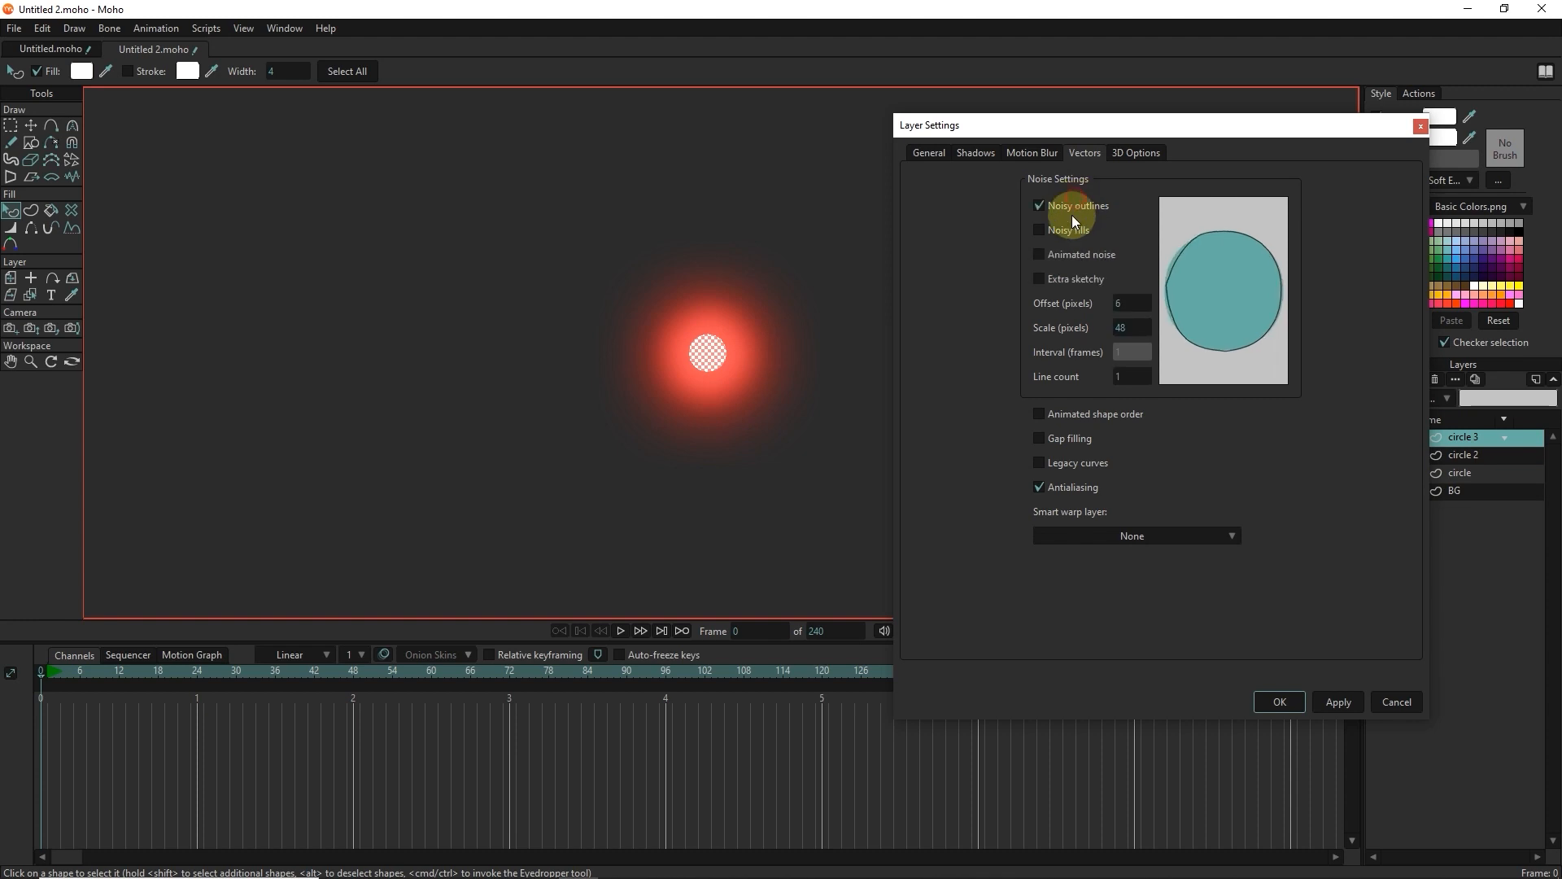
{"action": "left_click", "coordinate": [1072, 254]}
{"action": "left_click", "coordinate": [1039, 280]}
{"action": "left_click", "coordinate": [1131, 305]}
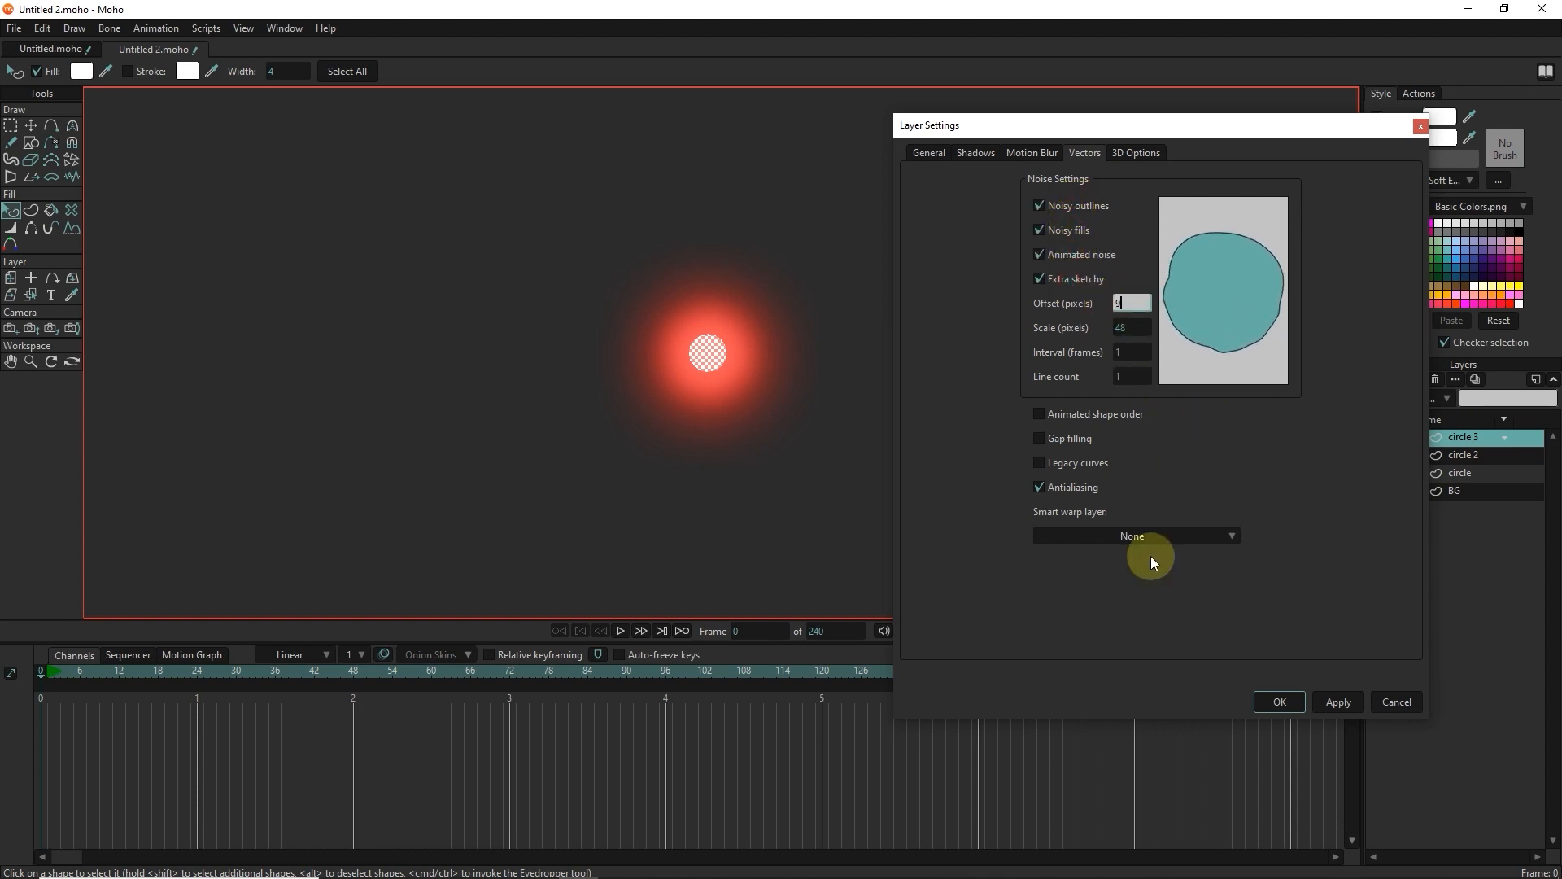
{"action": "type", "text": "9"}
{"action": "left_click", "coordinate": [1328, 697]}
{"action": "left_click", "coordinate": [1280, 700]}
Step: Deselect the shape and render the current frame to examine the noisy glow, closing the preview when done
{"action": "left_click", "coordinate": [847, 373]}
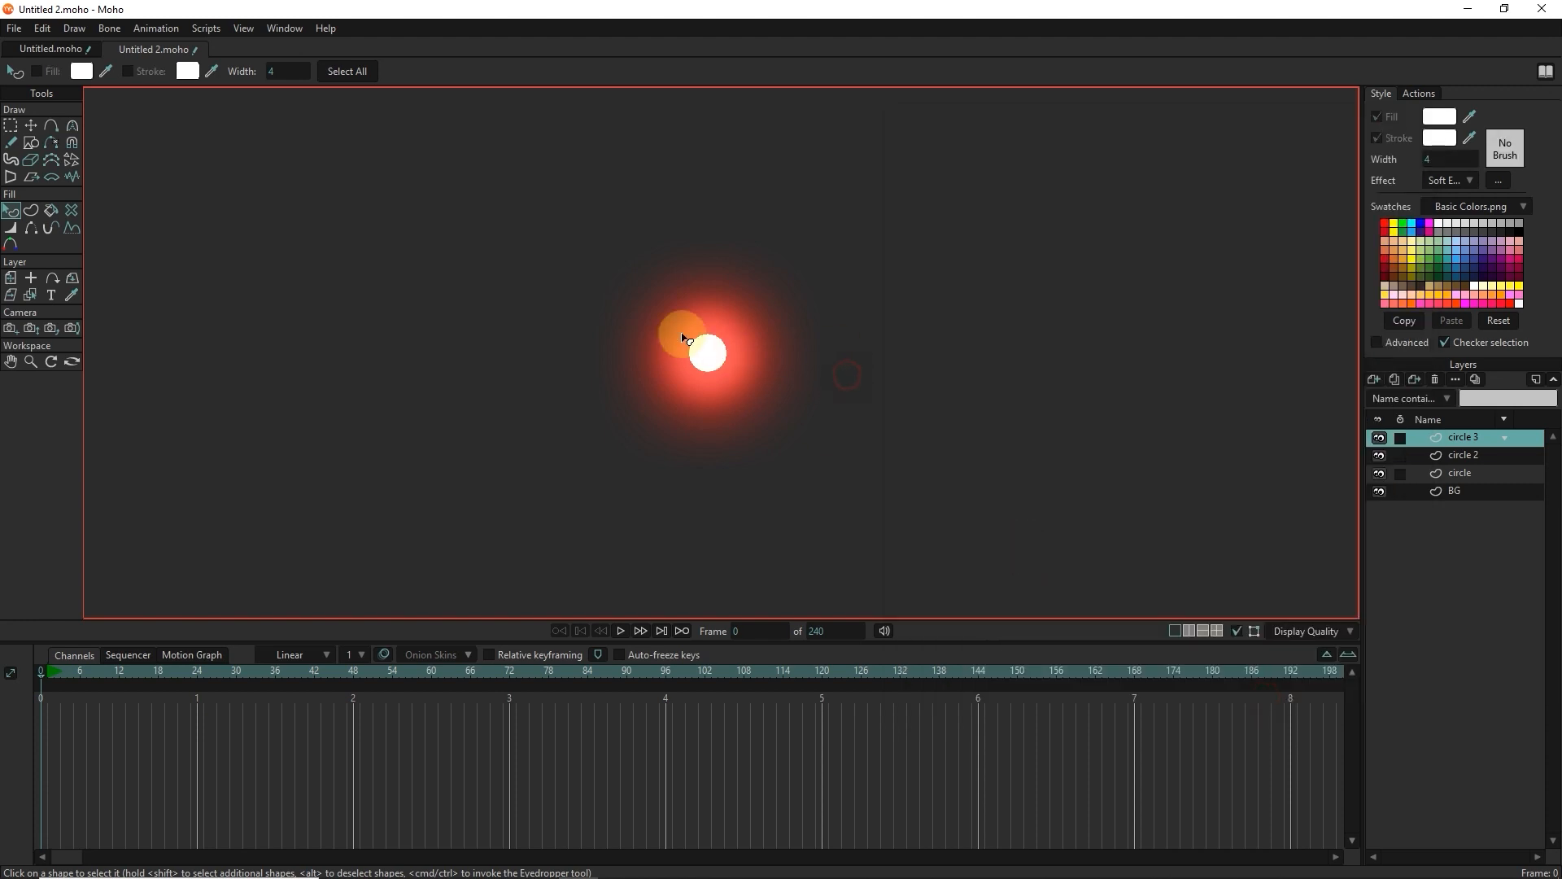
{"action": "key", "text": "ctrl+r"}
{"action": "left_click", "coordinate": [511, 352]}
{"action": "left_click", "coordinate": [1063, 13]}
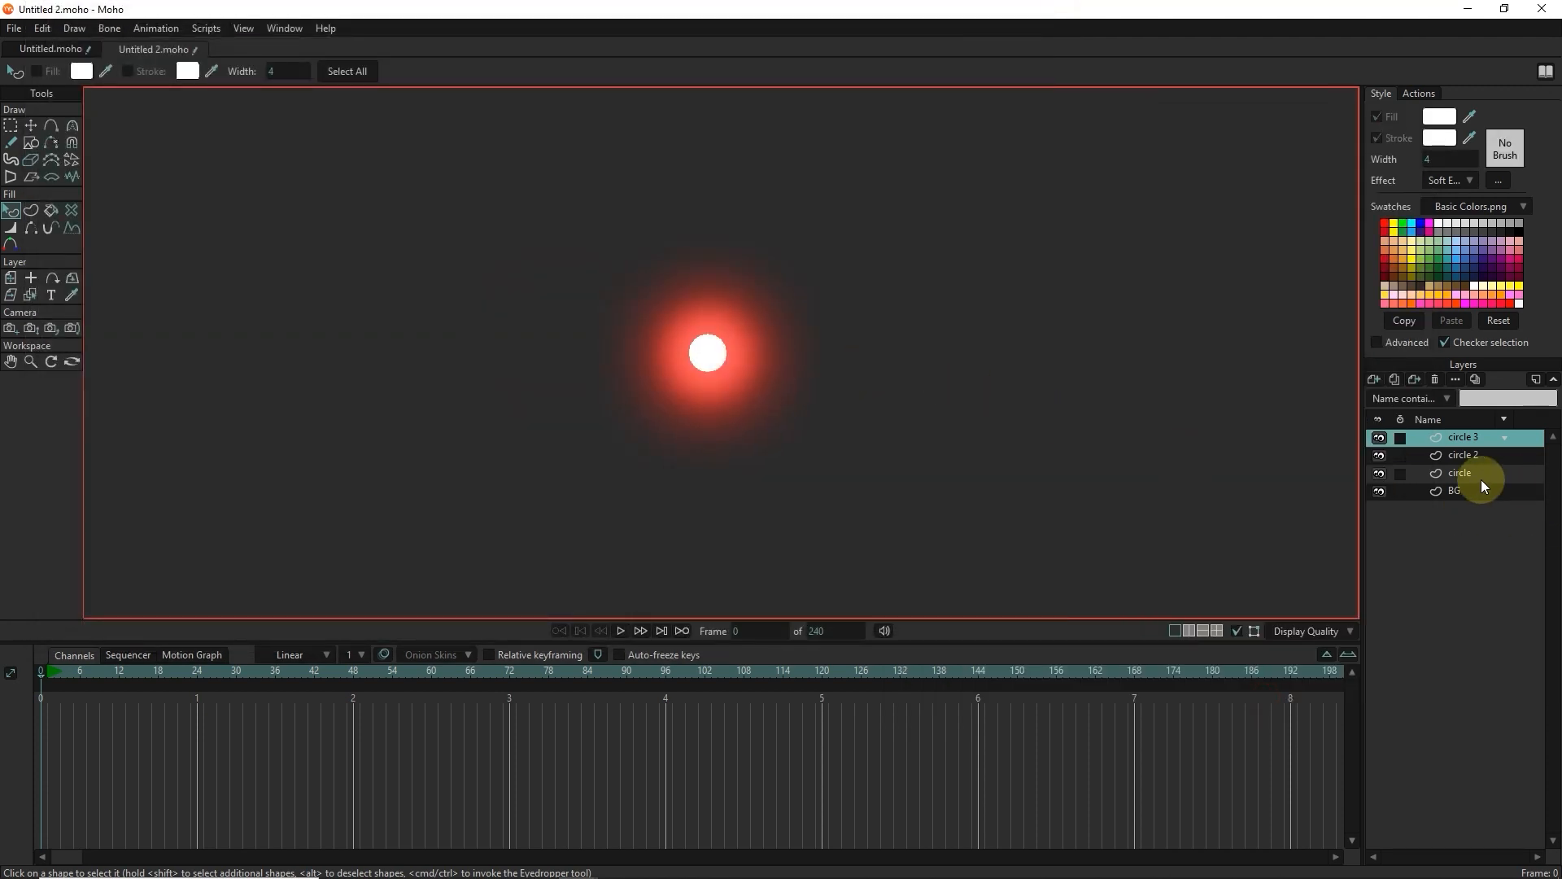
Step: Group the circle, circle 2 and circle 3 layers together and collapse the new group
{"action": "left_click", "coordinate": [1463, 460], "text": "ctrl"}
{"action": "left_click", "coordinate": [1463, 468], "text": "ctrl"}
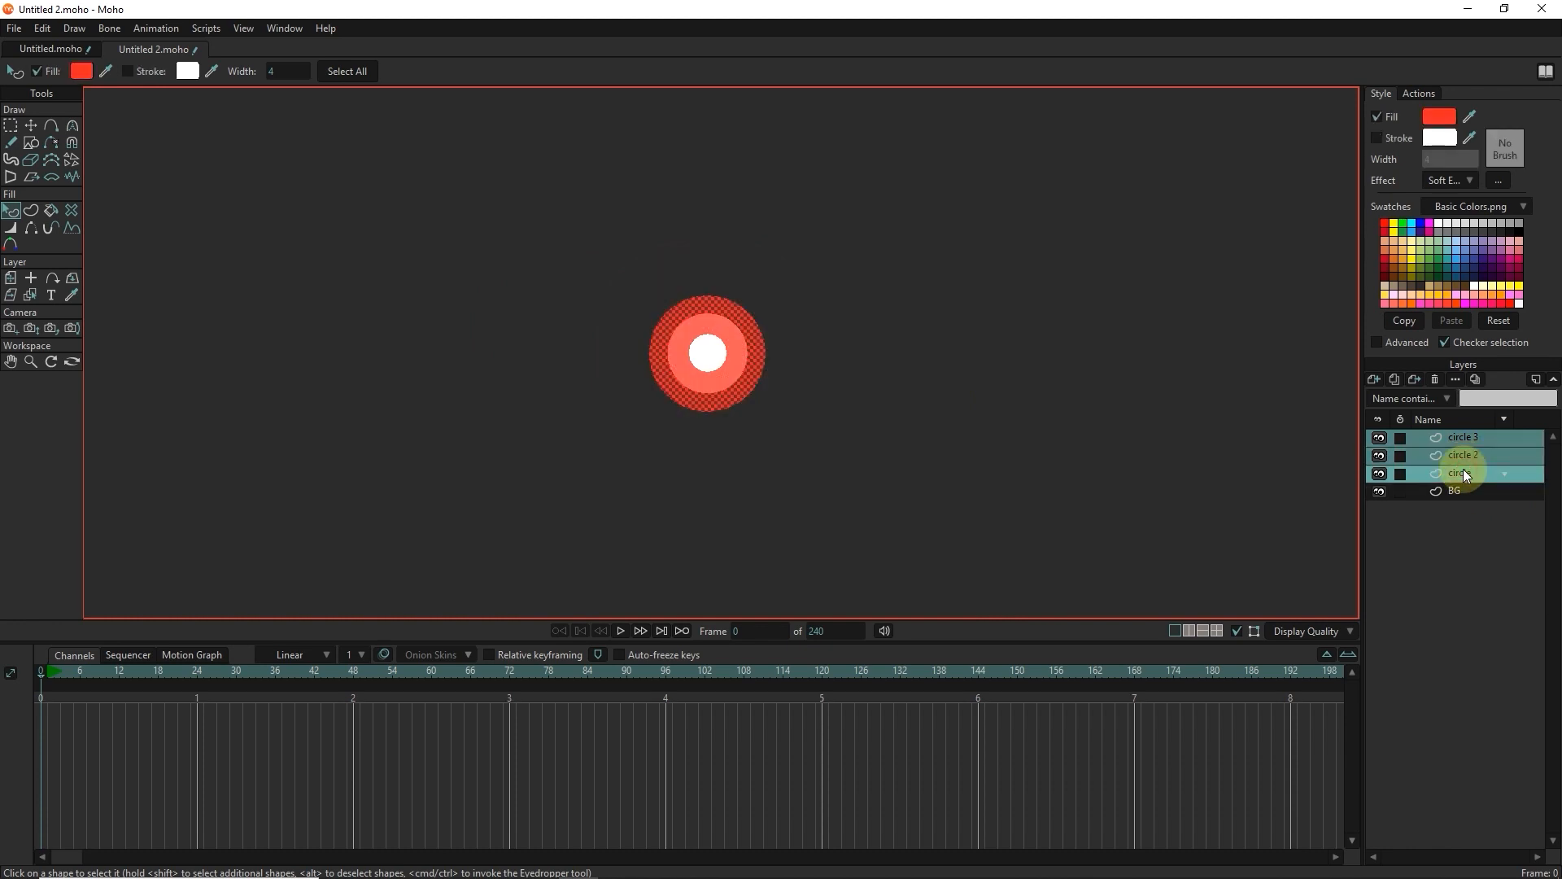
{"action": "right_click", "coordinate": [1463, 470]}
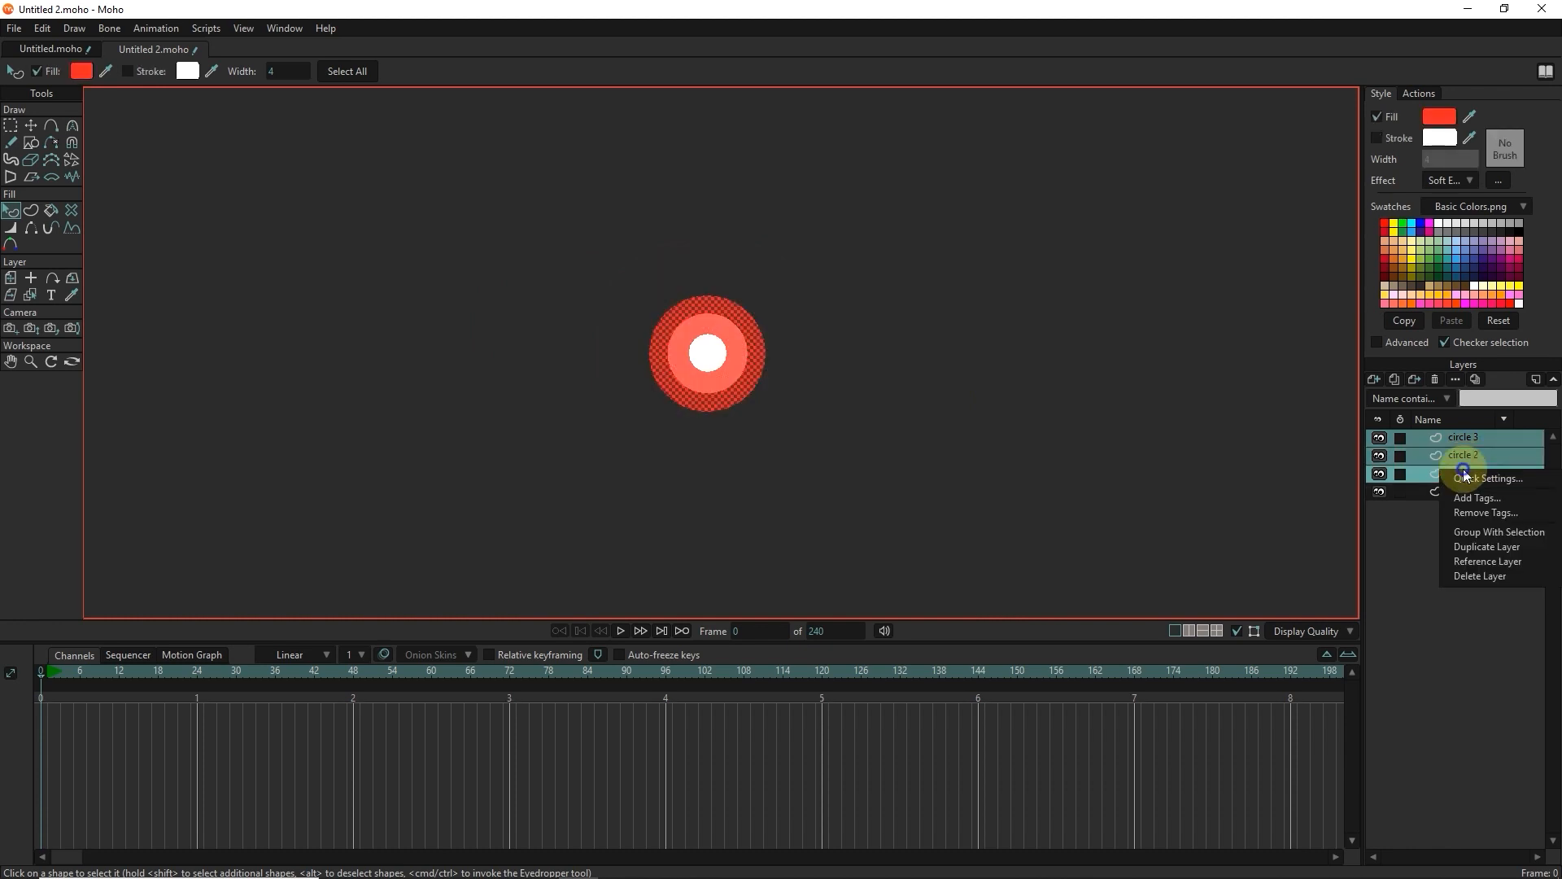
{"action": "left_click", "coordinate": [1480, 534]}
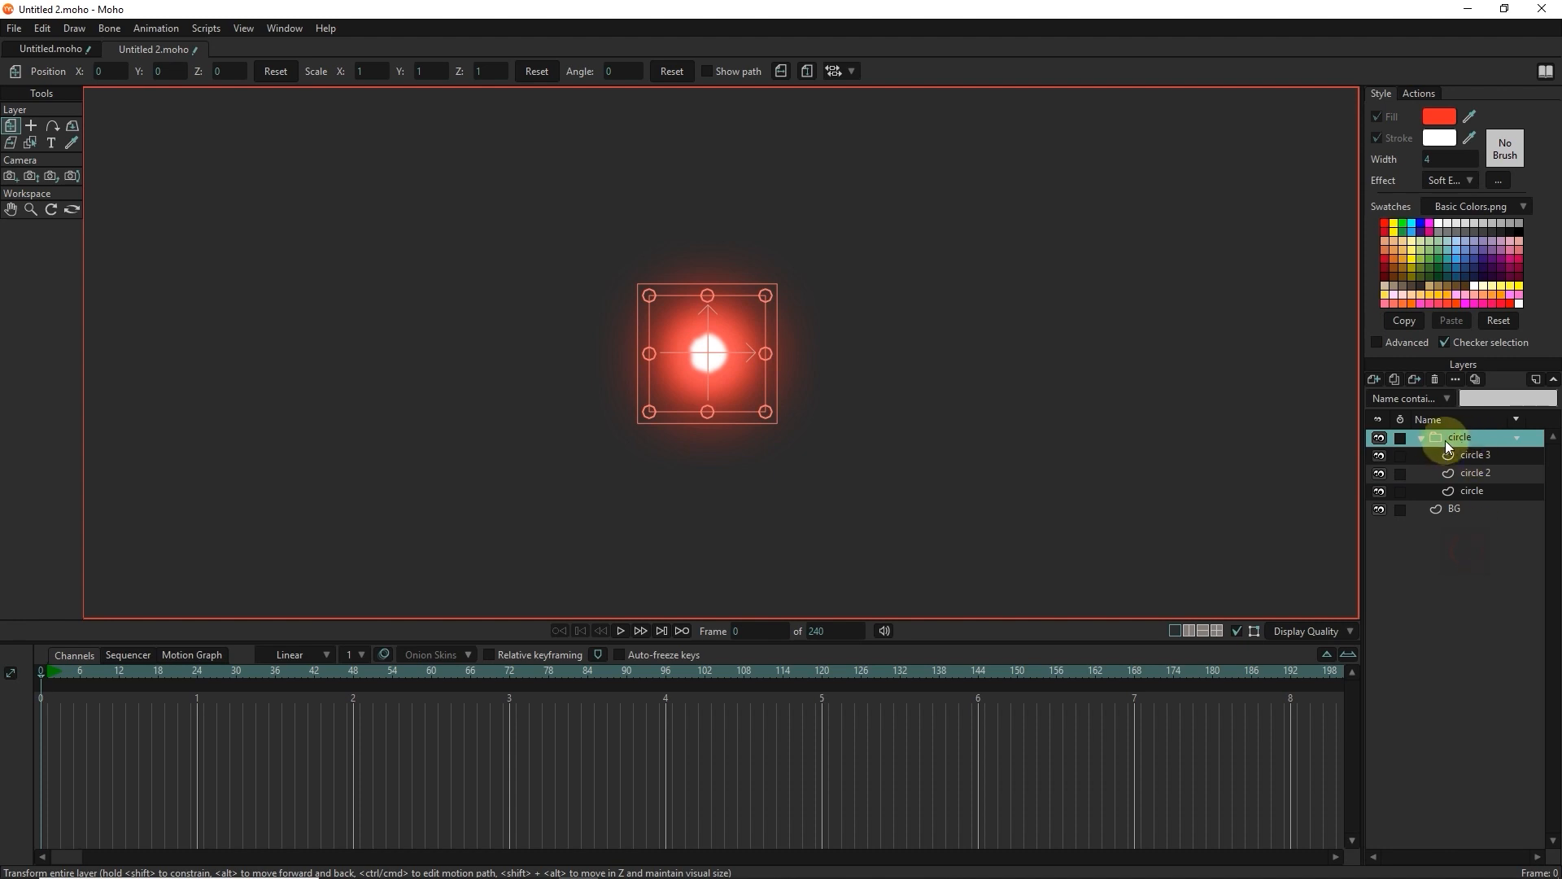
{"action": "left_click", "coordinate": [1425, 438]}
Step: Add a vector layer named LIGHT and draw a large circle on it, centred on the glow
{"action": "left_click", "coordinate": [1373, 380]}
{"action": "left_click", "coordinate": [1403, 405]}
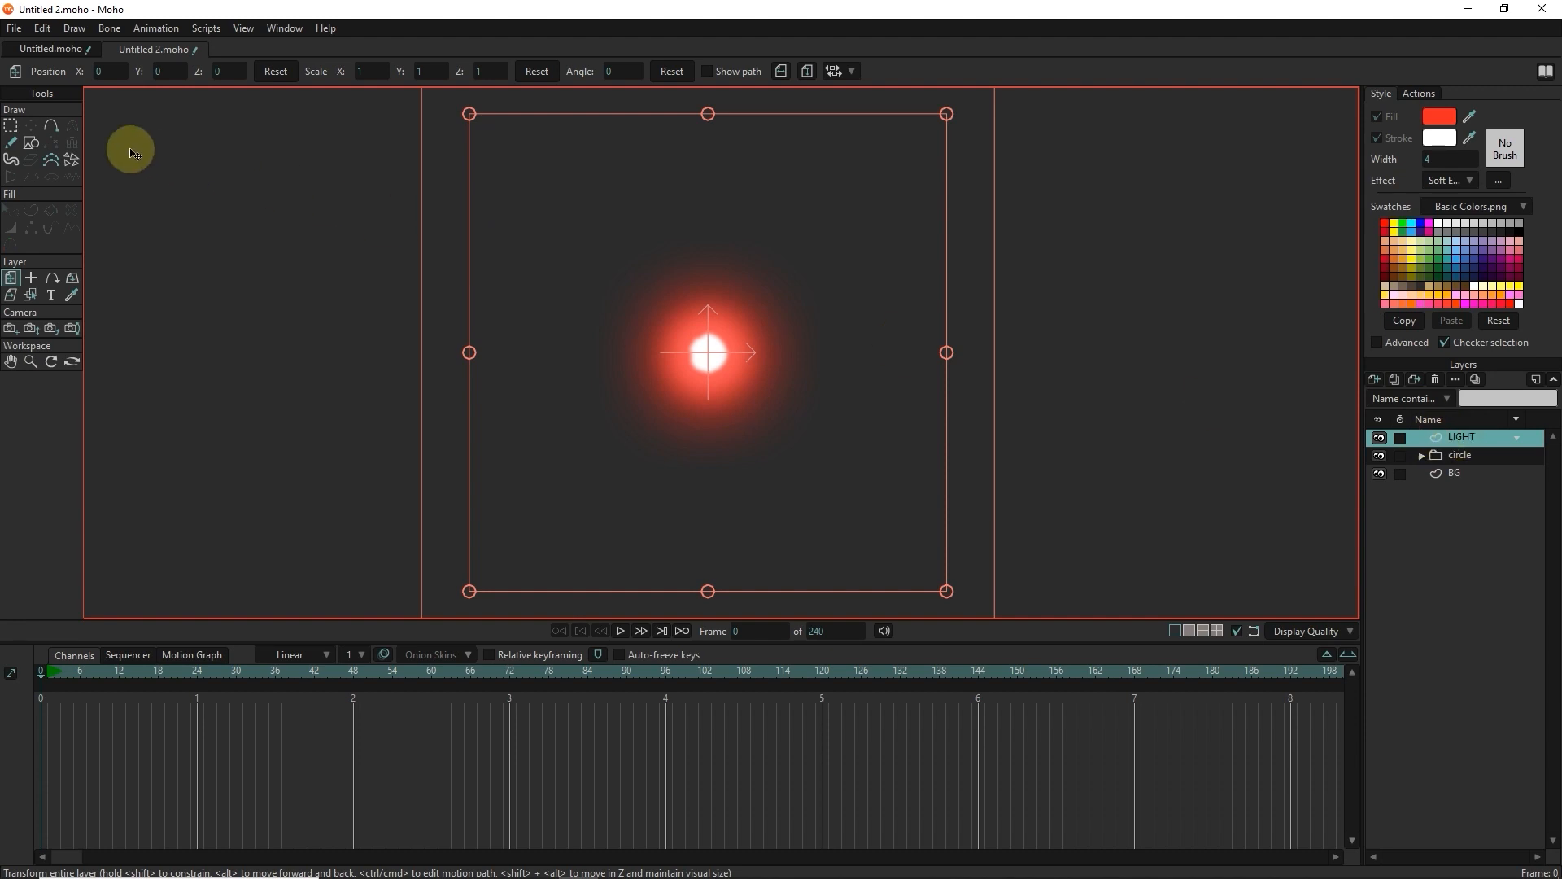
{"action": "left_click", "coordinate": [31, 142]}
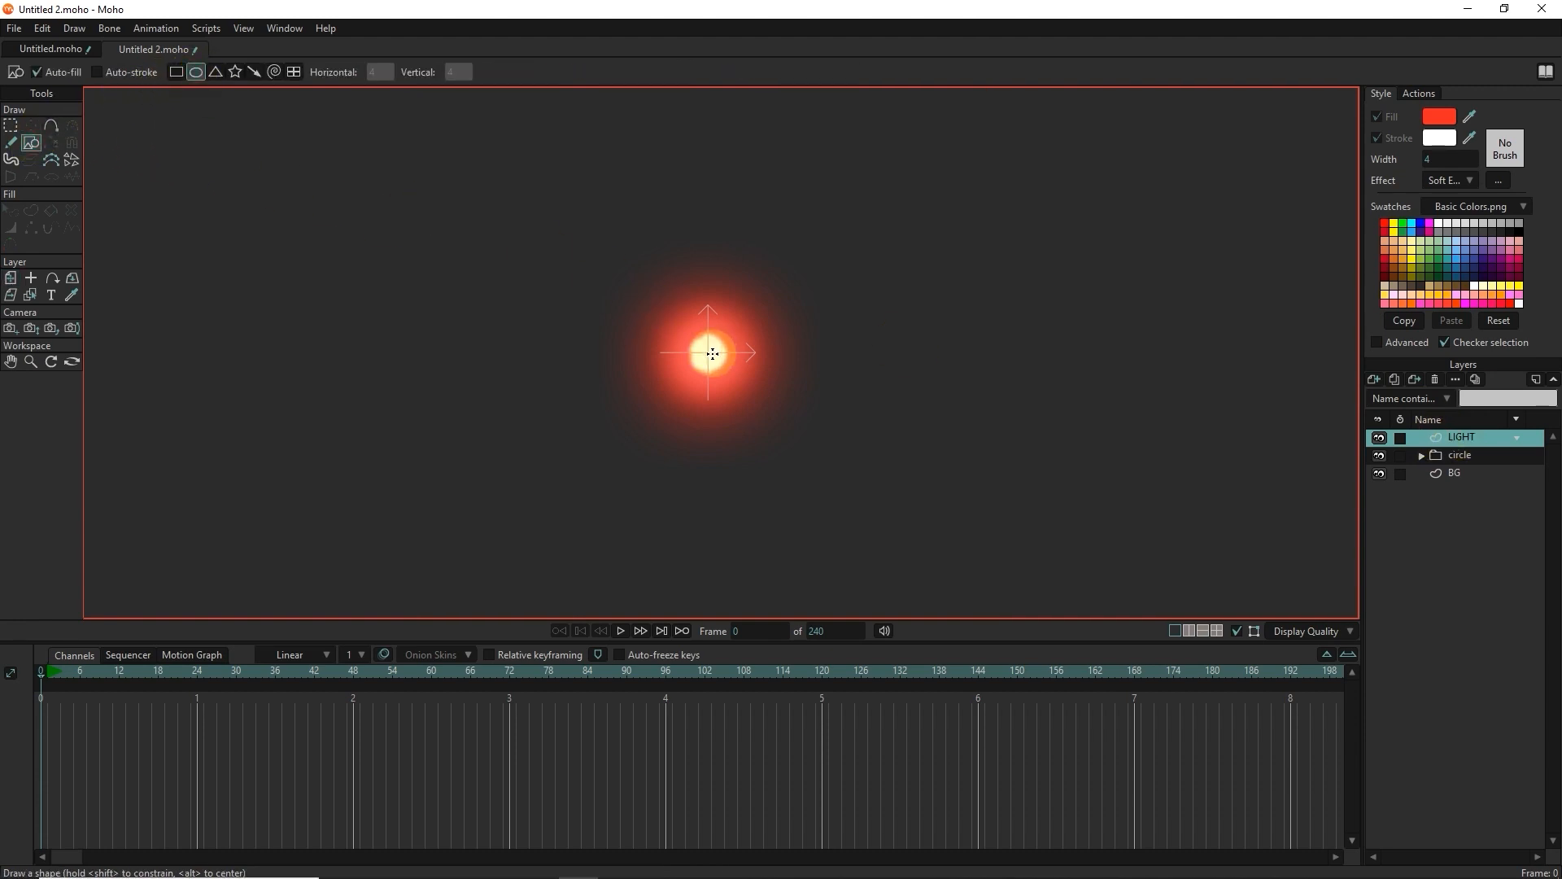
{"action": "scroll", "coordinate": [709, 351], "scroll_direction": "up", "scroll_amount": 3}
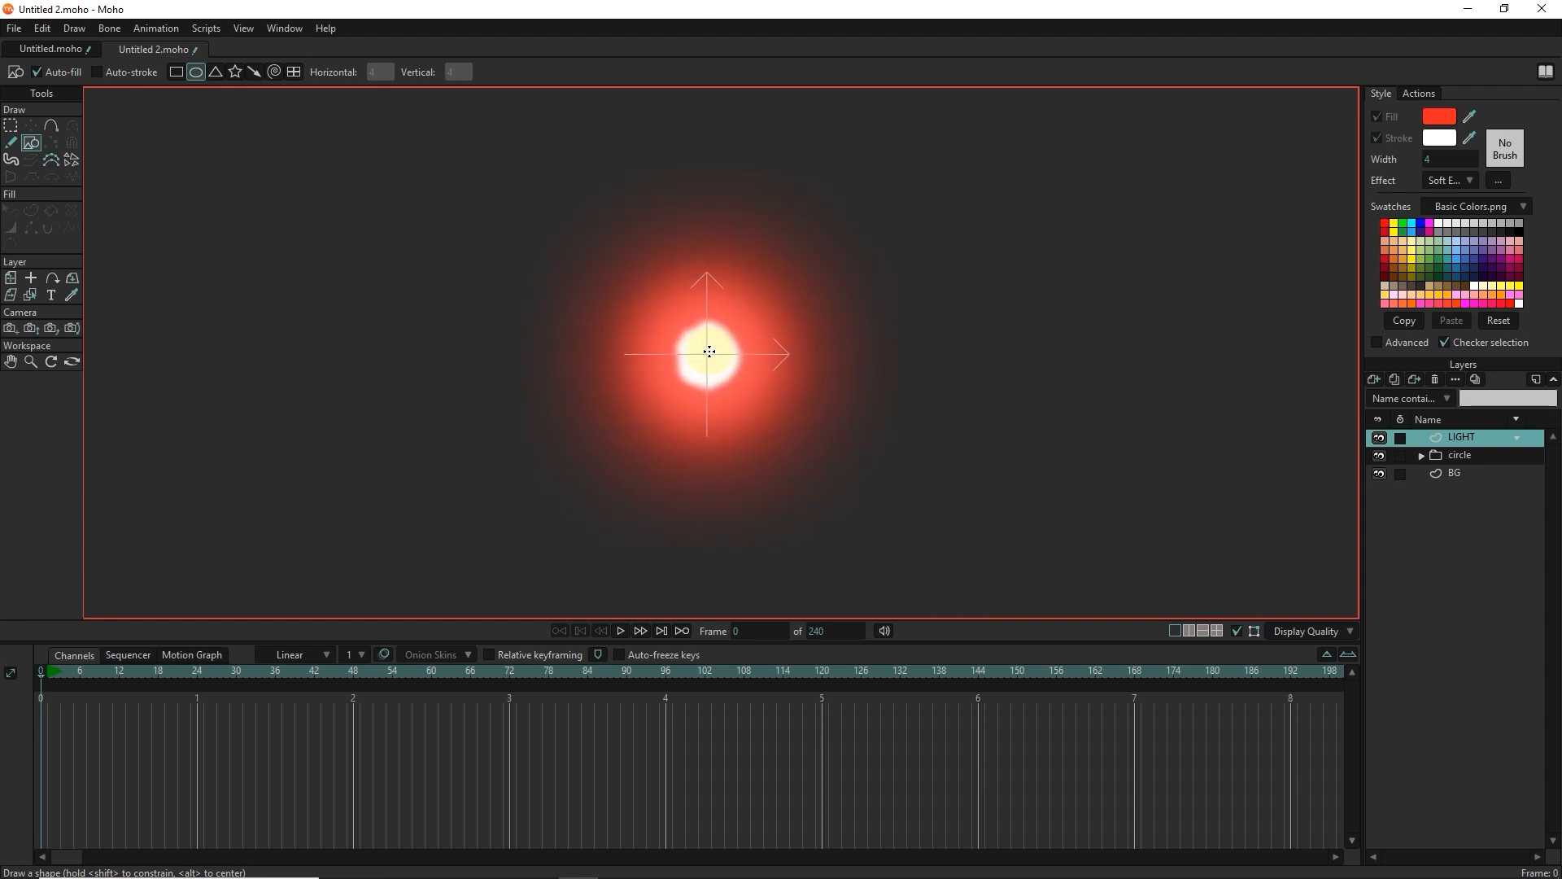
{"action": "left_click_drag", "start_coordinate": [707, 353], "coordinate": [962, 550]}
{"action": "scroll", "coordinate": [789, 471], "scroll_direction": "down", "scroll_amount": 3}
{"action": "scroll", "coordinate": [800, 446], "scroll_direction": "down", "scroll_amount": 3}
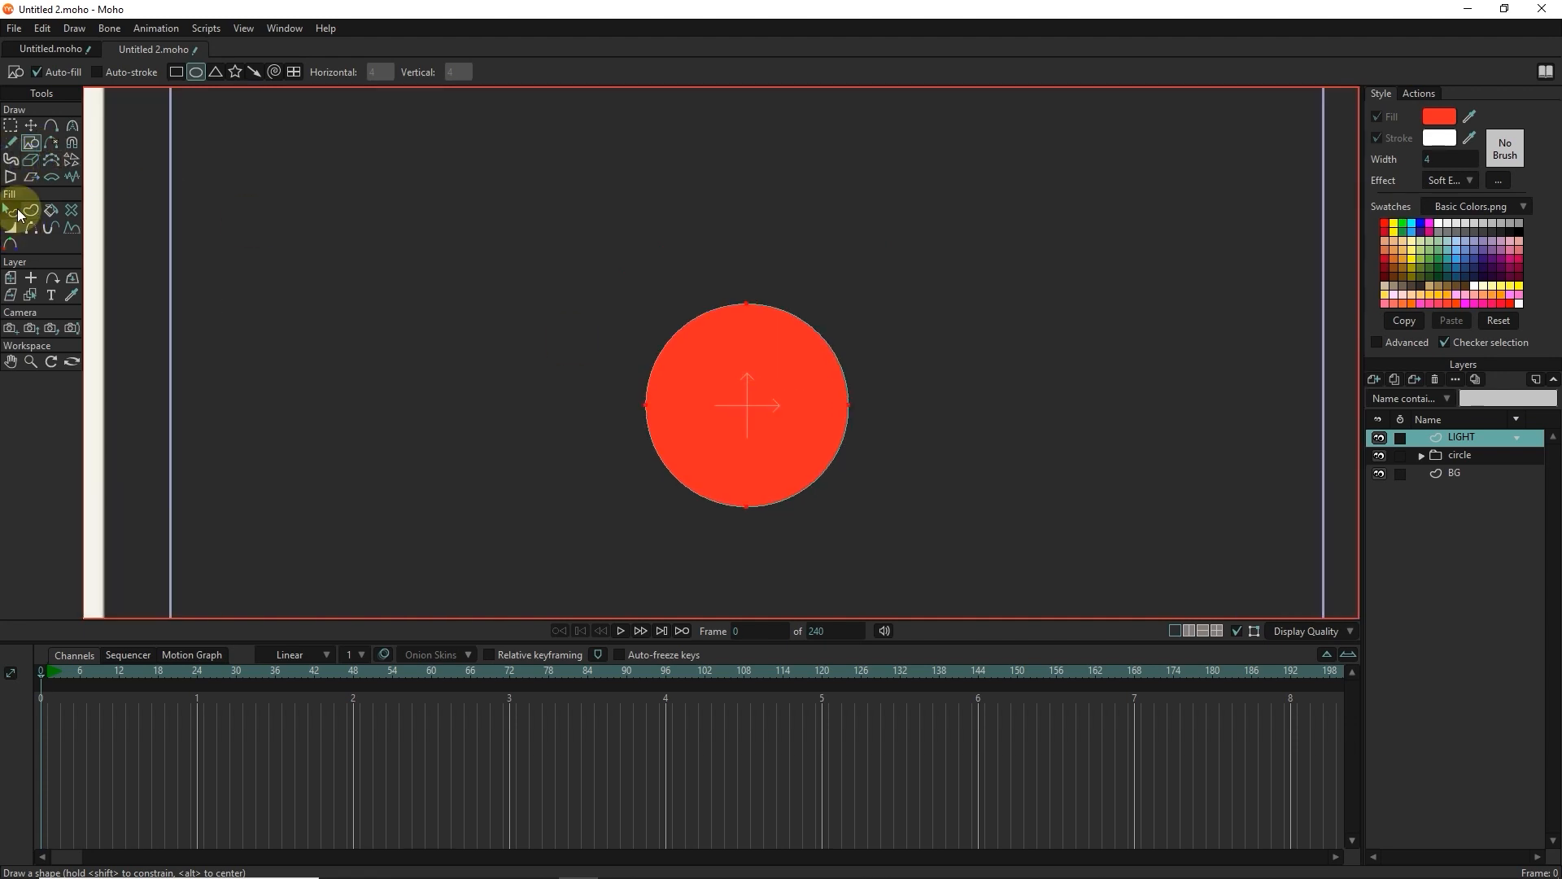
Step: Remove the new circle's fill and give it a stroke in the same red as its fill colour
{"action": "left_click", "coordinate": [10, 210]}
{"action": "left_click", "coordinate": [736, 440]}
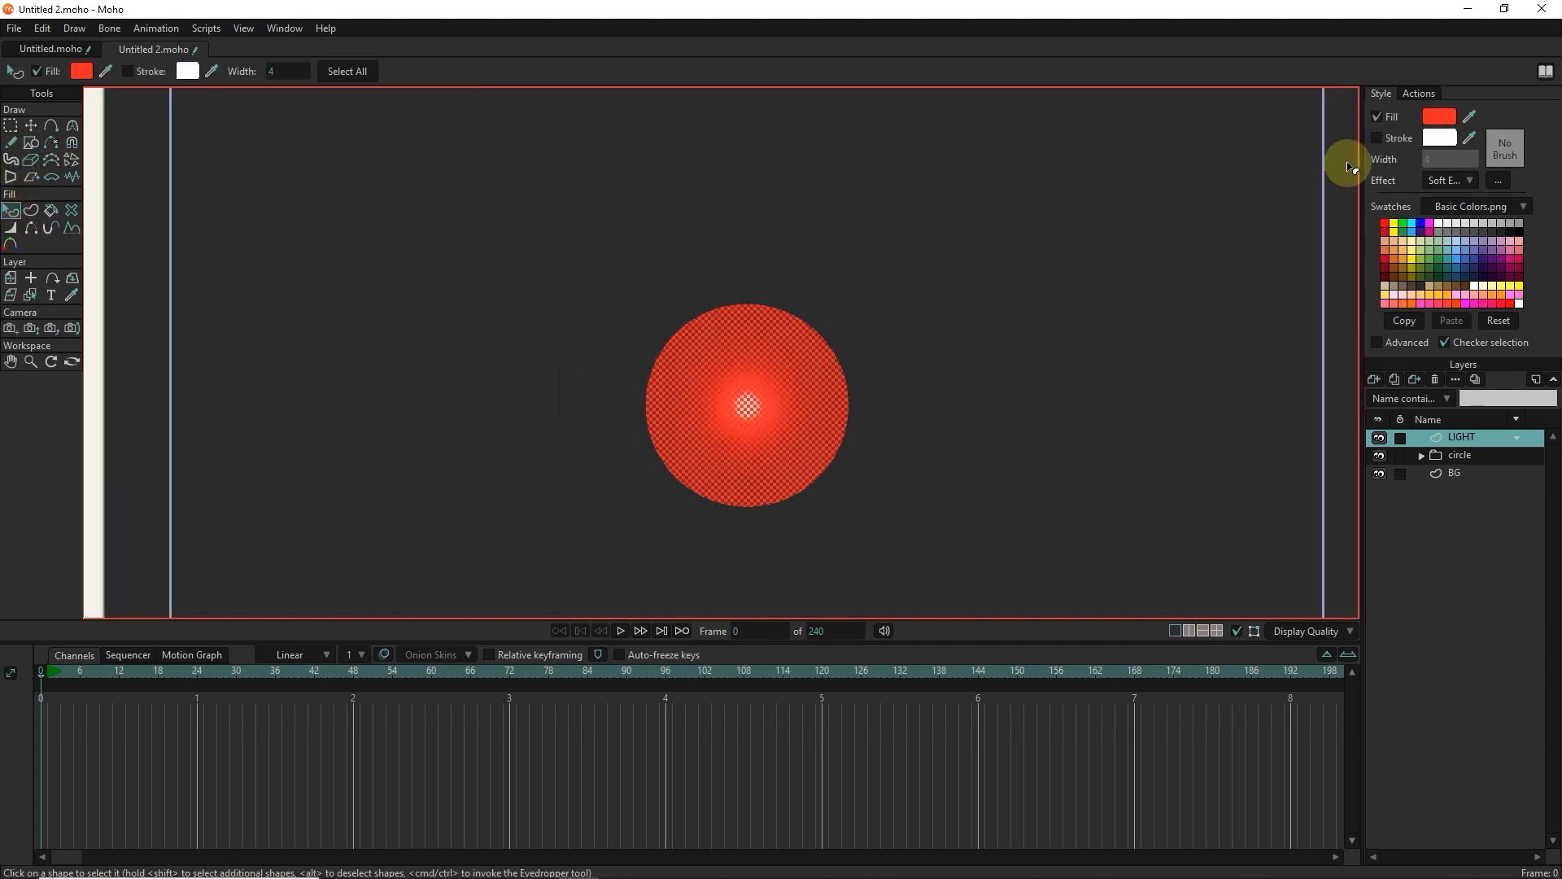
{"action": "left_click", "coordinate": [1383, 112]}
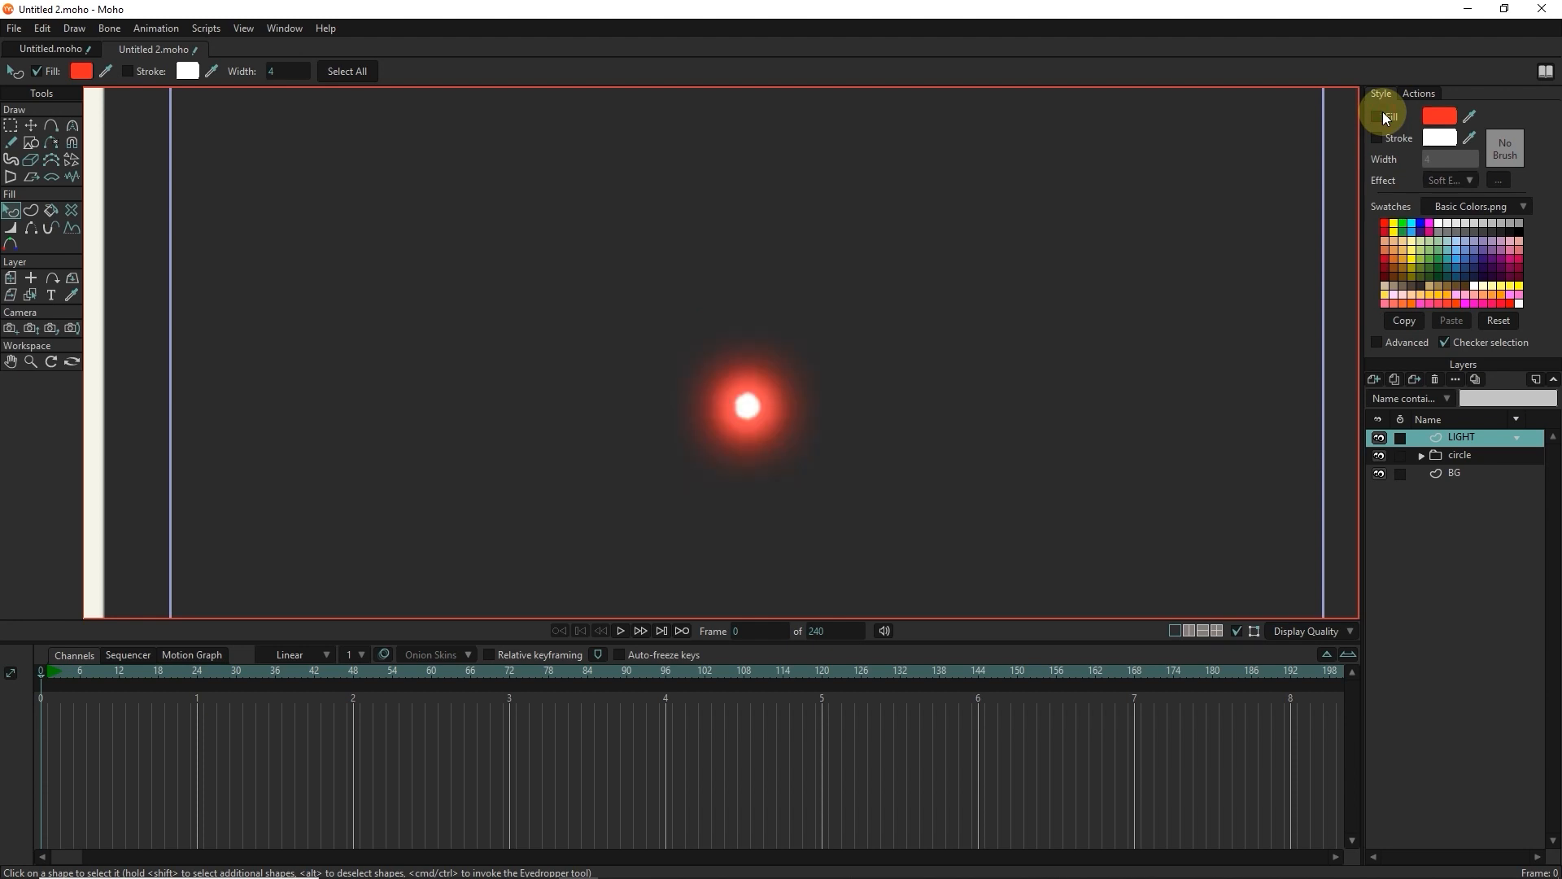
{"action": "left_click", "coordinate": [1378, 138]}
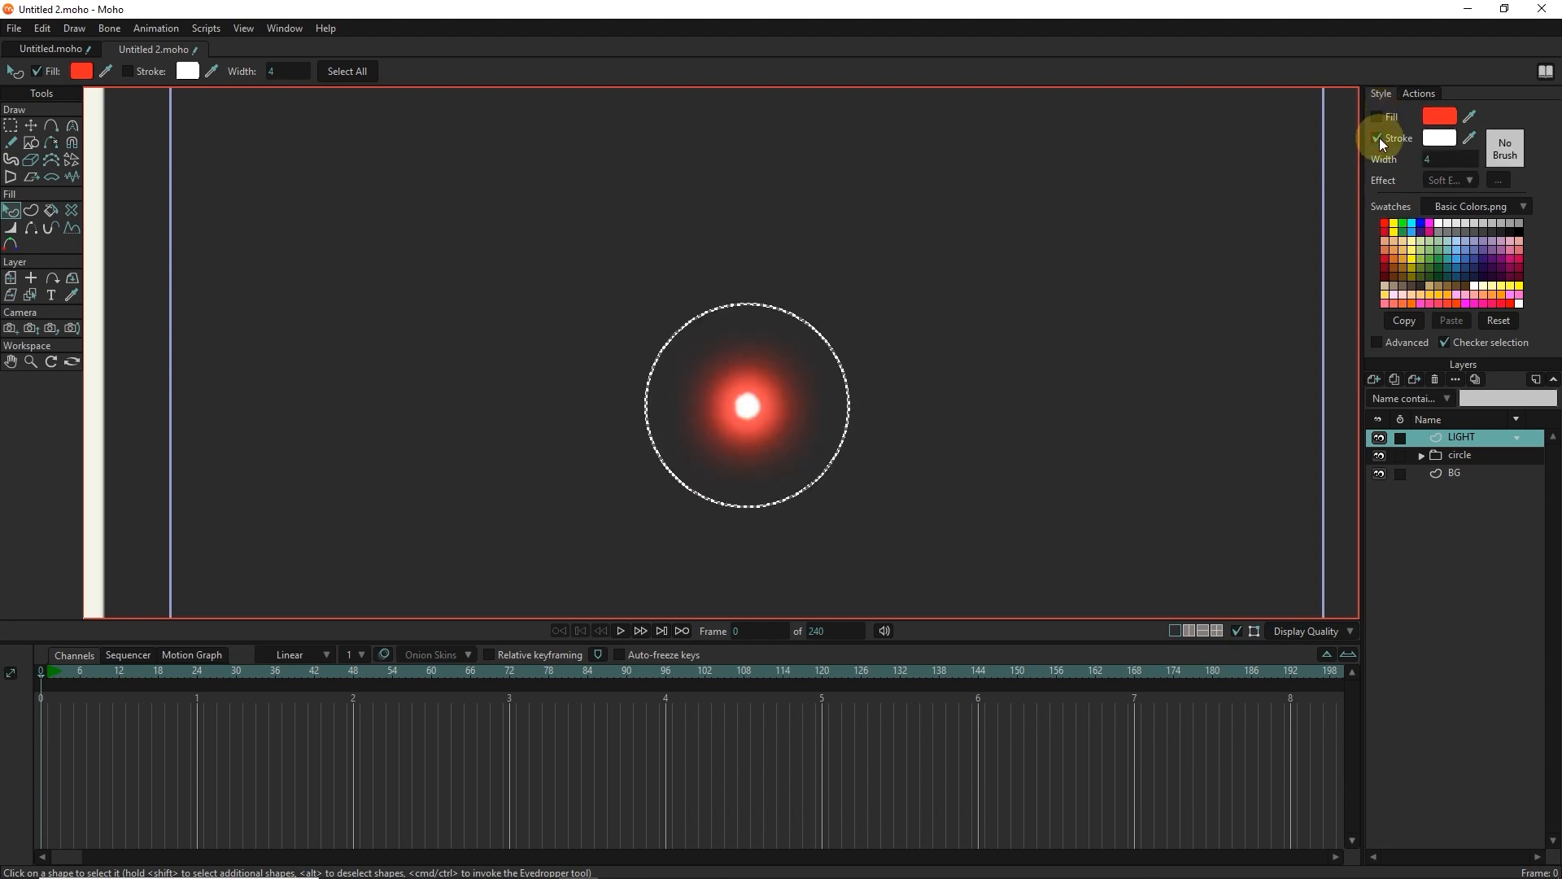
{"action": "left_click_drag", "start_coordinate": [1472, 136], "coordinate": [1442, 113]}
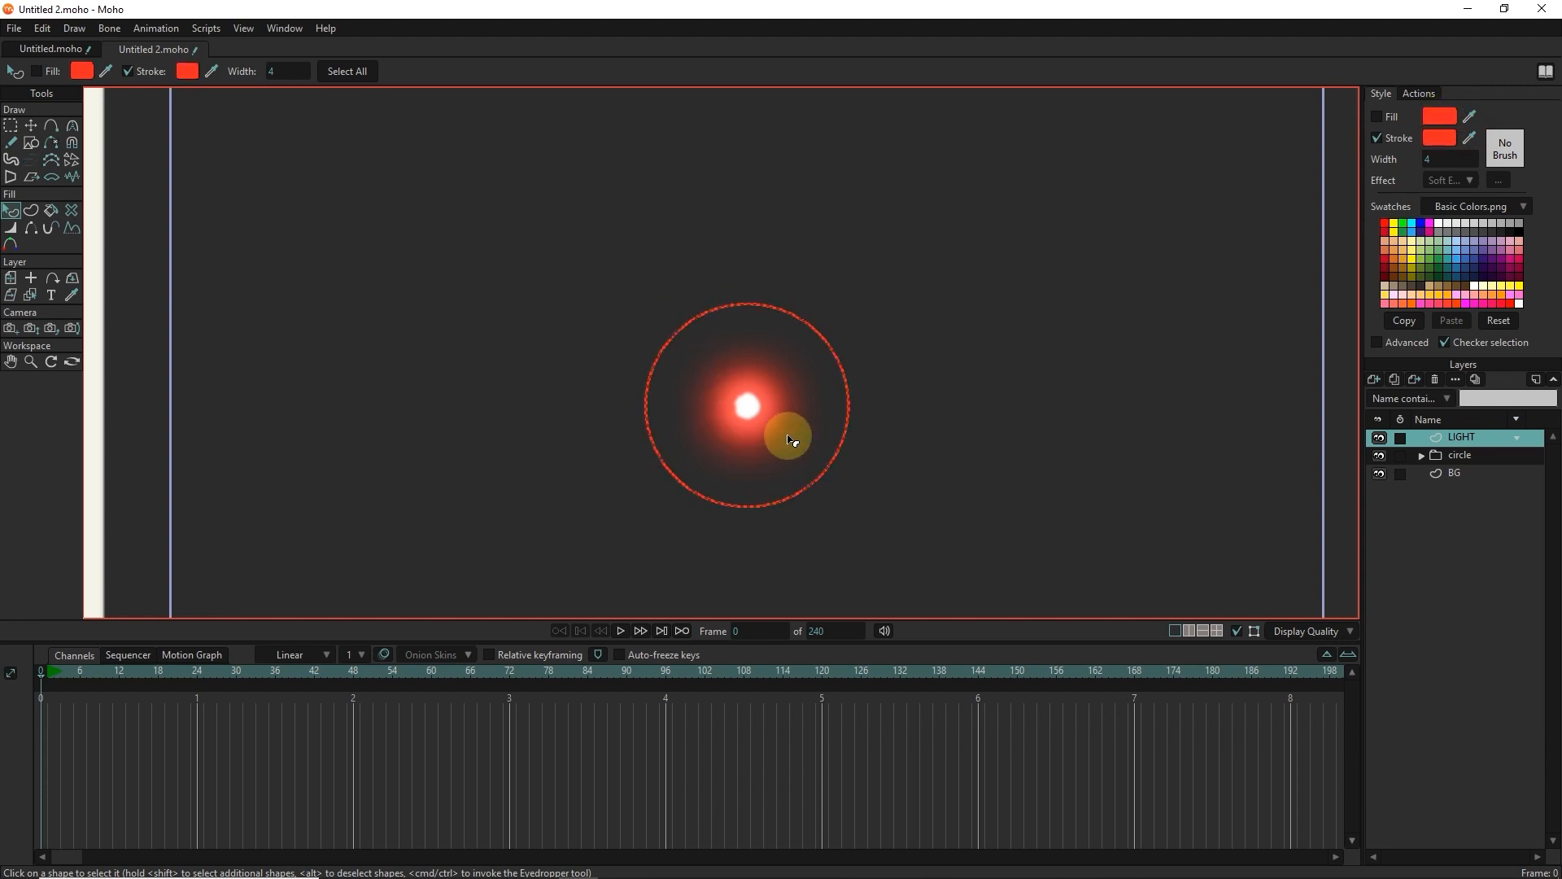
Step: Thicken the circle's outline to about 362 percent with the Line Width tool, and deselect the shape
{"action": "left_click", "coordinate": [11, 228]}
{"action": "left_click_drag", "start_coordinate": [819, 441], "coordinate": [869, 439]}
{"action": "scroll", "coordinate": [891, 418], "scroll_direction": "up", "scroll_amount": 1}
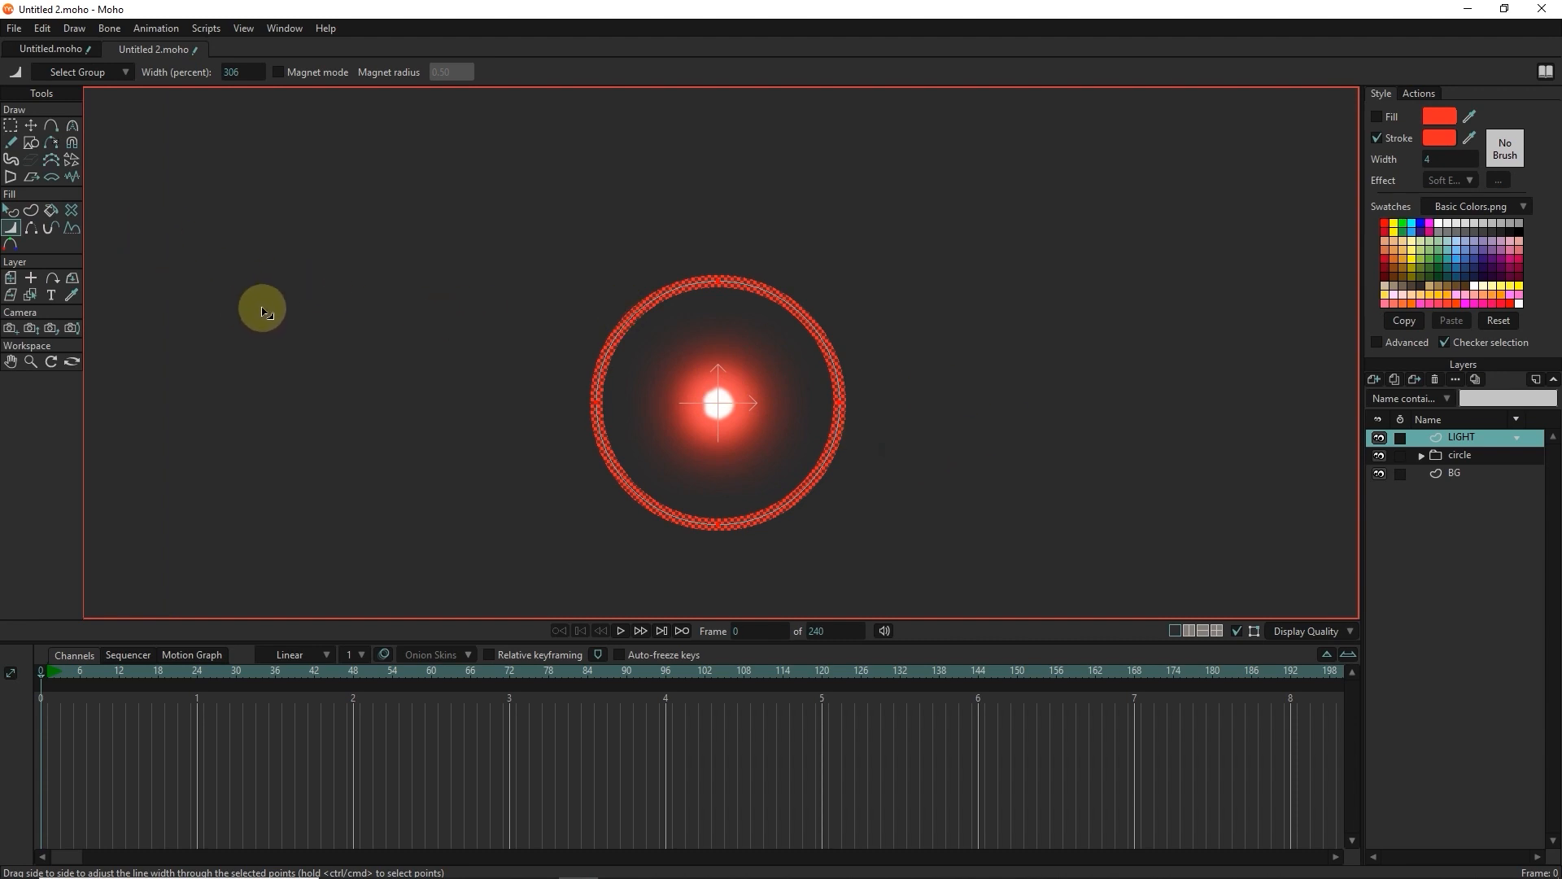
{"action": "left_click_drag", "start_coordinate": [769, 405], "coordinate": [785, 407]}
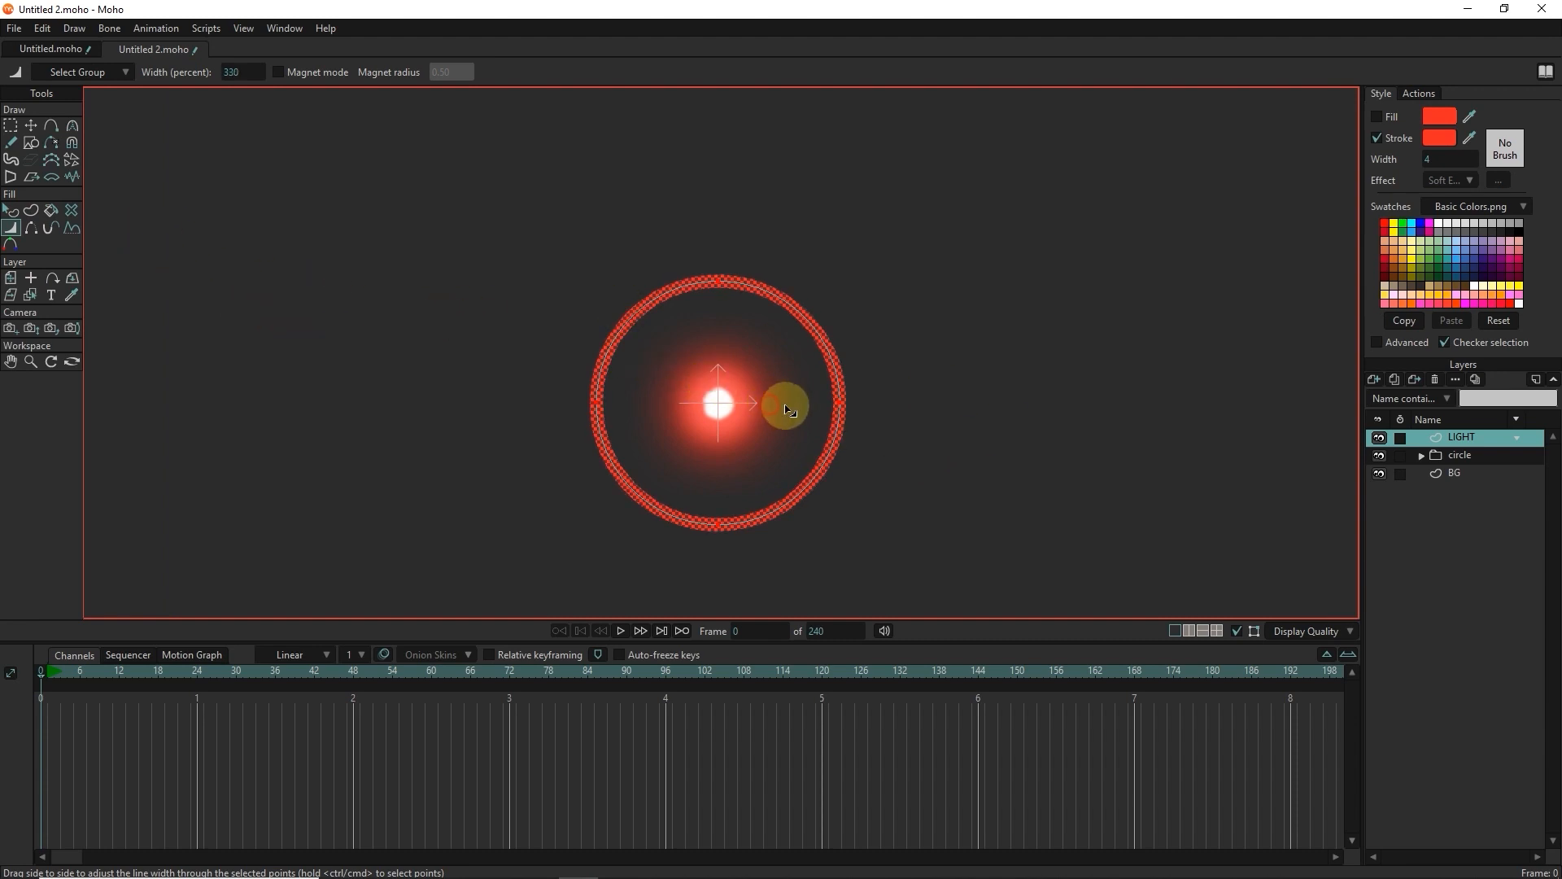
{"action": "left_click", "coordinate": [11, 209]}
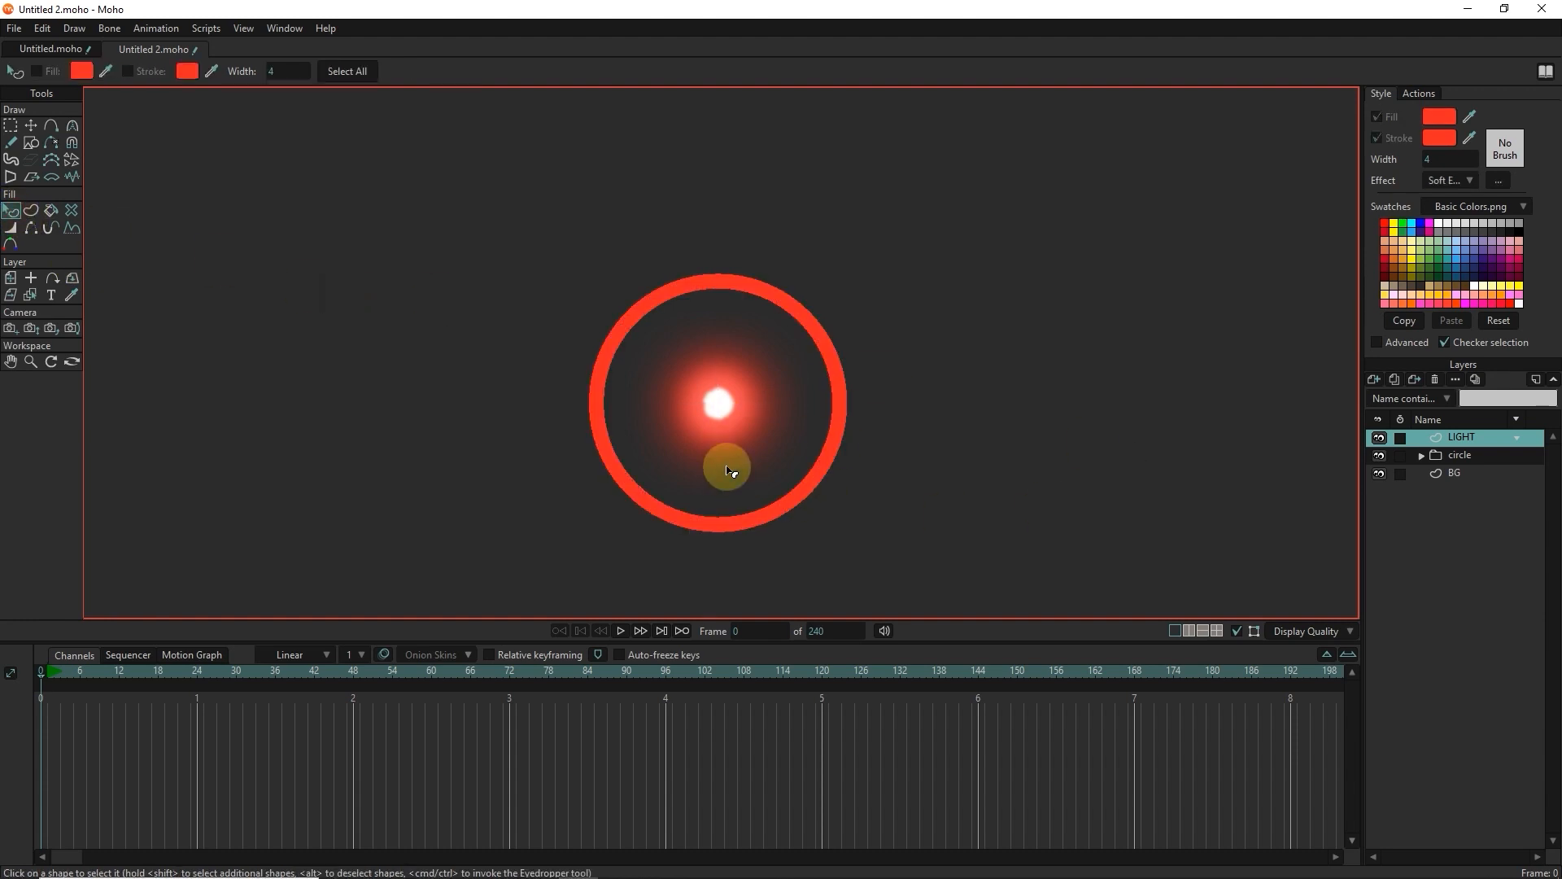
Step: Split the circle's segments repeatedly until the outline has 16 points
{"action": "left_click", "coordinate": [12, 127]}
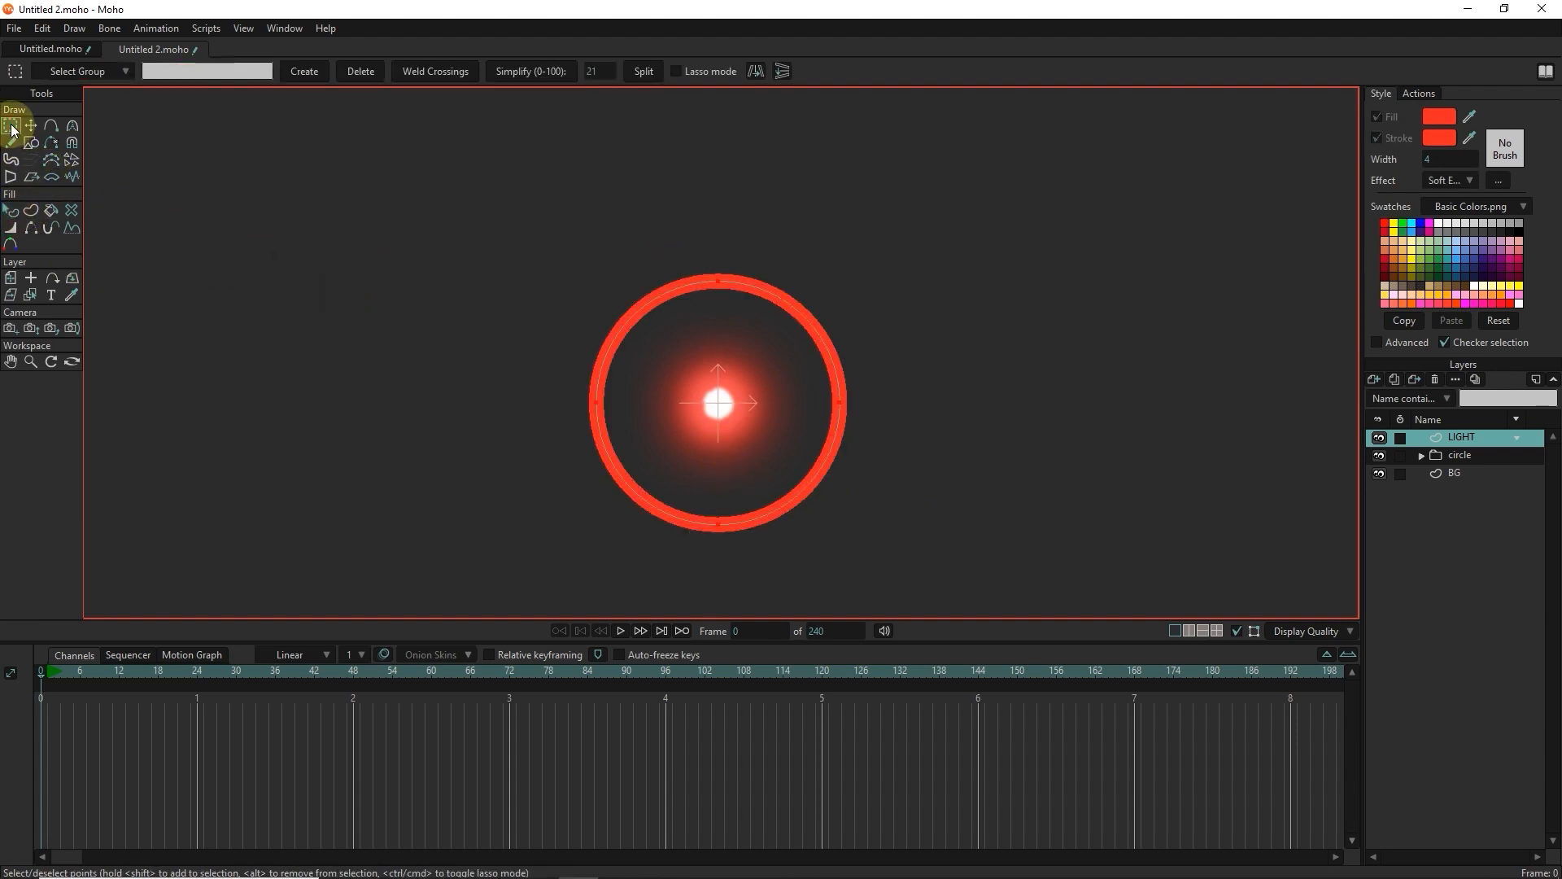
{"action": "left_click", "coordinate": [652, 74]}
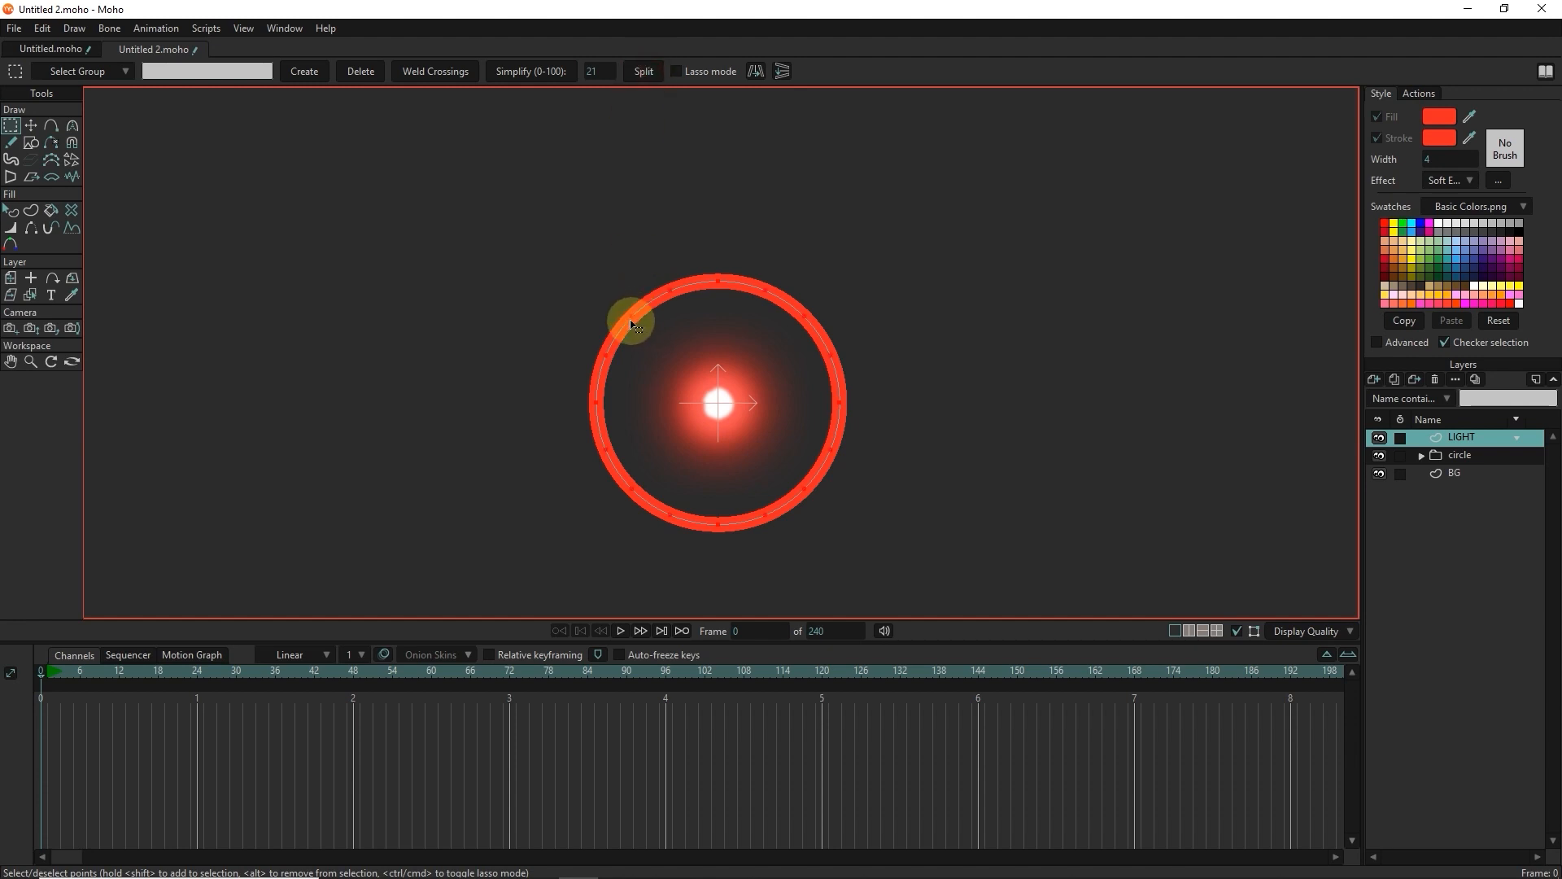
{"action": "scroll", "coordinate": [768, 392], "scroll_direction": "up", "scroll_amount": 2}
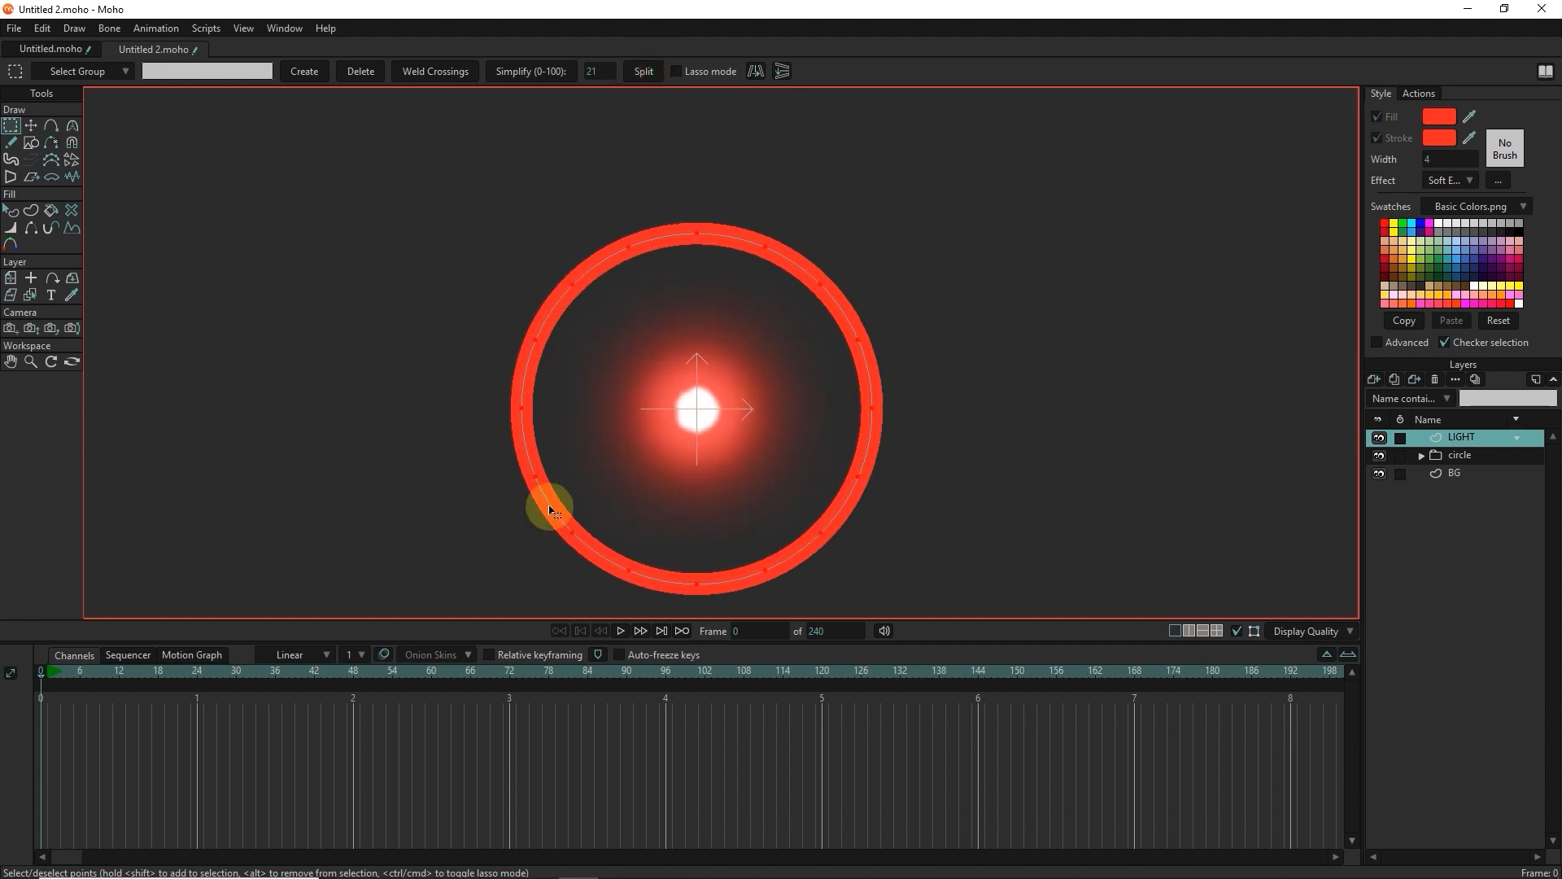
Step: Hide the three stroke edges along the upper and upper-left part of the circle
{"action": "left_click", "coordinate": [34, 230]}
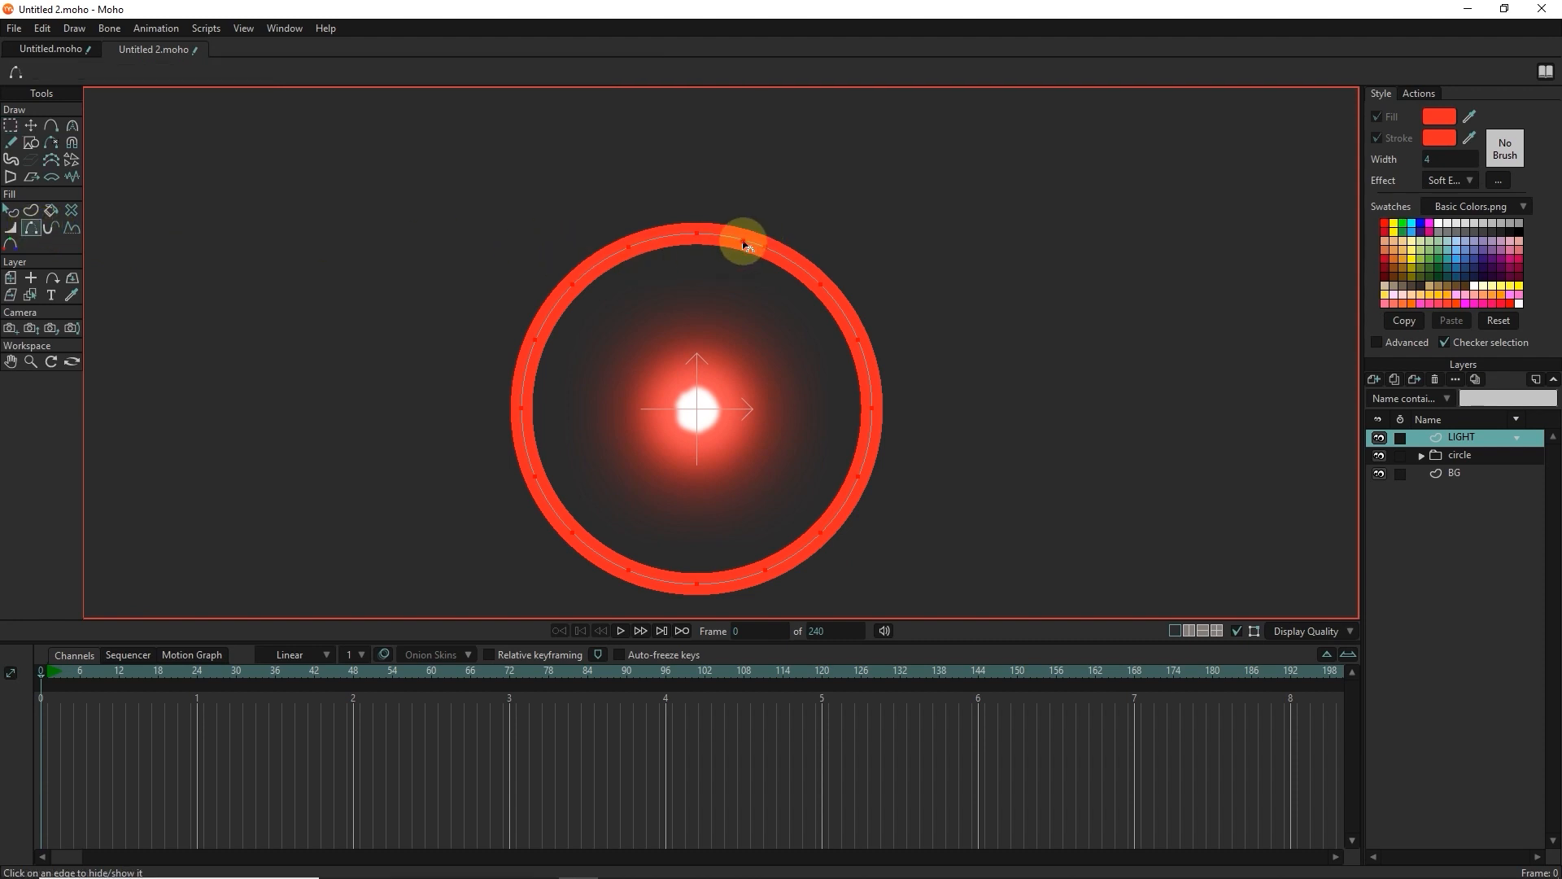
{"action": "left_click", "coordinate": [663, 237]}
{"action": "left_click", "coordinate": [608, 259]}
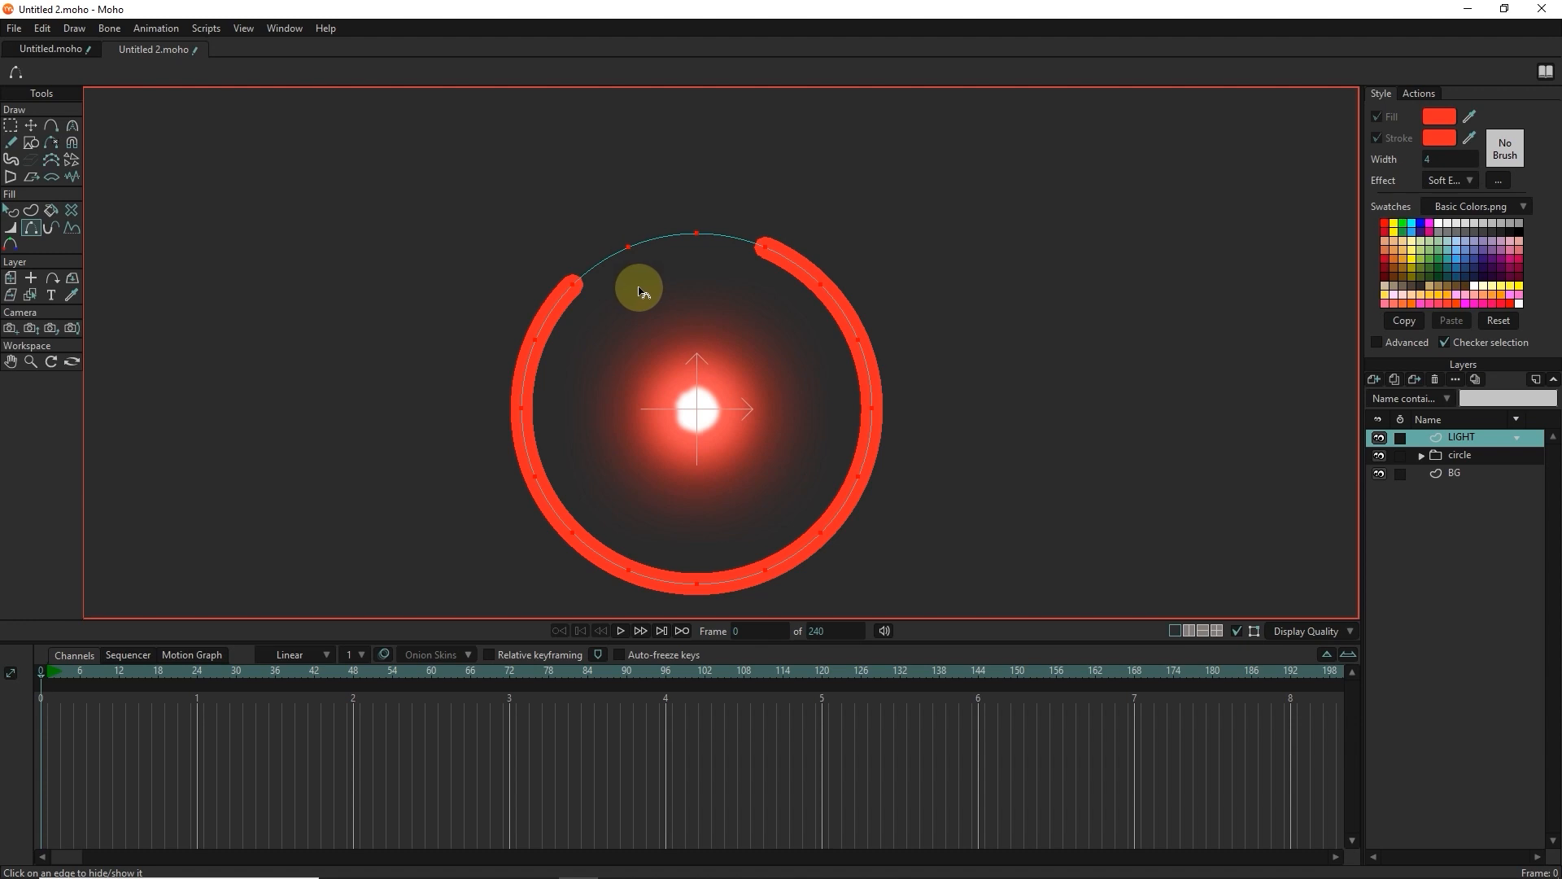
{"action": "left_click", "coordinate": [552, 308]}
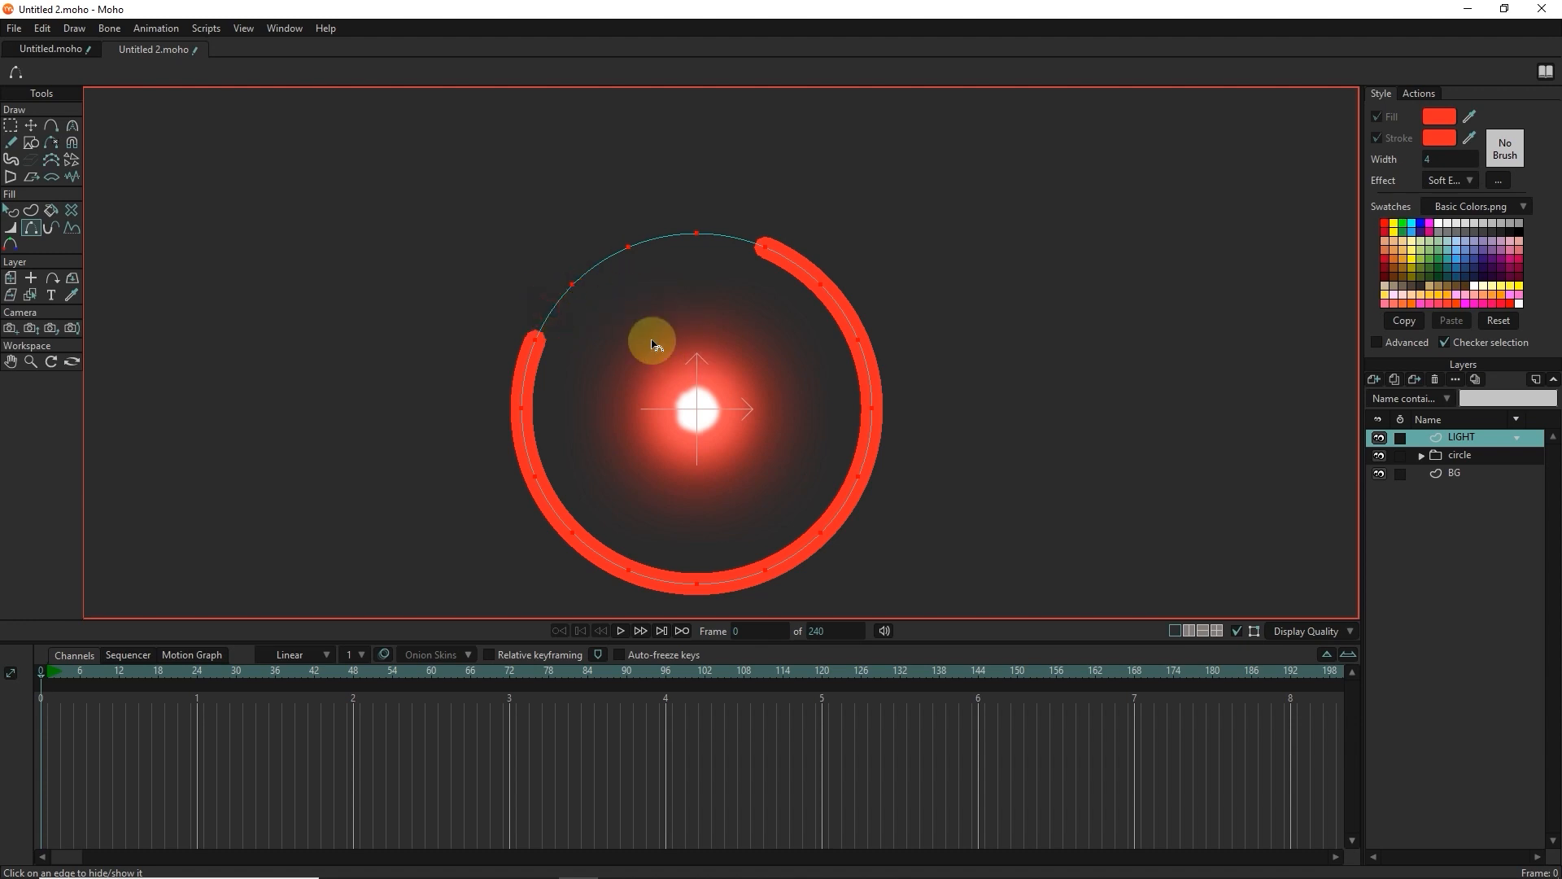
{"action": "left_click", "coordinate": [10, 229]}
{"action": "key", "text": "ctrl+z"}
{"action": "key", "text": "ctrl+z"}
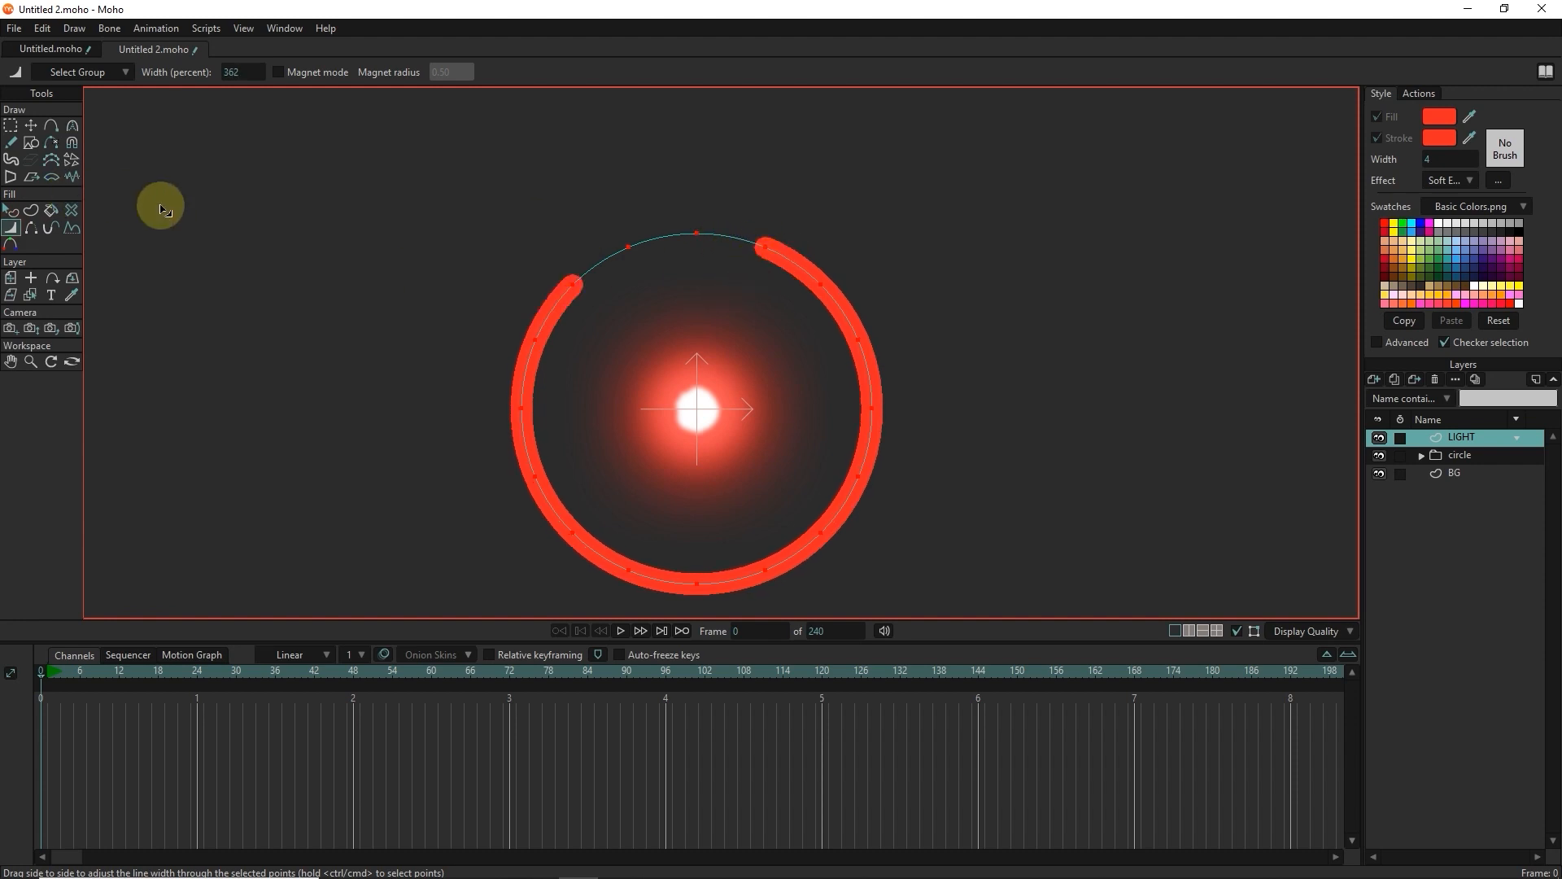
Step: Taper the stroke point by point, from a thick end at the ring's upper right around to a fine tip on its left side
{"action": "left_click", "coordinate": [11, 125]}
{"action": "mouse_move", "coordinate": [808, 225]}
{"action": "left_mouse_down"}
{"action": "mouse_move", "coordinate": [726, 273]}
{"action": "mouse_move", "coordinate": [837, 230]}
{"action": "mouse_move", "coordinate": [806, 300]}
{"action": "mouse_move", "coordinate": [867, 268]}
{"action": "mouse_move", "coordinate": [834, 419]}
{"action": "mouse_move", "coordinate": [907, 422]}
{"action": "mouse_move", "coordinate": [548, 405]}
{"action": "mouse_move", "coordinate": [407, 318]}
{"action": "mouse_move", "coordinate": [547, 461]}
{"action": "mouse_move", "coordinate": [647, 450]}
{"action": "mouse_move", "coordinate": [560, 460]}
{"action": "mouse_move", "coordinate": [578, 517]}
{"action": "mouse_move", "coordinate": [544, 411]}
{"action": "mouse_move", "coordinate": [558, 456]}
{"action": "mouse_move", "coordinate": [618, 439]}
{"action": "mouse_move", "coordinate": [586, 513]}
{"action": "mouse_move", "coordinate": [628, 479]}
{"action": "mouse_move", "coordinate": [634, 546]}
{"action": "mouse_move", "coordinate": [533, 424]}
{"action": "mouse_move", "coordinate": [586, 421]}
{"action": "mouse_move", "coordinate": [542, 461]}
{"action": "mouse_move", "coordinate": [675, 514]}
{"action": "left_mouse_up"}
{"action": "left_click", "coordinate": [17, 231]}
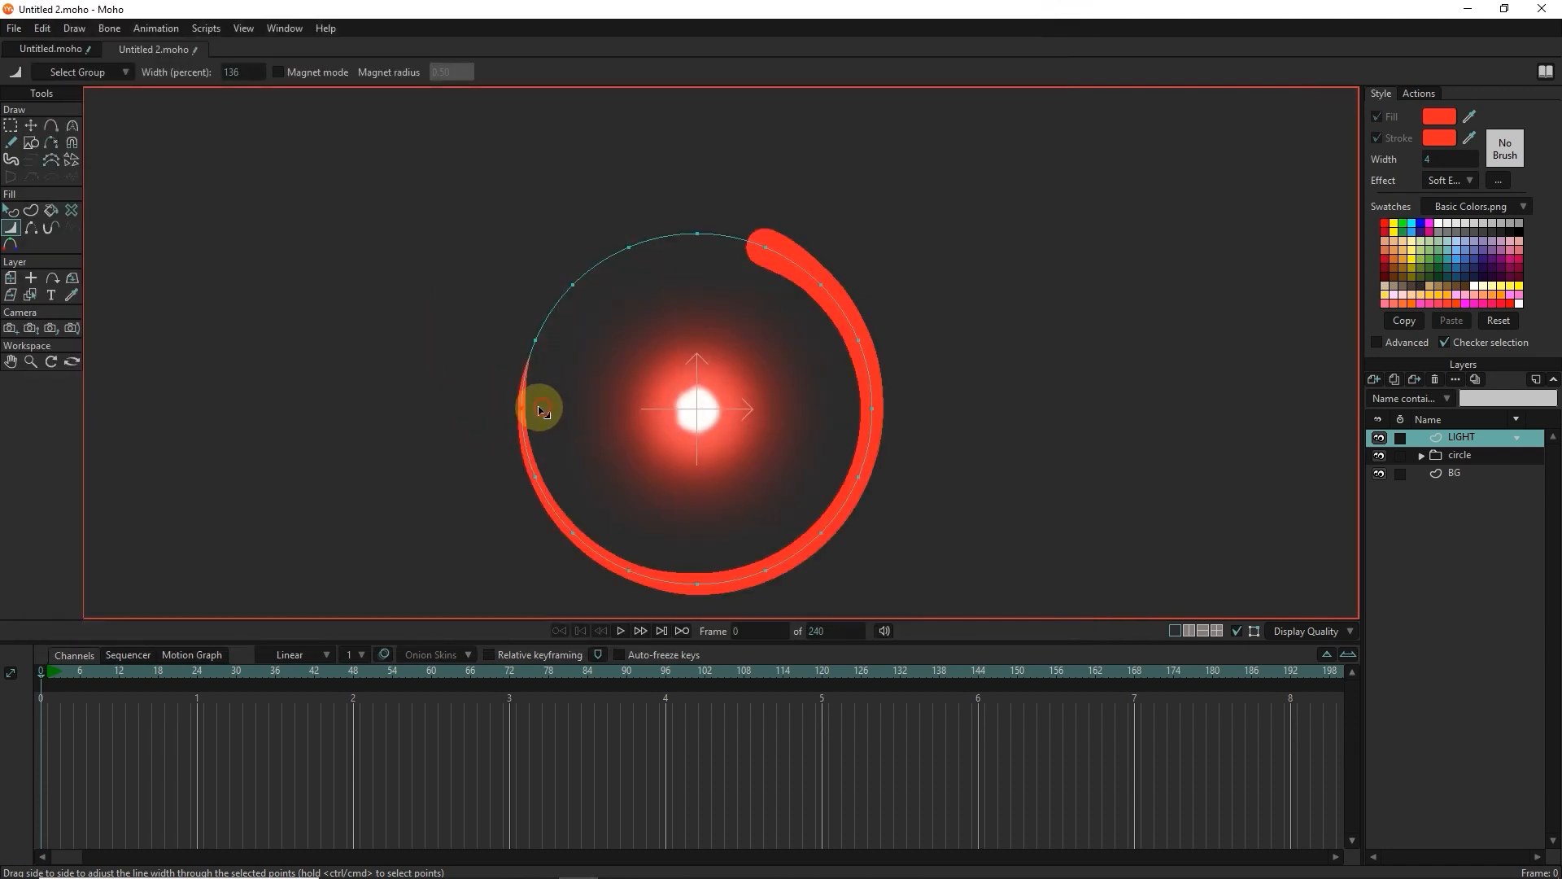
{"action": "mouse_move", "coordinate": [540, 408]}
{"action": "left_mouse_down"}
{"action": "mouse_move", "coordinate": [551, 456]}
{"action": "mouse_move", "coordinate": [639, 551]}
{"action": "mouse_move", "coordinate": [697, 562]}
{"action": "mouse_move", "coordinate": [682, 595]}
{"action": "mouse_move", "coordinate": [798, 607]}
{"action": "left_mouse_up"}
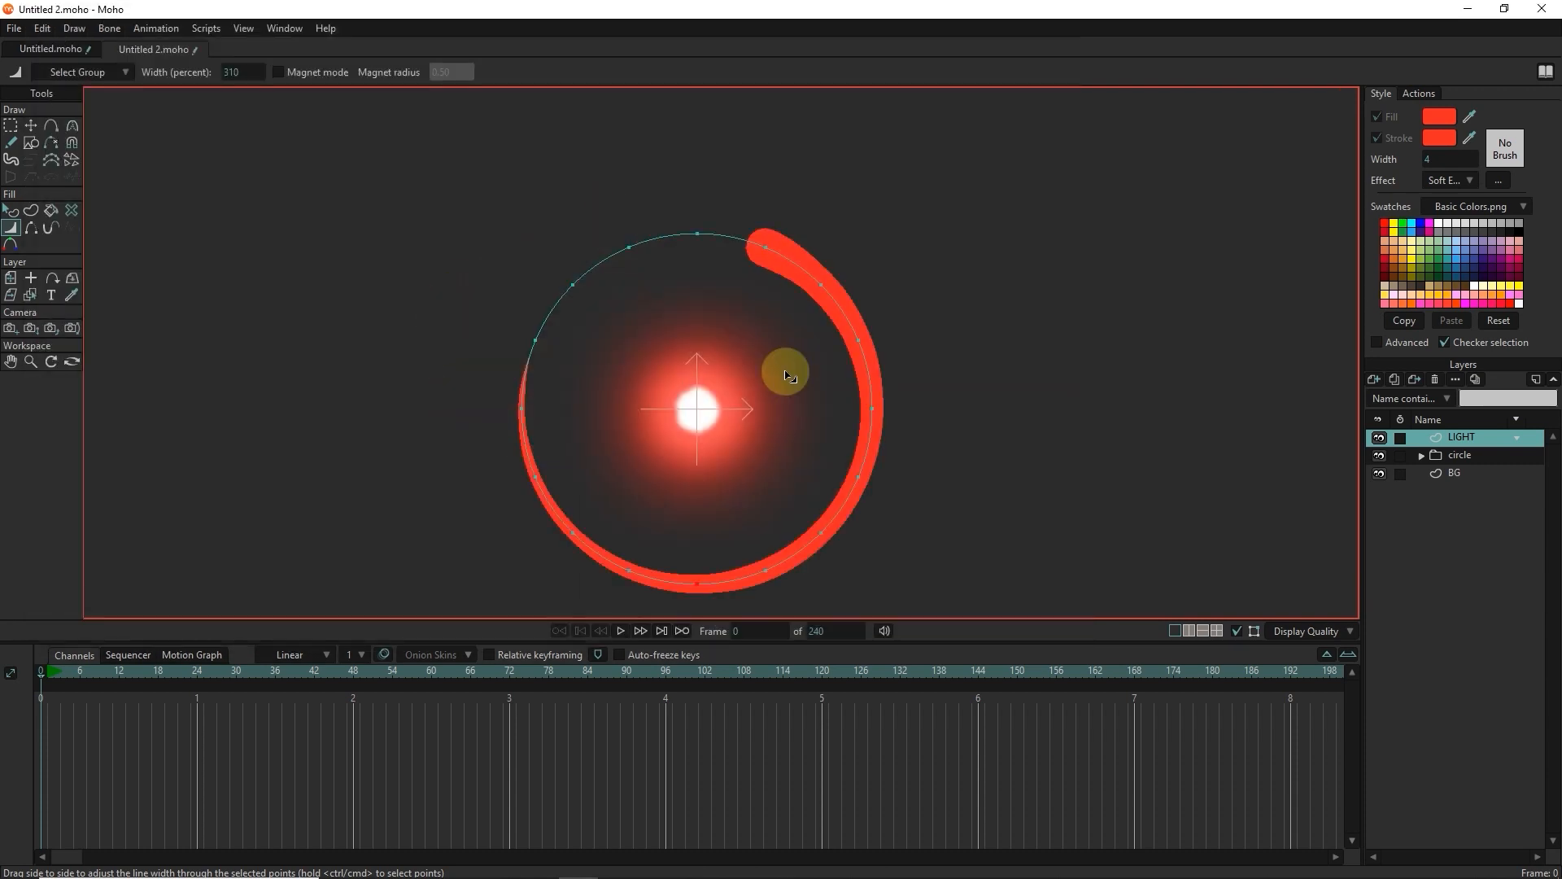
Step: Add a keyframe for the LIGHT layer at frame 1 and set its interpolation to Linear
{"action": "left_click", "coordinate": [11, 278]}
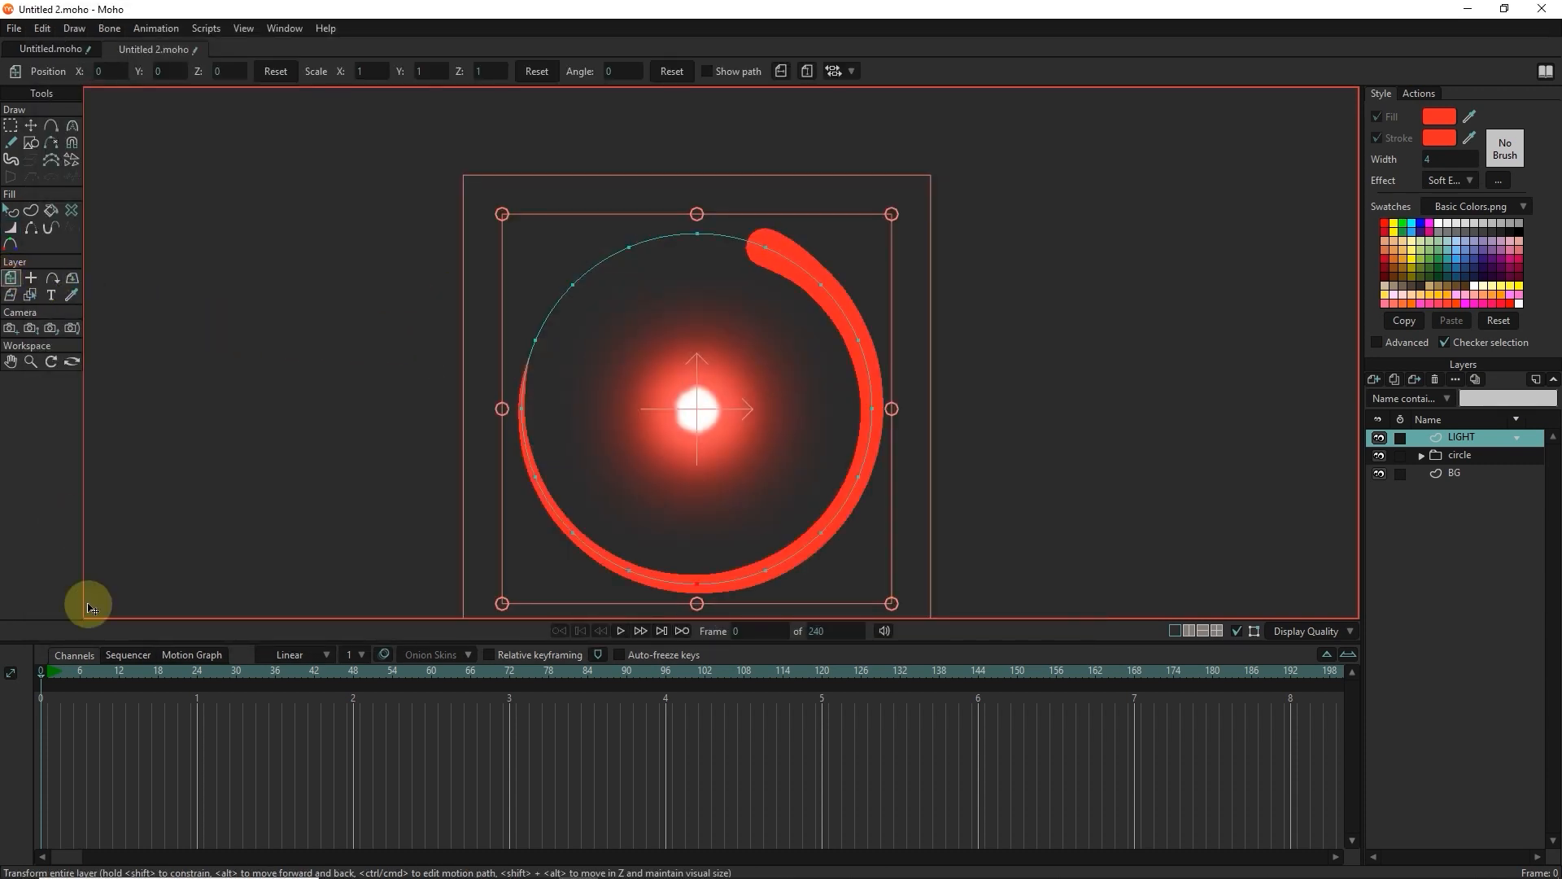
{"action": "left_click", "coordinate": [45, 675]}
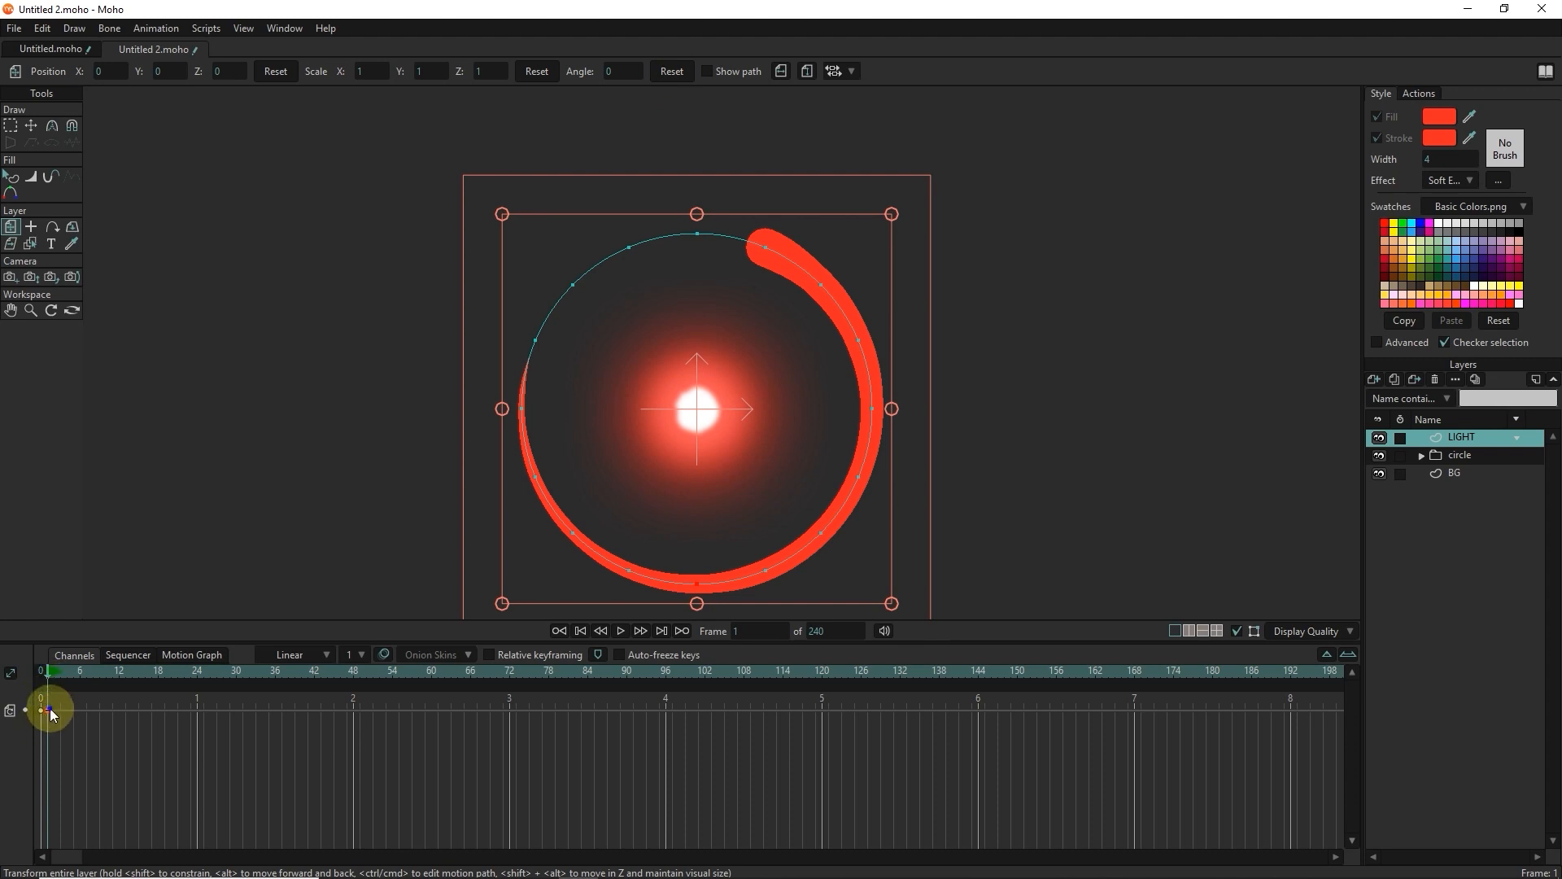
{"action": "right_click", "coordinate": [50, 713]}
{"action": "left_click", "coordinate": [88, 649]}
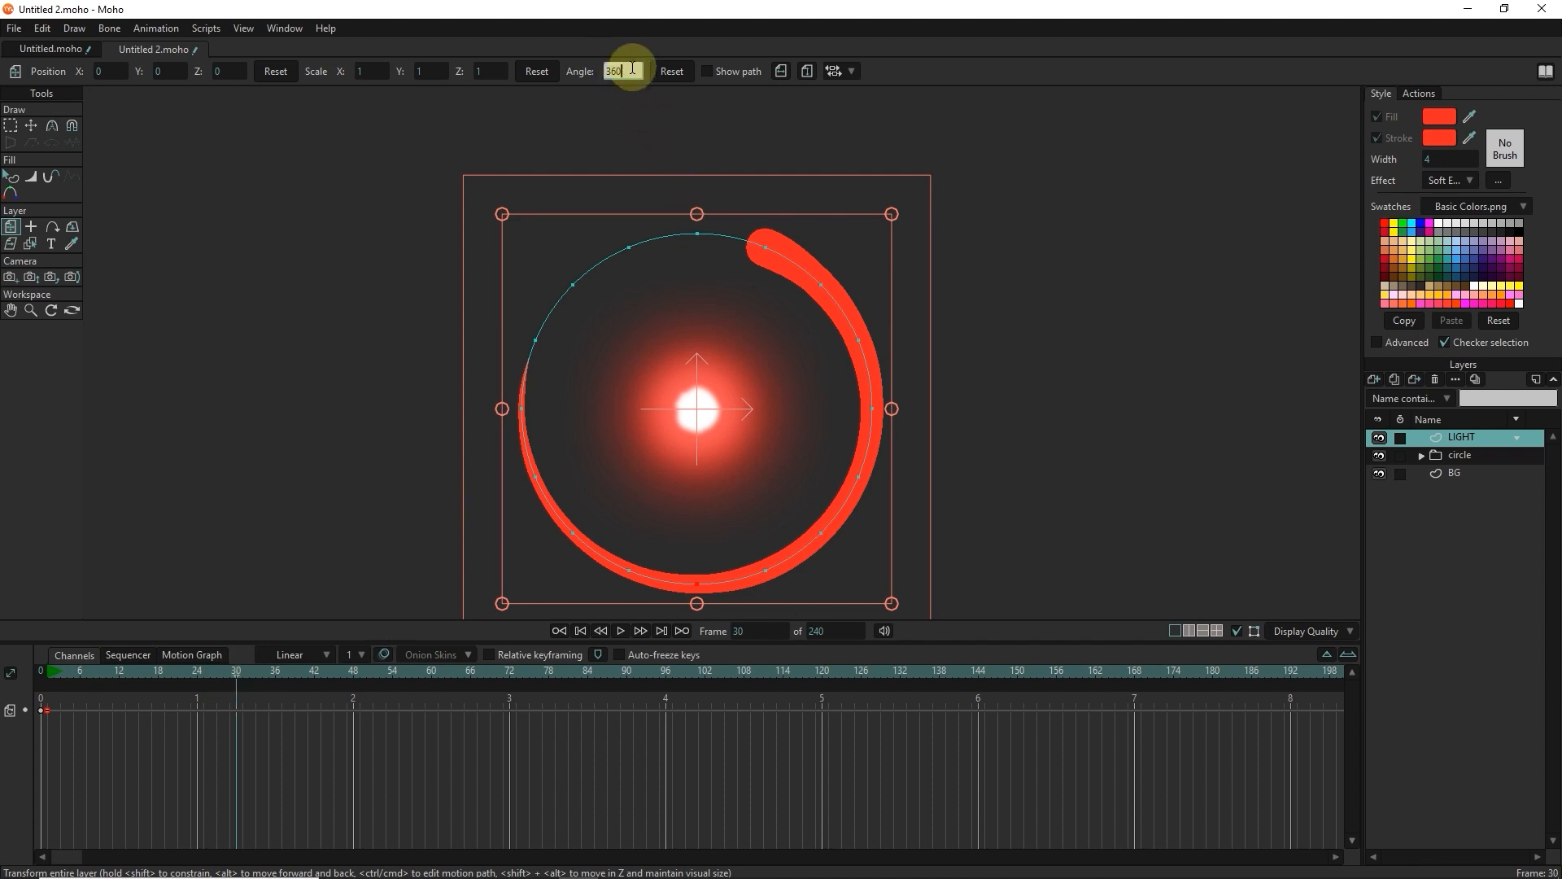
Step: Set the LIGHT layer's angle to 360 at frame 30 and reset it to 0 at frame 1
{"action": "key", "text": "Return"}
{"action": "left_click_drag", "start_coordinate": [236, 672], "coordinate": [145, 677]}
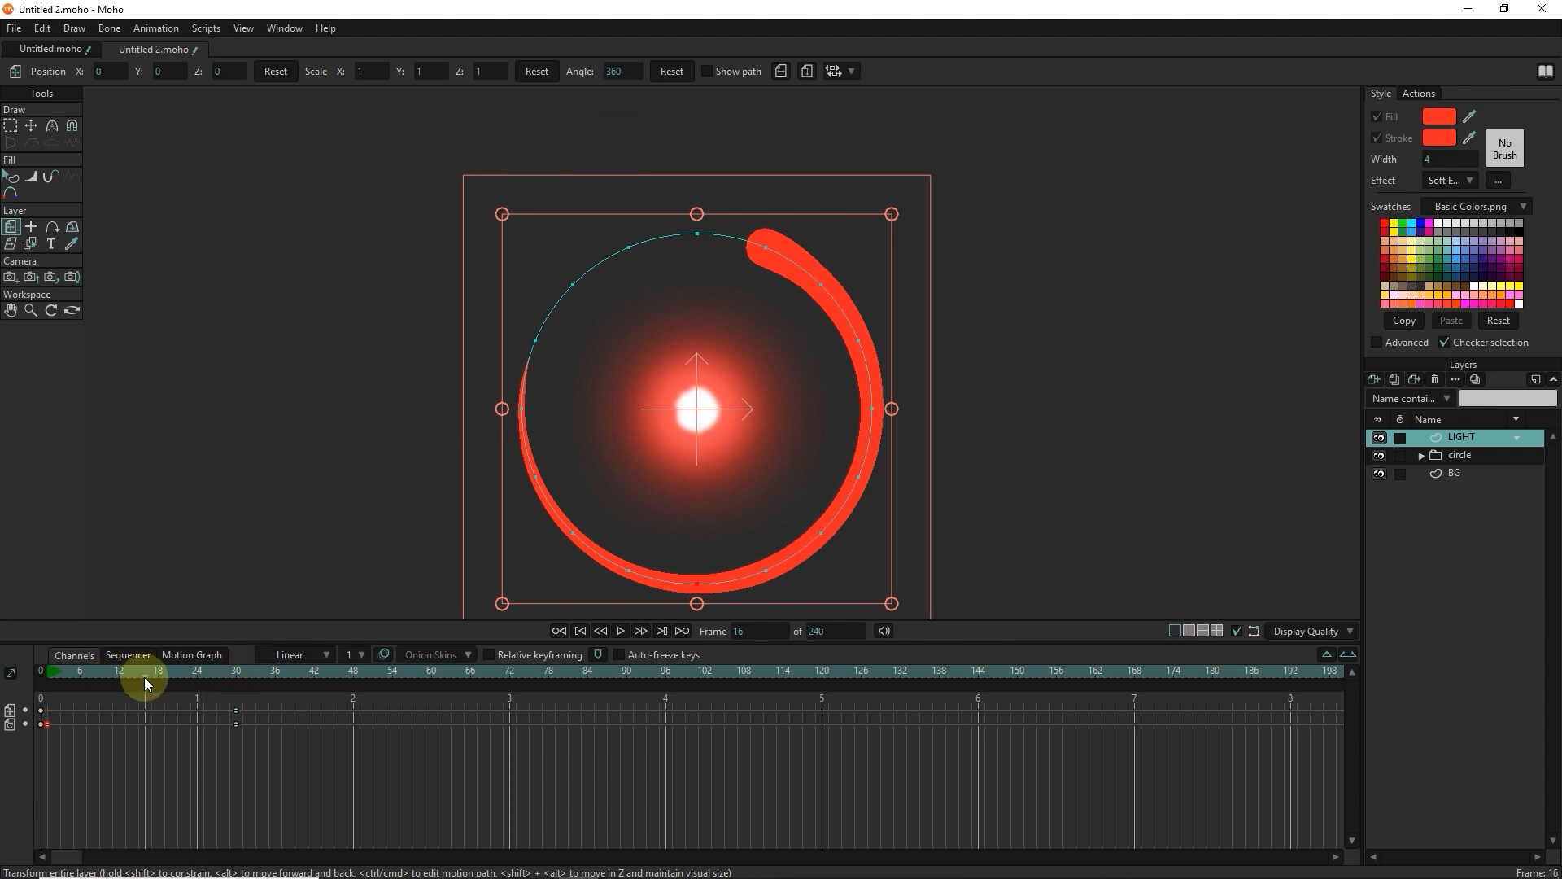
{"action": "left_click", "coordinate": [656, 75]}
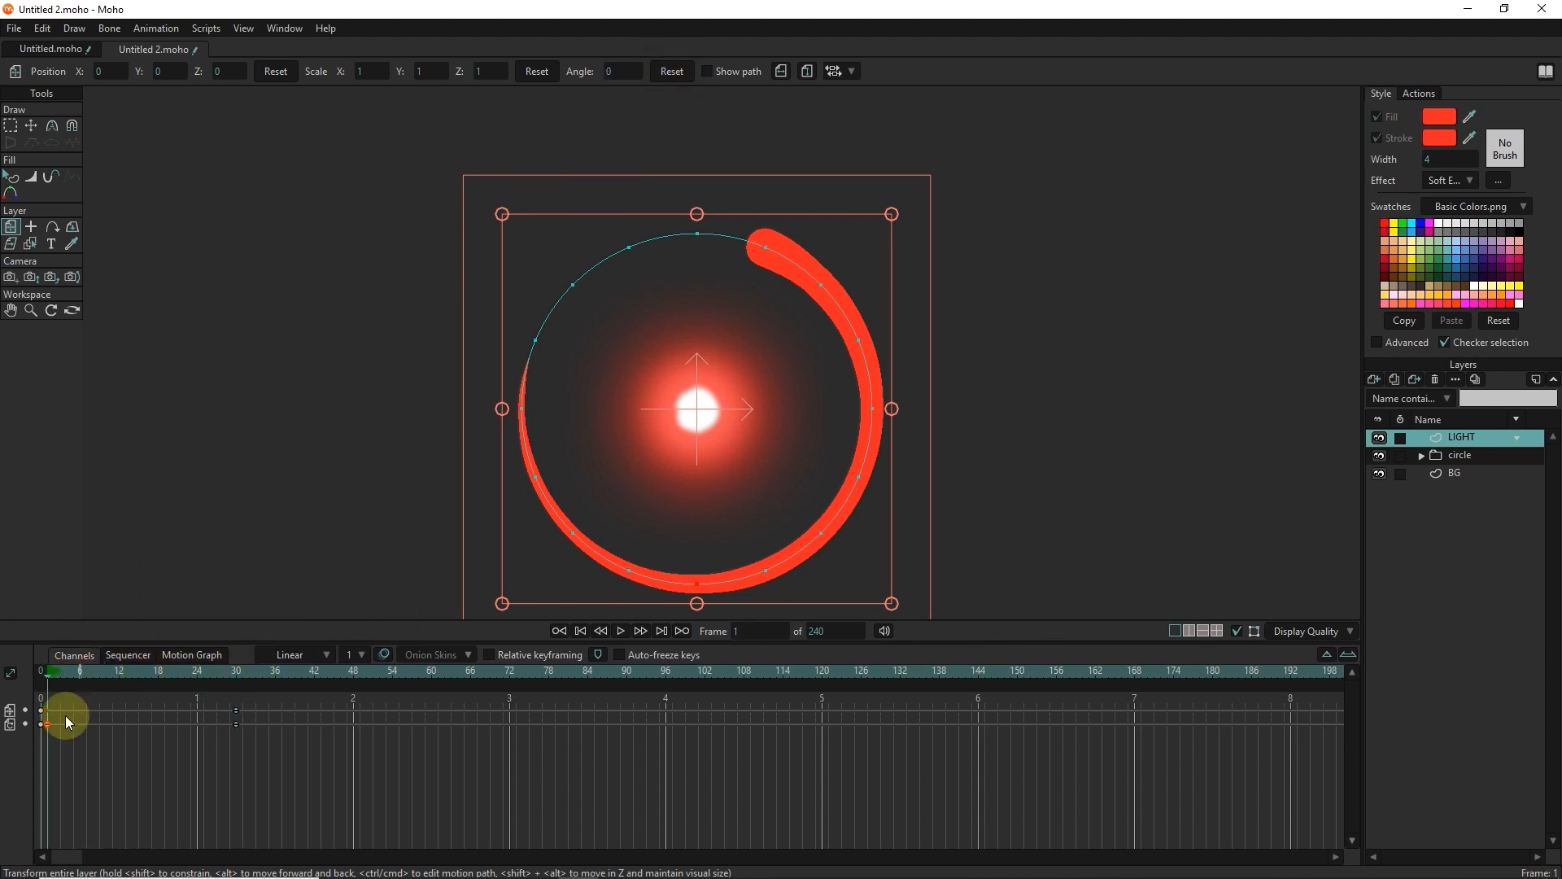
Step: Return to frame 0 and turn off scale compensation in the LIGHT layer's settings
{"action": "mouse_move", "coordinate": [51, 674]}
{"action": "left_mouse_down"}
{"action": "mouse_move", "coordinate": [125, 691]}
{"action": "mouse_move", "coordinate": [50, 696]}
{"action": "mouse_move", "coordinate": [94, 680]}
{"action": "mouse_move", "coordinate": [236, 681]}
{"action": "mouse_move", "coordinate": [55, 700]}
{"action": "mouse_move", "coordinate": [236, 701]}
{"action": "mouse_move", "coordinate": [4, 680]}
{"action": "left_mouse_up"}
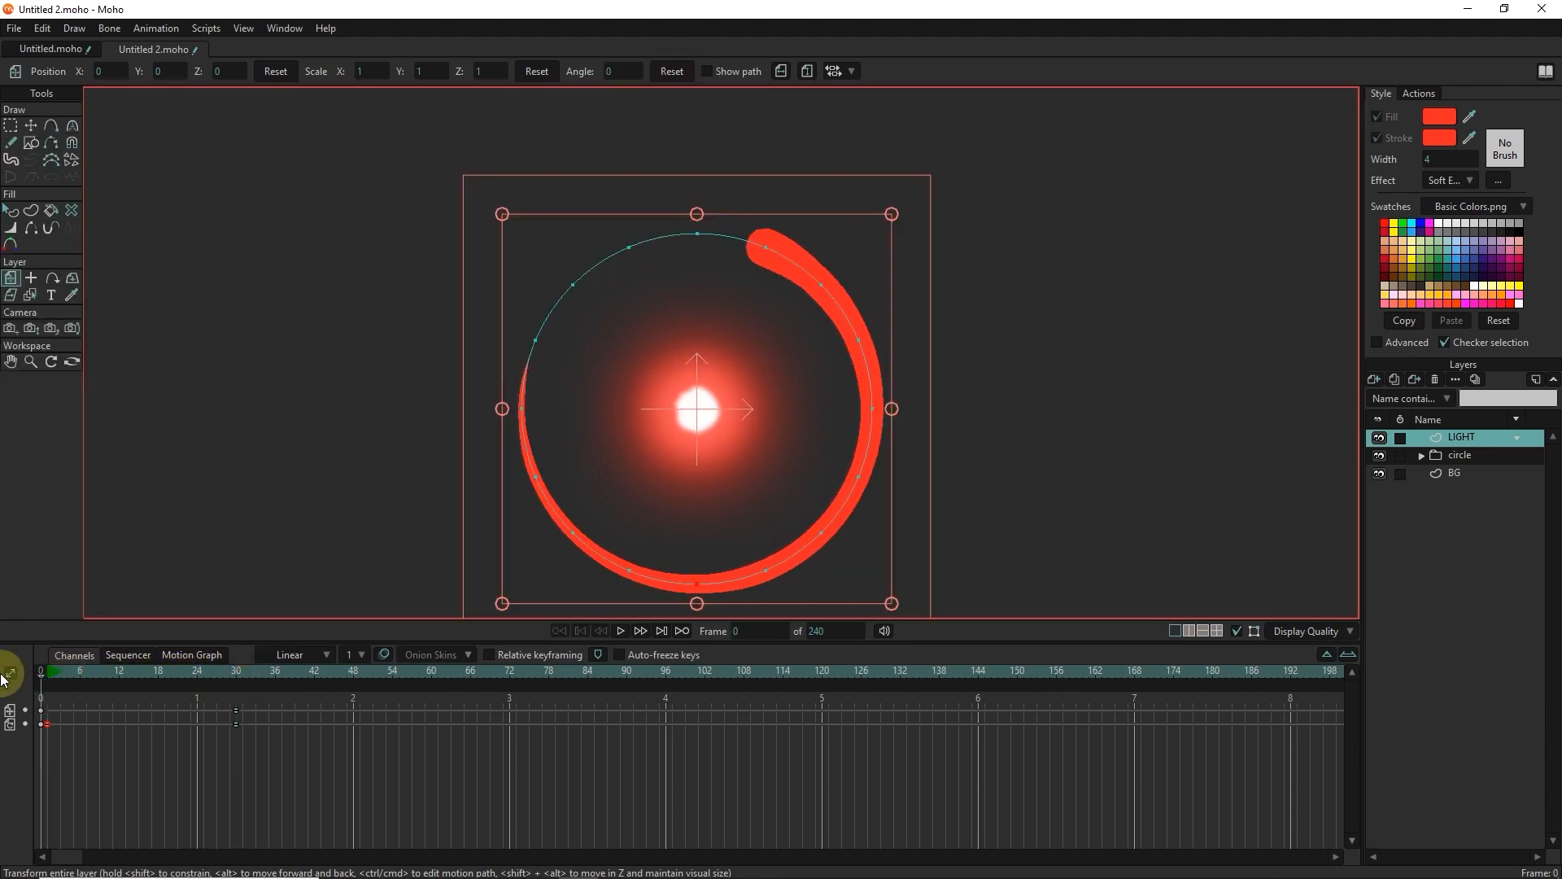
{"action": "double_click", "coordinate": [1464, 437]}
{"action": "left_click", "coordinate": [1111, 521]}
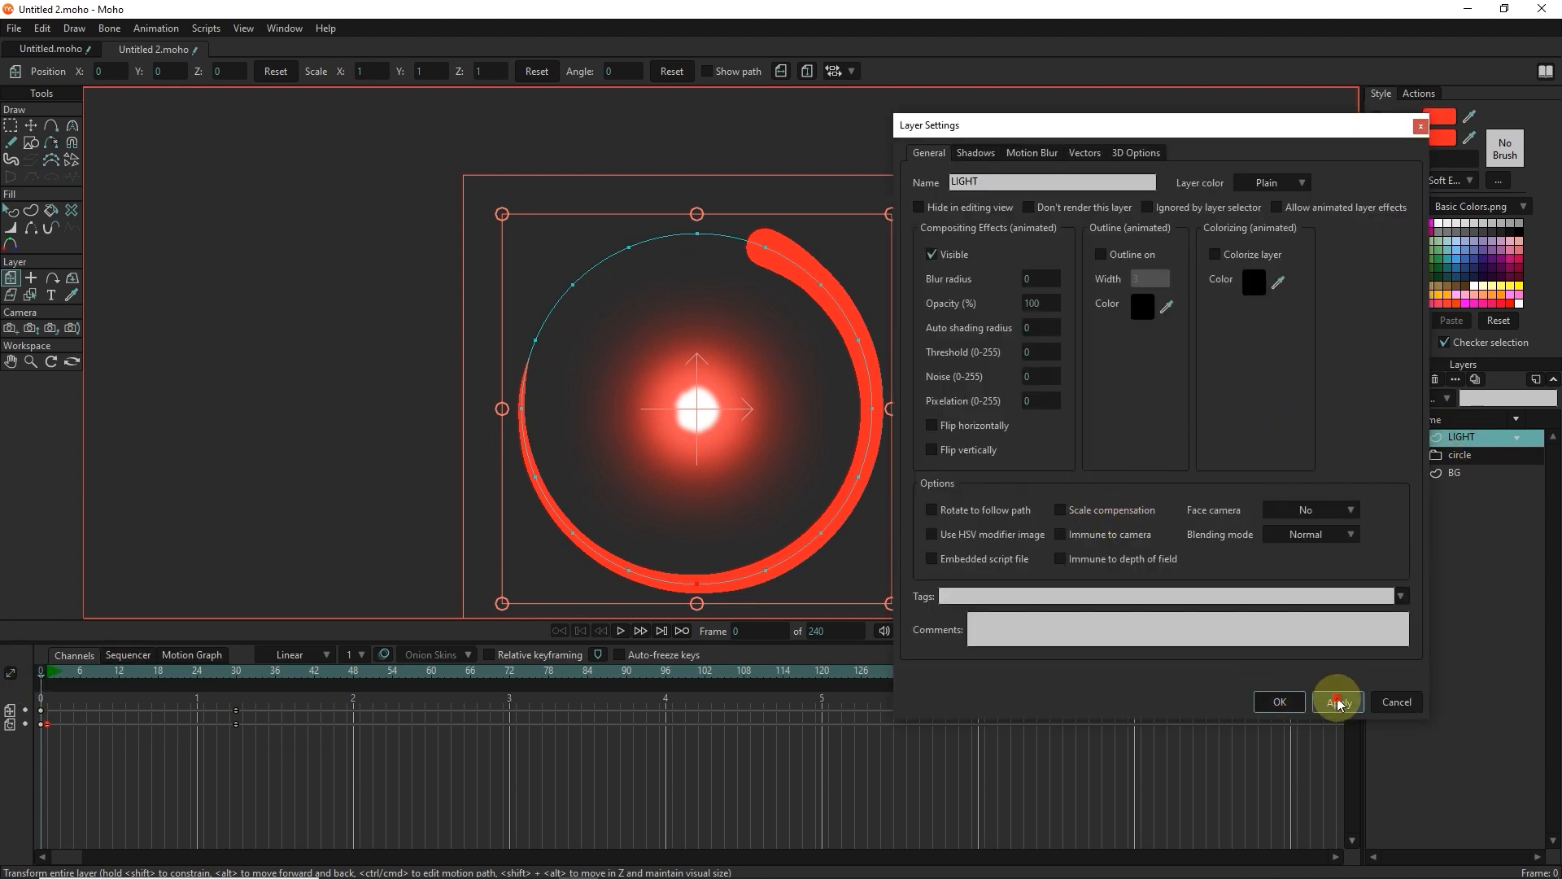
{"action": "left_click", "coordinate": [1294, 703]}
Step: Preview the rotation, and set the LIGHT layer's frame 30 keyframes to cycle back to absolute frame 2
{"action": "left_click", "coordinate": [621, 630]}
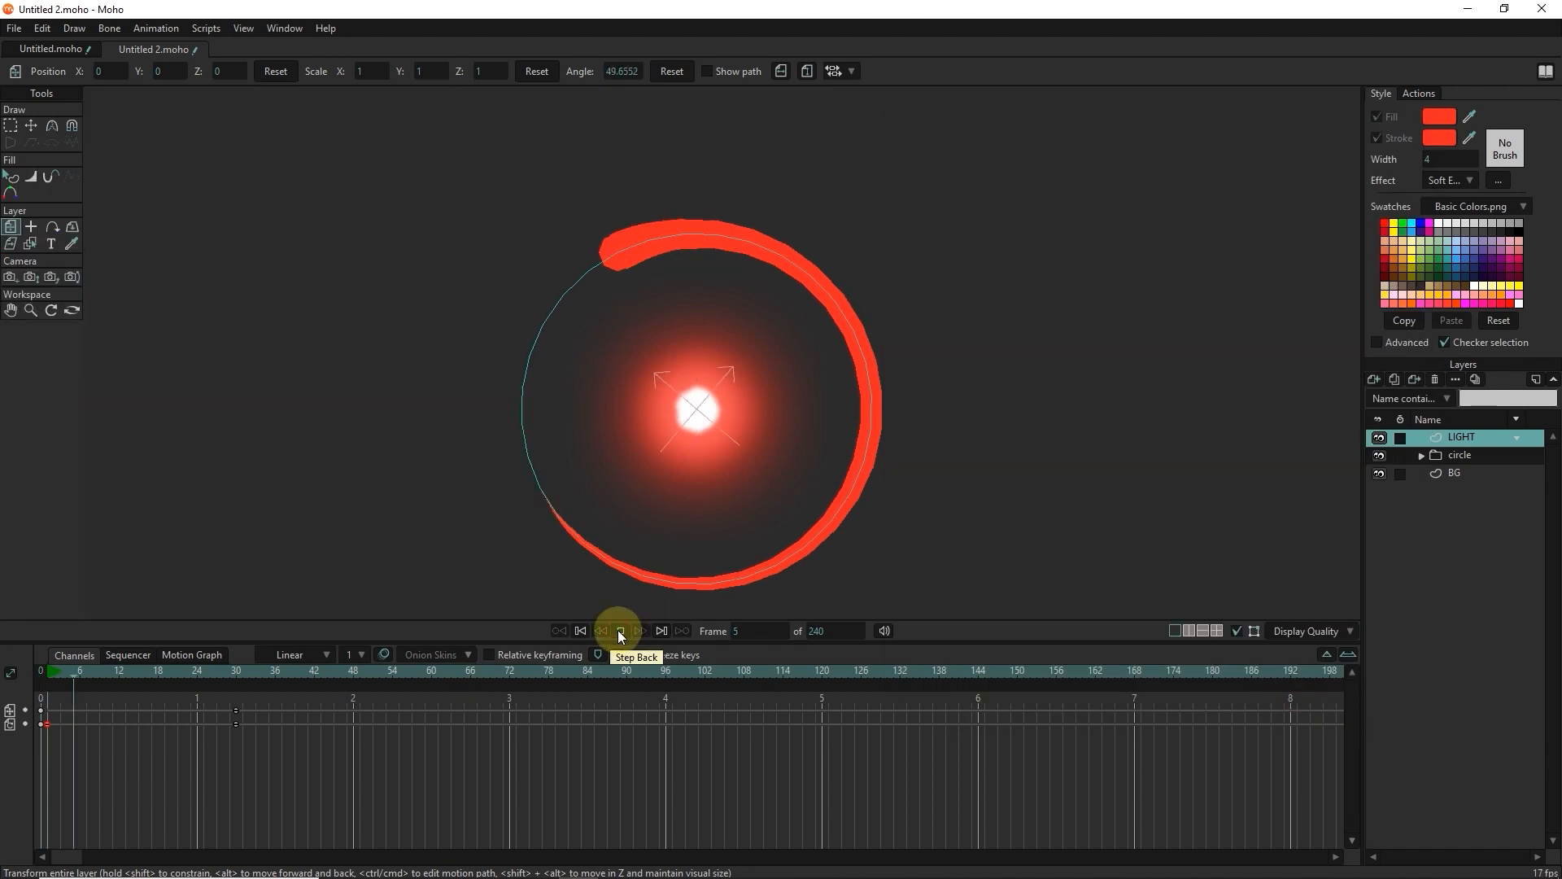
{"action": "left_click", "coordinate": [401, 673]}
{"action": "left_click", "coordinate": [277, 711]}
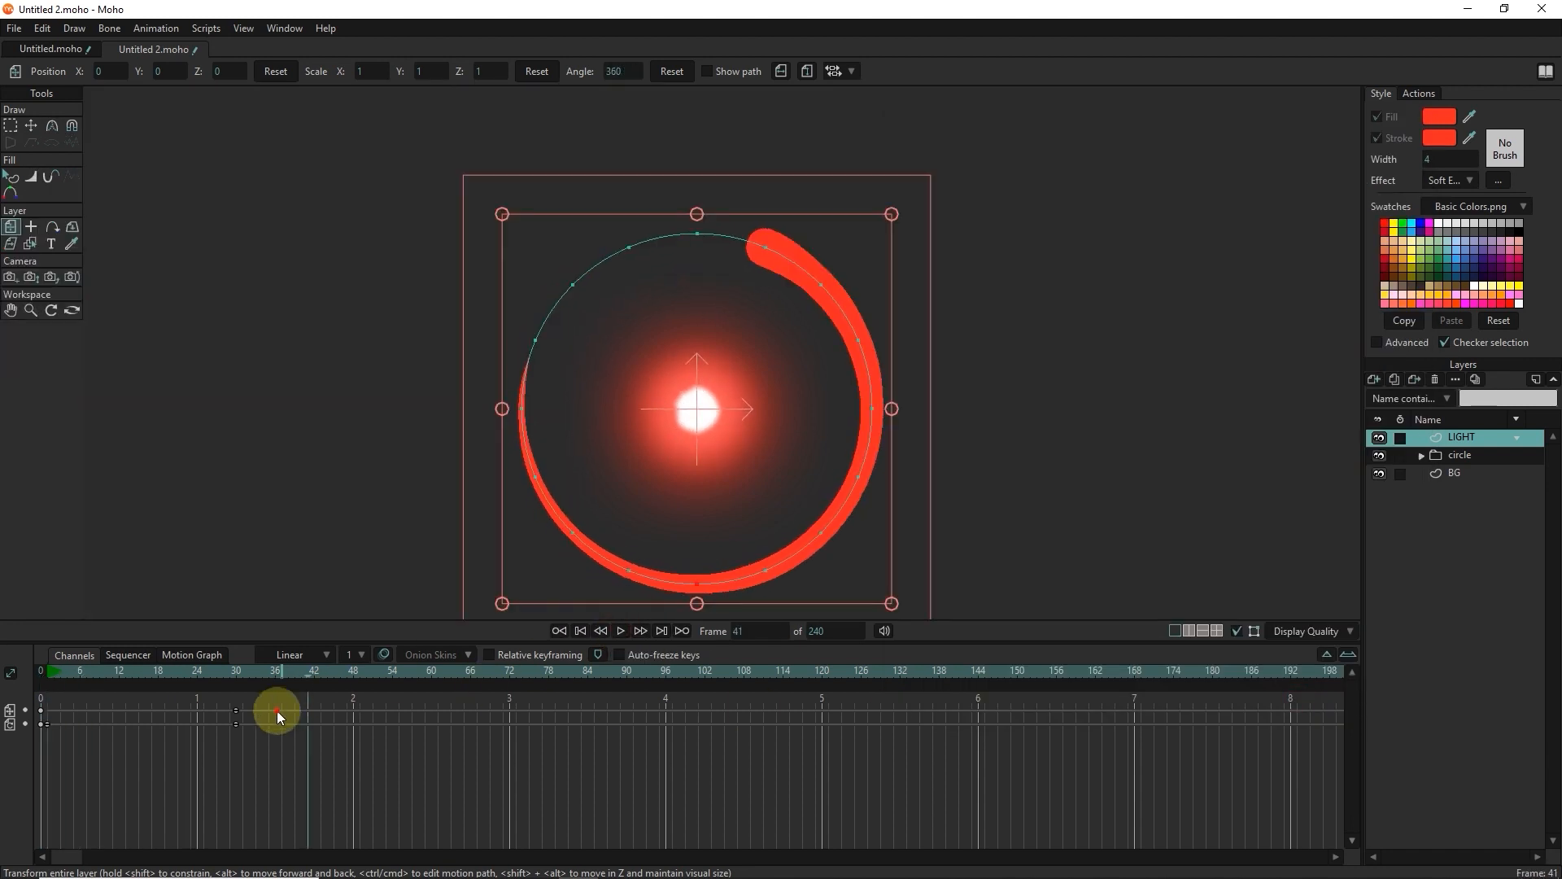
{"action": "right_click", "coordinate": [236, 707]}
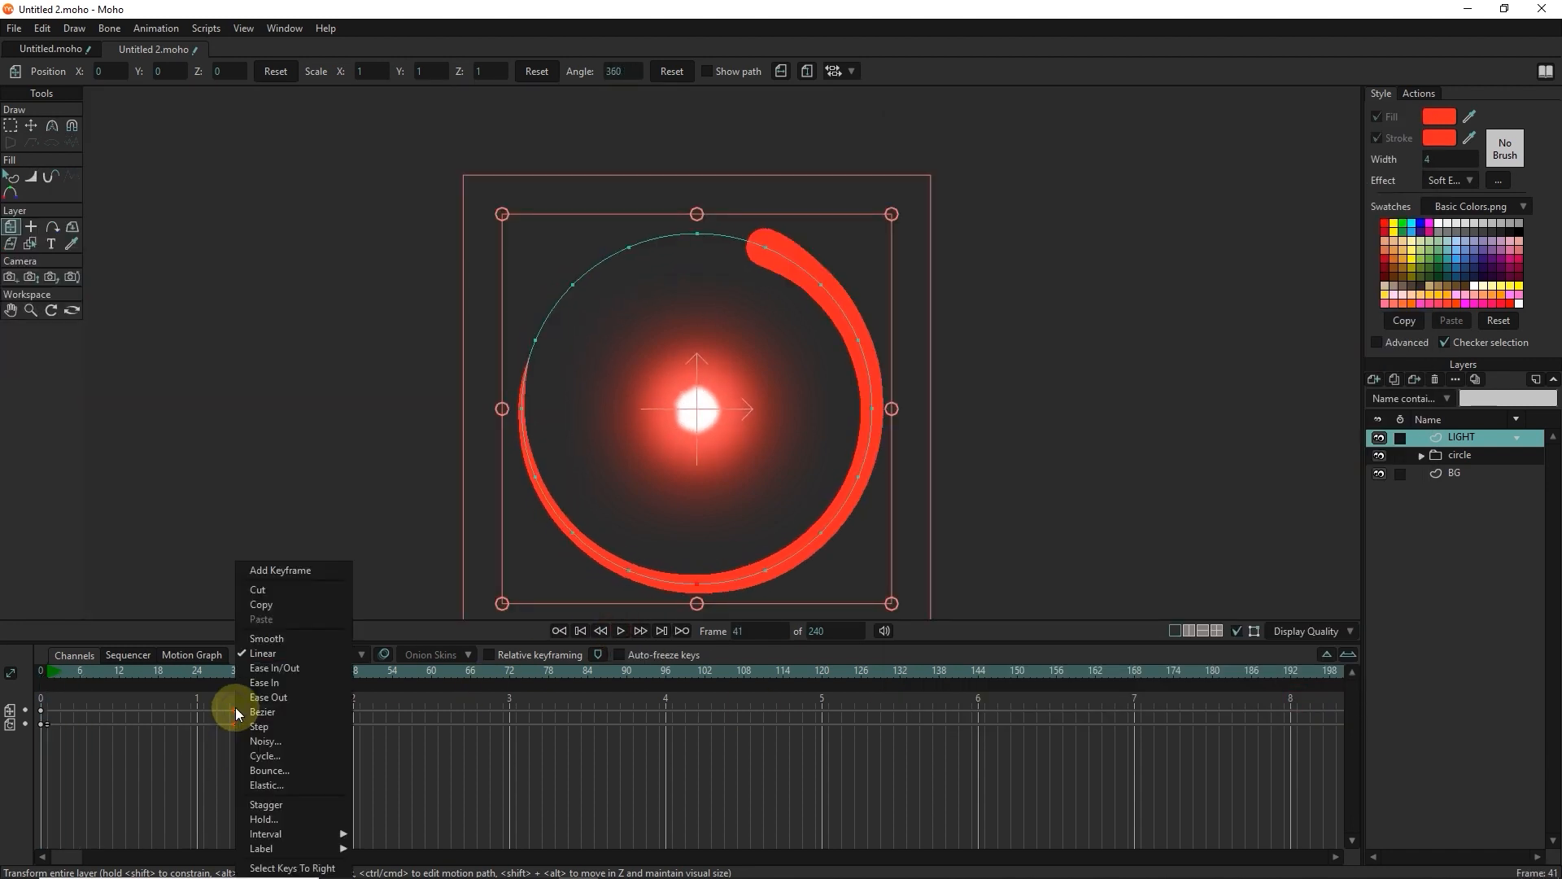
{"action": "left_click", "coordinate": [291, 753]}
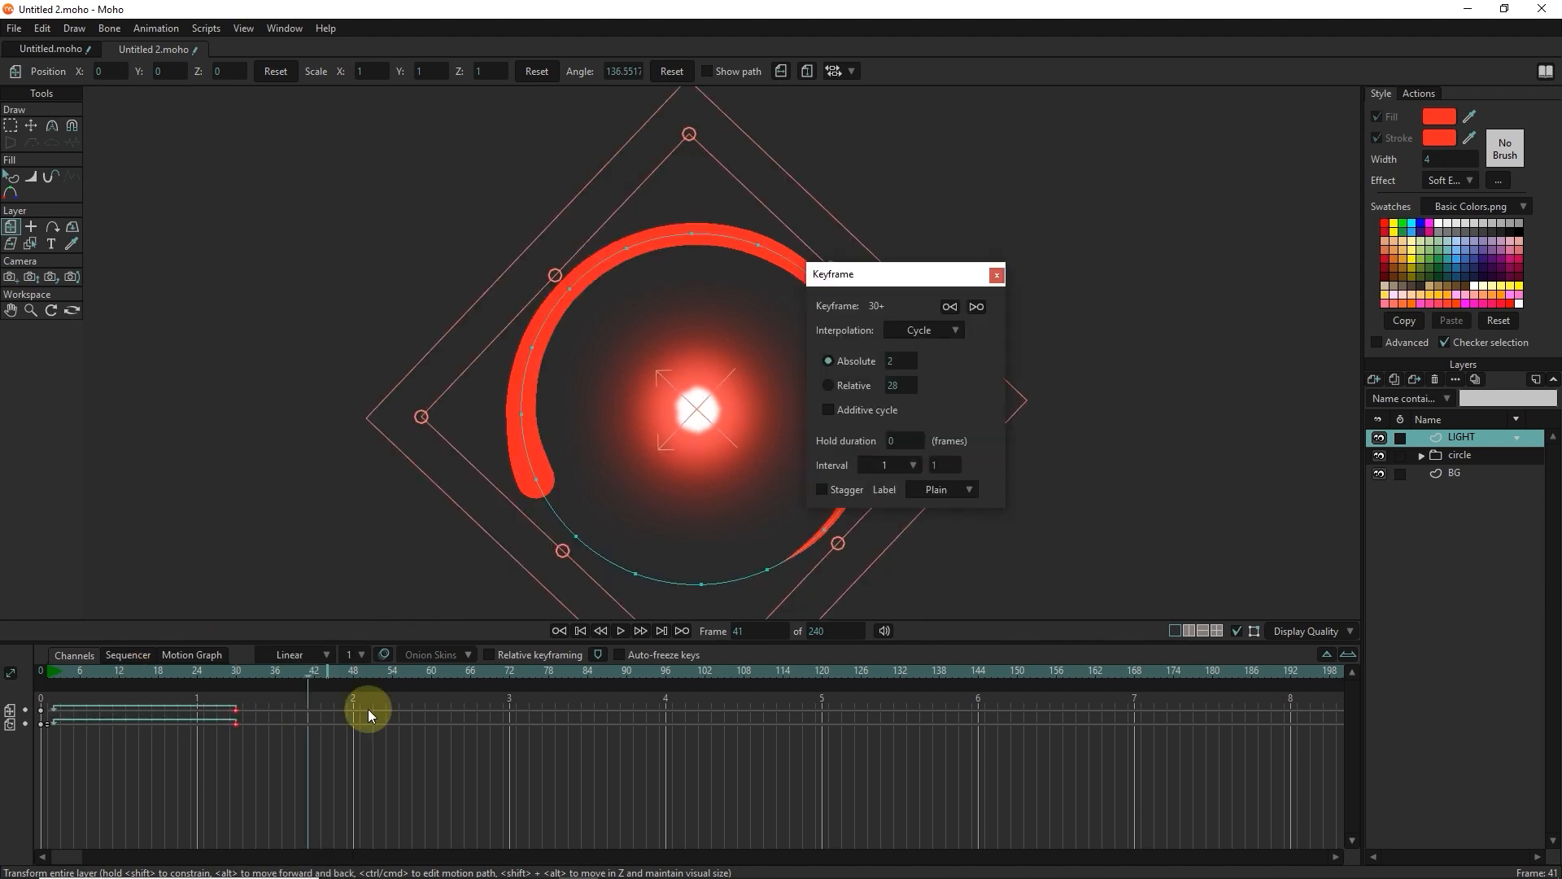
{"action": "left_click", "coordinate": [996, 276]}
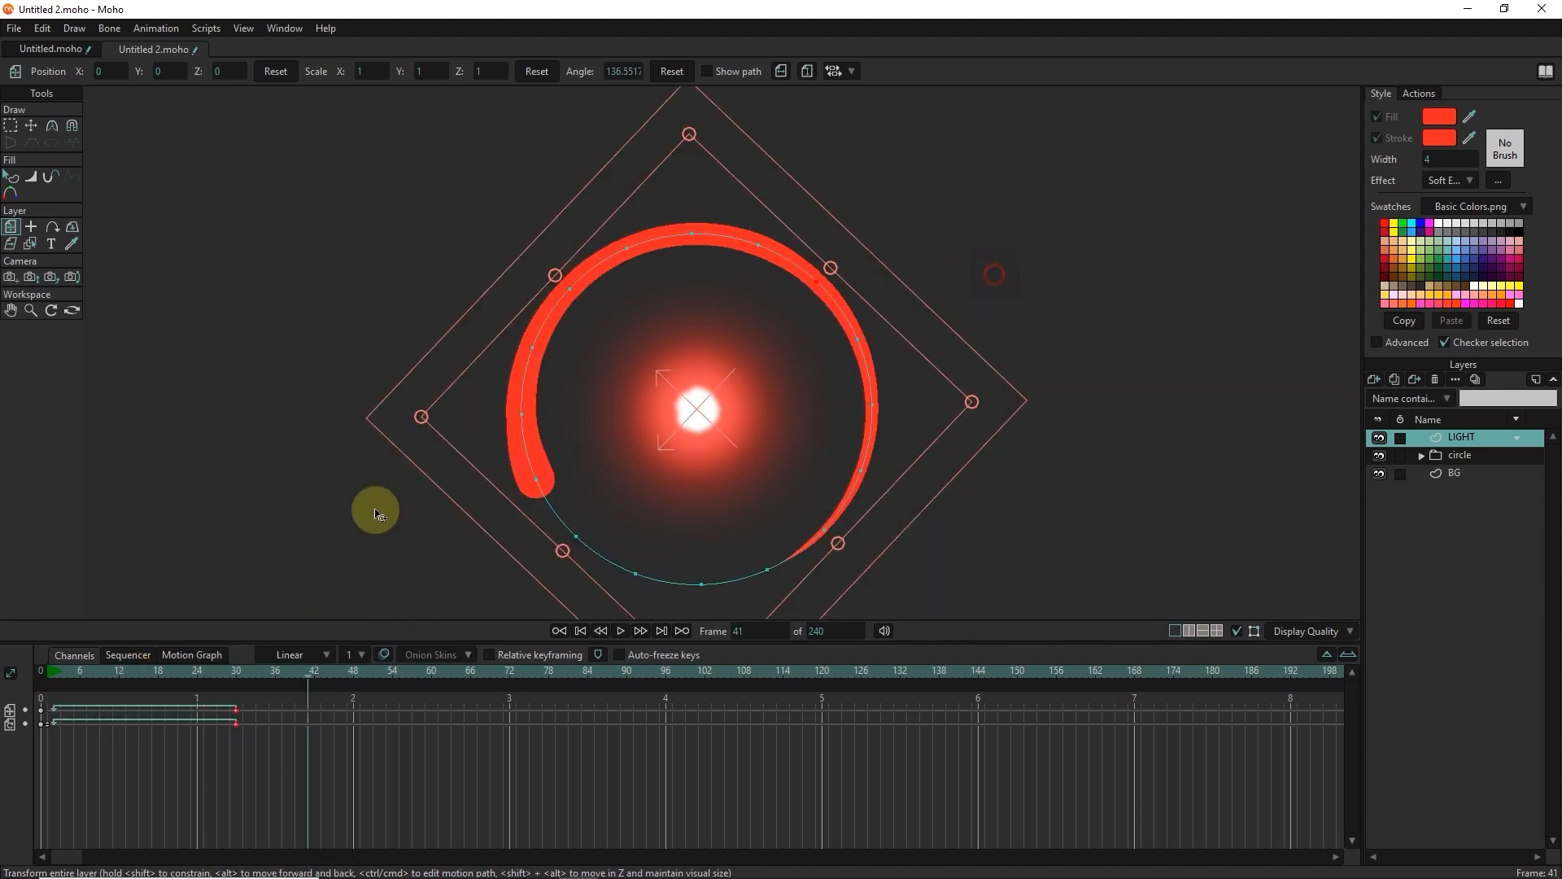
Step: Play back the looping ring rotation from the start of the timeline and return to frame 0
{"action": "left_click_drag", "start_coordinate": [105, 672], "coordinate": [58, 690]}
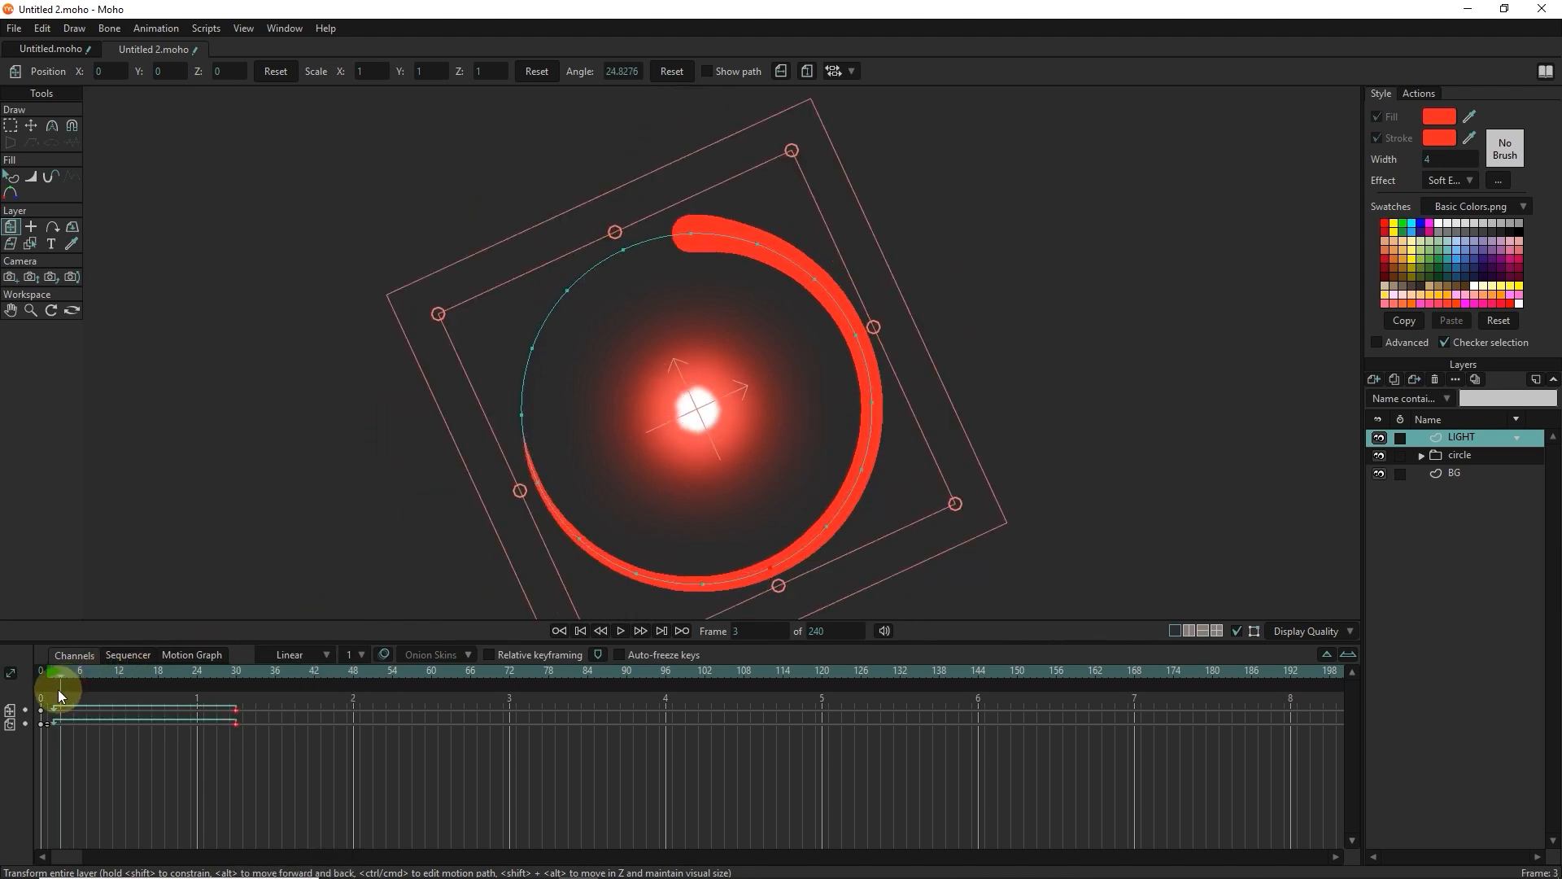
{"action": "left_click", "coordinate": [622, 632]}
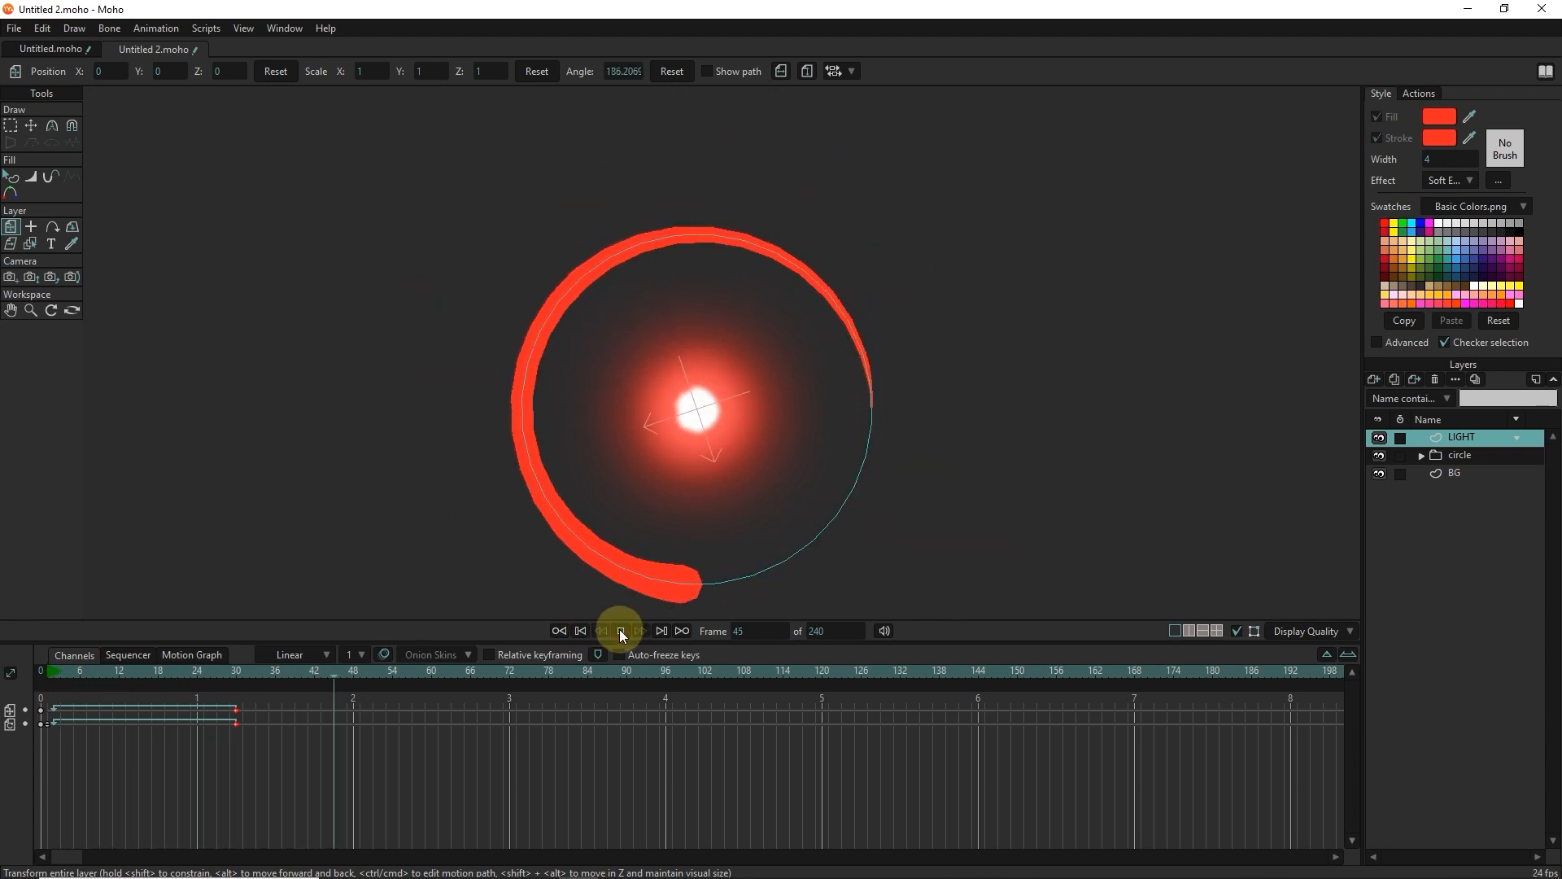
{"action": "left_click", "coordinate": [622, 631]}
{"action": "left_click_drag", "start_coordinate": [145, 671], "coordinate": [4, 697]}
Step: Adjust the line width at the points along the ring's thick end and render frame 0 to check the taper
{"action": "left_click", "coordinate": [12, 228]}
{"action": "mouse_move", "coordinate": [750, 259]}
{"action": "left_mouse_down"}
{"action": "mouse_move", "coordinate": [741, 272]}
{"action": "mouse_move", "coordinate": [823, 301]}
{"action": "left_mouse_up"}
{"action": "left_click", "coordinate": [880, 336]}
{"action": "left_click", "coordinate": [911, 410]}
{"action": "key", "text": "ctrl+r"}
{"action": "left_click", "coordinate": [1064, 11]}
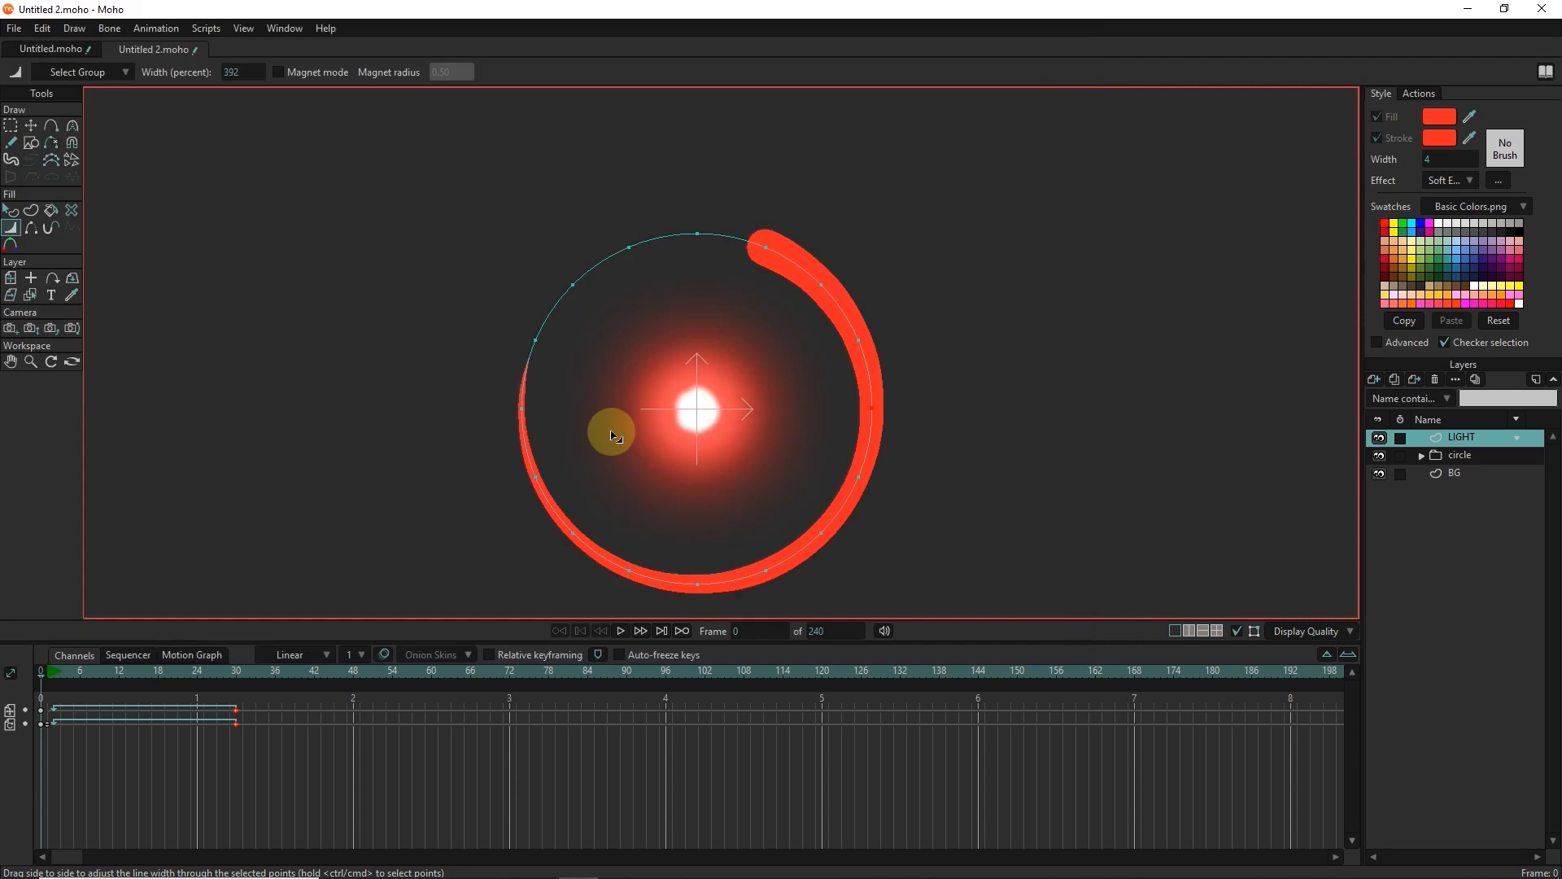
Step: Apply the Soft Edge effect with its default blur radius to the ring's stroke and render the frame
{"action": "left_click", "coordinate": [1382, 343]}
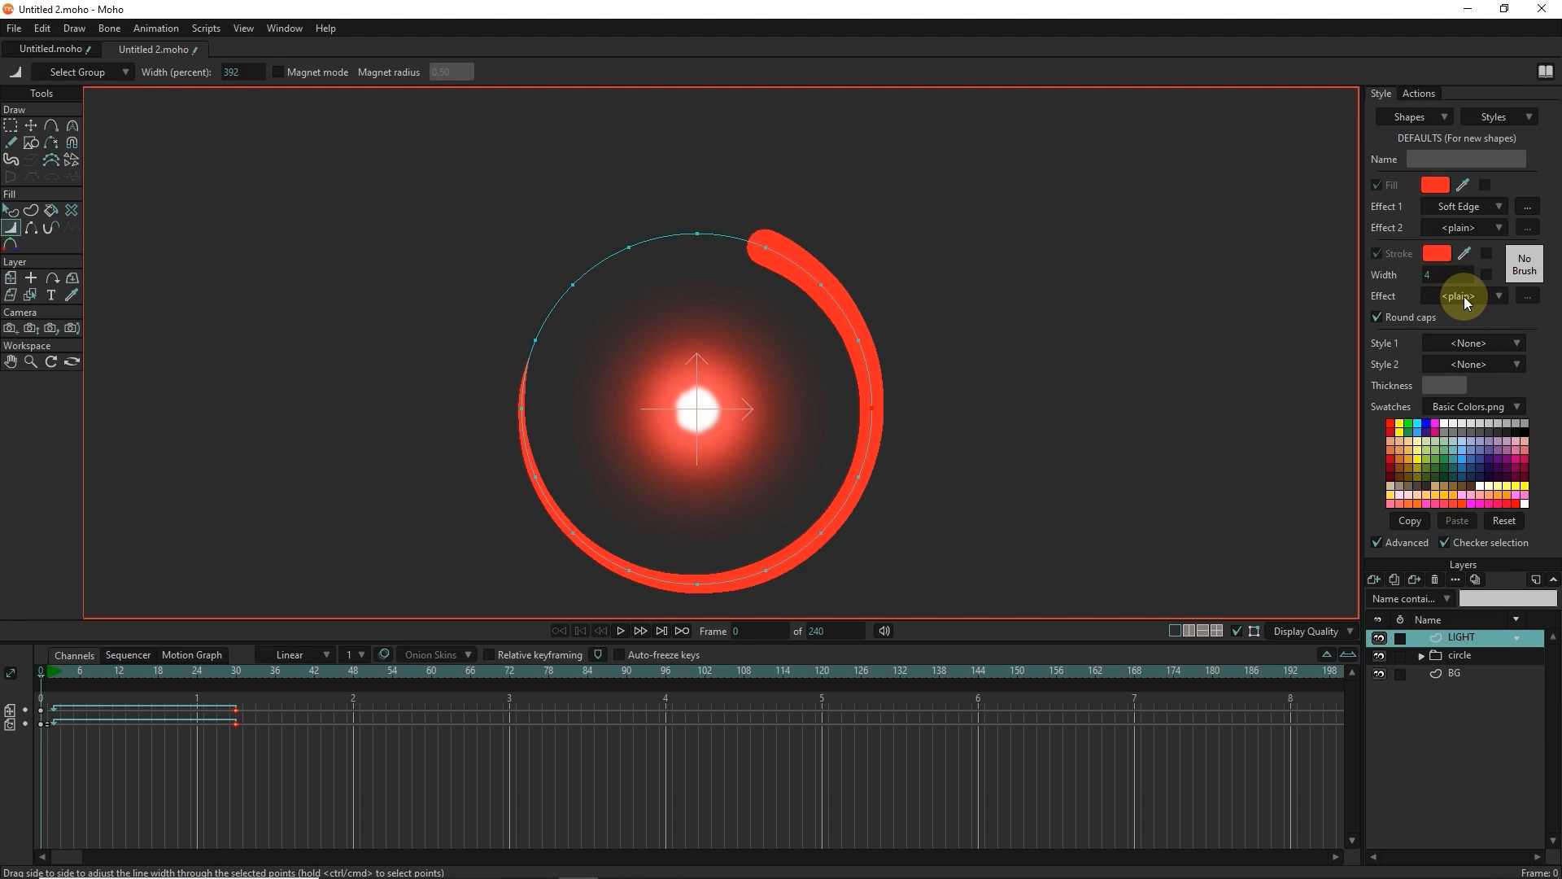
{"action": "left_click", "coordinate": [10, 210]}
{"action": "left_click", "coordinate": [816, 291]}
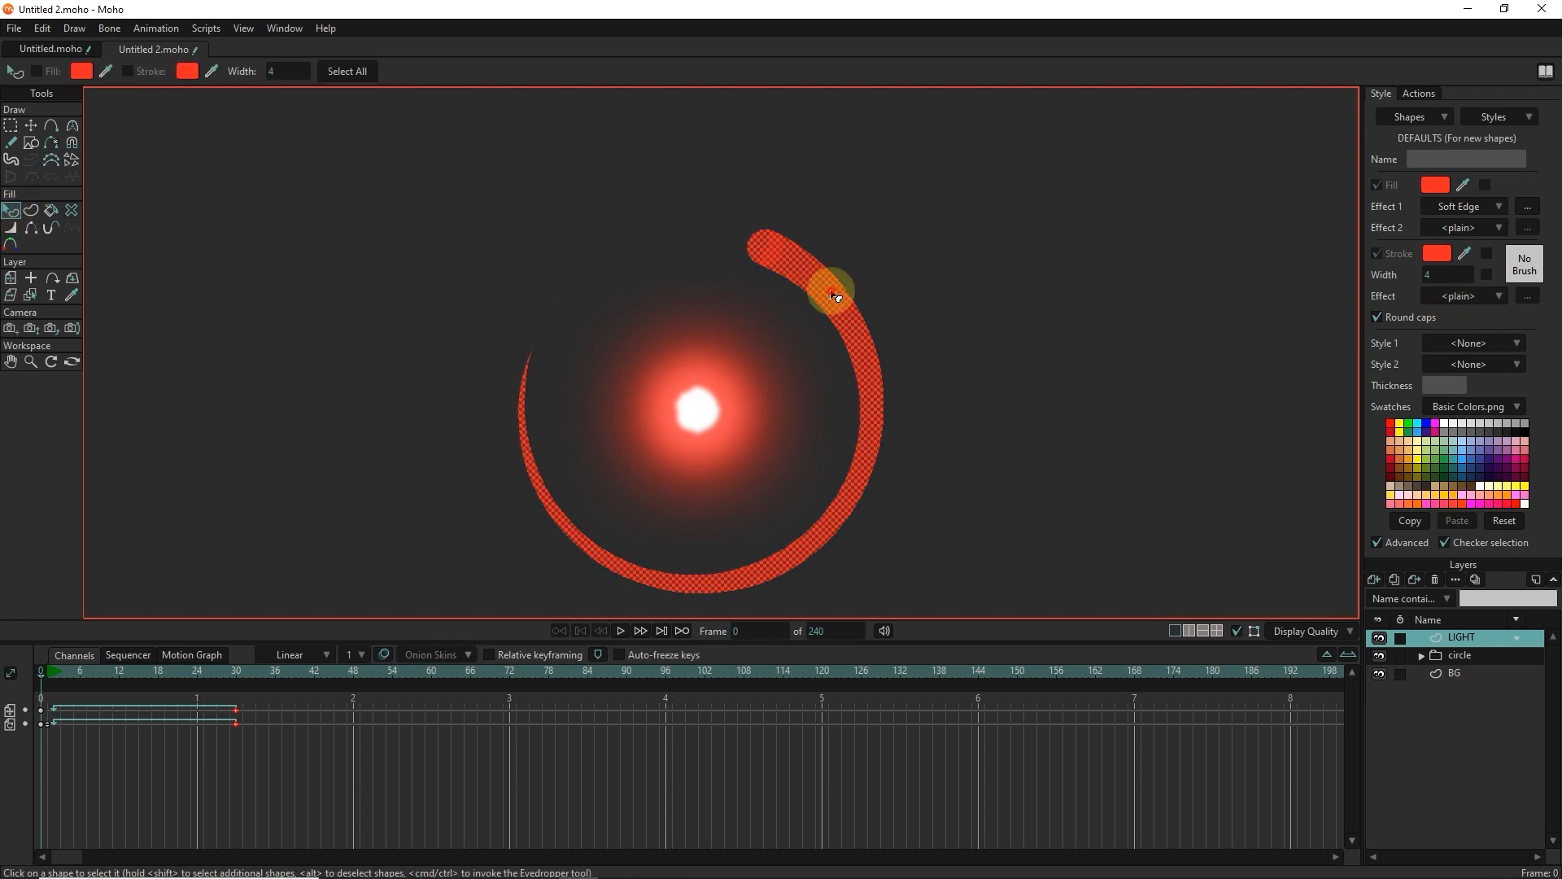
{"action": "left_click", "coordinate": [1463, 296]}
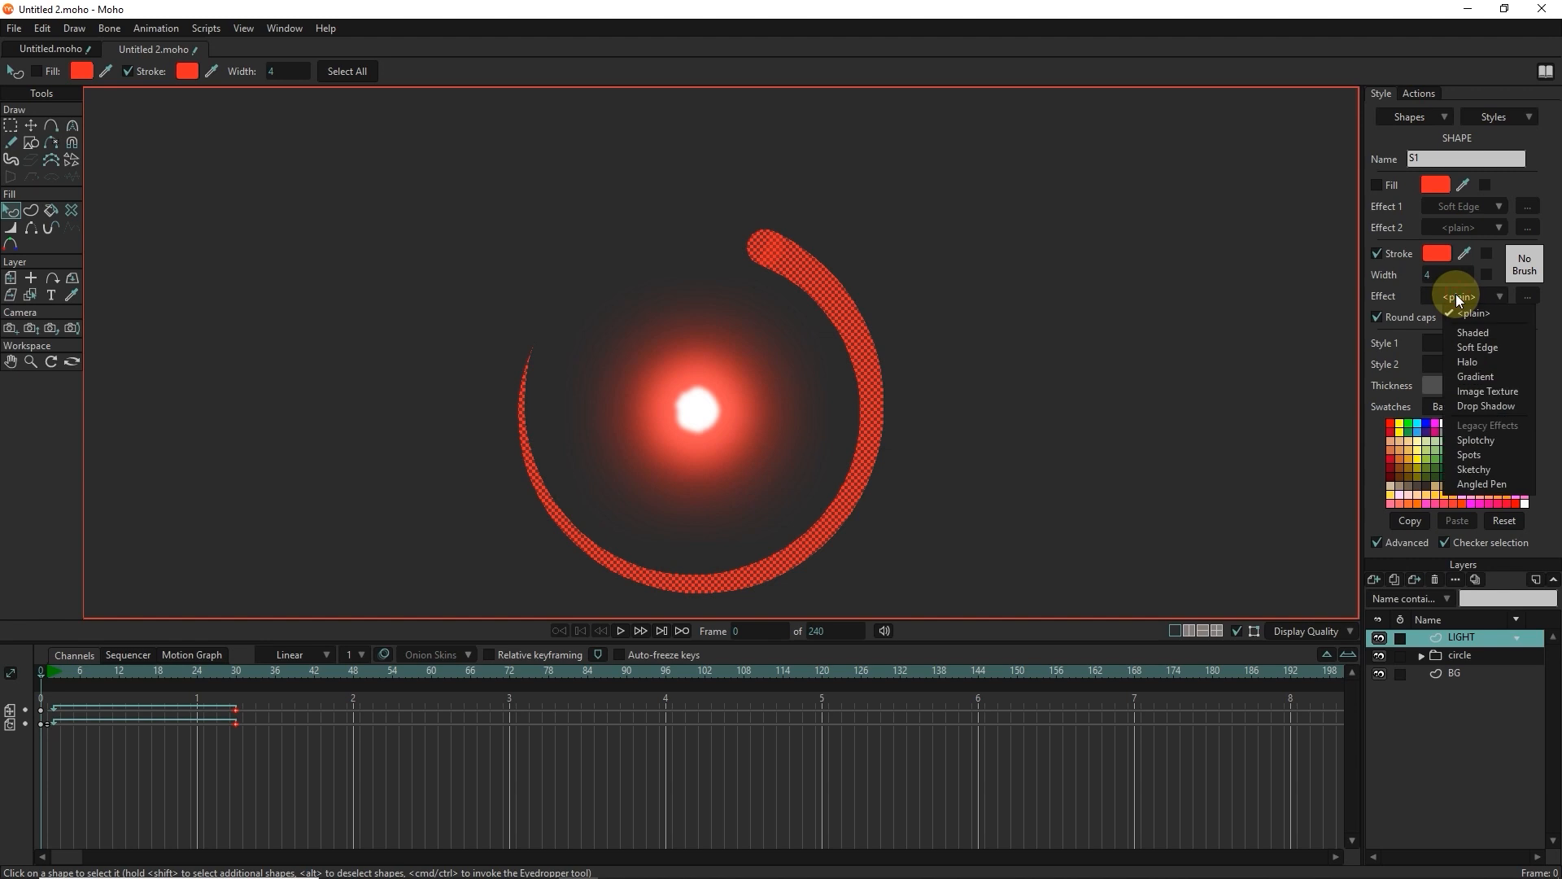
{"action": "left_click", "coordinate": [1480, 347]}
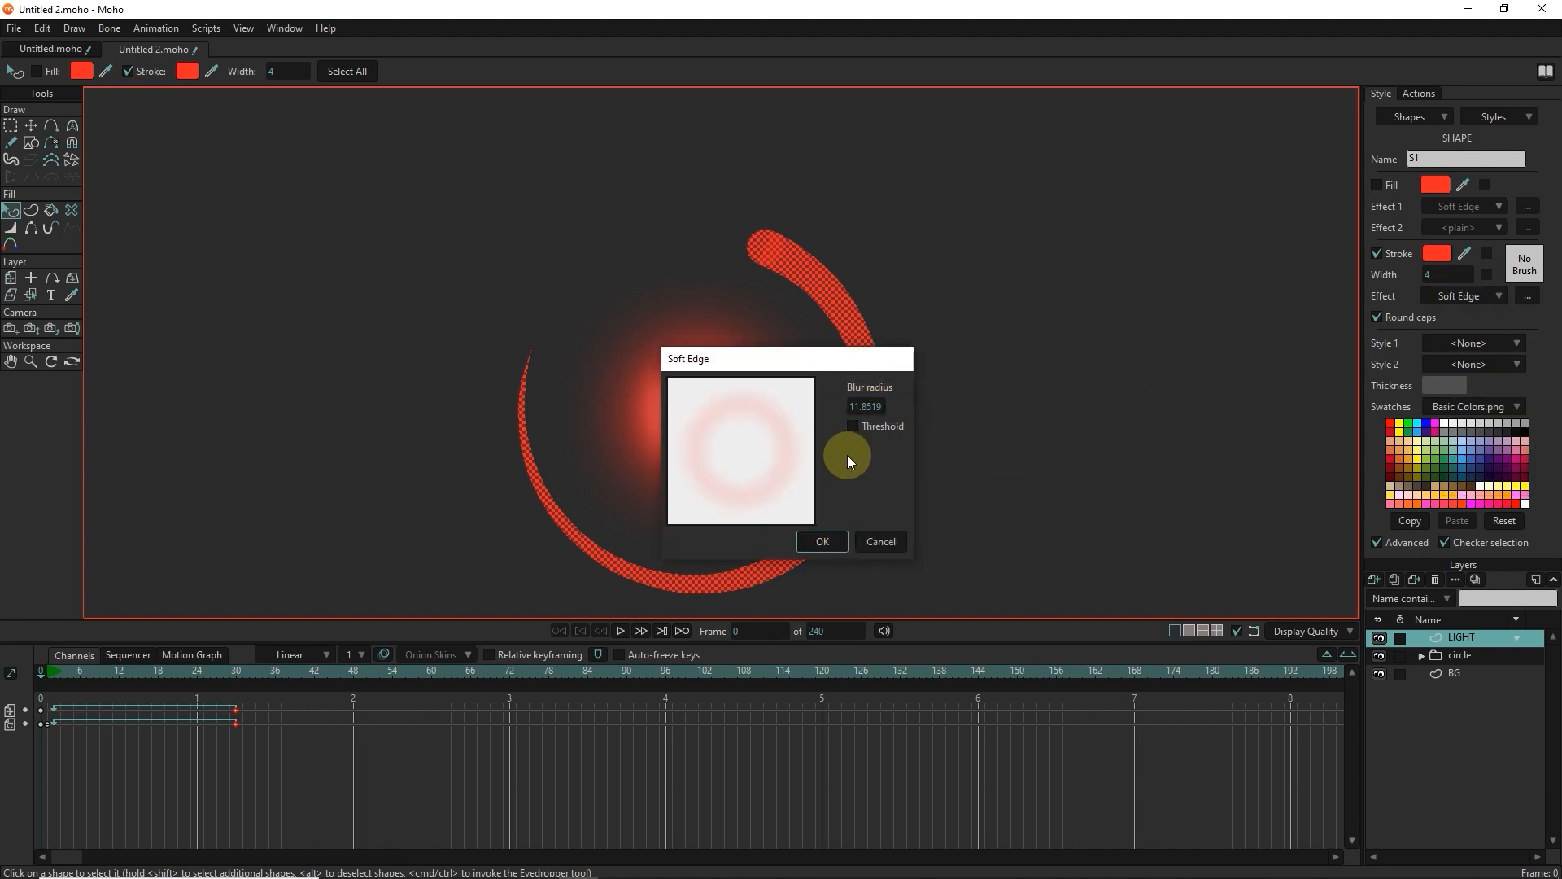
{"action": "left_click", "coordinate": [823, 541]}
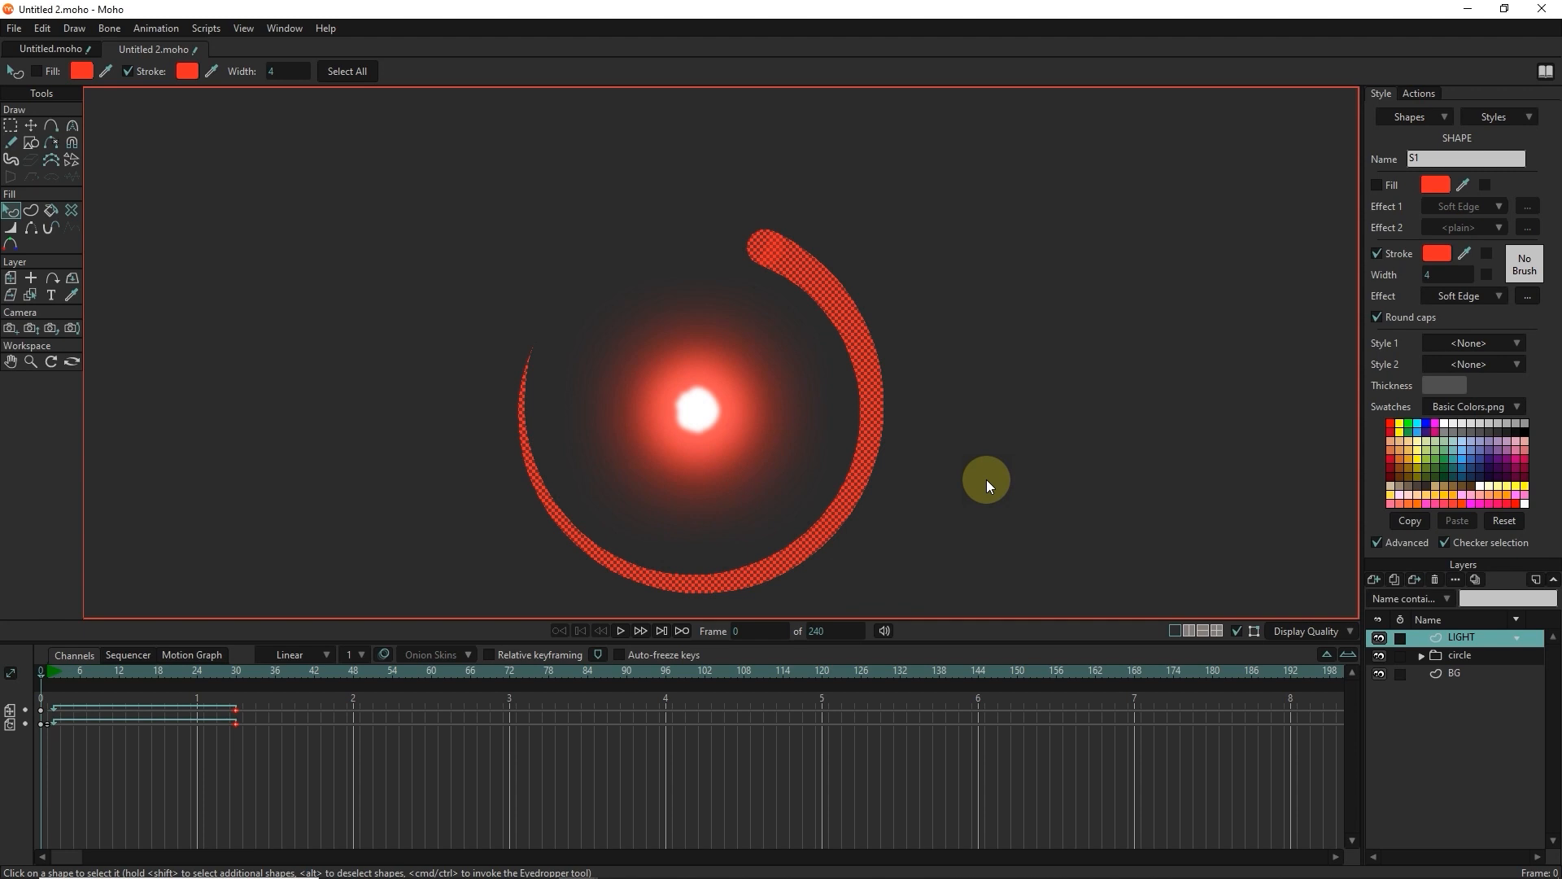
{"action": "key", "text": "ctrl+r"}
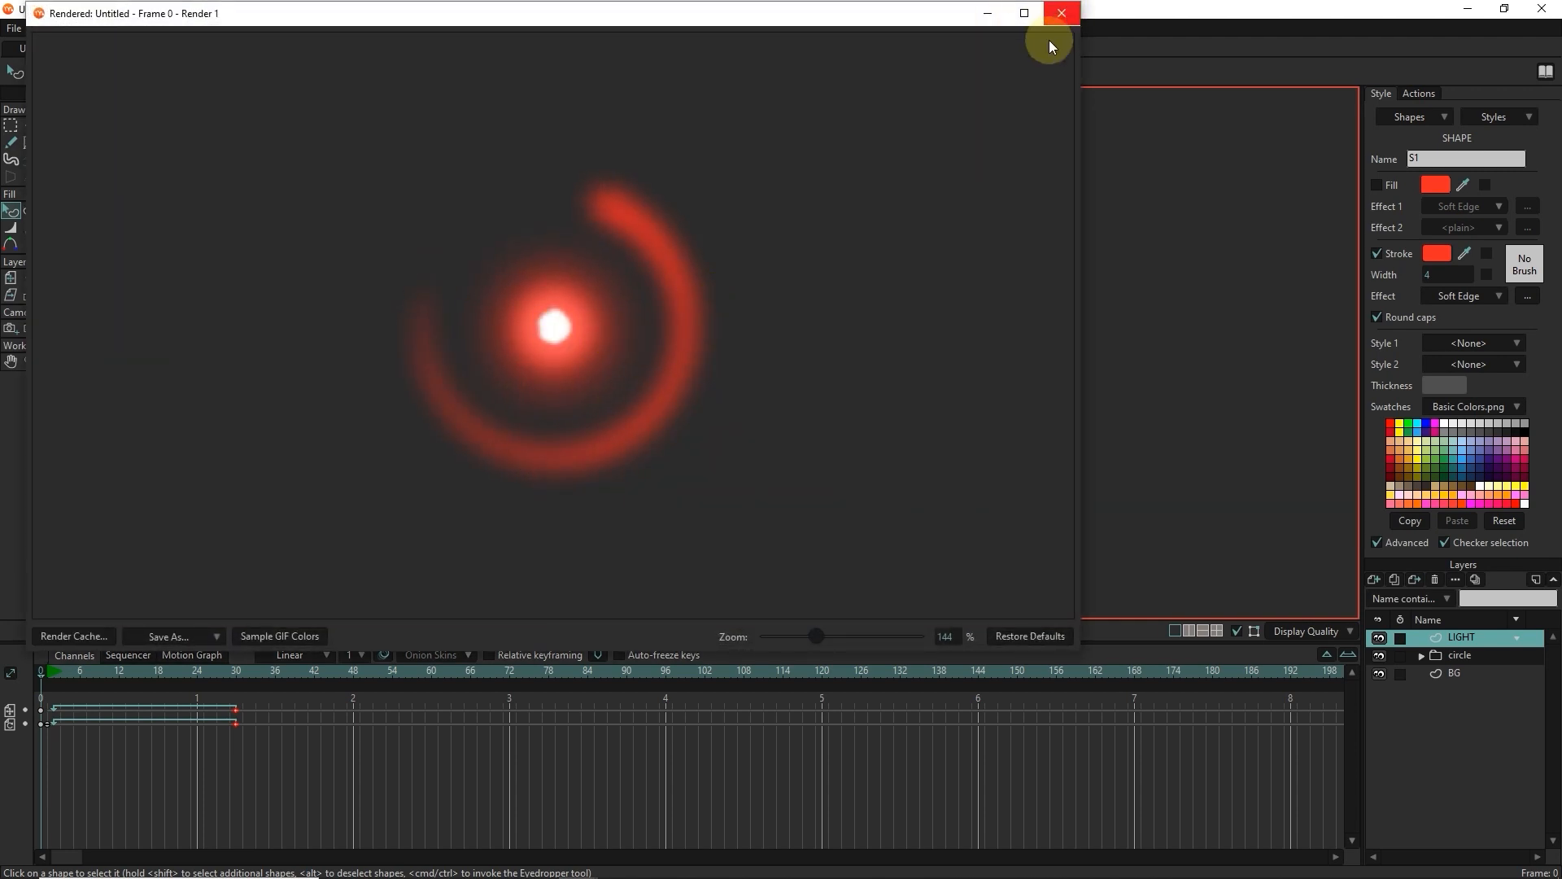
{"action": "left_click", "coordinate": [1061, 13]}
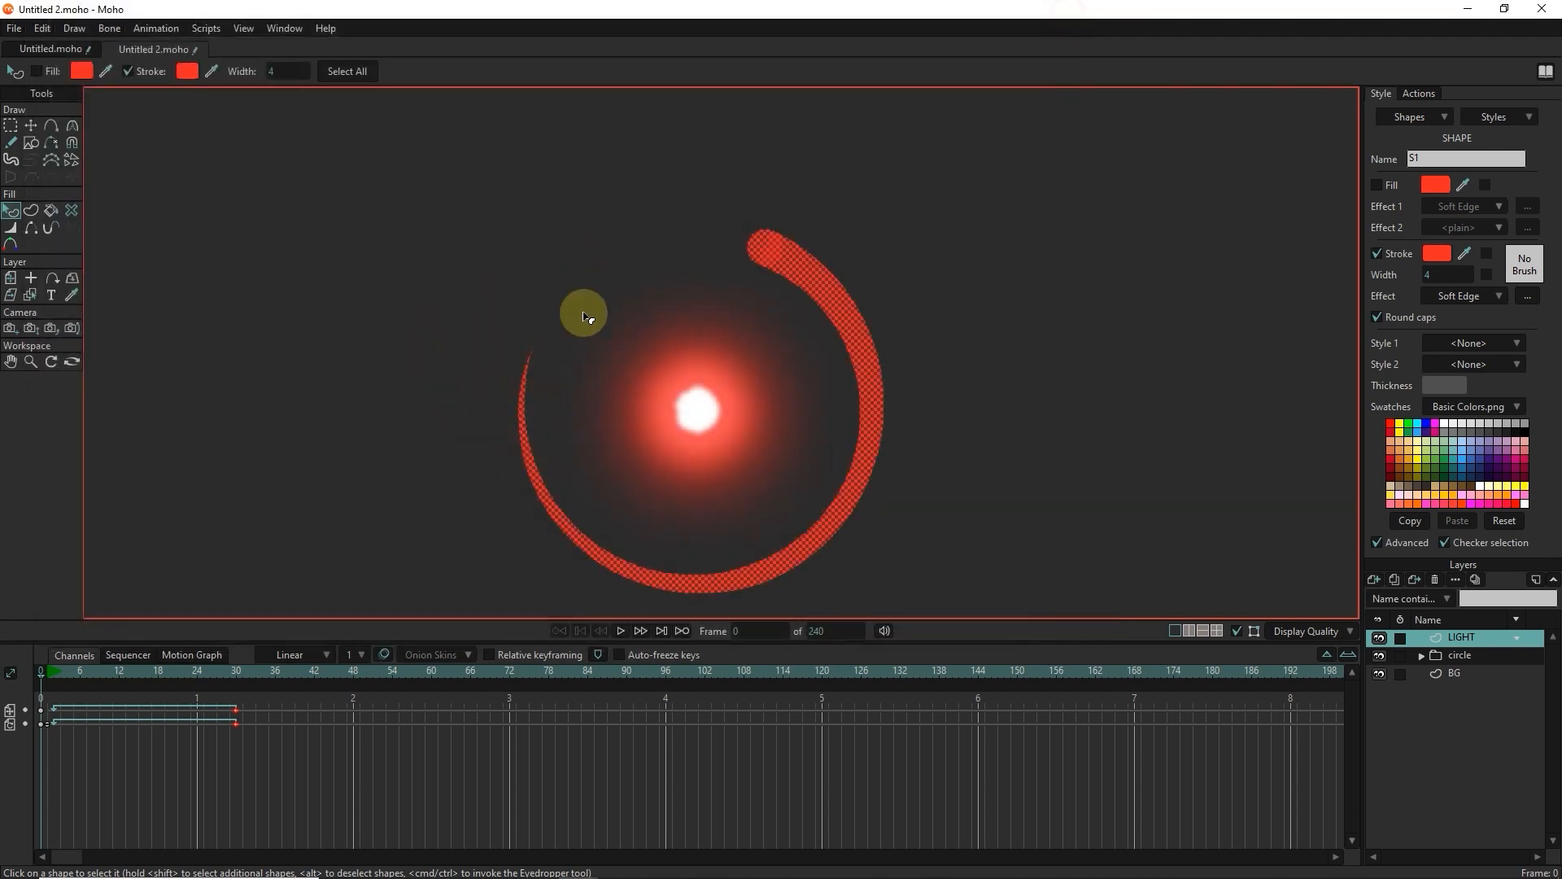
Step: Duplicate the ring layer twice, tilting each copy to a different 3D angle around the X and Y axes
{"action": "left_click", "coordinate": [1394, 580]}
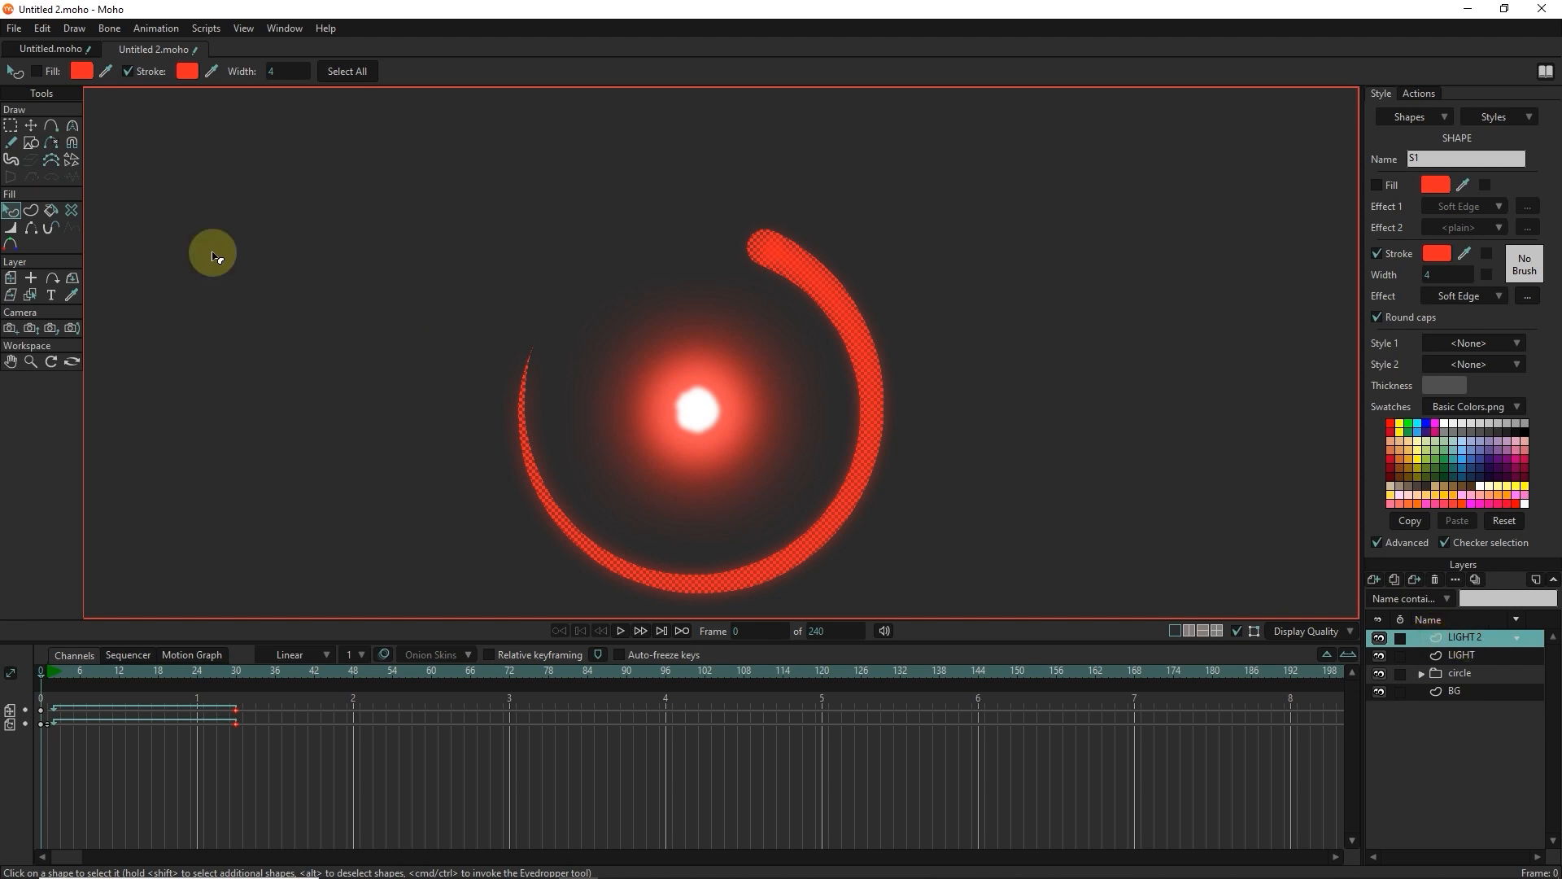
{"action": "left_click", "coordinate": [72, 279]}
{"action": "left_click_drag", "start_coordinate": [781, 440], "coordinate": [470, 255]}
{"action": "left_click", "coordinate": [1394, 580]}
{"action": "left_click_drag", "start_coordinate": [948, 595], "coordinate": [825, 460]}
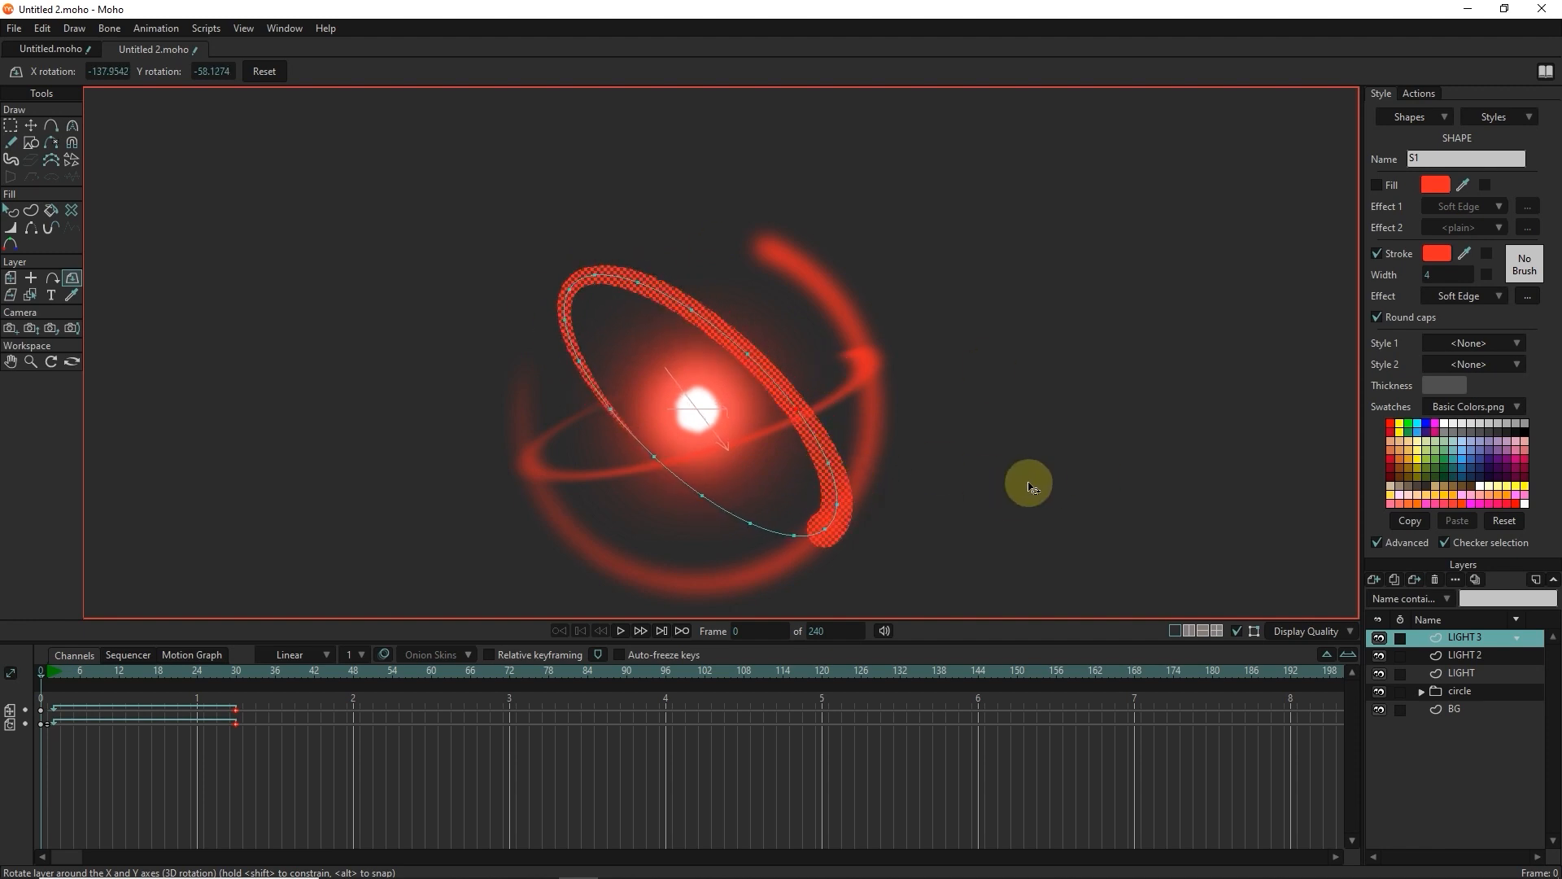
Step: Add another ring copy tilted to about -197° X and -64° Y, and render the frame
{"action": "left_click_drag", "start_coordinate": [851, 523], "coordinate": [739, 300]}
{"action": "left_click", "coordinate": [1394, 581]}
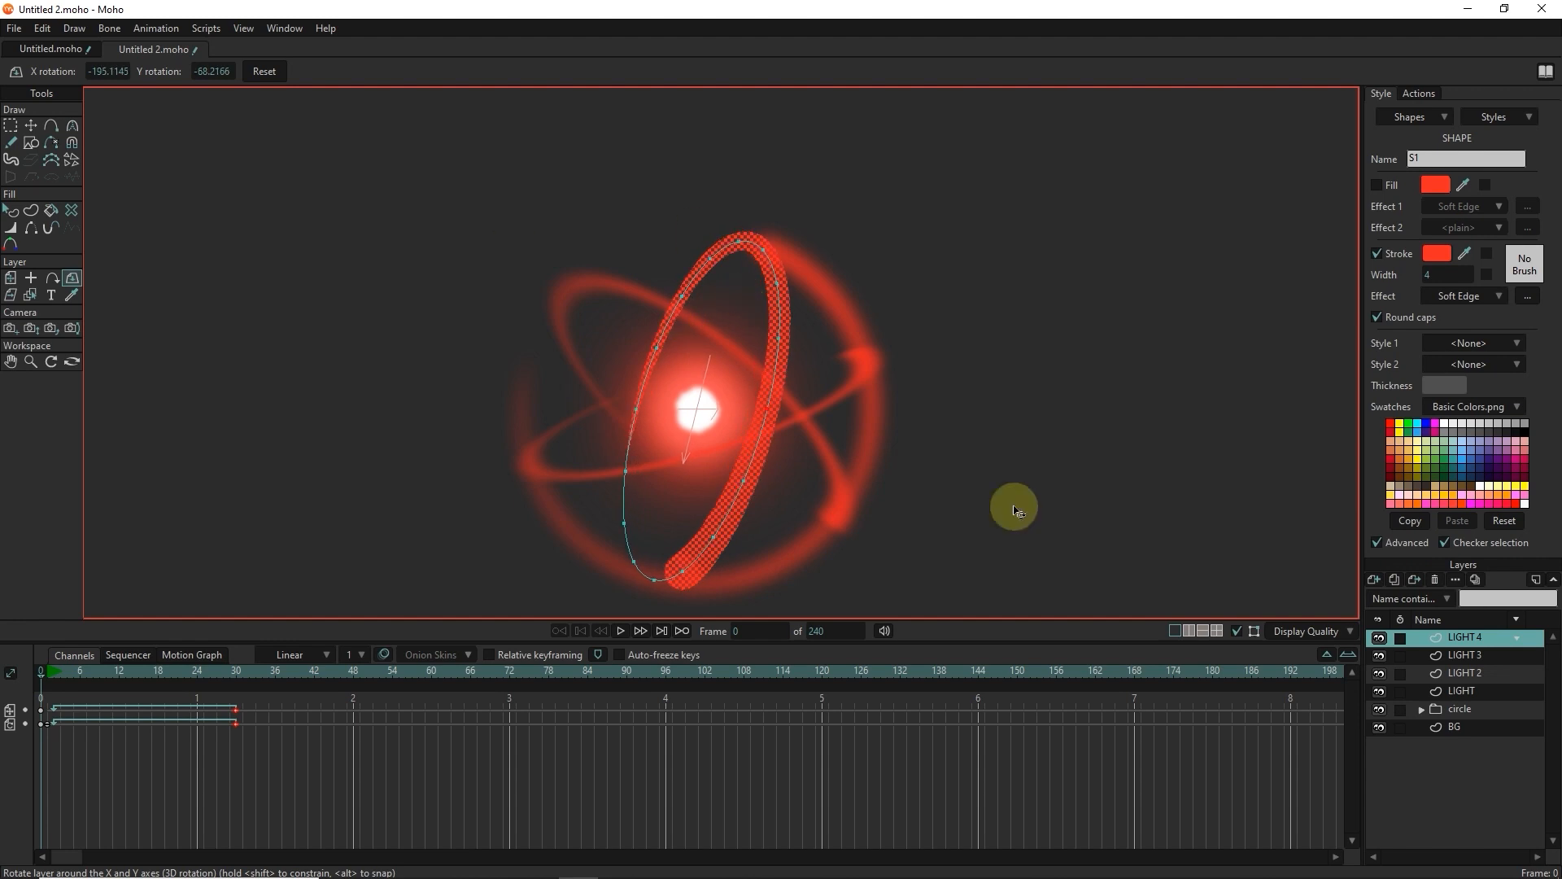
{"action": "left_click_drag", "start_coordinate": [743, 534], "coordinate": [786, 530]}
{"action": "key", "text": "ctrl+r"}
{"action": "left_click", "coordinate": [1061, 13]}
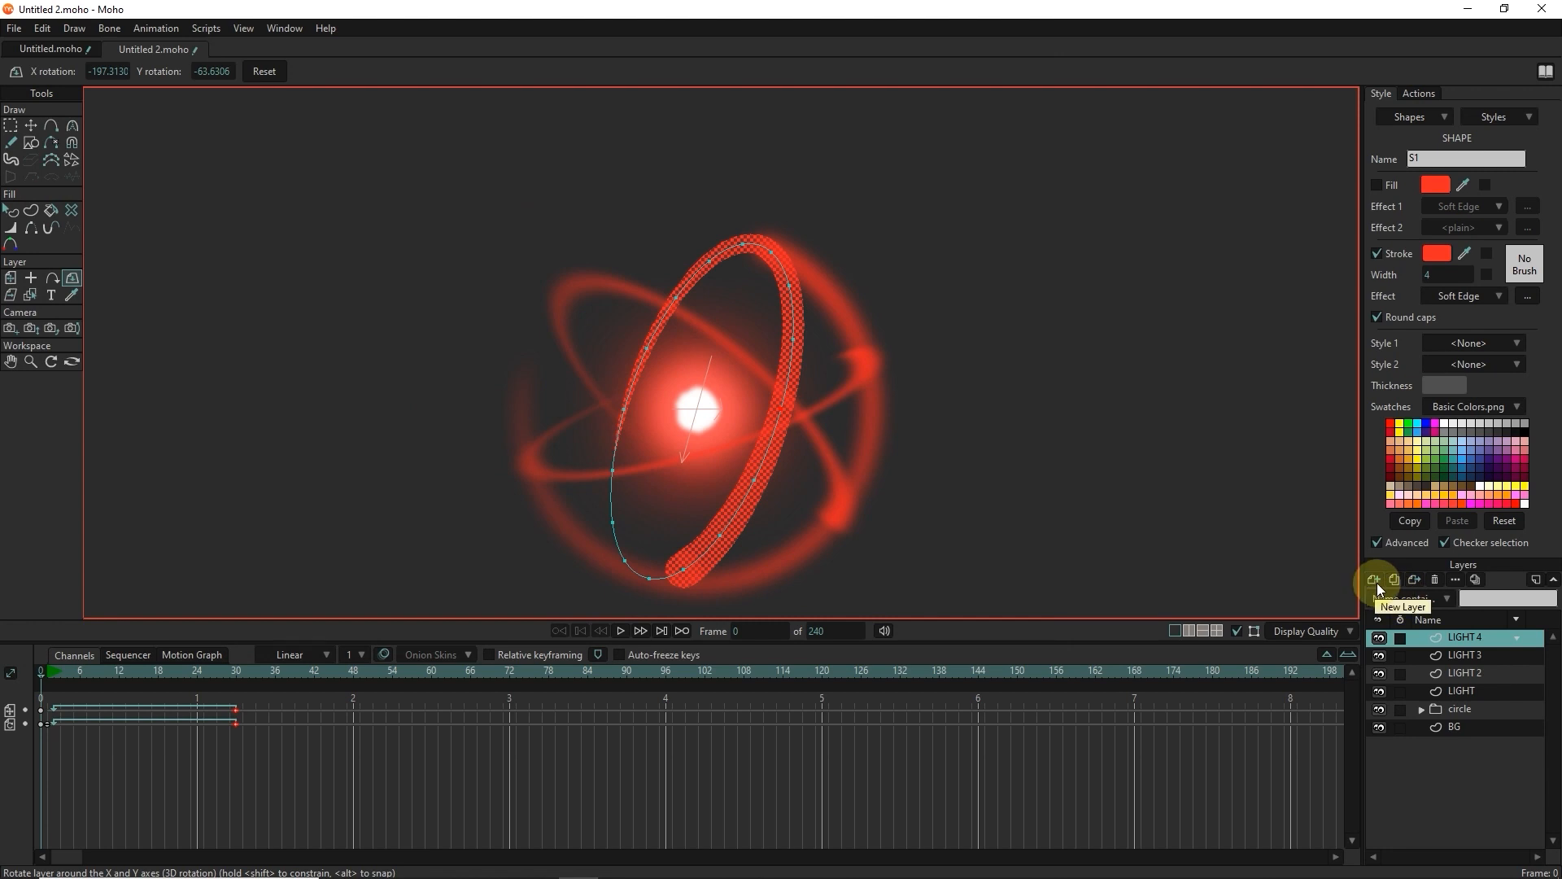
Step: Duplicate the newest ring, tilt the copy to about -171° X and -71° Y, and move its end keyframes to frame 24
{"action": "left_click", "coordinate": [1374, 581]}
{"action": "left_click_drag", "start_coordinate": [521, 390], "coordinate": [757, 561]}
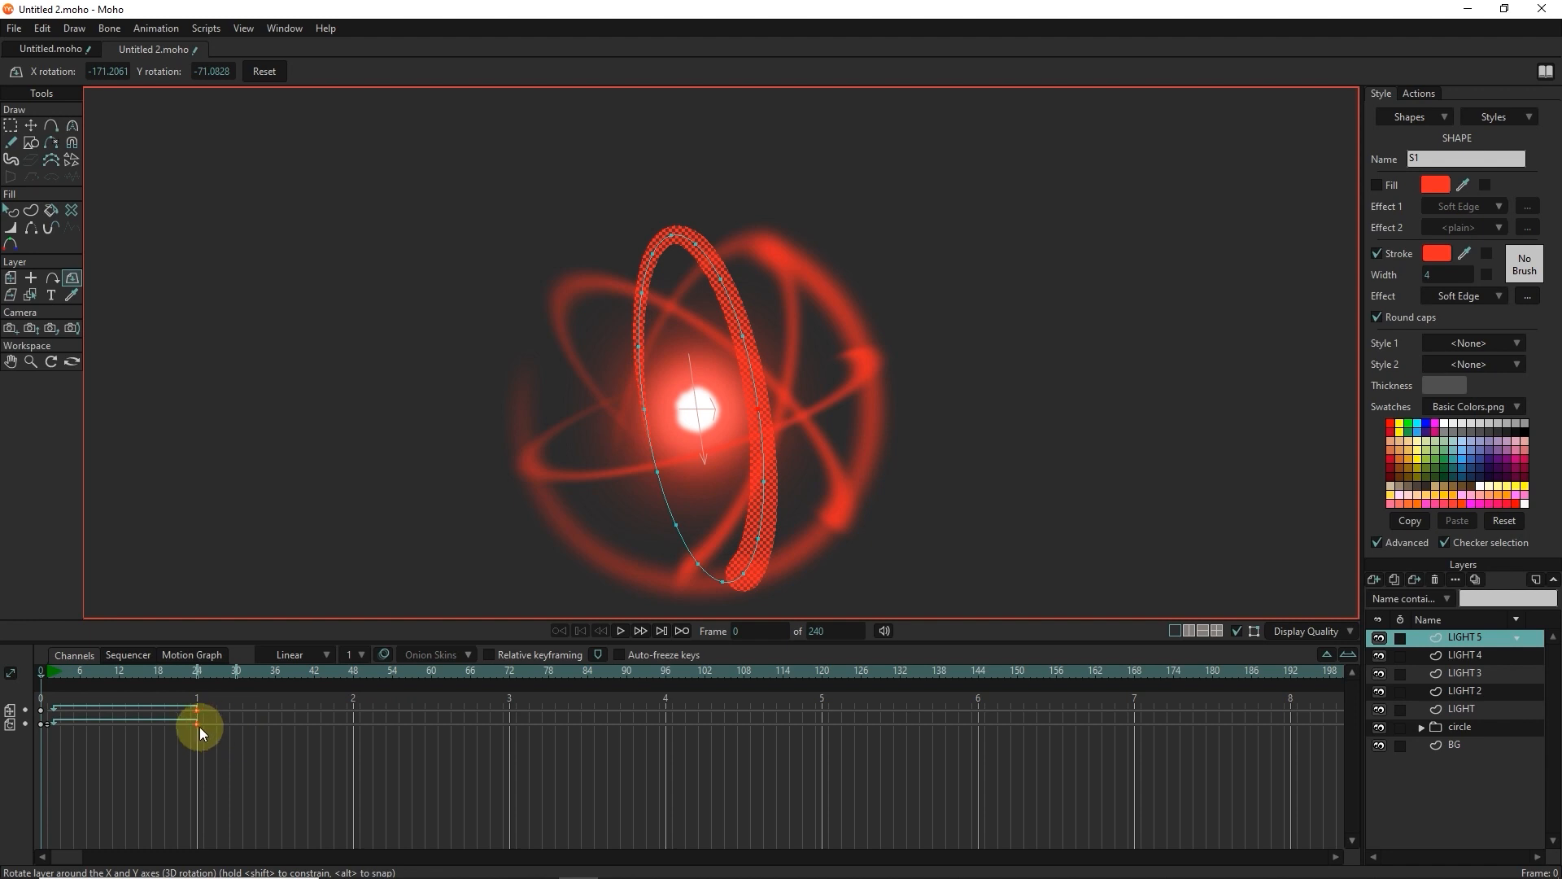
Step: Move the end keyframes of LIGHT 4 to frame 36, LIGHT 3 to 27 and LIGHT 2 to 33, and render the frame
{"action": "left_click", "coordinate": [1440, 655]}
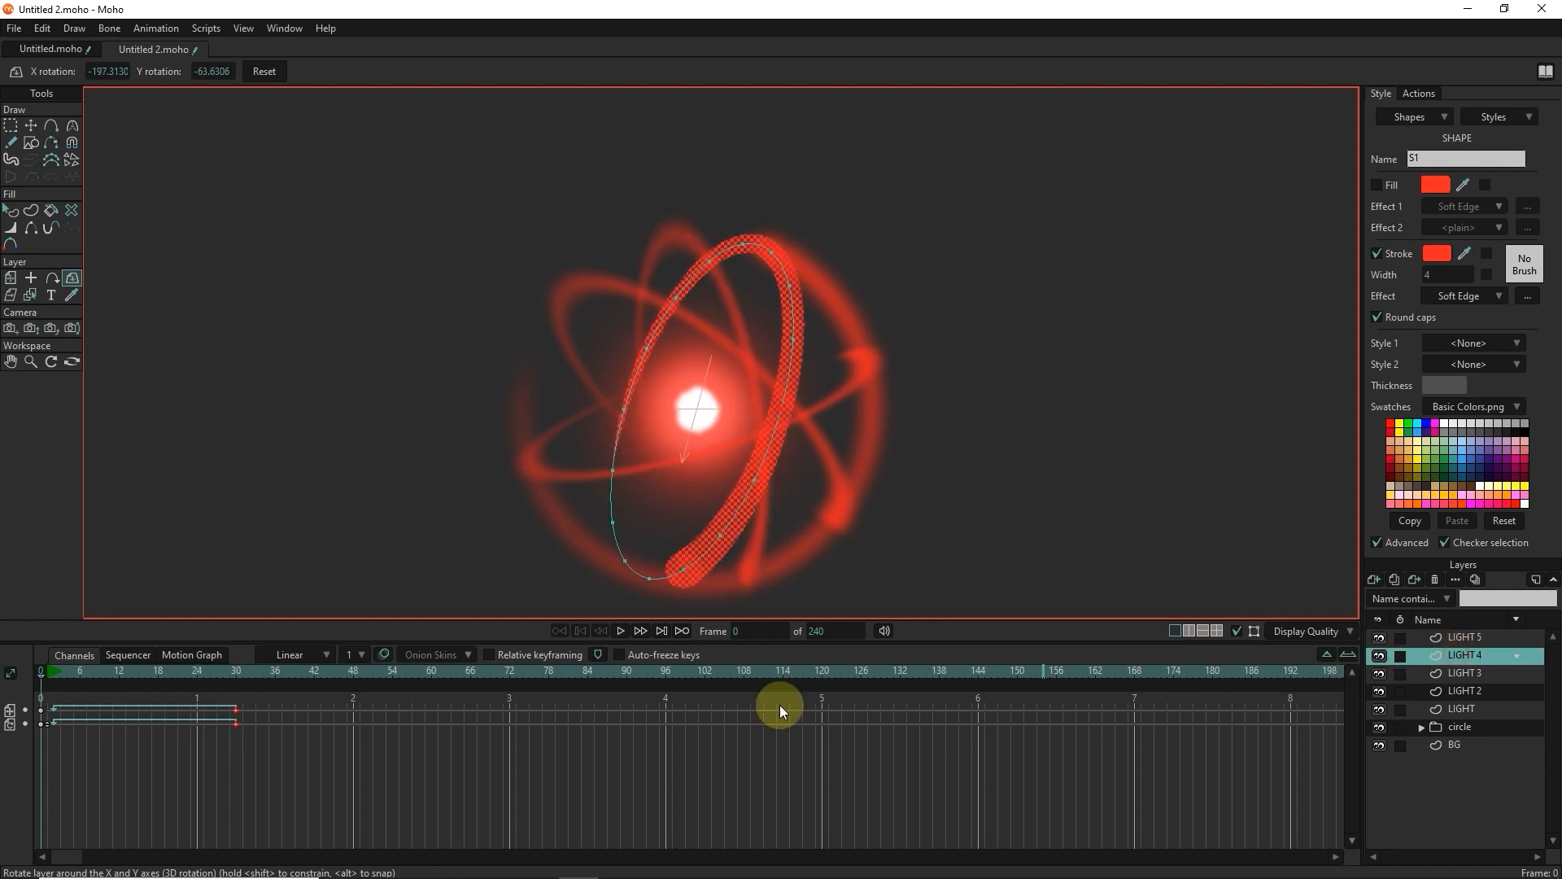
{"action": "left_click", "coordinate": [1462, 673]}
{"action": "left_click_drag", "start_coordinate": [249, 698], "coordinate": [221, 739]}
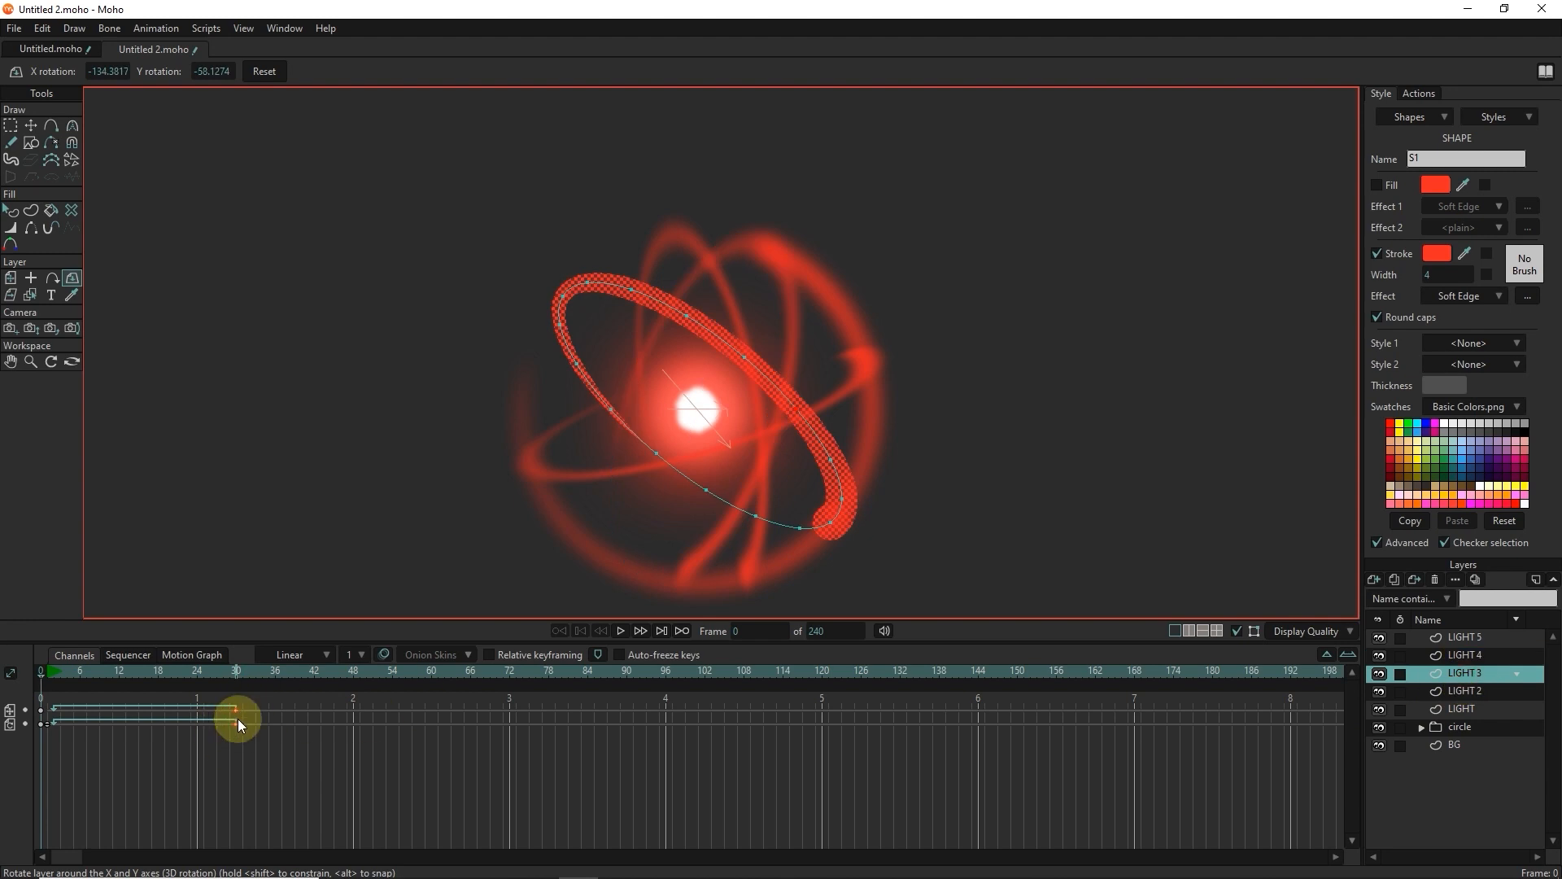
{"action": "mouse_move", "coordinate": [232, 721]}
{"action": "left_mouse_down"}
{"action": "mouse_move", "coordinate": [218, 724]}
{"action": "mouse_move", "coordinate": [253, 723]}
{"action": "left_mouse_up"}
{"action": "left_click", "coordinate": [1497, 693]}
{"action": "left_click", "coordinate": [1458, 710]}
{"action": "left_click_drag", "start_coordinate": [79, 675], "coordinate": [41, 715]}
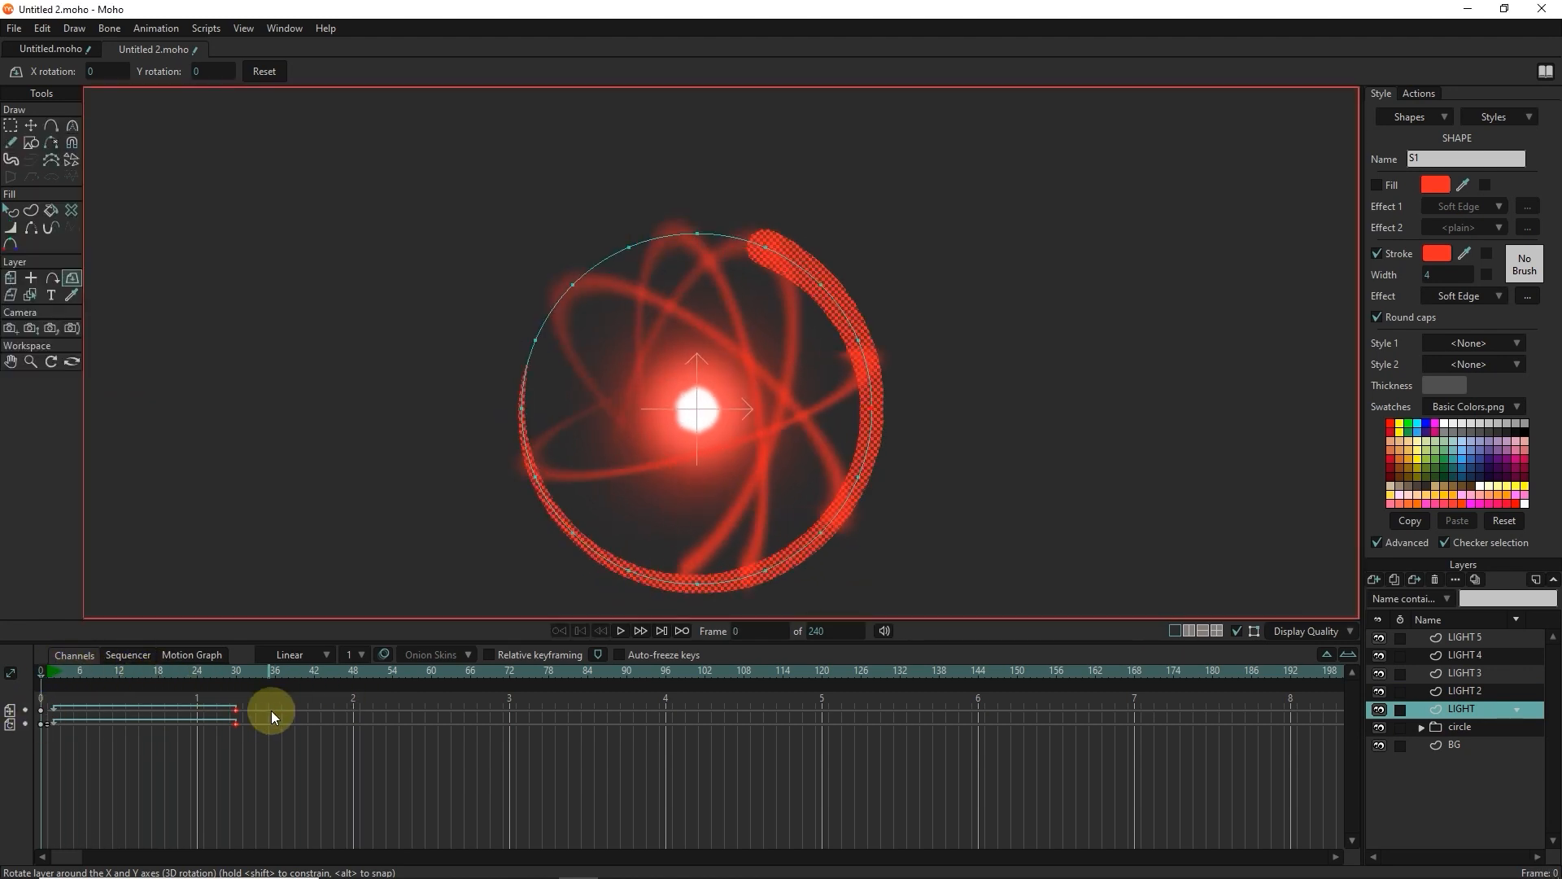
{"action": "key", "text": "ctrl+r"}
{"action": "left_click", "coordinate": [1063, 16]}
Step: Select all five LIGHT layers and group them into a new folder
{"action": "left_click", "coordinate": [1477, 637], "text": "shift"}
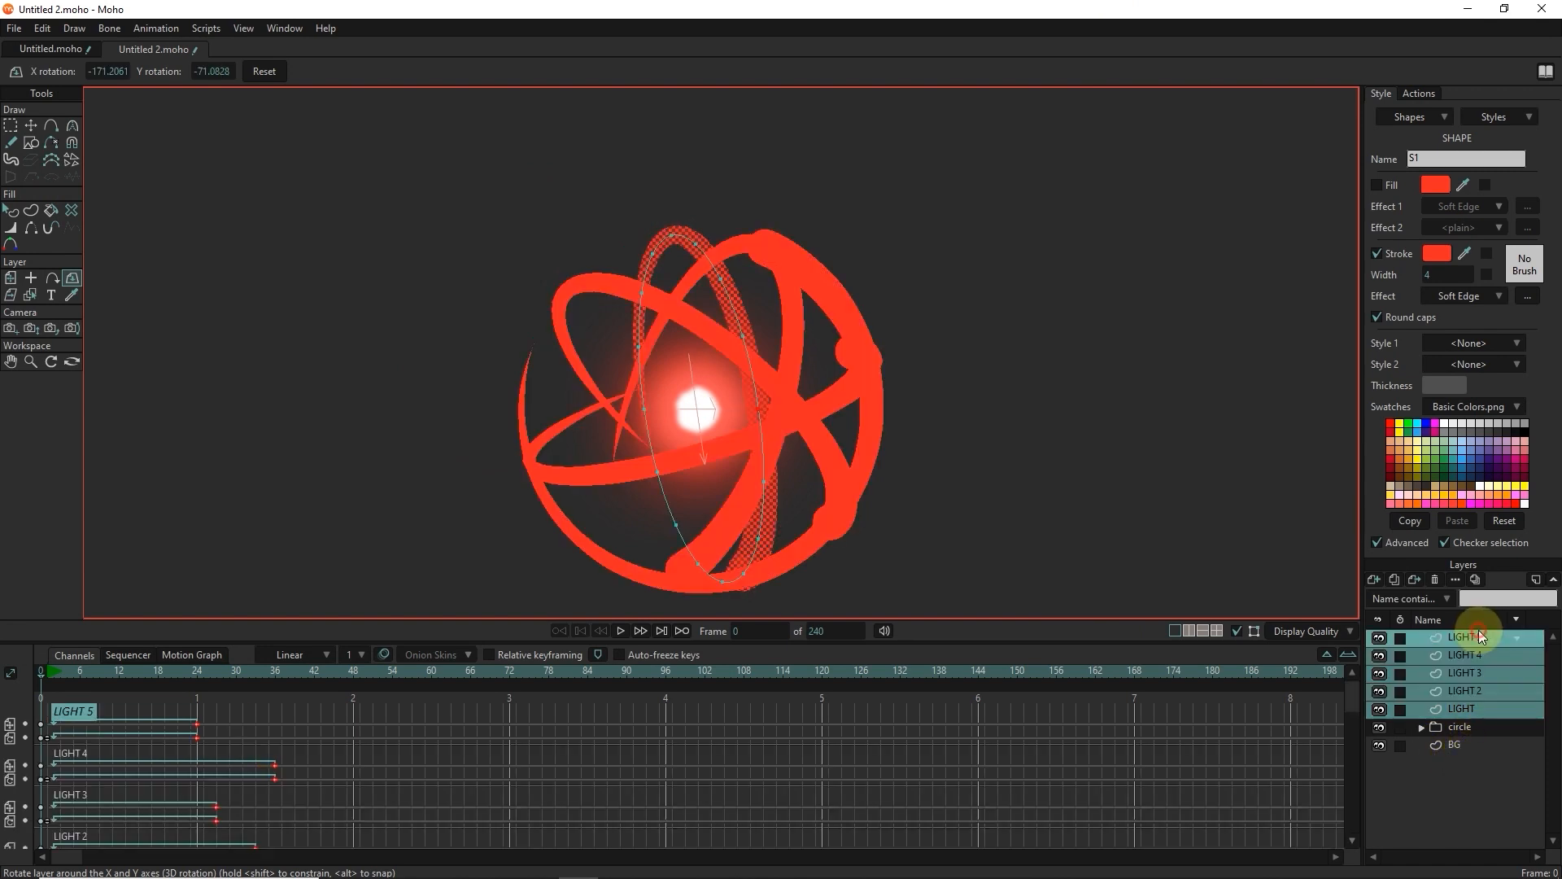
{"action": "right_click", "coordinate": [1439, 641]}
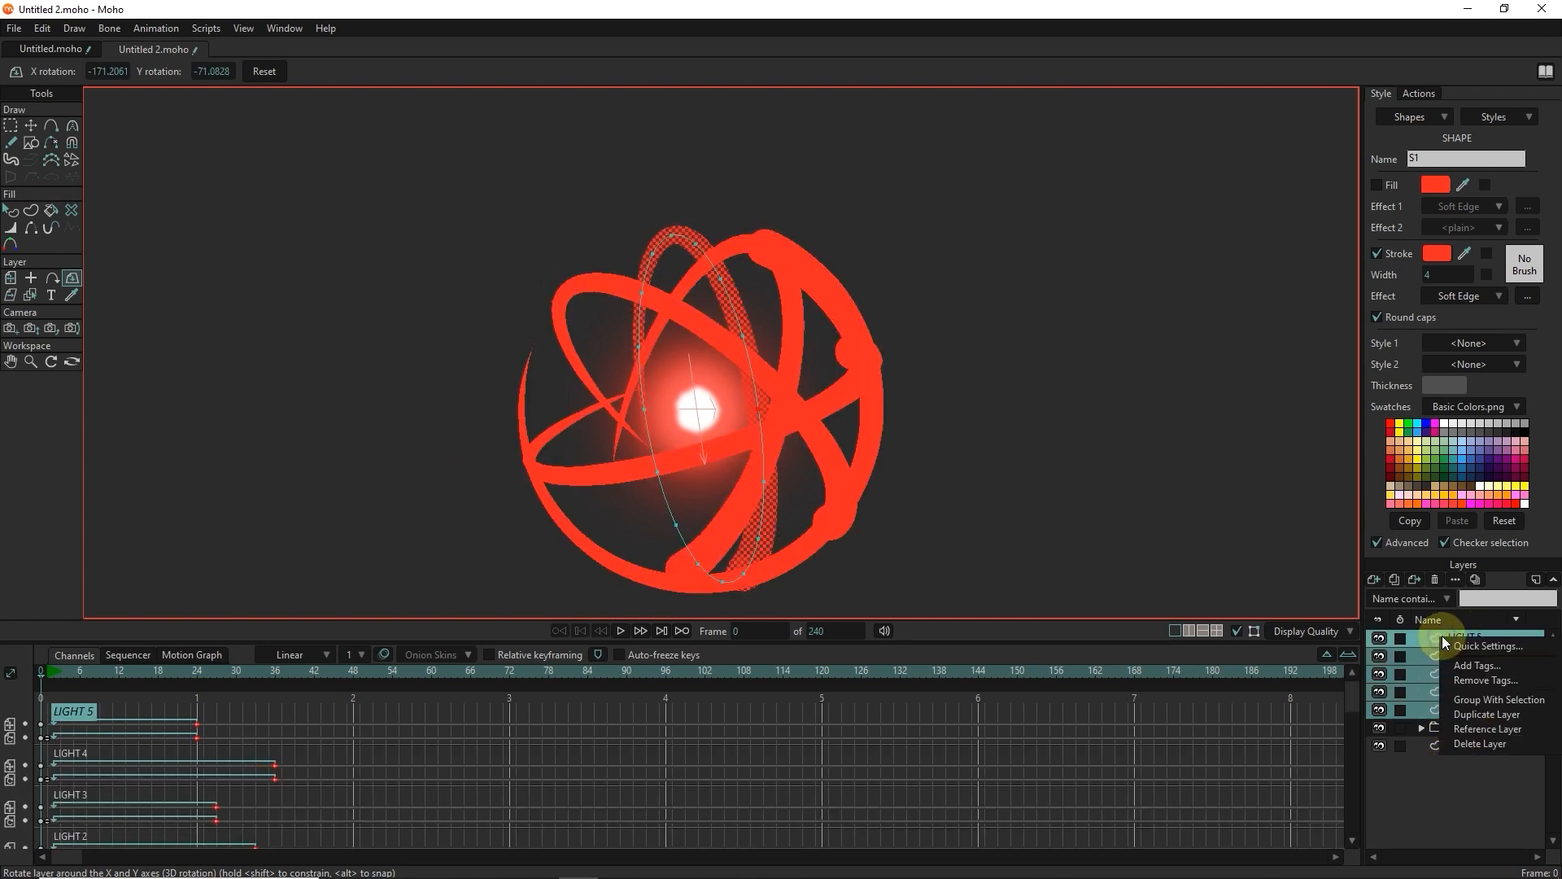
{"action": "left_click", "coordinate": [1482, 703]}
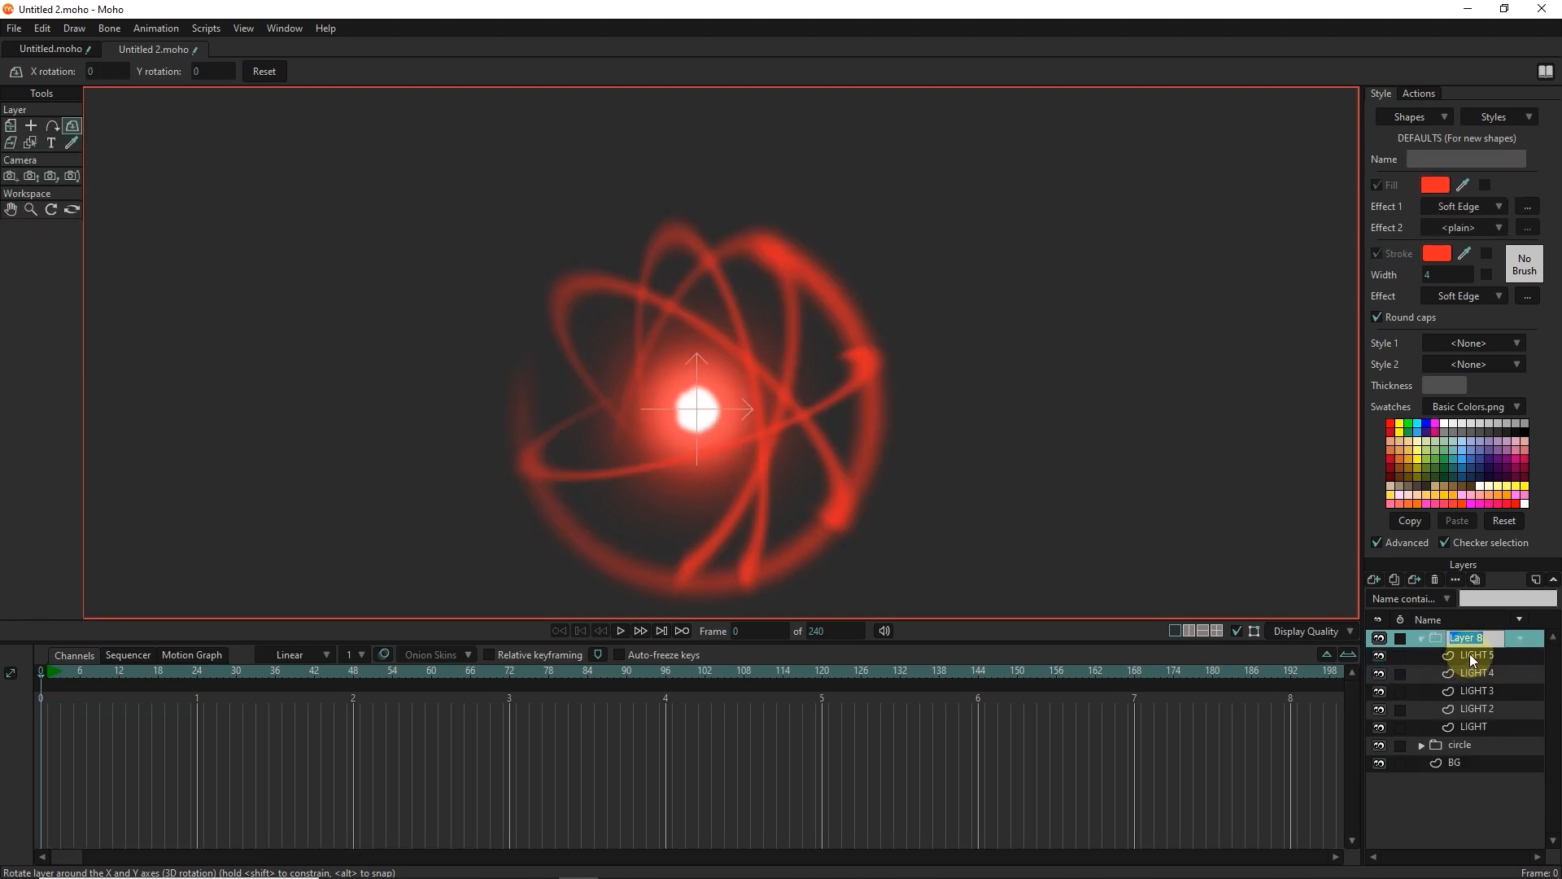
Step: Name the new group LIGHT and place it, collapsed, between the circle group and the BG layer
{"action": "left_click", "coordinate": [1418, 639]}
{"action": "left_click_drag", "start_coordinate": [1453, 640], "coordinate": [1447, 673]}
{"action": "left_click", "coordinate": [1453, 639]}
{"action": "left_click", "coordinate": [1464, 660]}
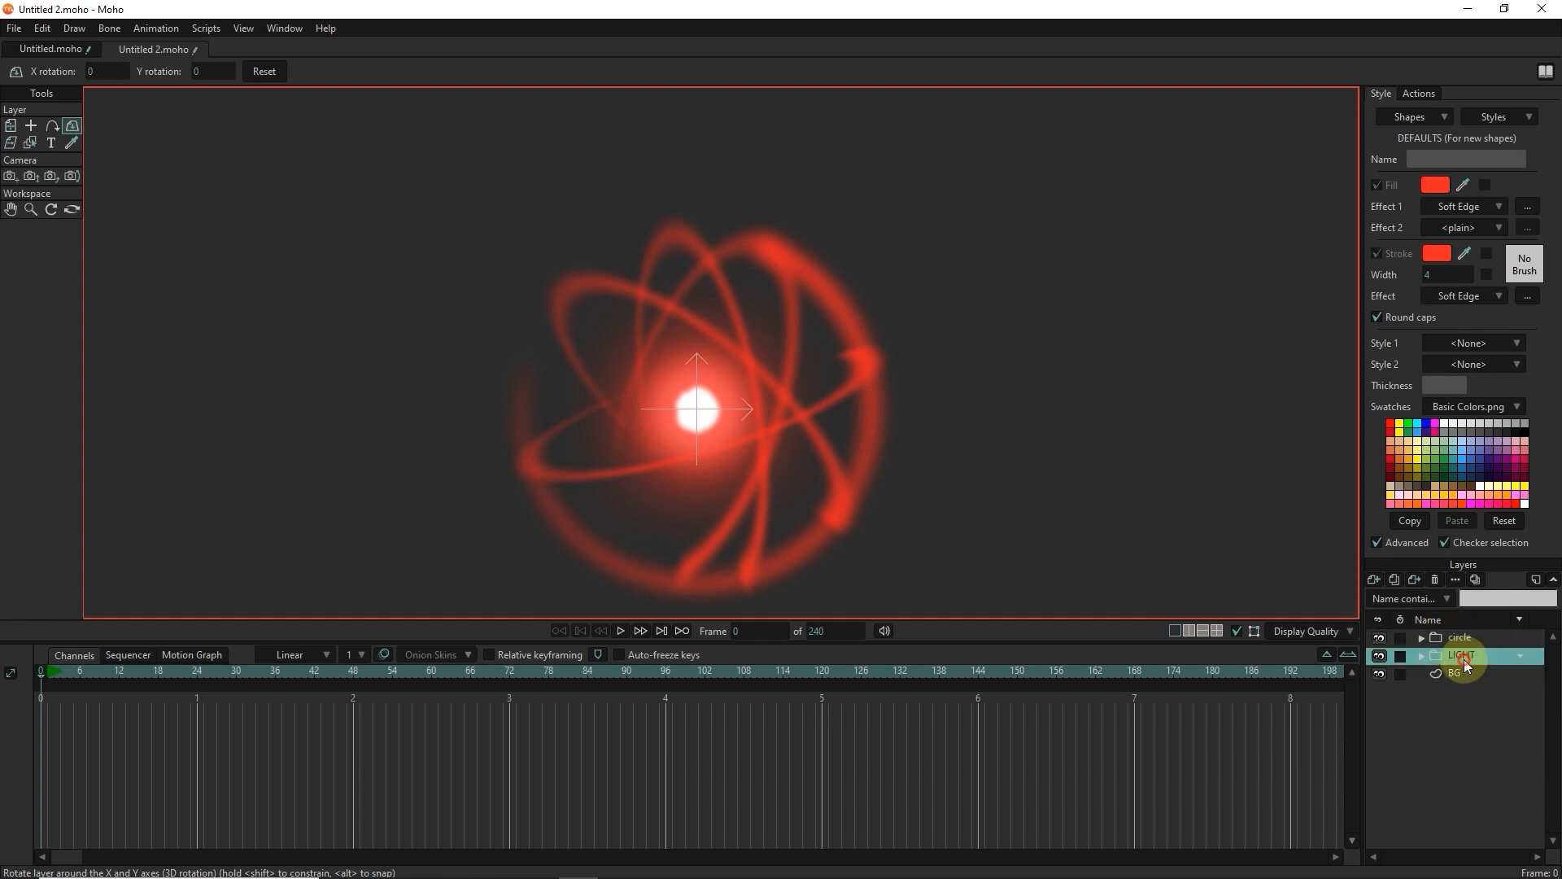
Step: Duplicate the LIGHT group, move the copy above the circle group and expand it
{"action": "left_click", "coordinate": [1398, 576]}
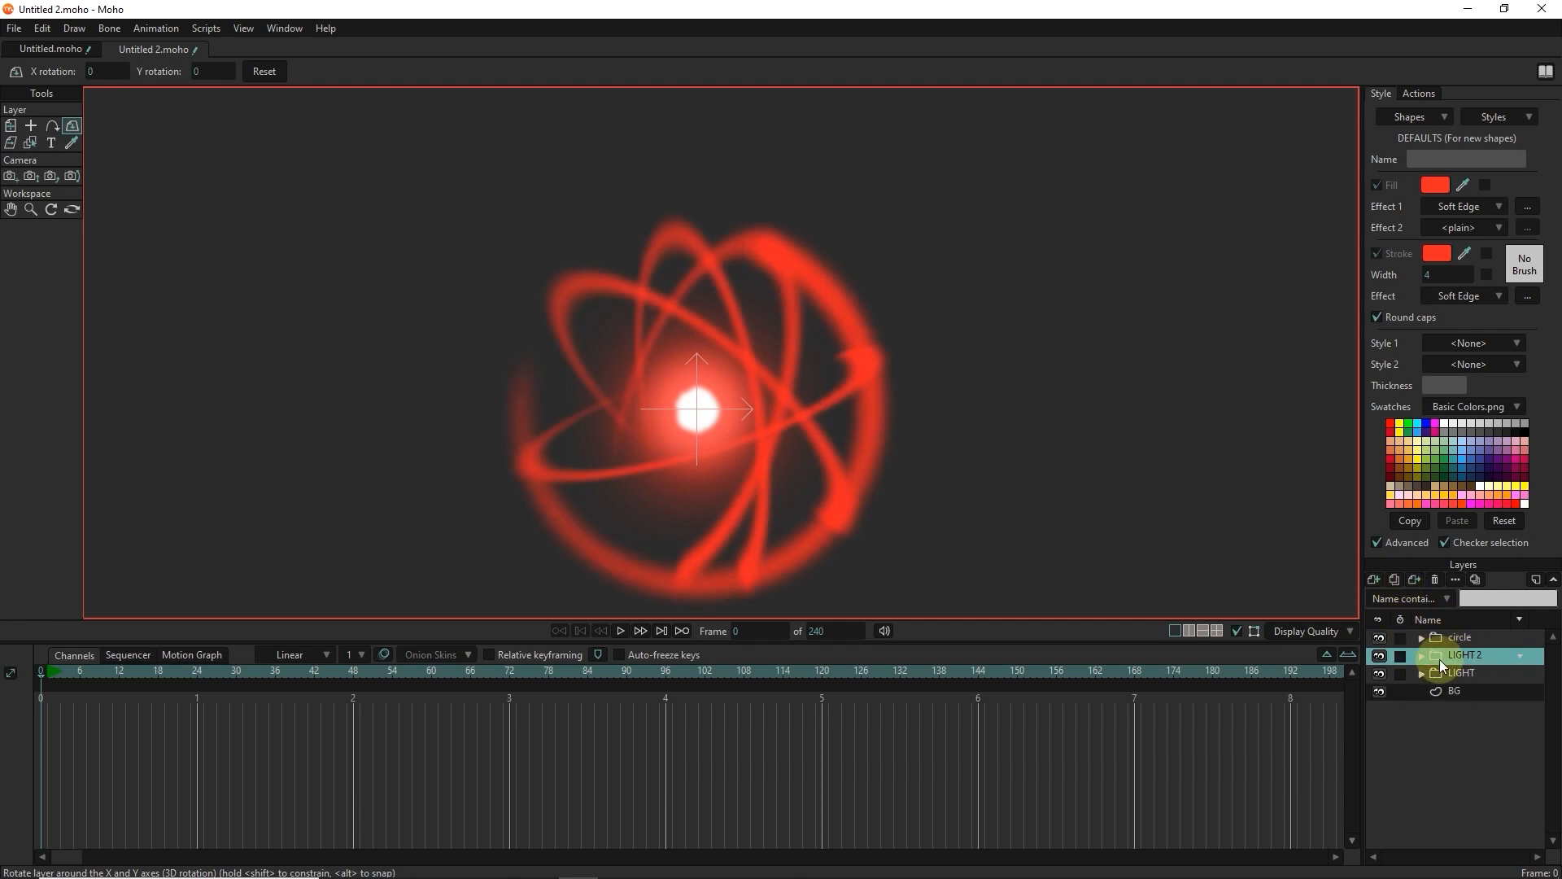
{"action": "mouse_move", "coordinate": [1447, 661]}
{"action": "left_mouse_down"}
{"action": "mouse_move", "coordinate": [1461, 611]}
{"action": "mouse_move", "coordinate": [1444, 647]}
{"action": "left_mouse_up"}
{"action": "left_click", "coordinate": [1421, 637]}
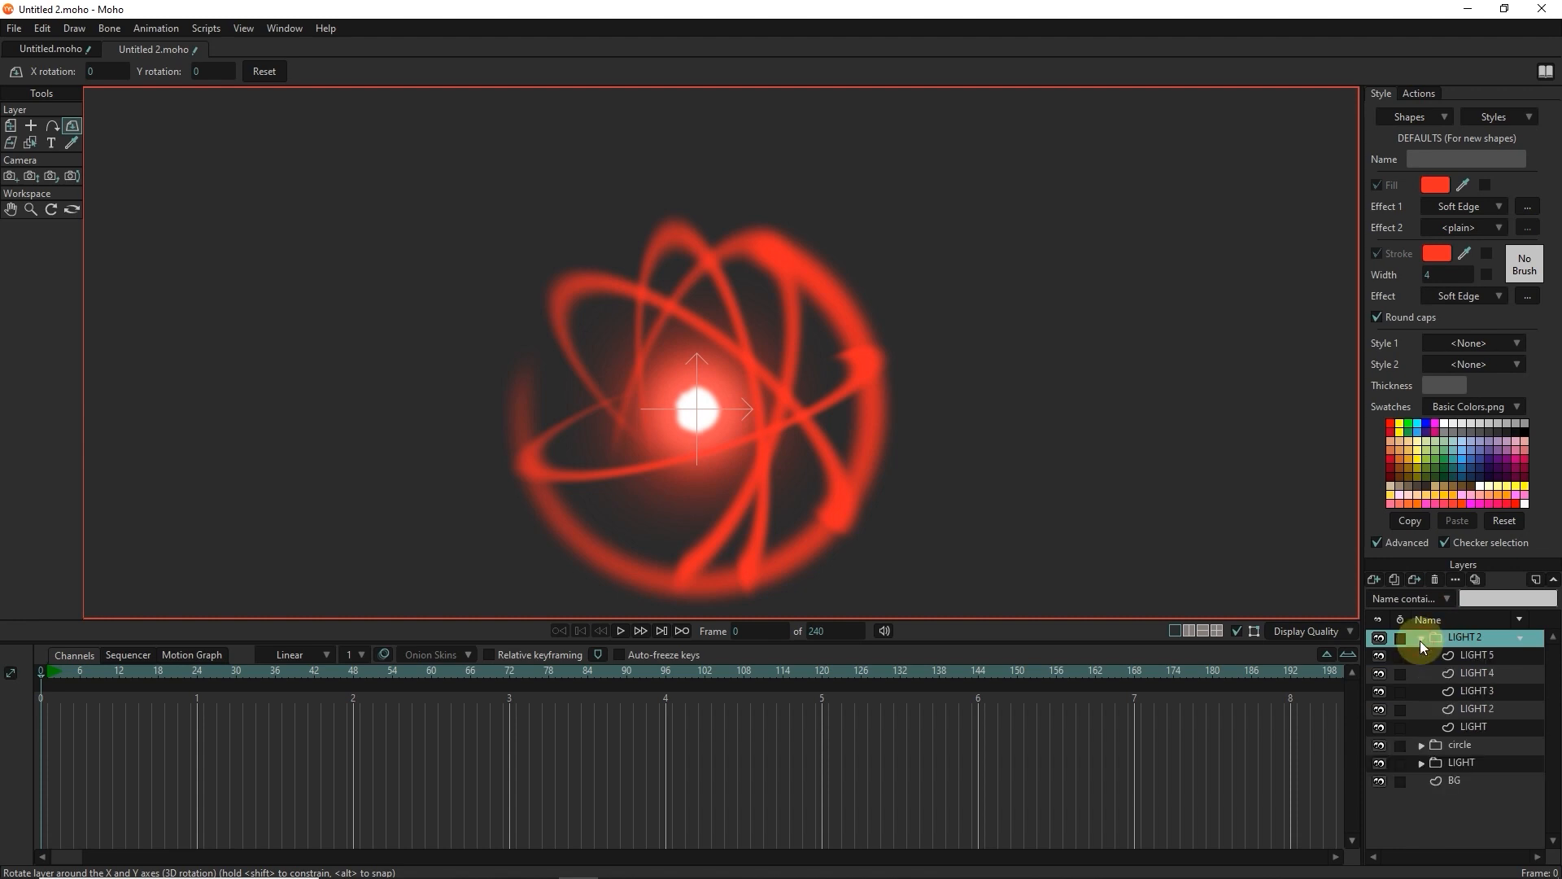
Step: Change the stroke colour of the LIGHT 5 ring in the duplicated group to white
{"action": "left_click", "coordinate": [1470, 656]}
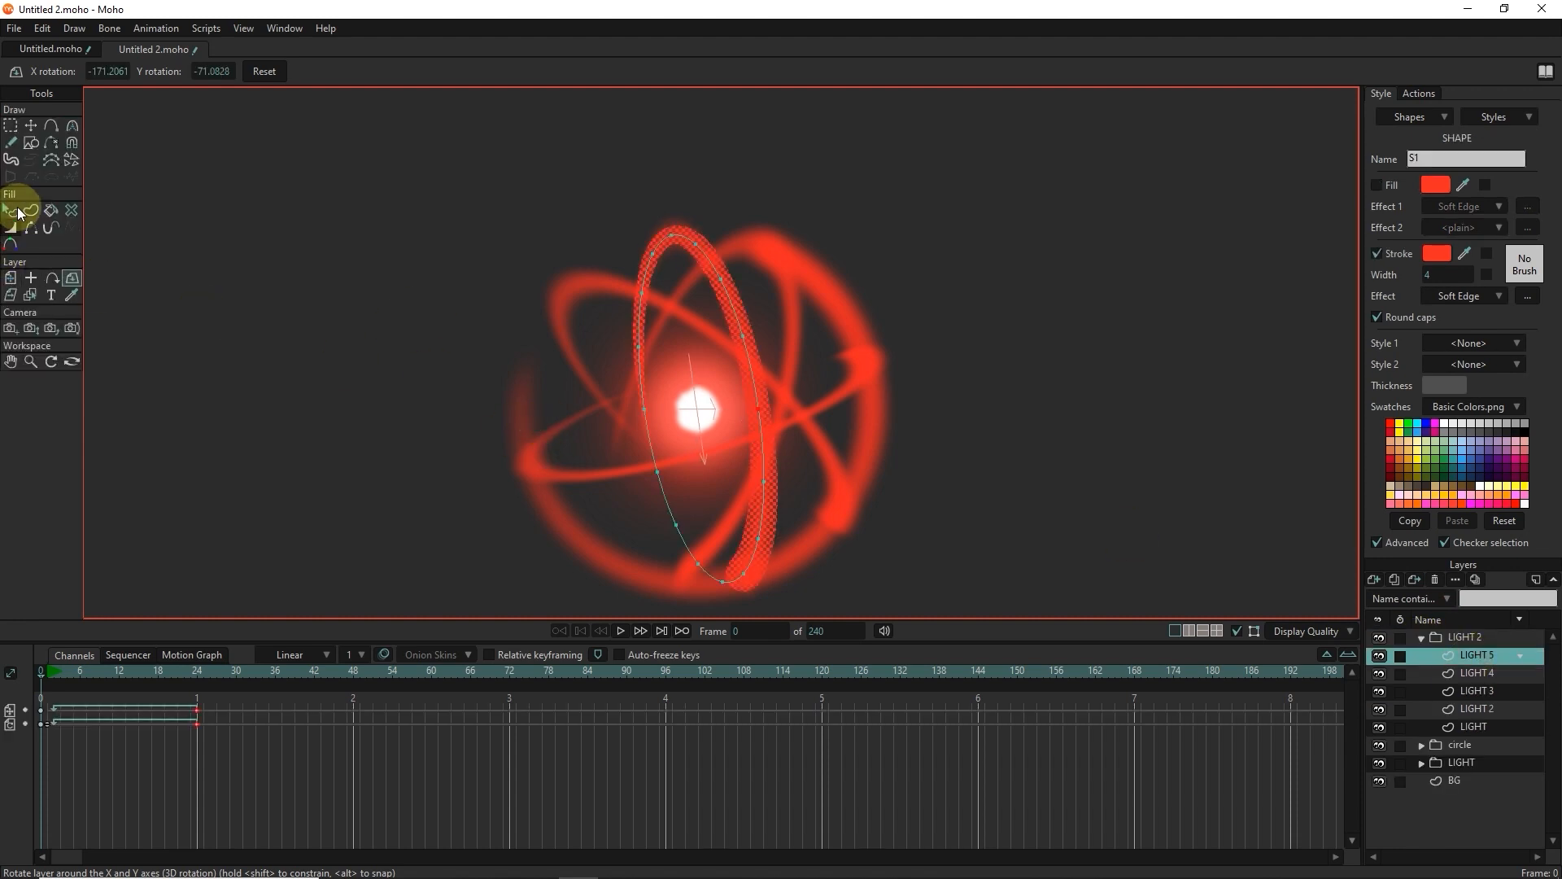
{"action": "left_click", "coordinate": [11, 210]}
{"action": "left_click", "coordinate": [1437, 253]}
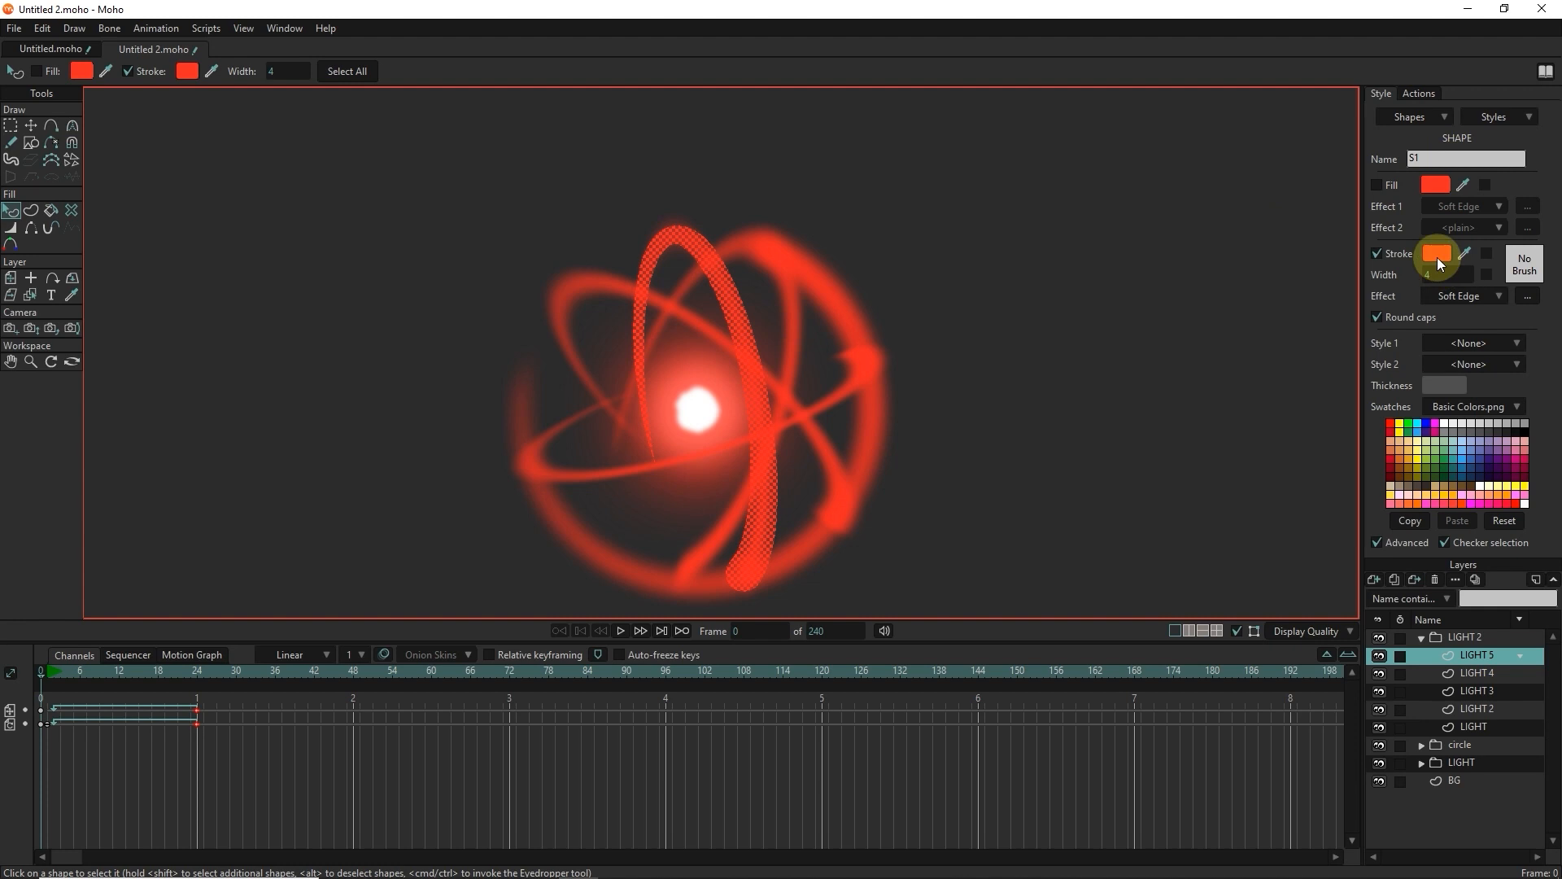
{"action": "left_click_drag", "start_coordinate": [1012, 447], "coordinate": [913, 396]}
{"action": "left_click", "coordinate": [1210, 631]}
Step: Change the stroke colours of the LIGHT 4 and LIGHT 3 rings in the duplicated group to white (FFFFFF)
{"action": "left_click", "coordinate": [1456, 674]}
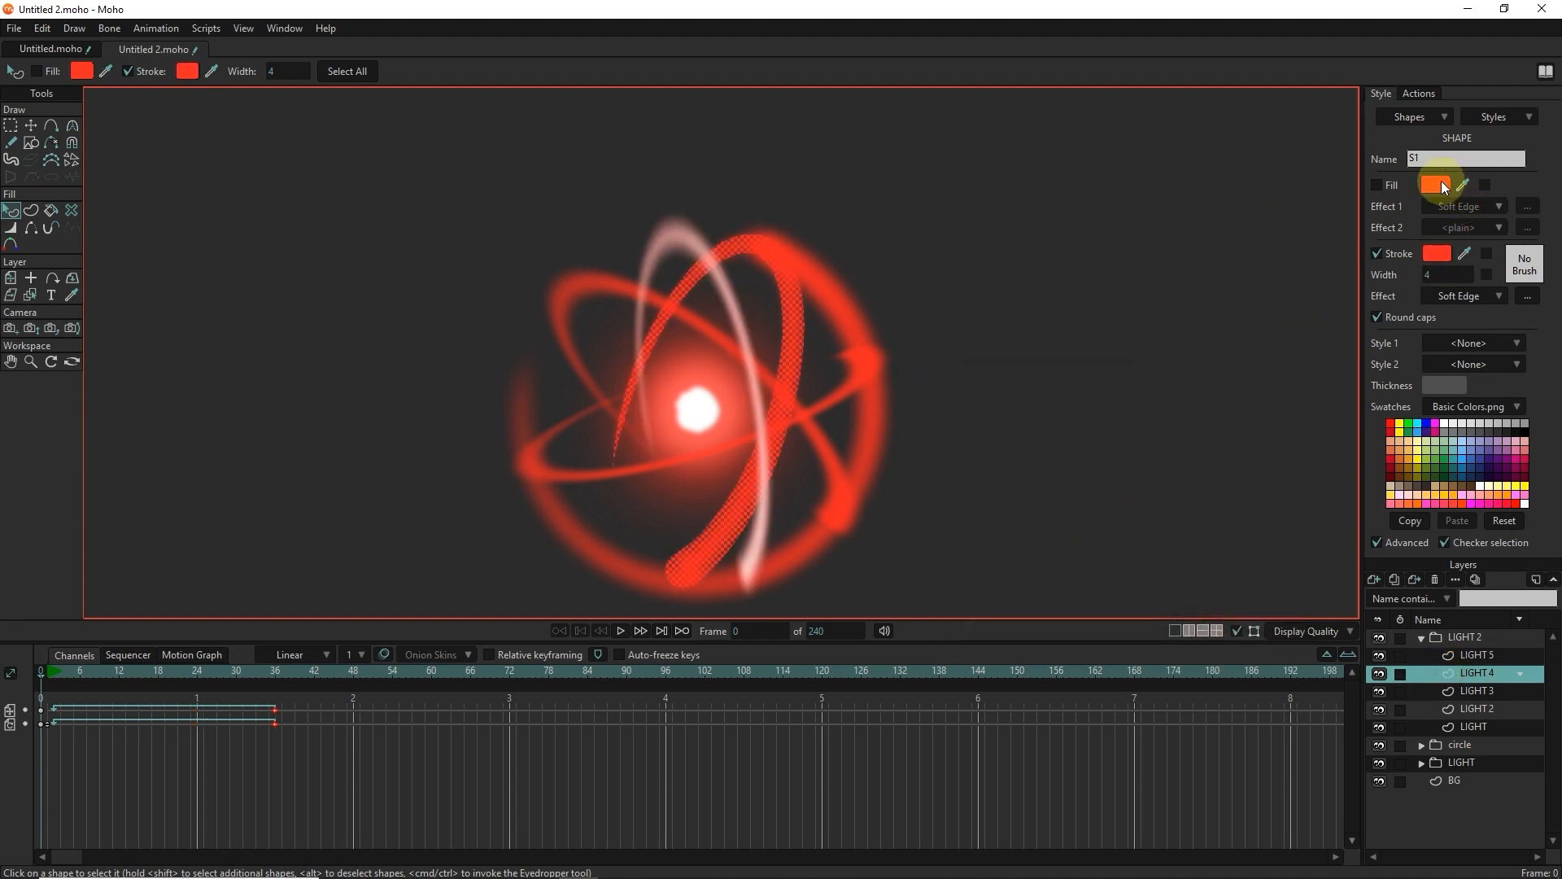
{"action": "left_click", "coordinate": [1434, 255]}
{"action": "left_click_drag", "start_coordinate": [1011, 447], "coordinate": [876, 359]}
{"action": "left_click", "coordinate": [1203, 631]}
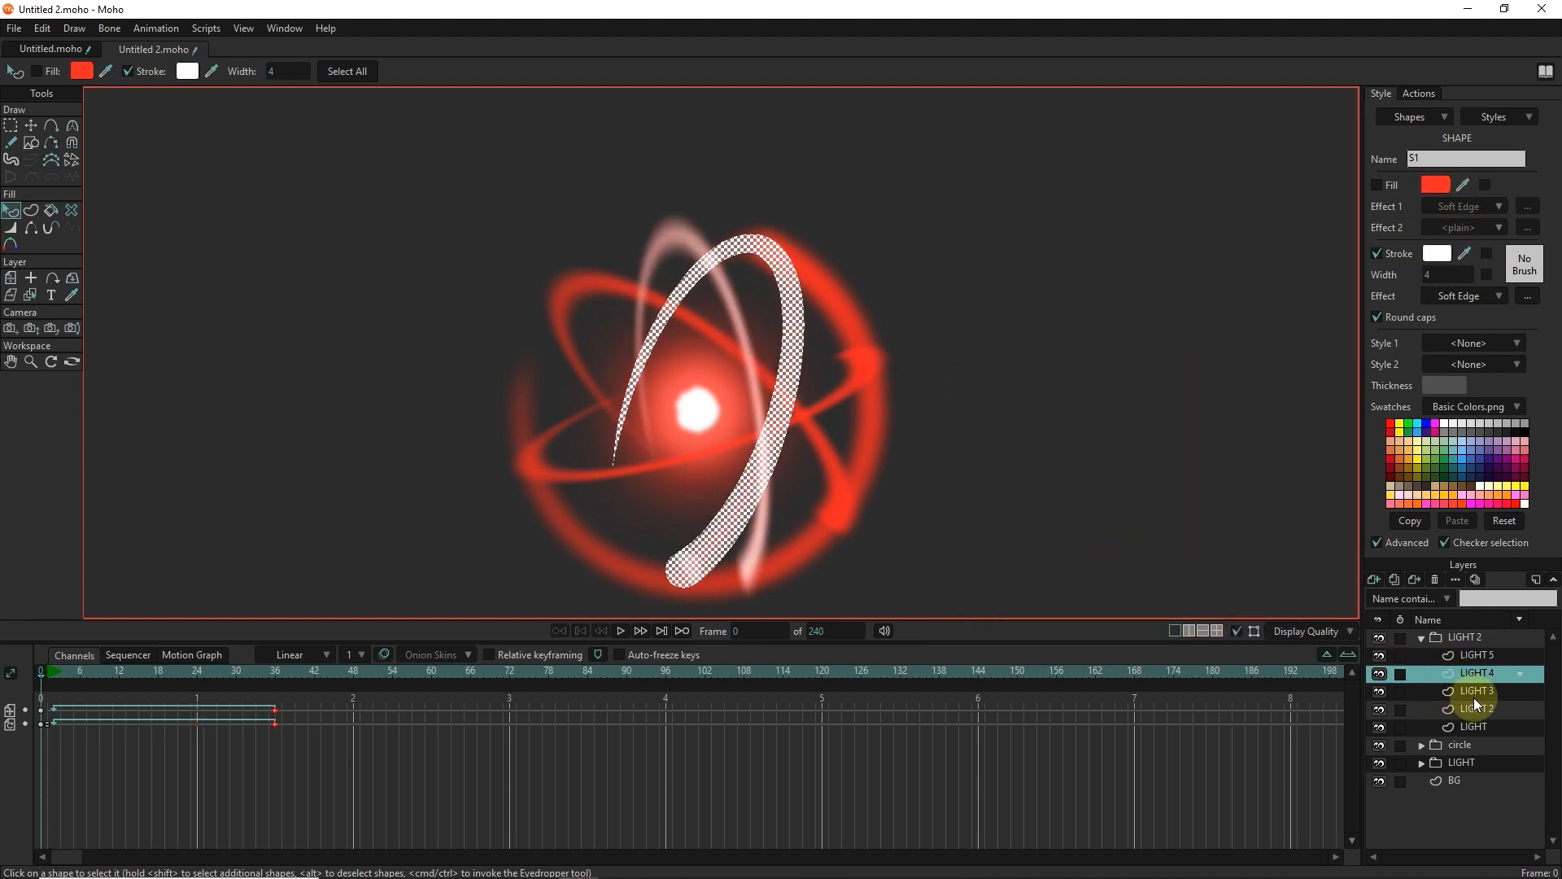
{"action": "left_click", "coordinate": [1457, 691]}
{"action": "left_click", "coordinate": [1437, 253]}
{"action": "left_click_drag", "start_coordinate": [1087, 493], "coordinate": [954, 403]}
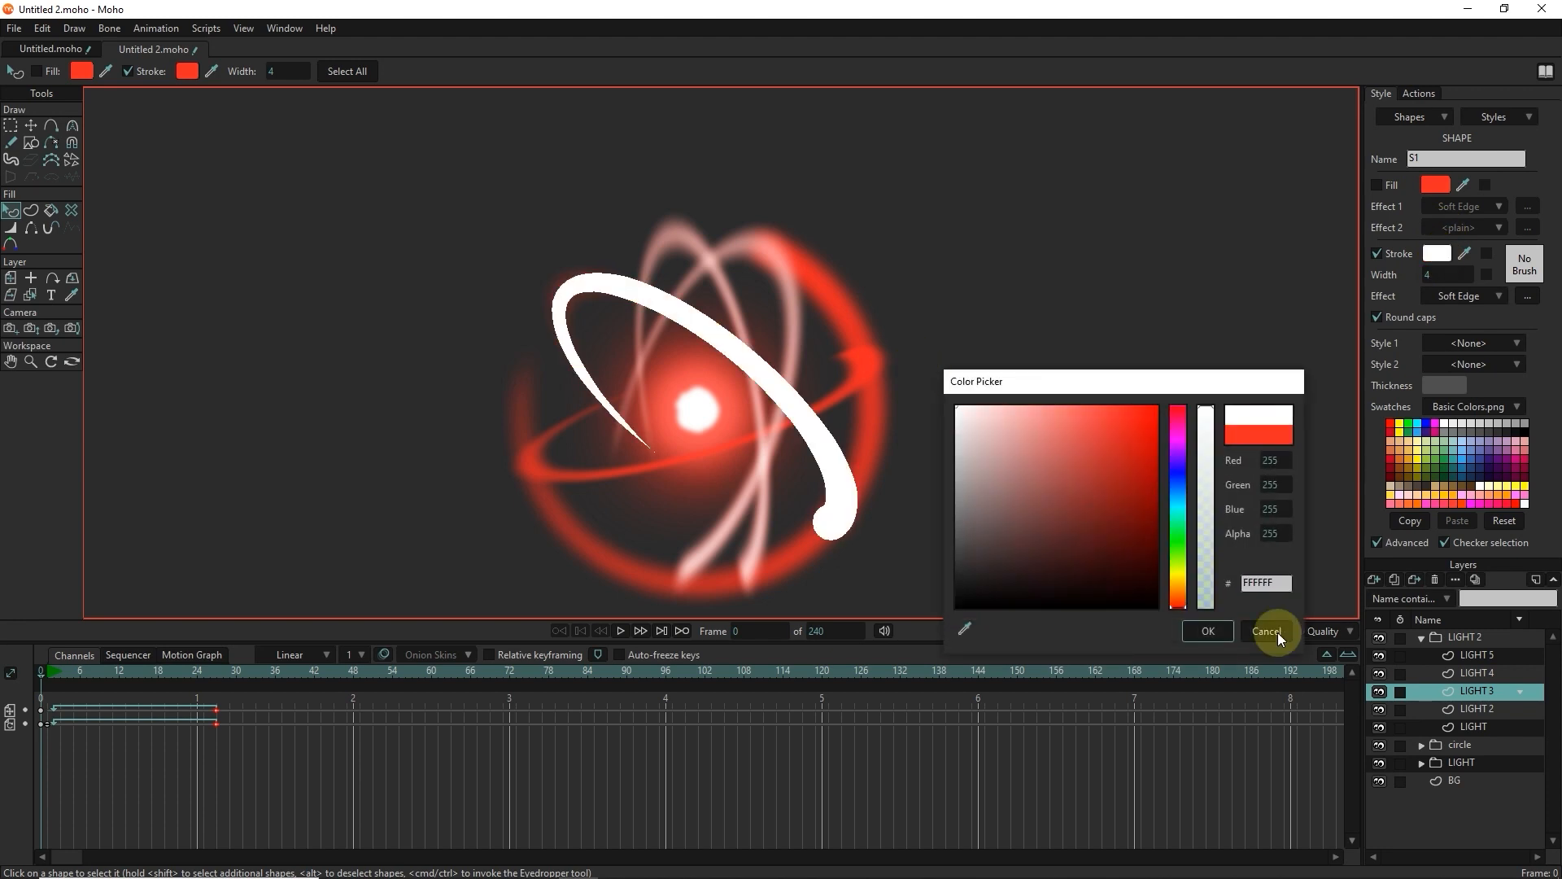
{"action": "left_click", "coordinate": [1198, 629]}
Step: Change the stroke colours of the duplicated group's LIGHT 2 and LIGHT rings to white (FFFFFF) and render the frame
{"action": "left_click", "coordinate": [1470, 711]}
{"action": "left_click", "coordinate": [1439, 254]}
{"action": "left_click_drag", "start_coordinate": [1060, 537], "coordinate": [882, 357]}
{"action": "left_click", "coordinate": [1208, 631]}
{"action": "left_click", "coordinate": [1447, 728]}
{"action": "left_click", "coordinate": [1437, 253]}
{"action": "left_click_drag", "start_coordinate": [1058, 504], "coordinate": [957, 406]}
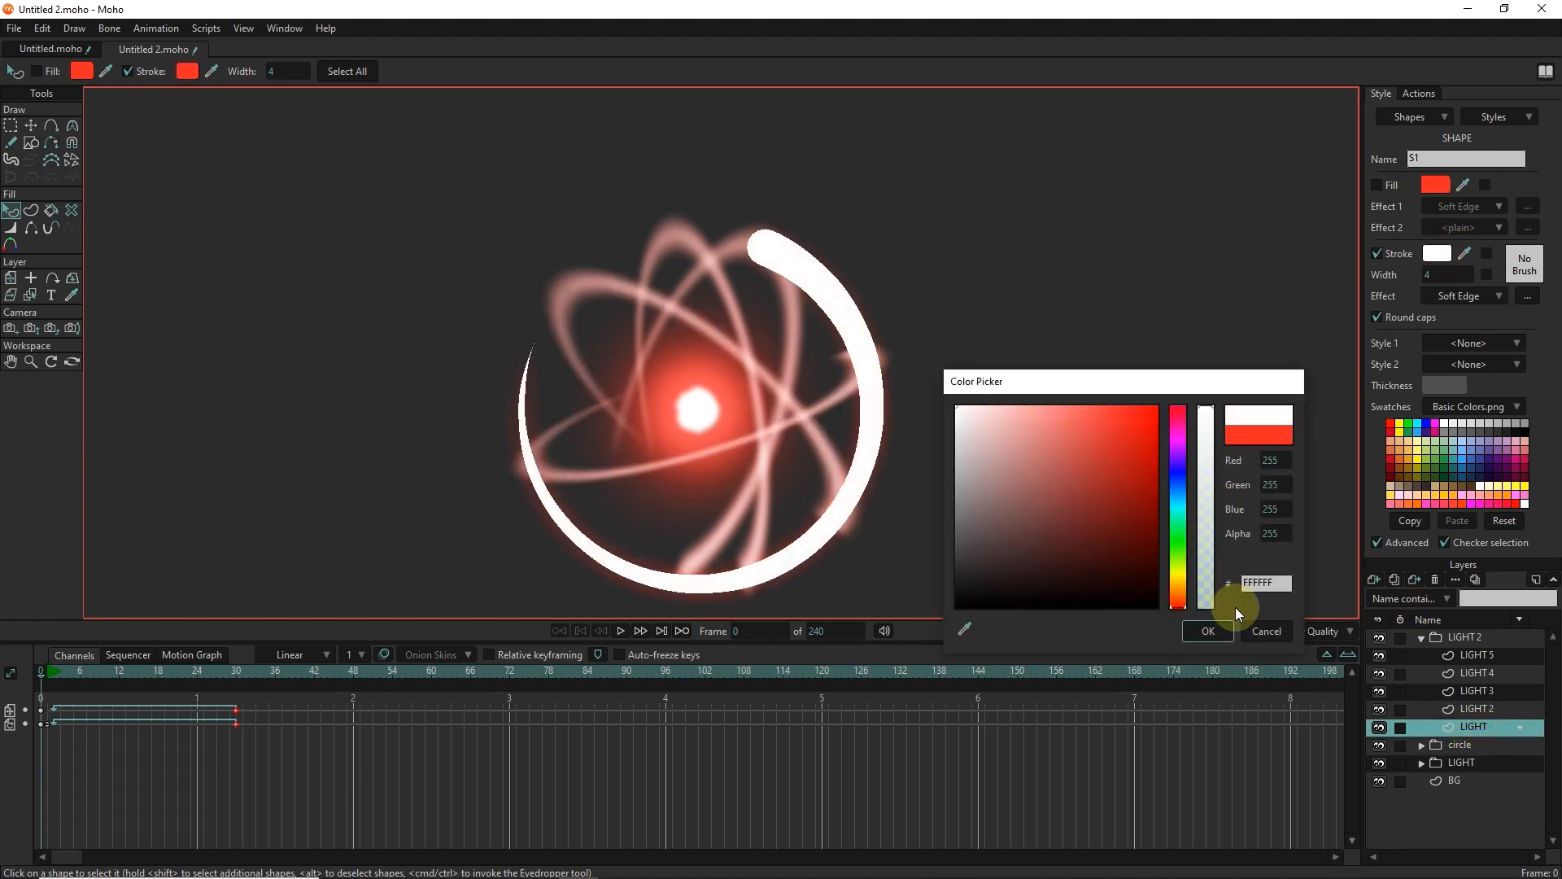
{"action": "left_click", "coordinate": [1209, 630]}
{"action": "left_click", "coordinate": [1181, 520]}
{"action": "key", "text": "ctrl+r"}
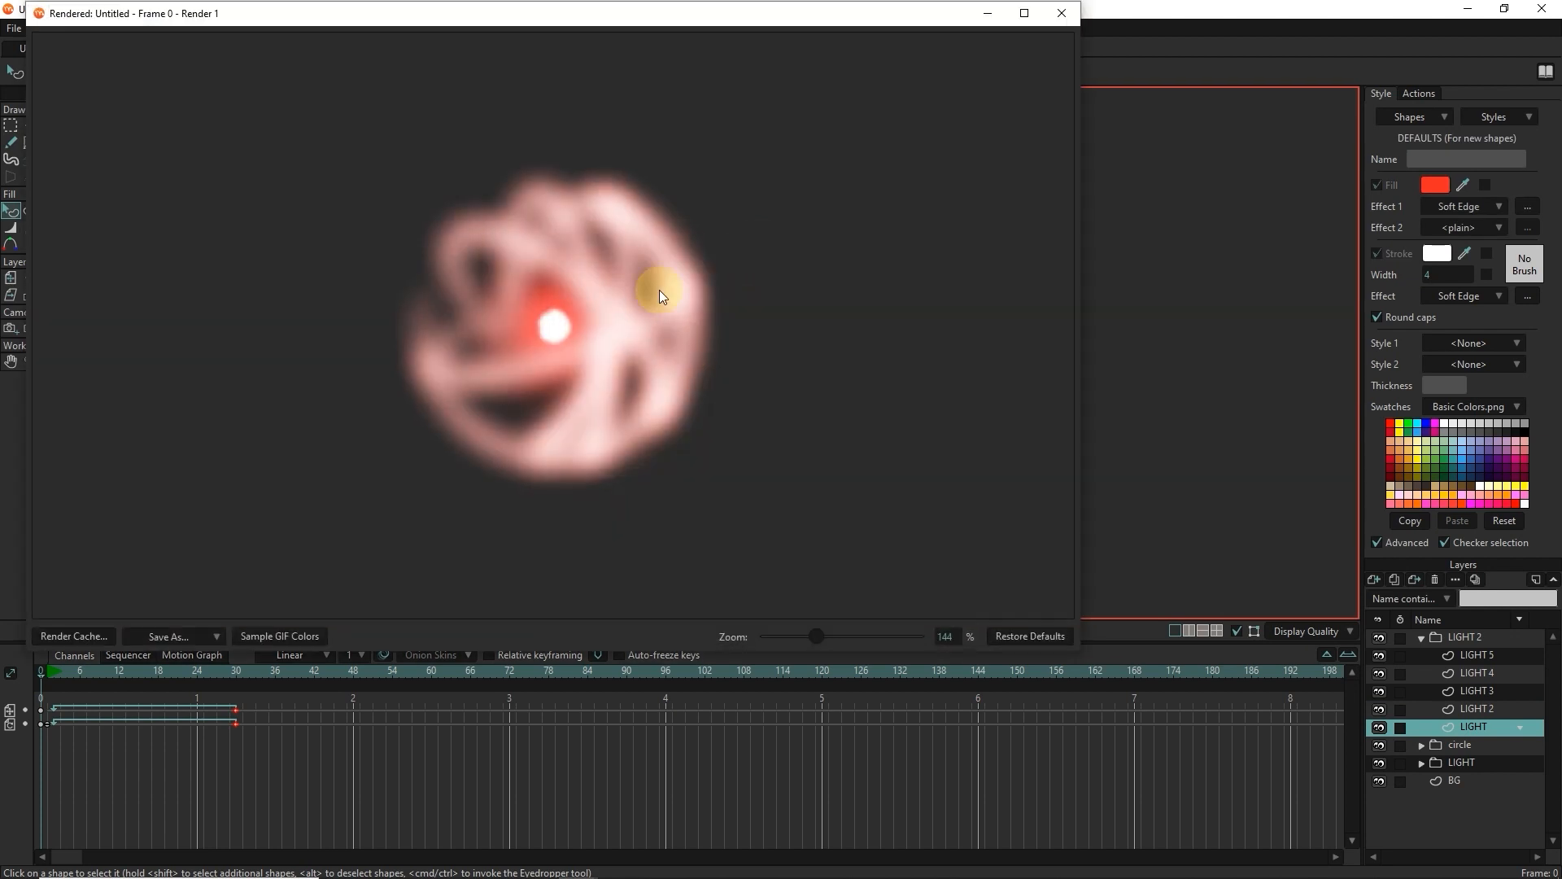
{"action": "left_click", "coordinate": [1058, 12]}
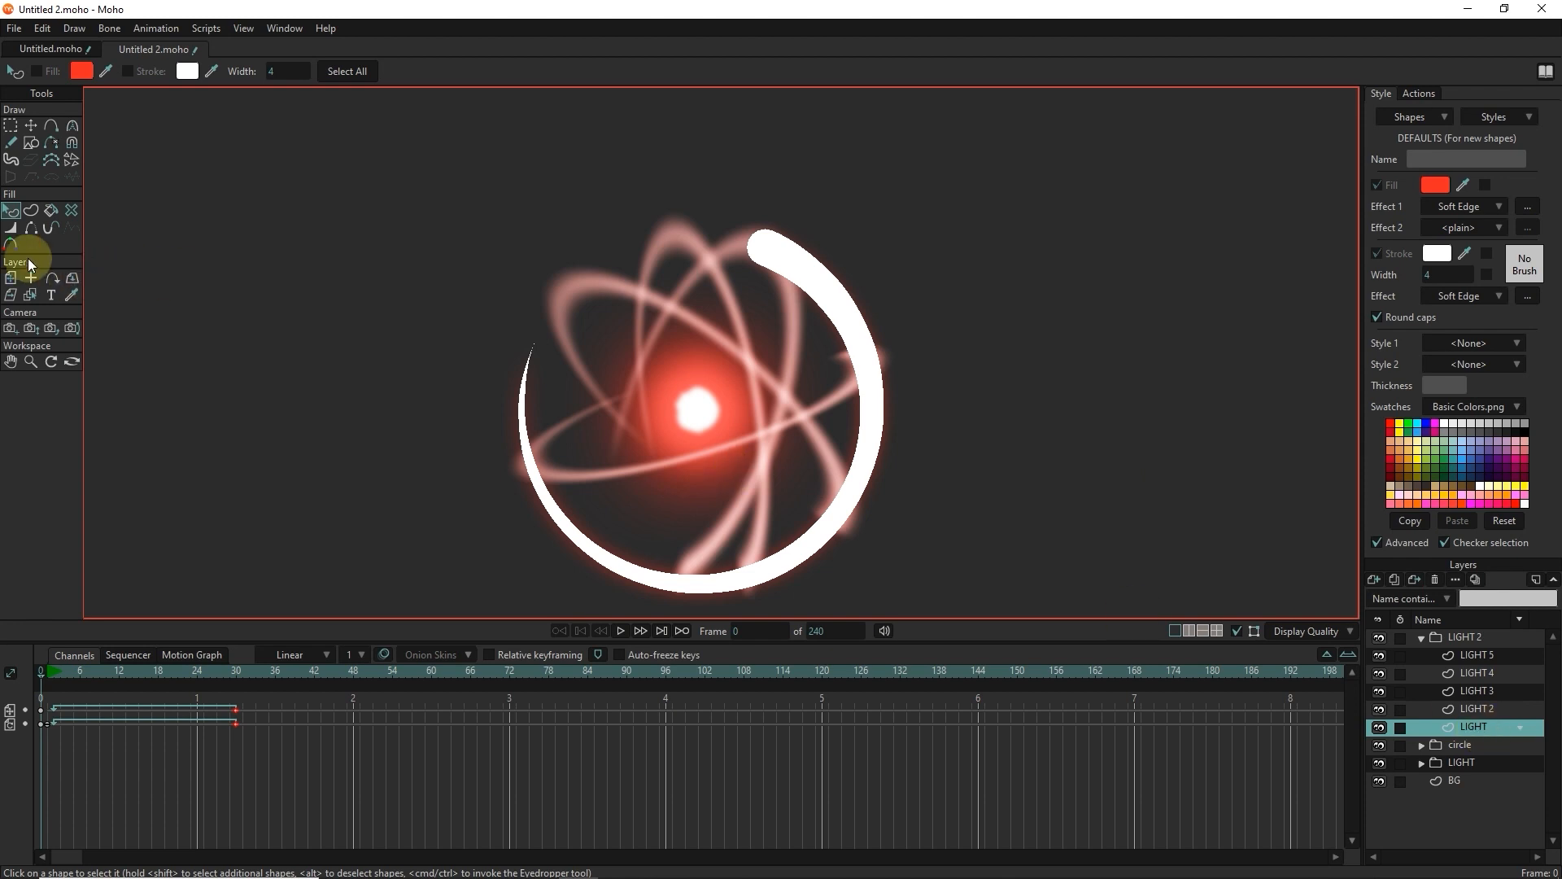
Step: Set the stroke effect of the white LIGHT ring to plain, removing its Soft Edge
{"action": "left_click", "coordinate": [857, 352]}
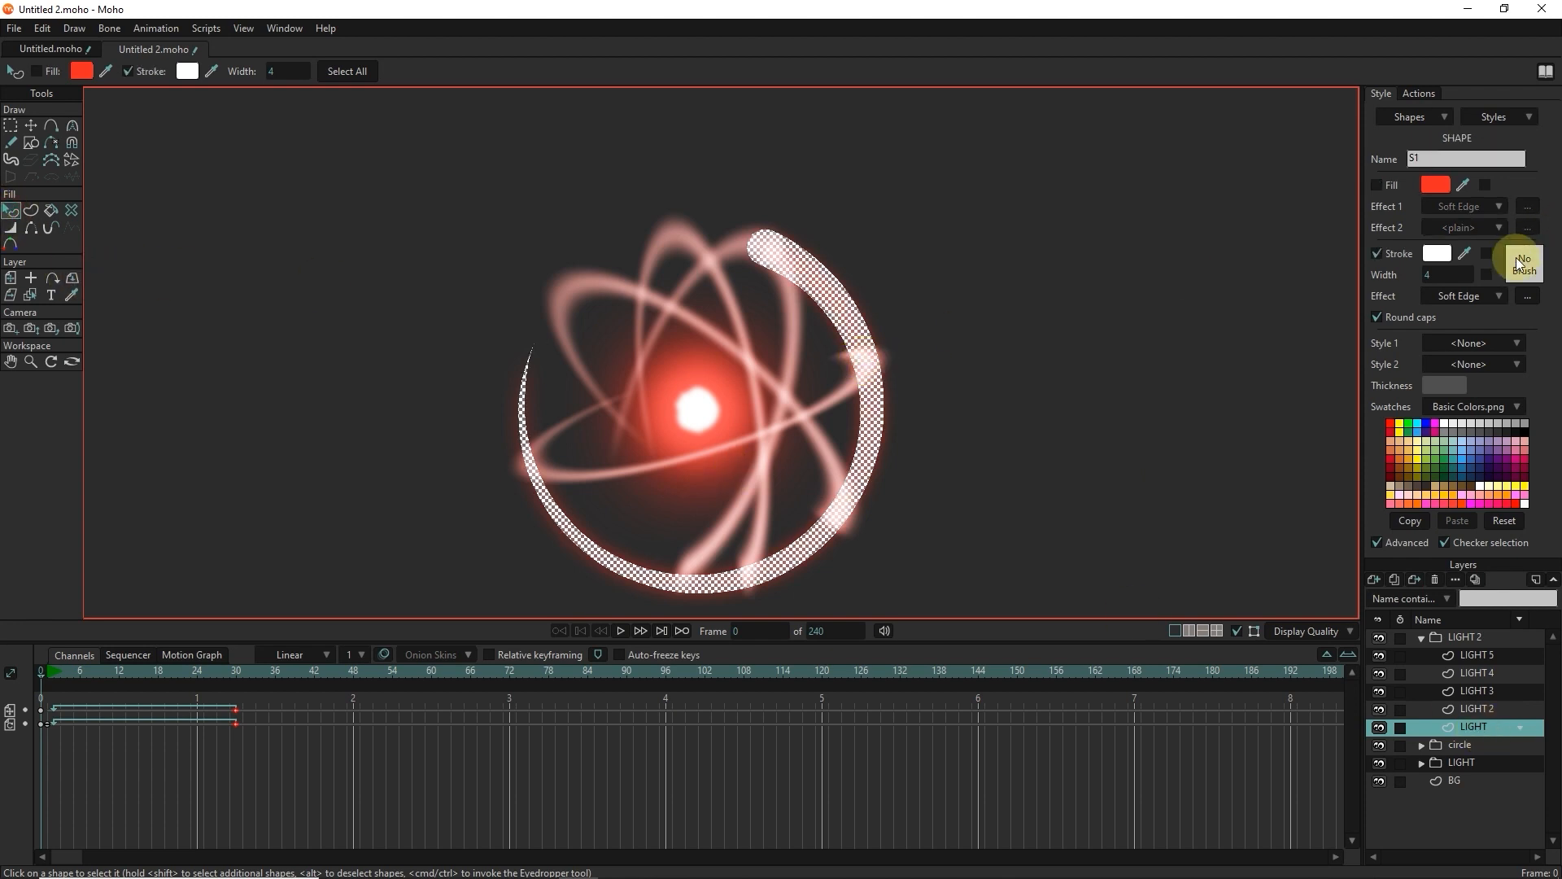
{"action": "left_click", "coordinate": [1491, 294]}
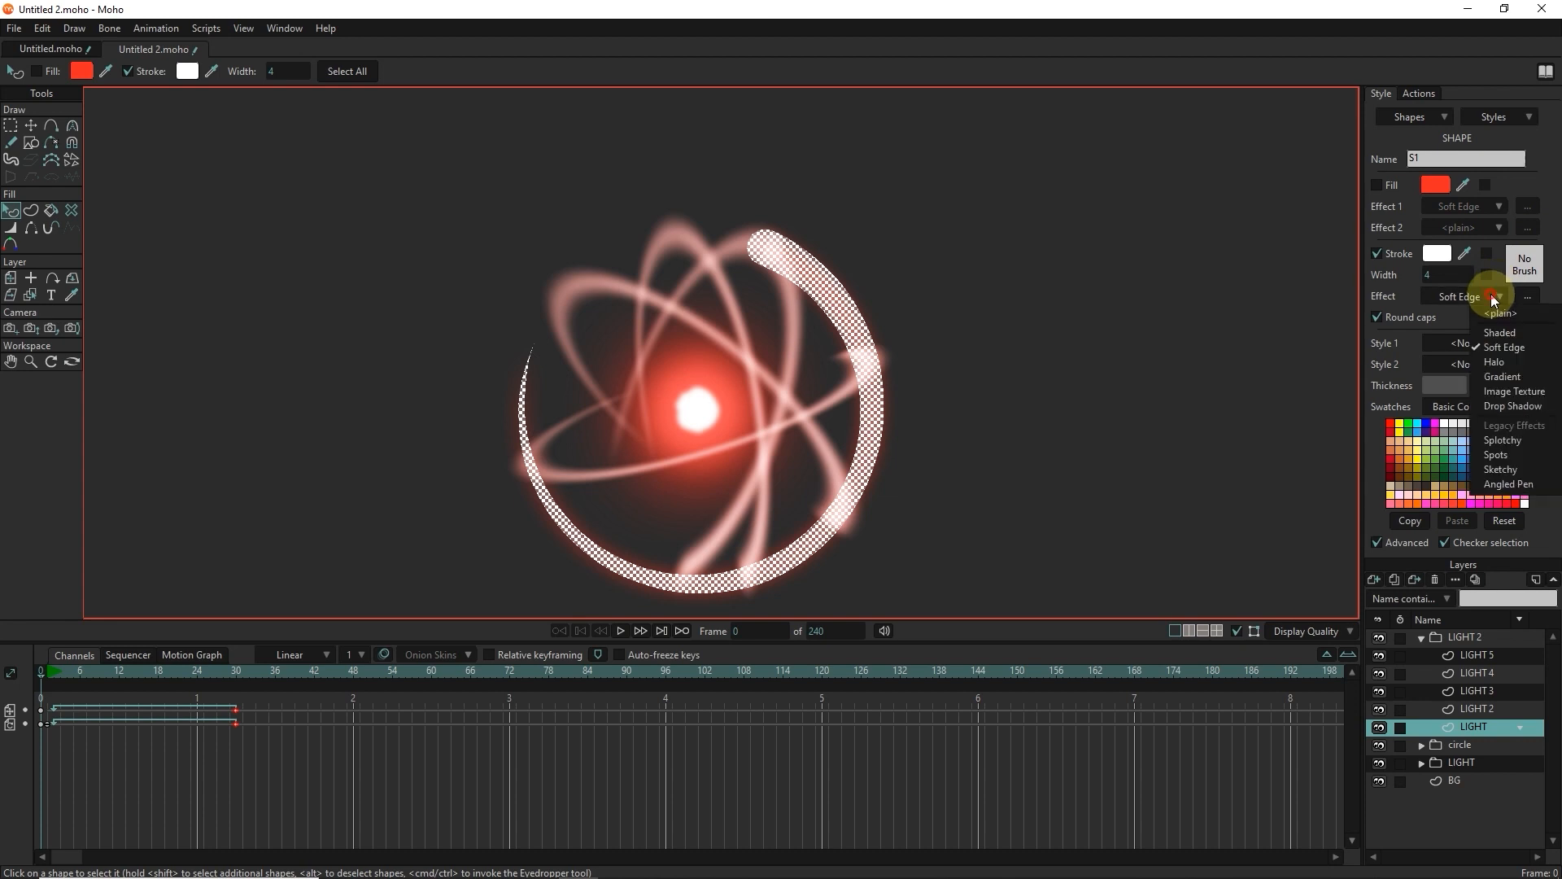
{"action": "left_click", "coordinate": [1496, 314]}
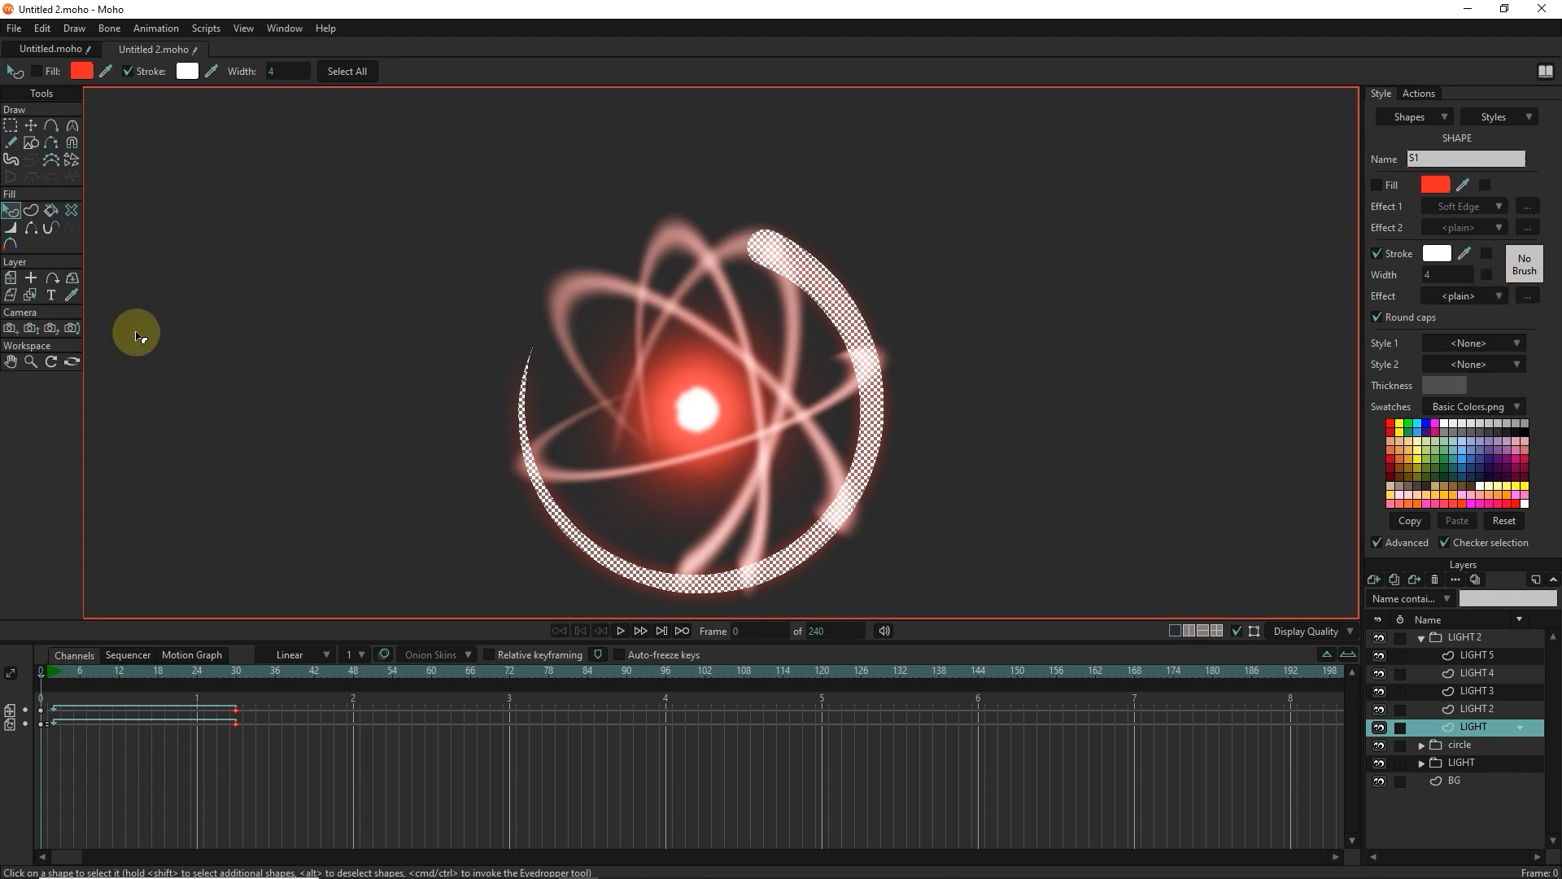
Step: Thin the white LIGHT ring by reducing the line width of all its points to about 190 percent, and render the frame
{"action": "left_click", "coordinate": [10, 228]}
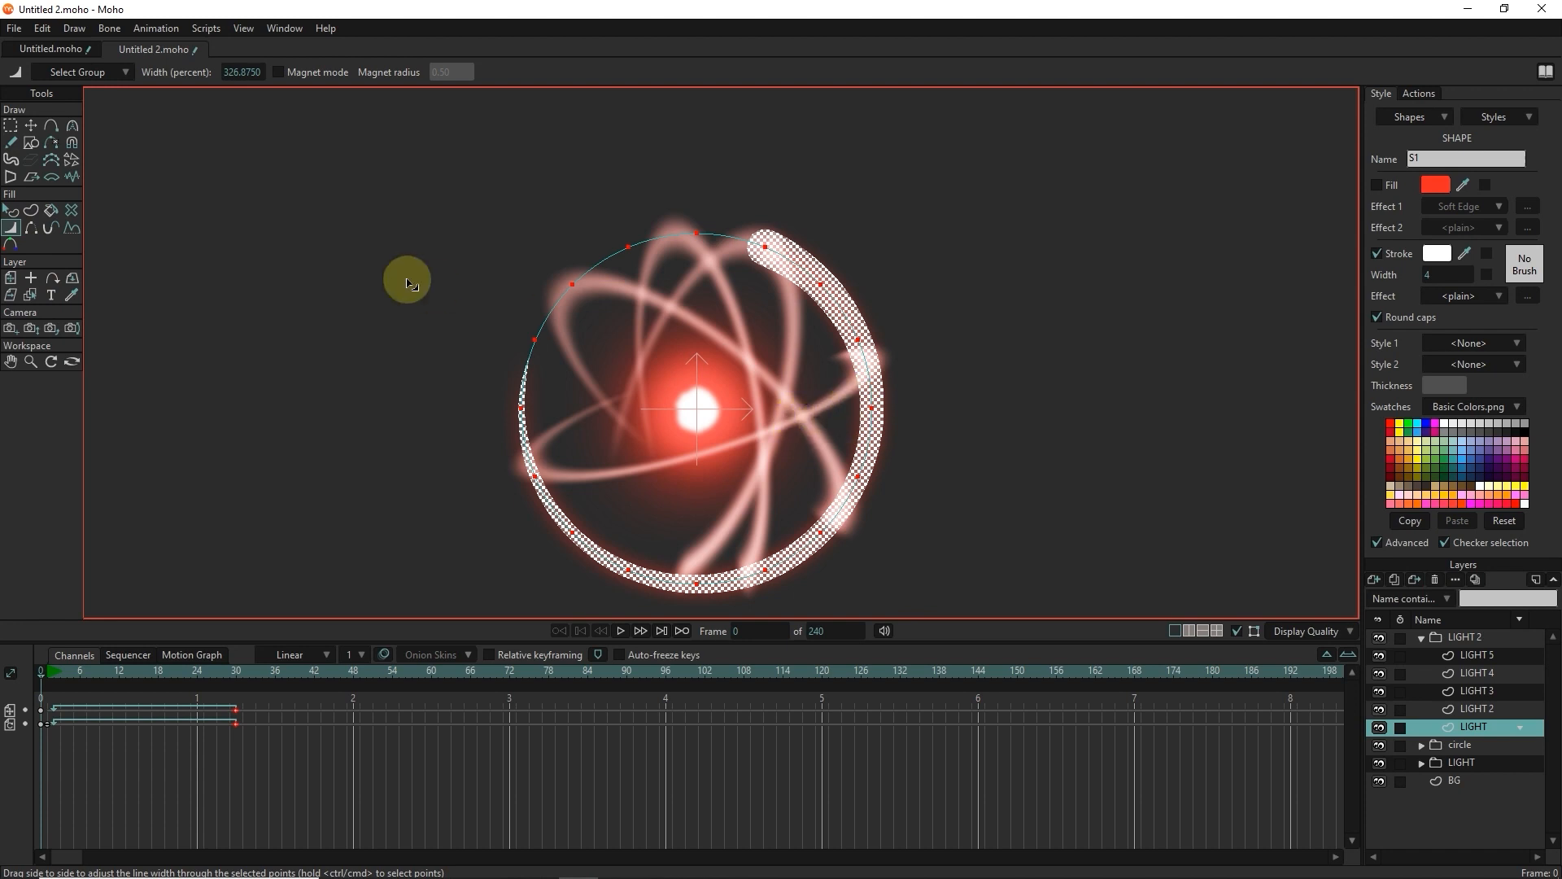
{"action": "left_click", "coordinate": [11, 126]}
{"action": "left_click", "coordinate": [181, 199]}
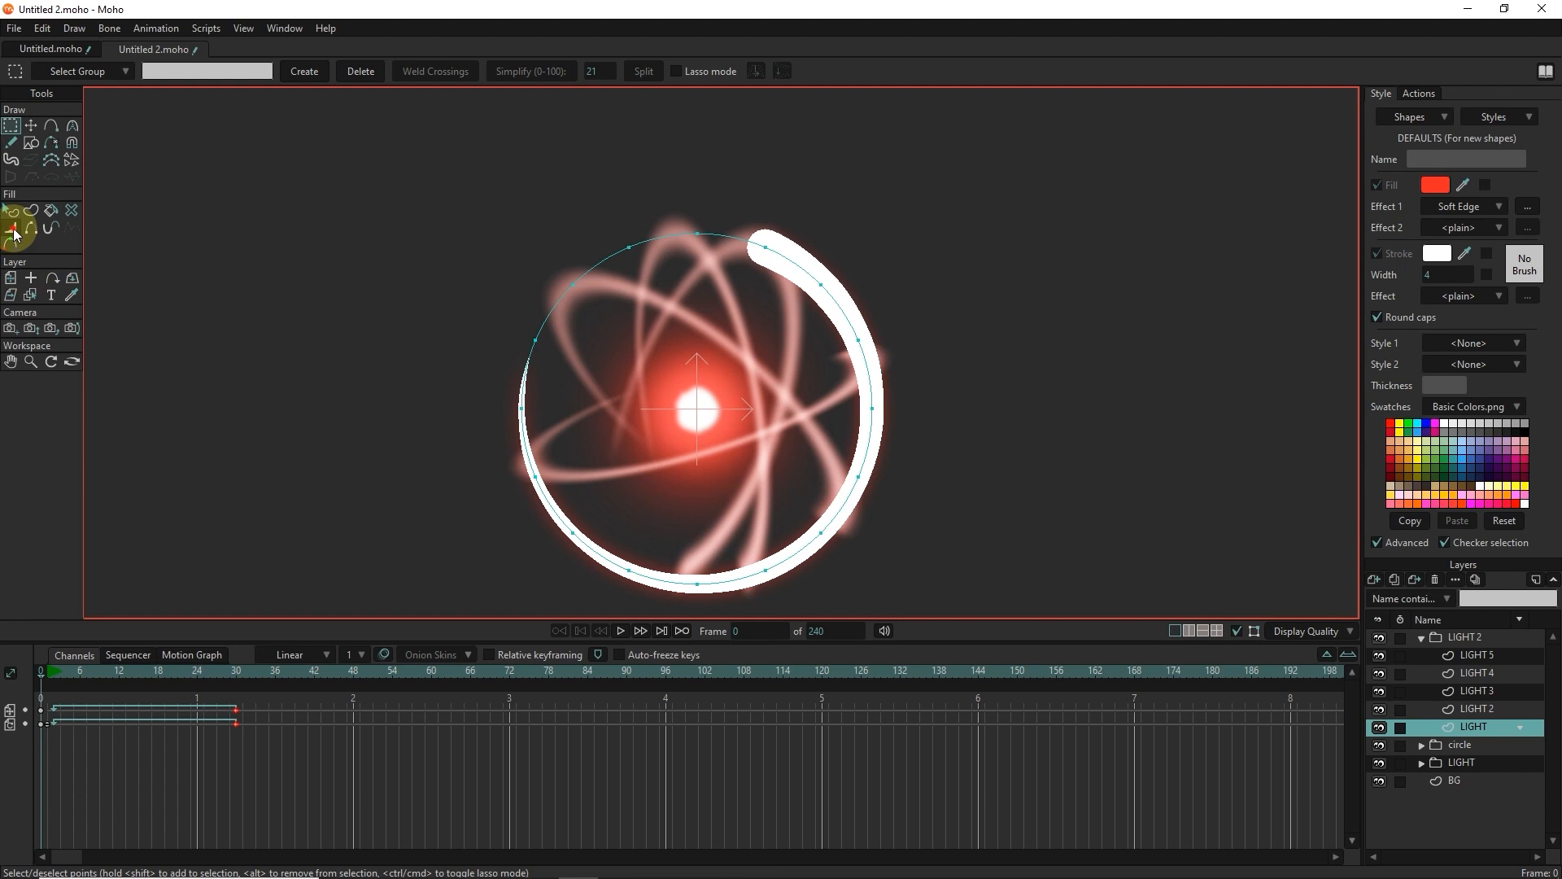
{"action": "left_click", "coordinate": [14, 235]}
{"action": "key", "text": "ctrl+a"}
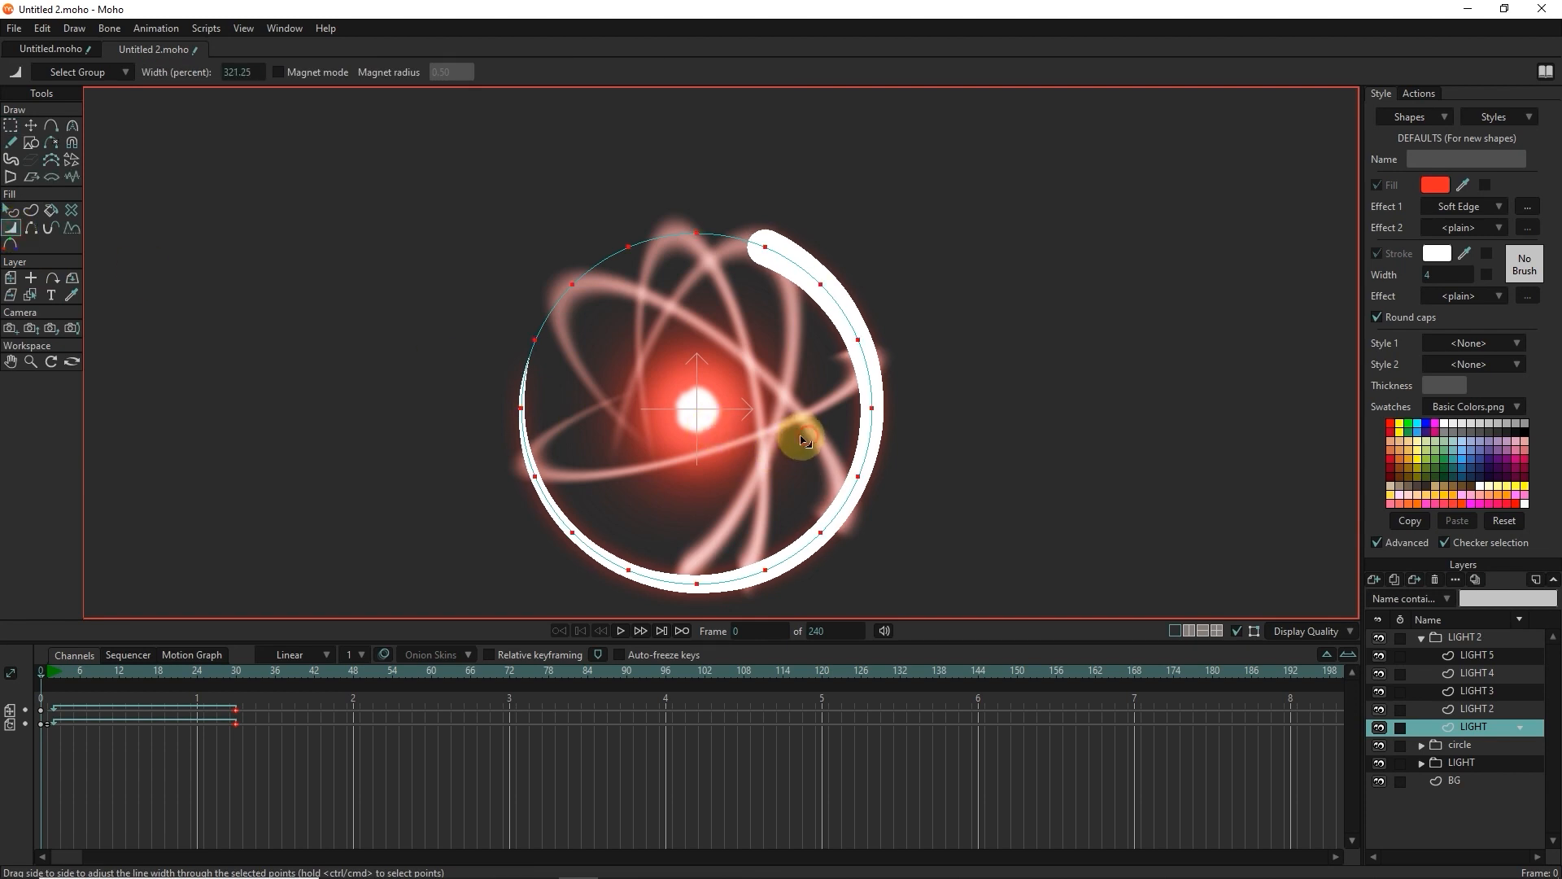
{"action": "left_click_drag", "start_coordinate": [804, 440], "coordinate": [769, 438]}
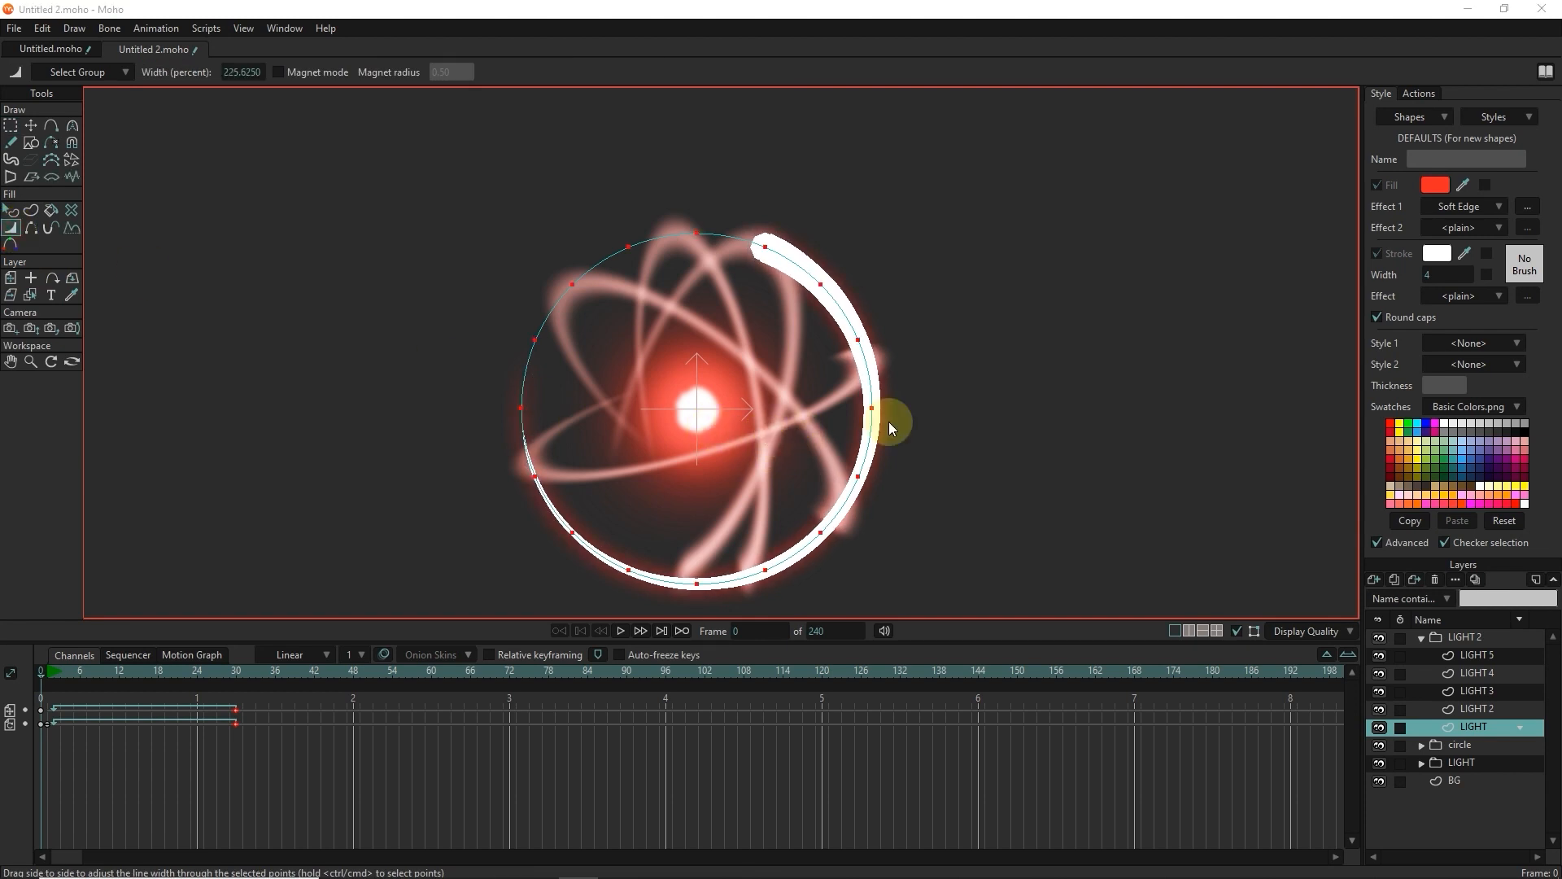
{"action": "key", "text": "ctrl+r"}
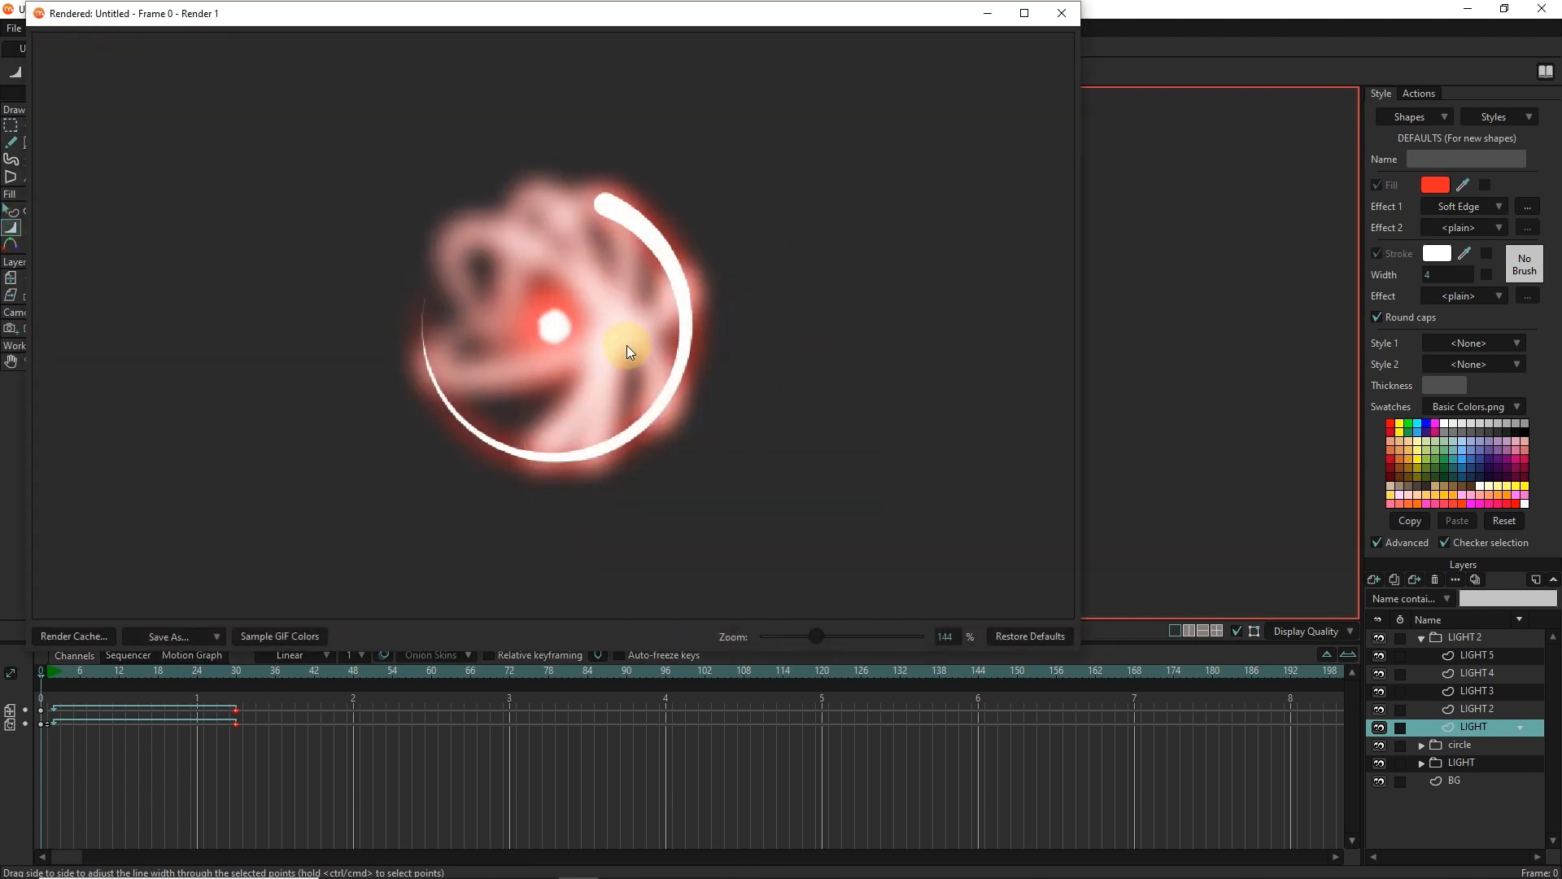
{"action": "left_click", "coordinate": [1064, 14]}
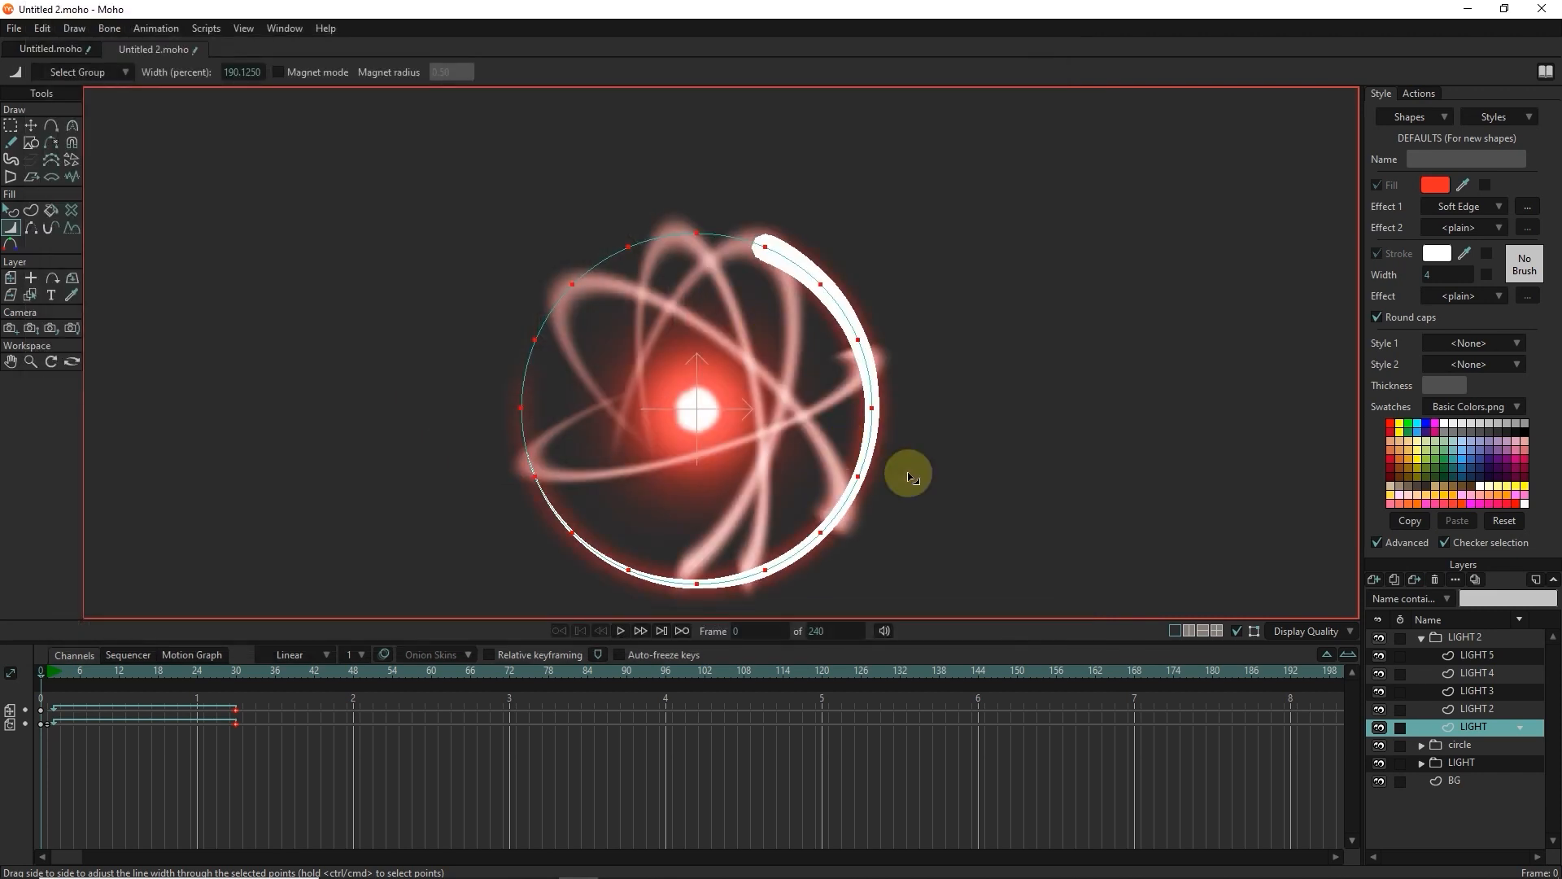
Step: Set the white LIGHT 2 ring's stroke effect to plain and reduce the line width of all its points to about 211 percent
{"action": "left_click", "coordinate": [1496, 709]}
{"action": "left_click", "coordinate": [1502, 298]}
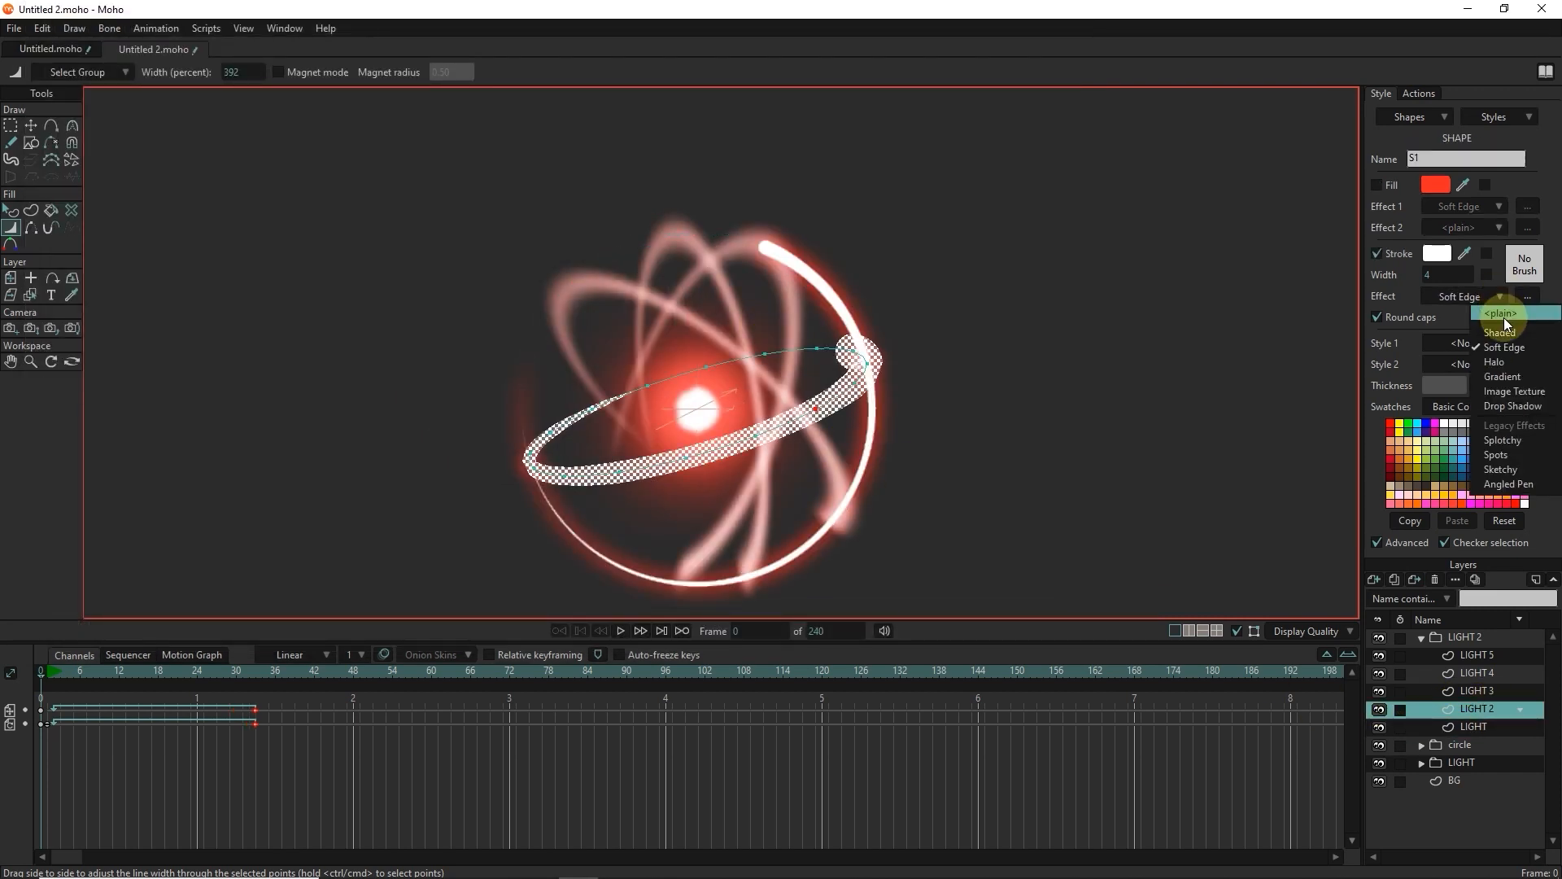
{"action": "left_click", "coordinate": [1113, 384]}
{"action": "key", "text": "ctrl+a"}
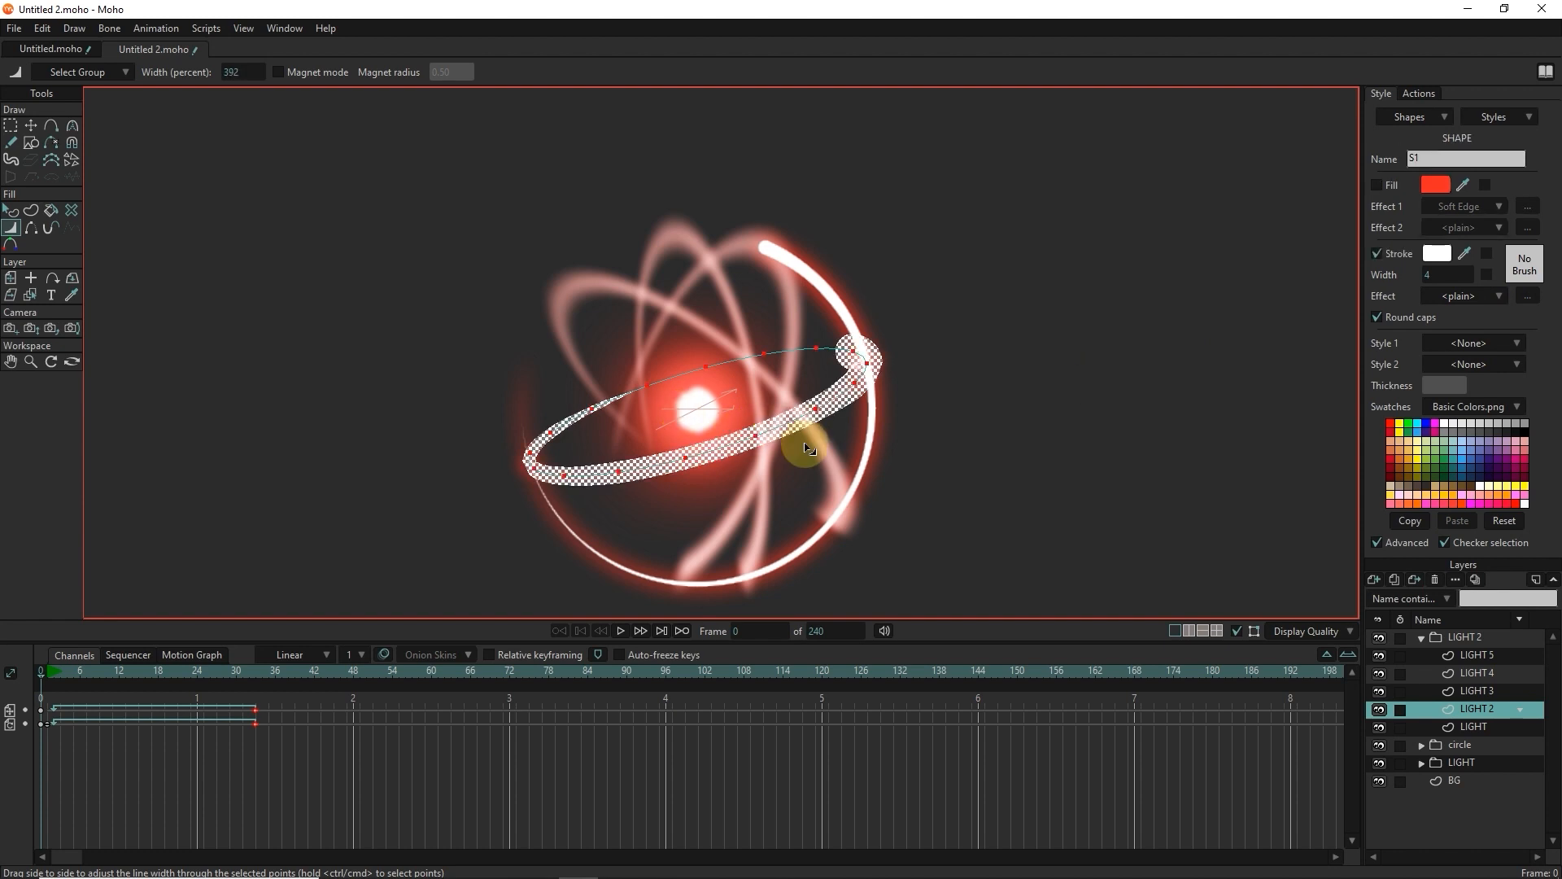
{"action": "left_click_drag", "start_coordinate": [812, 446], "coordinate": [749, 429]}
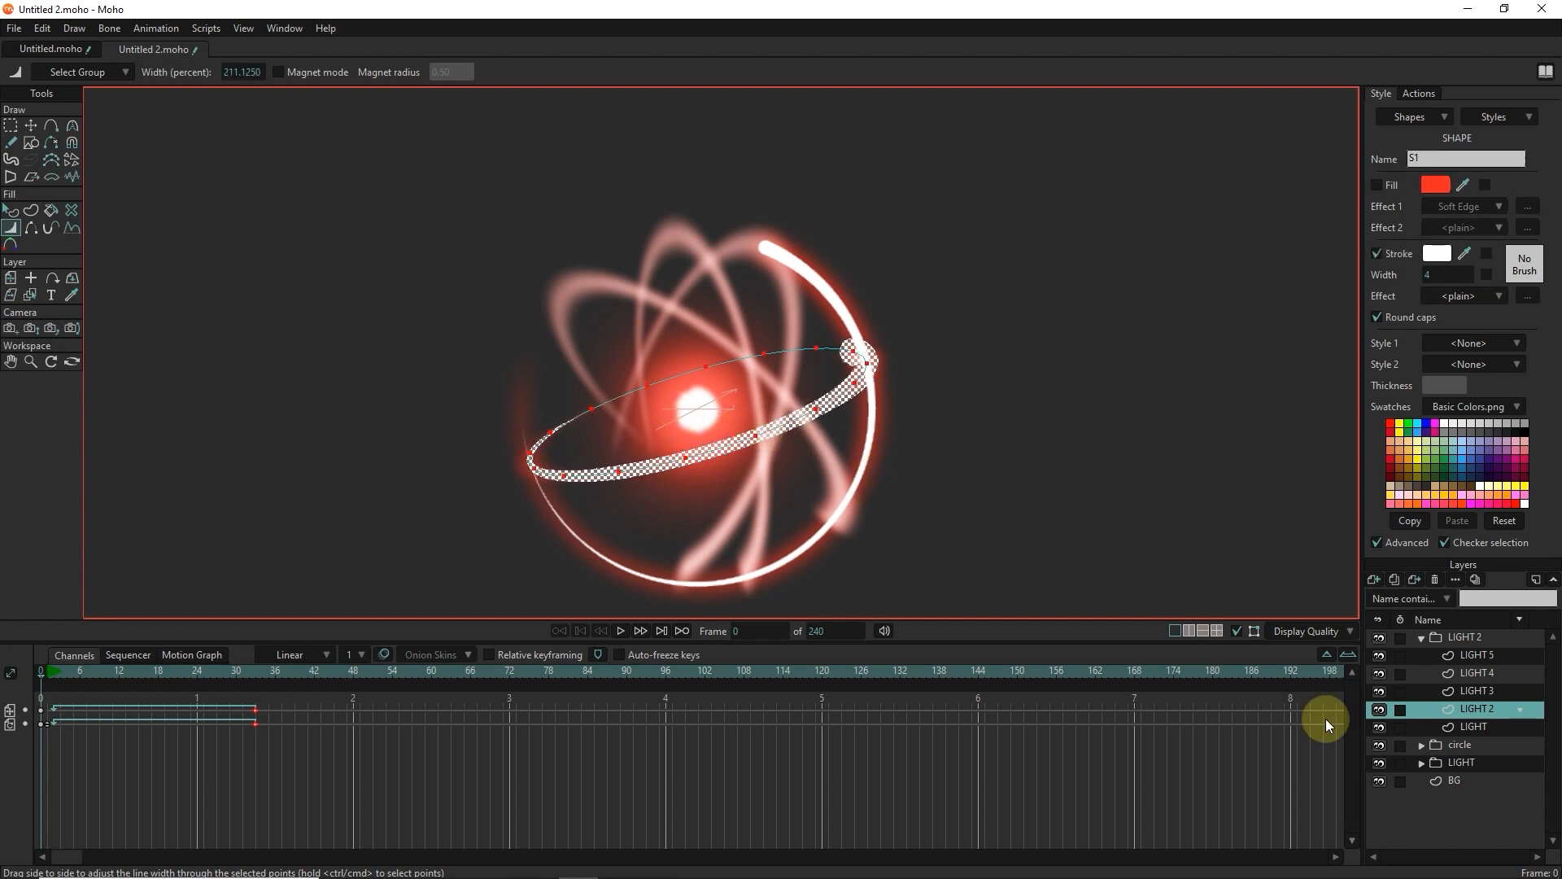
Step: Set the white LIGHT 3 ring's stroke effect to plain and reduce its line width to about 235 percent across all points
{"action": "left_click", "coordinate": [1482, 690]}
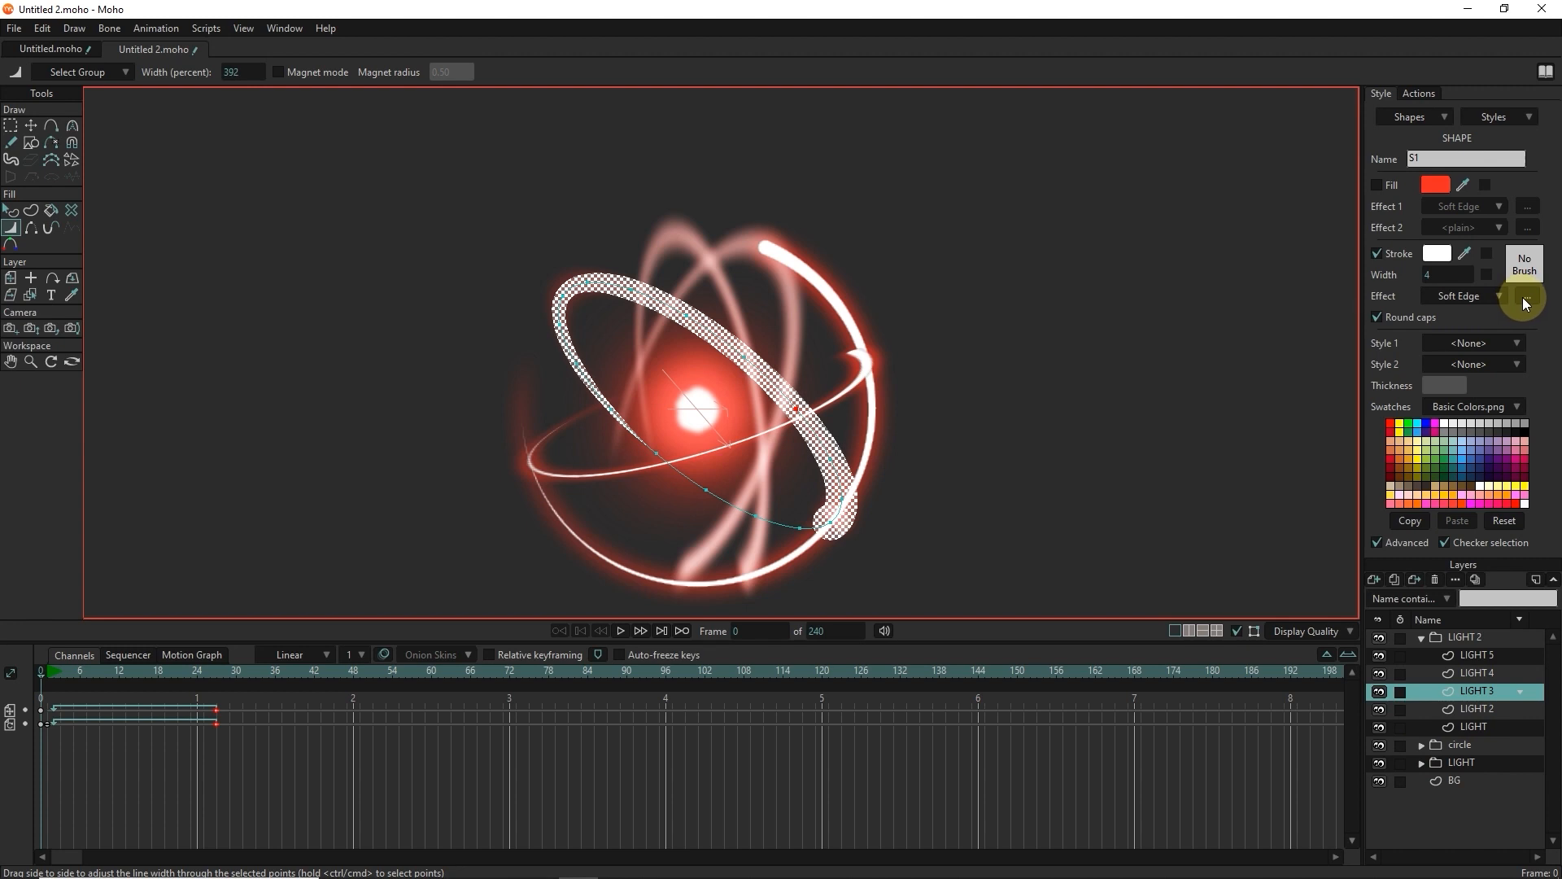
{"action": "left_click", "coordinate": [1489, 298]}
{"action": "left_click", "coordinate": [1502, 313]}
{"action": "key", "text": "ctrl+a"}
{"action": "left_click_drag", "start_coordinate": [738, 405], "coordinate": [698, 411]}
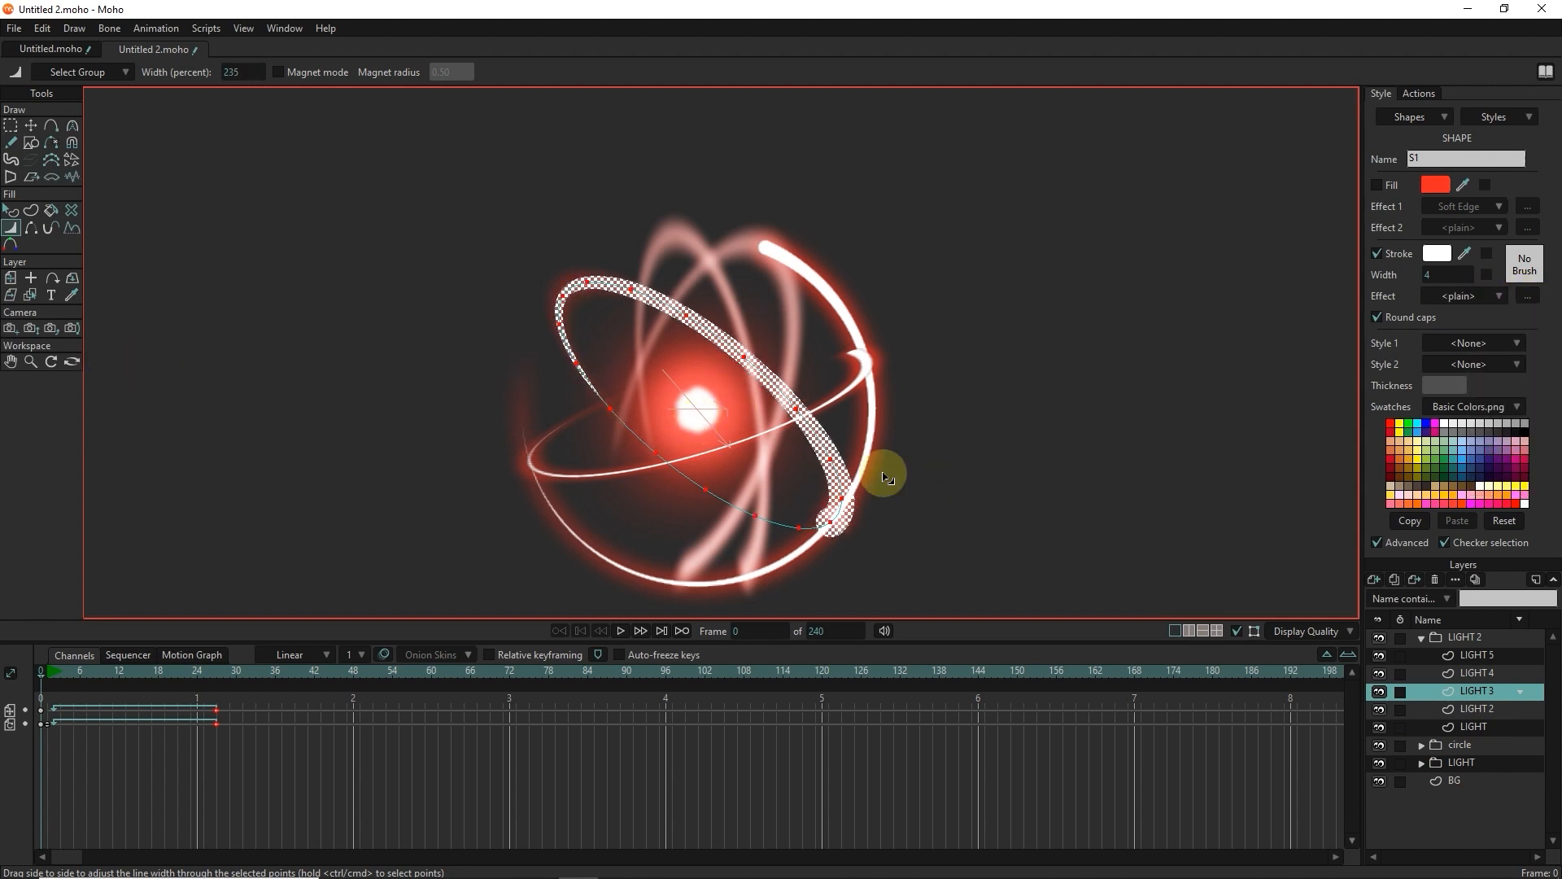
Step: Set the white LIGHT 4 ring's stroke effect to plain and reduce its line width to about 204 percent across all points
{"action": "left_click", "coordinate": [1498, 673]}
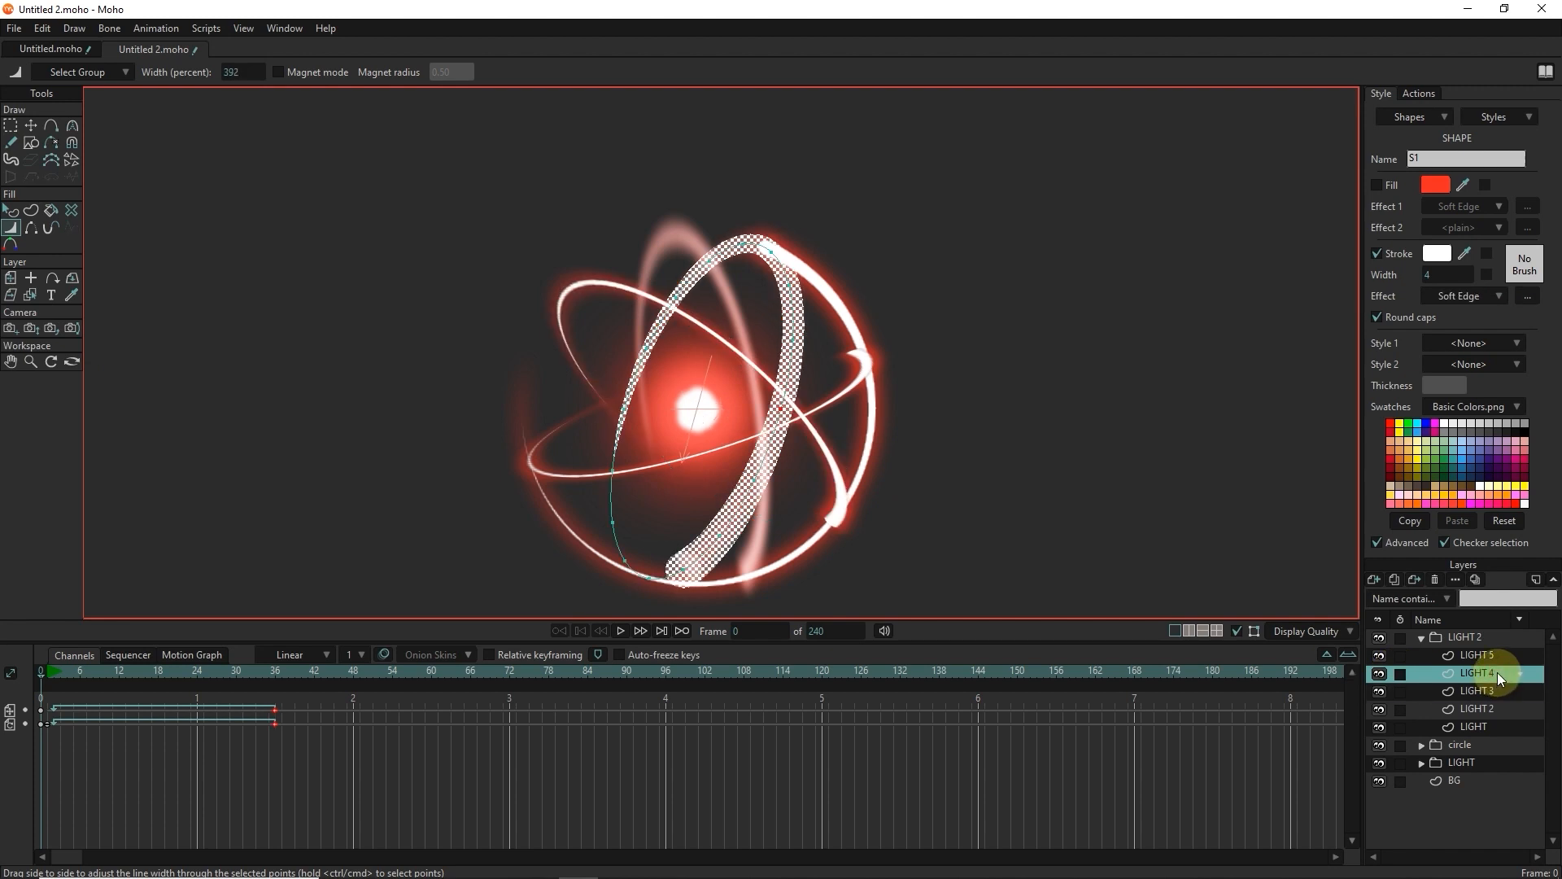
{"action": "left_click", "coordinate": [1516, 296]}
{"action": "left_click", "coordinate": [1497, 314]}
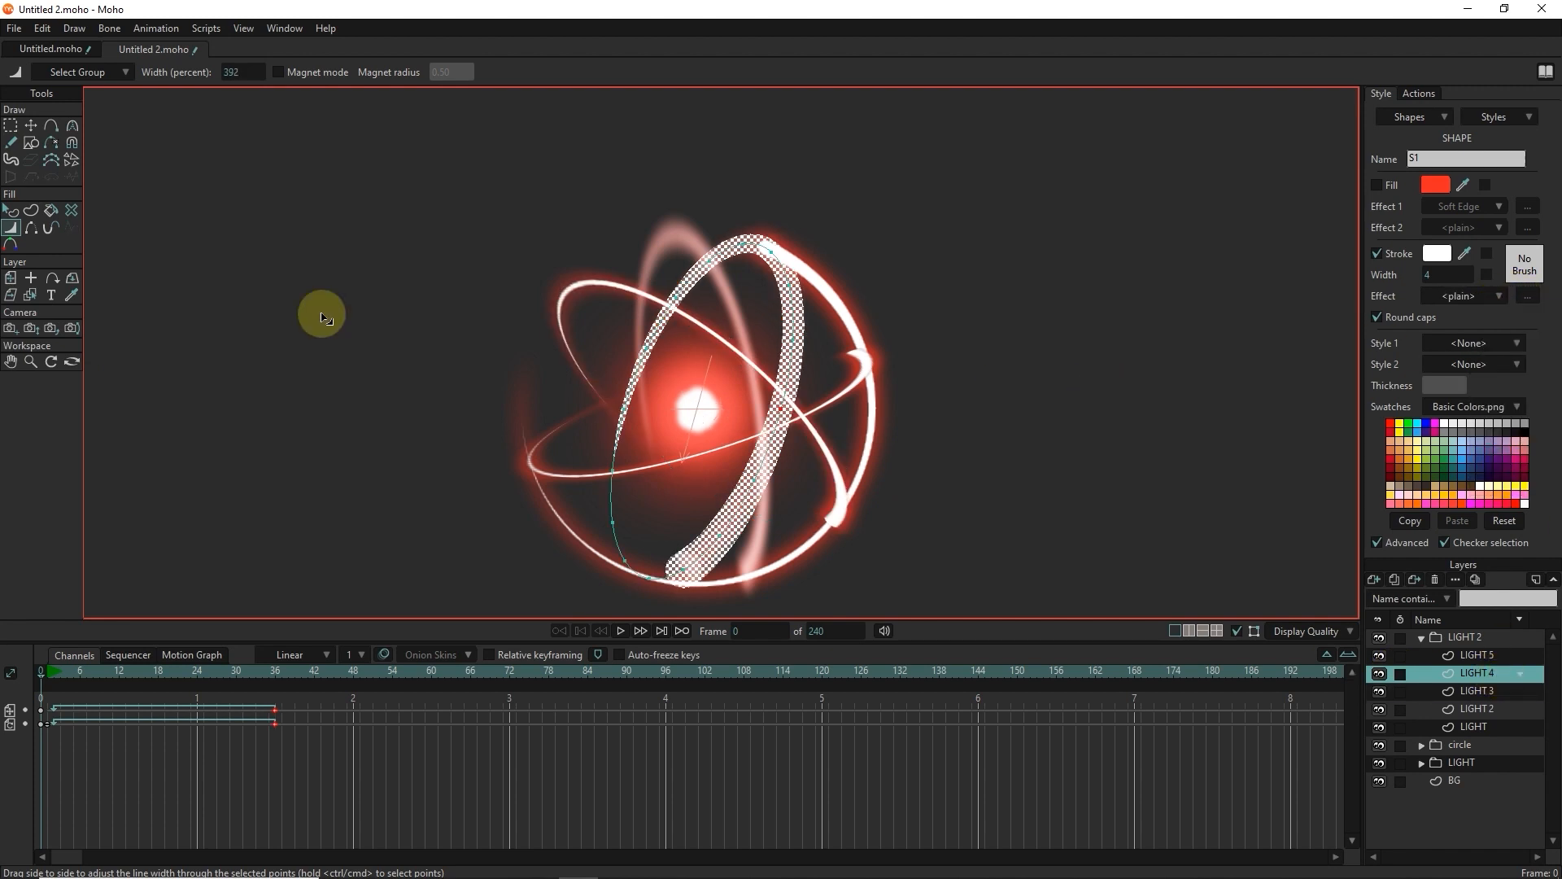
{"action": "key", "text": "ctrl+a"}
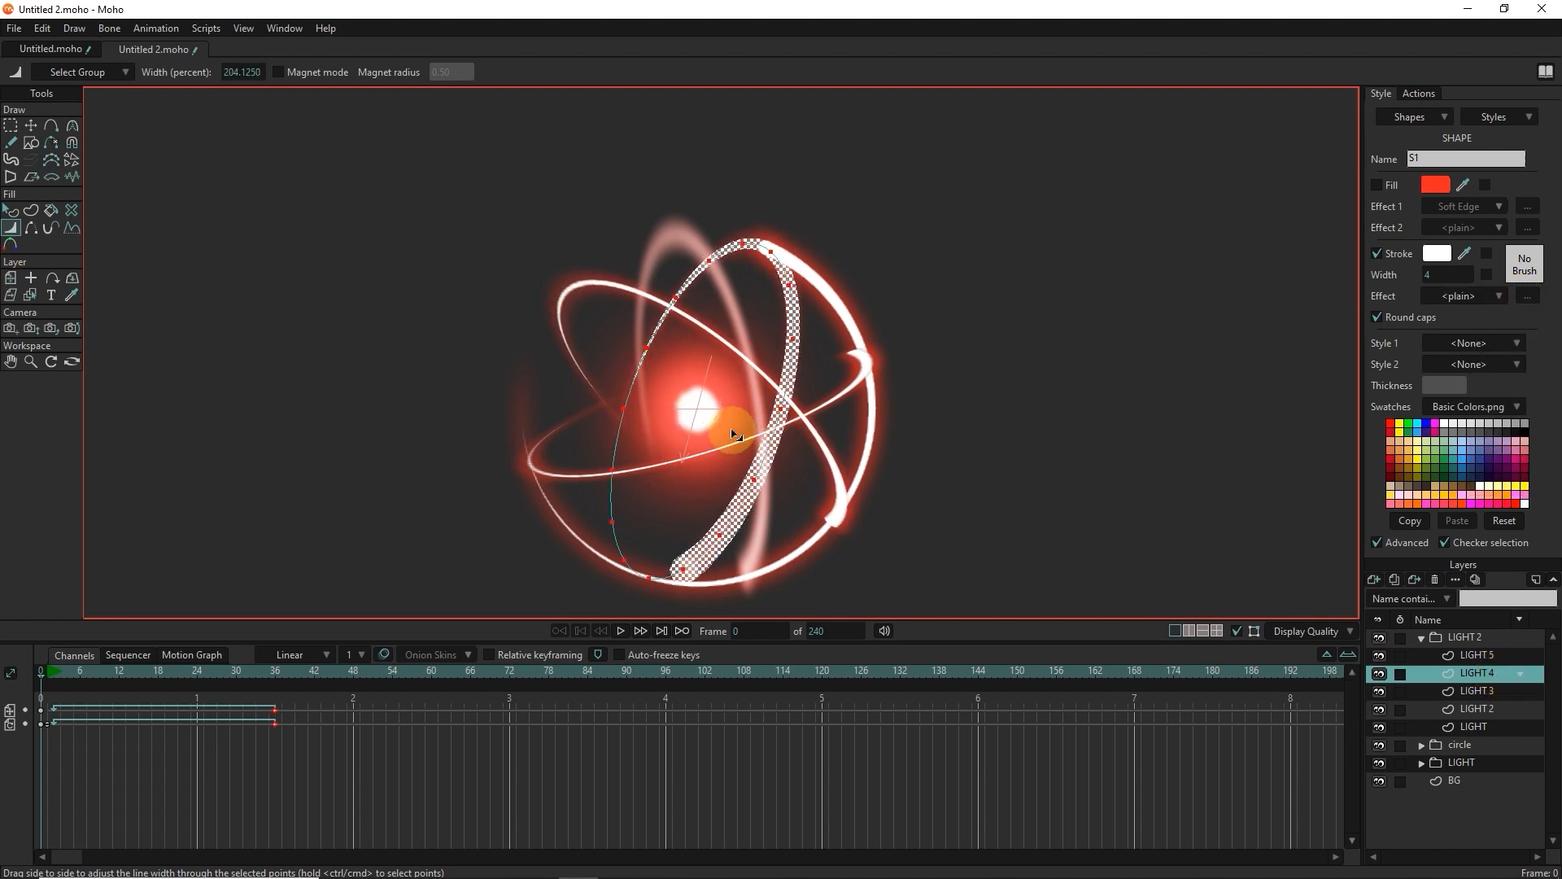
{"action": "left_click_drag", "start_coordinate": [720, 486], "coordinate": [740, 441]}
Step: Set the white LIGHT 5 ring's stroke effect to plain, reduce its line width to about 237 percent, and render the frame
{"action": "left_click", "coordinate": [1470, 655]}
{"action": "left_click", "coordinate": [1465, 297]}
{"action": "left_click", "coordinate": [1481, 315]}
{"action": "left_click_drag", "start_coordinate": [777, 469], "coordinate": [886, 491]}
{"action": "mouse_move", "coordinate": [774, 447]}
{"action": "left_mouse_down"}
{"action": "mouse_move", "coordinate": [743, 454]}
{"action": "mouse_move", "coordinate": [789, 447]}
{"action": "left_mouse_up"}
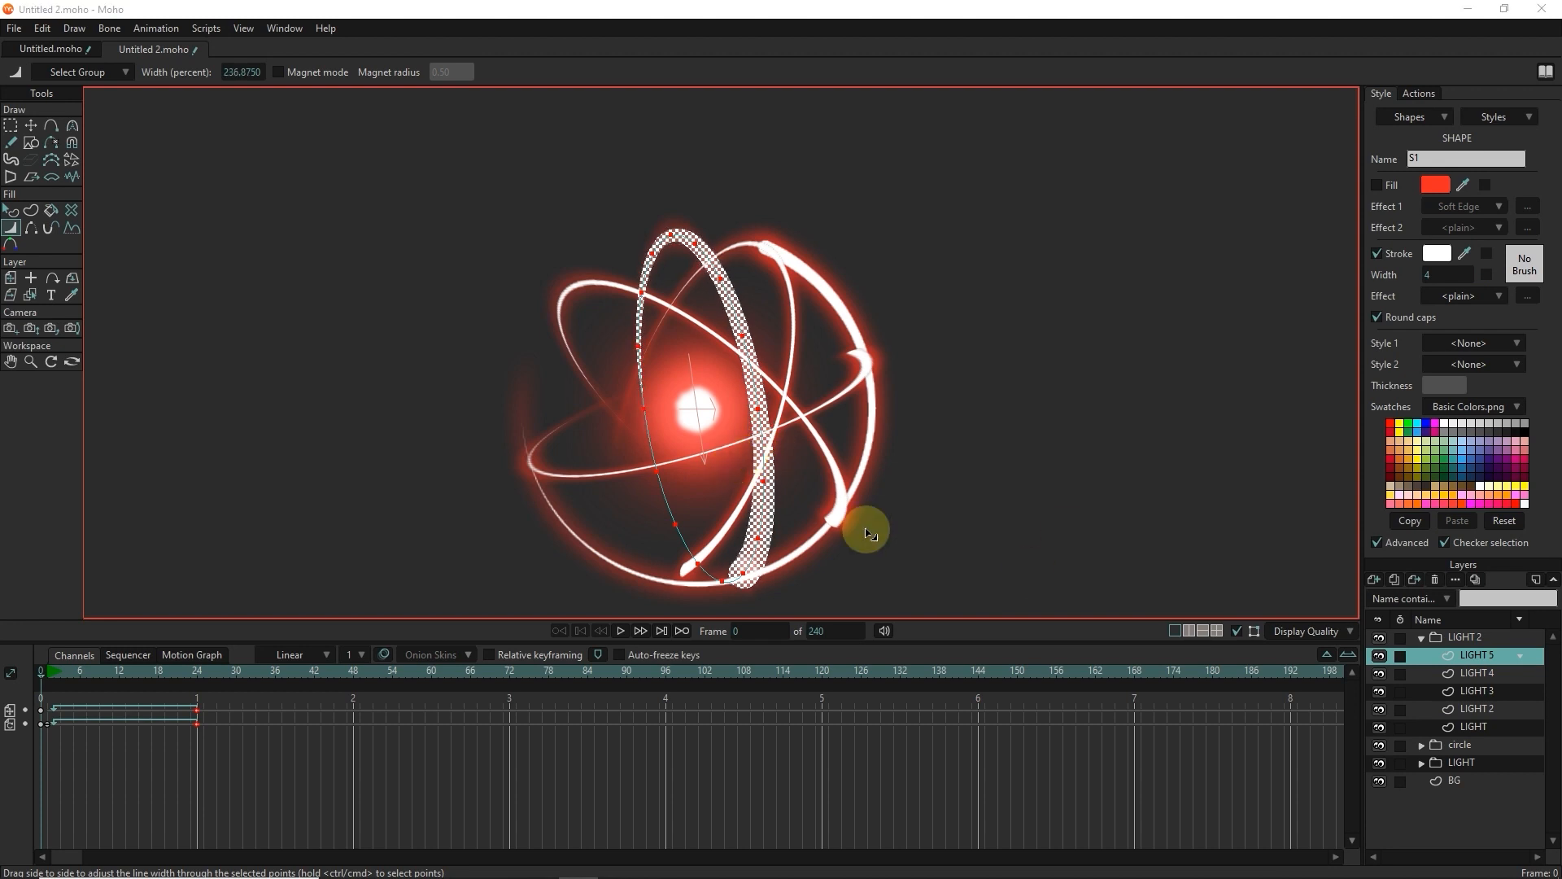
{"action": "key", "text": "ctrl+r"}
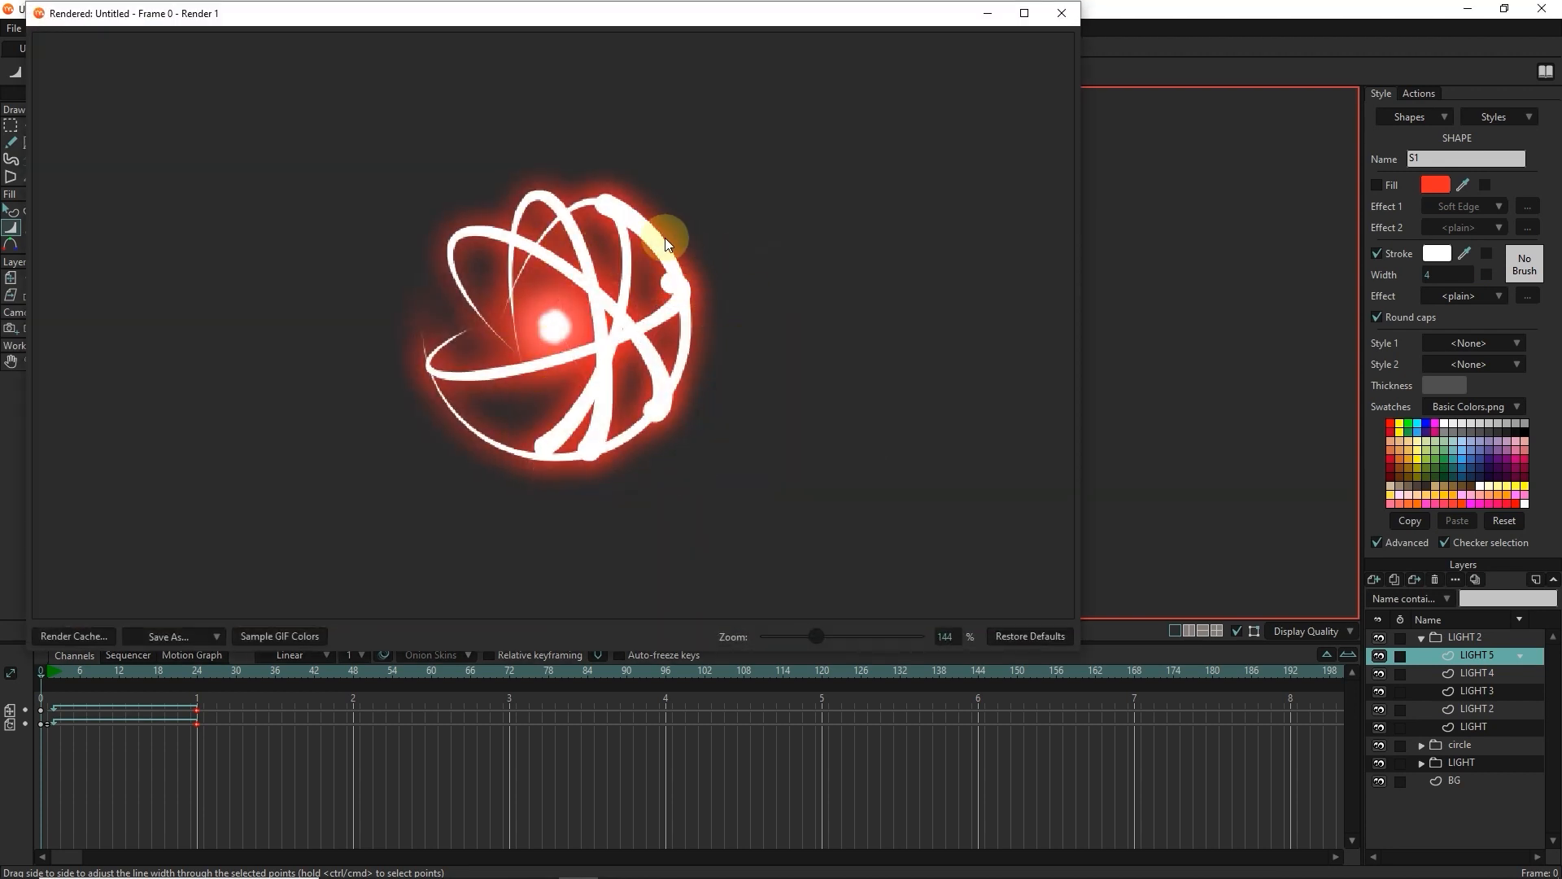
{"action": "left_click", "coordinate": [1061, 13]}
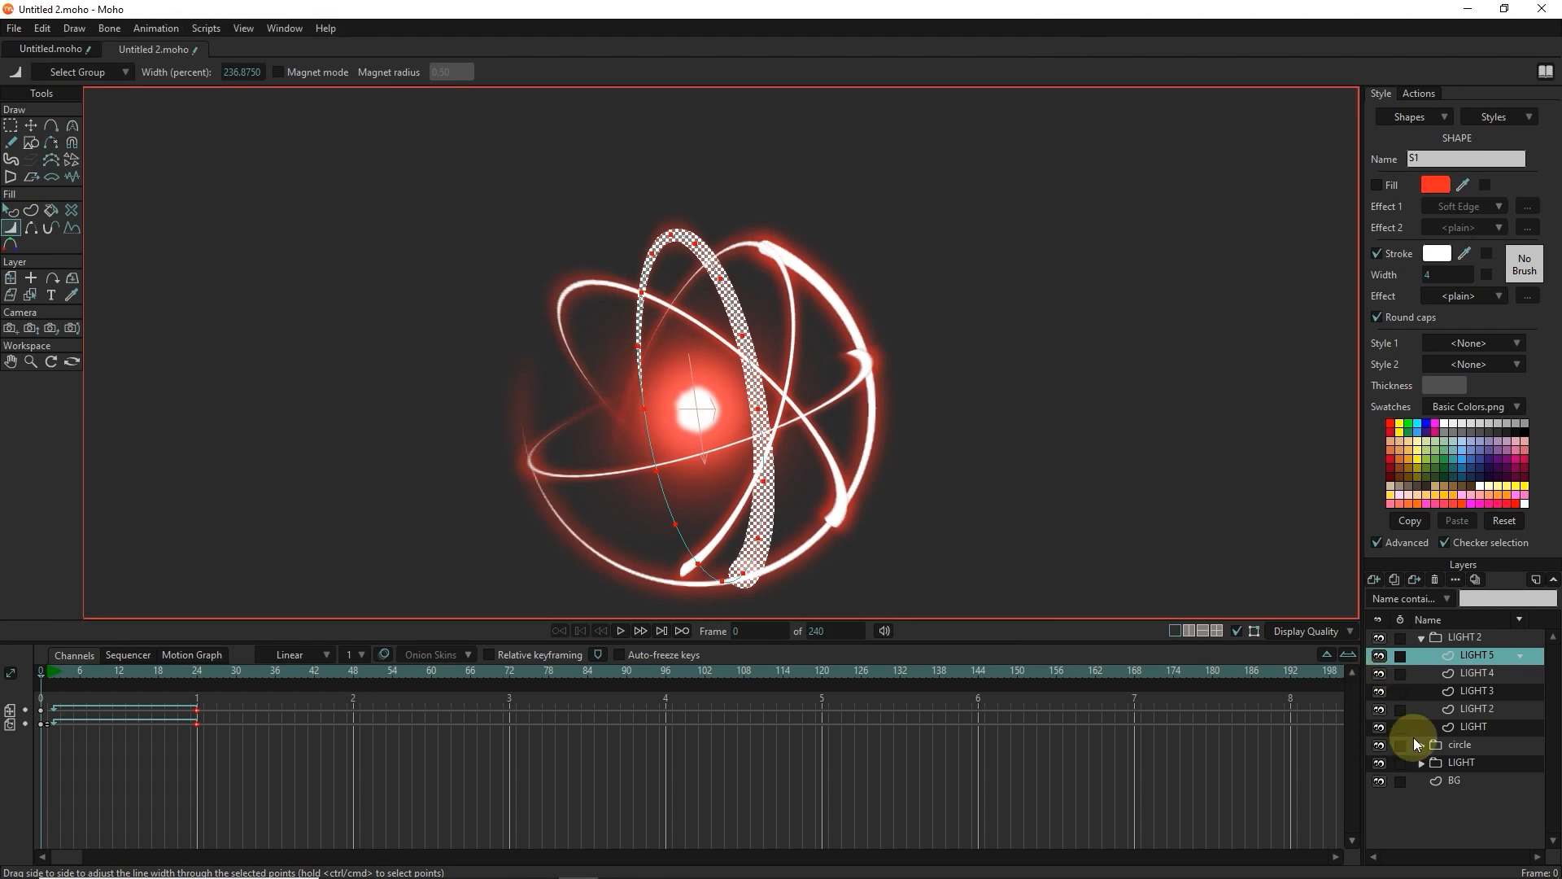
Step: Duplicate the circle 3 layer and move the copy out of the circle group, directly above it
{"action": "left_click", "coordinate": [1420, 636]}
{"action": "left_click", "coordinate": [1422, 655]}
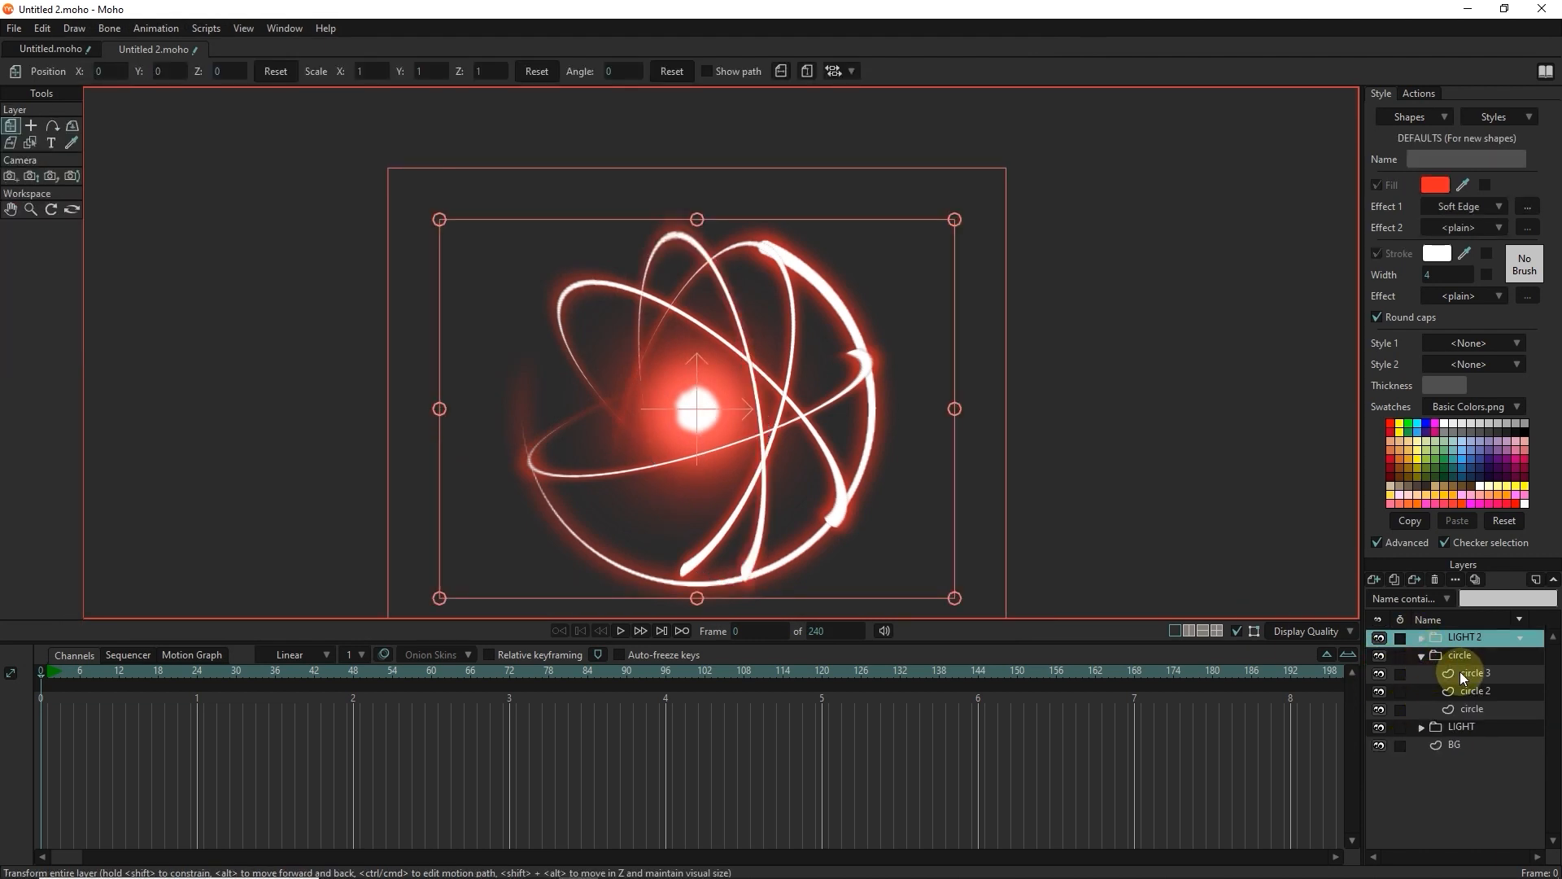
{"action": "left_click", "coordinate": [1463, 672]}
{"action": "left_click", "coordinate": [1396, 579]}
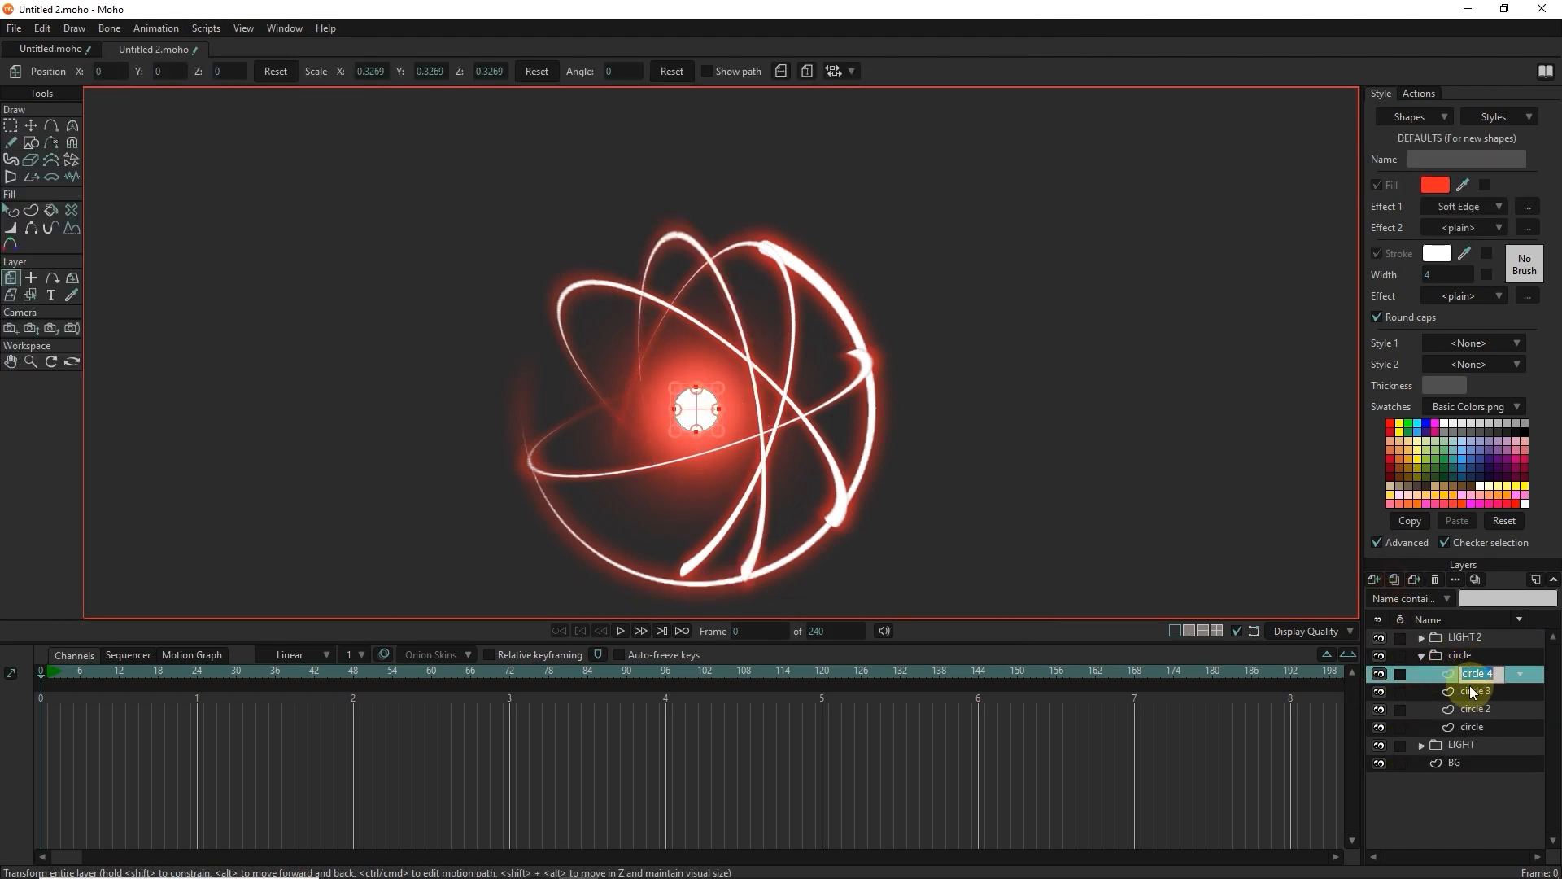
{"action": "mouse_move", "coordinate": [1454, 672]}
{"action": "left_mouse_down"}
{"action": "mouse_move", "coordinate": [1458, 643]}
{"action": "mouse_move", "coordinate": [1482, 642]}
{"action": "mouse_move", "coordinate": [1442, 640]}
{"action": "mouse_move", "coordinate": [1449, 654]}
{"action": "left_mouse_up"}
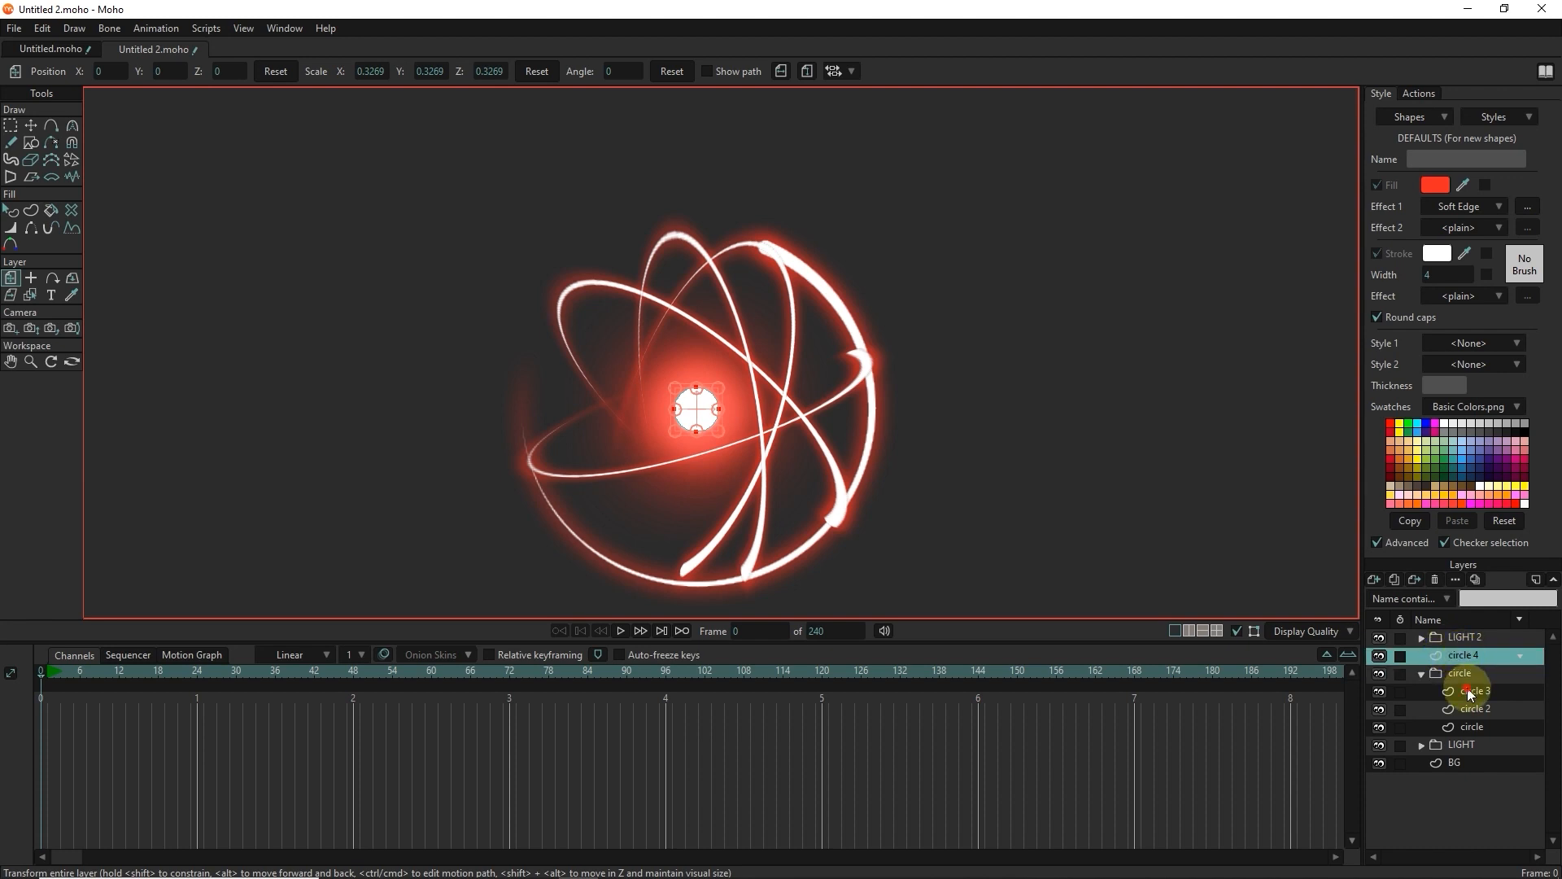
{"action": "left_click", "coordinate": [1422, 673]}
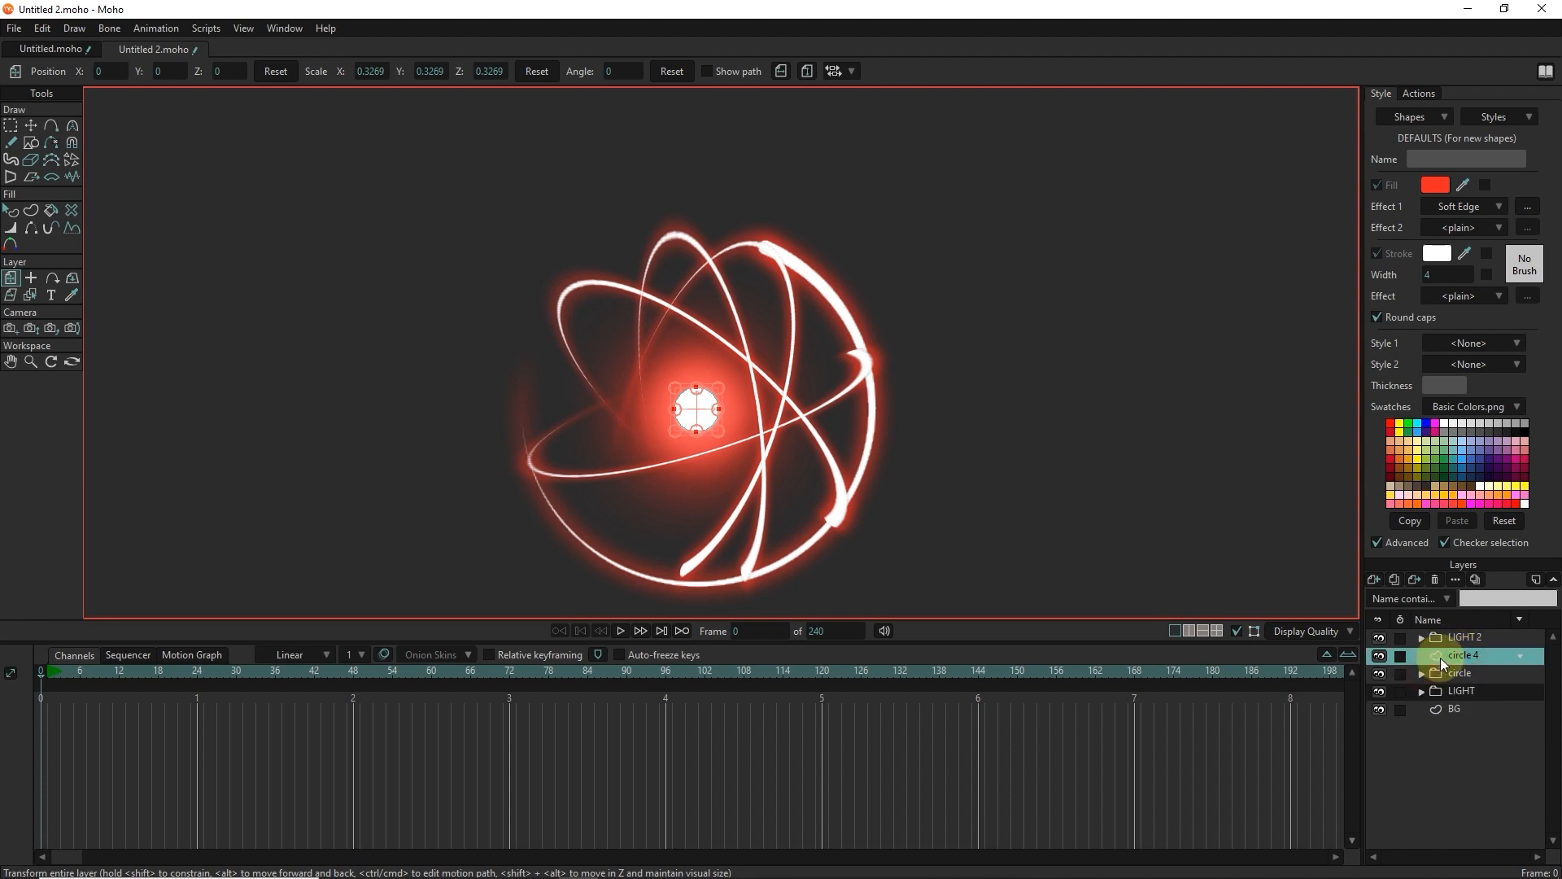
Step: Turn off Noisy outlines and Noisy fills in the layer settings of the copied white circle
{"action": "double_click", "coordinate": [1457, 652]}
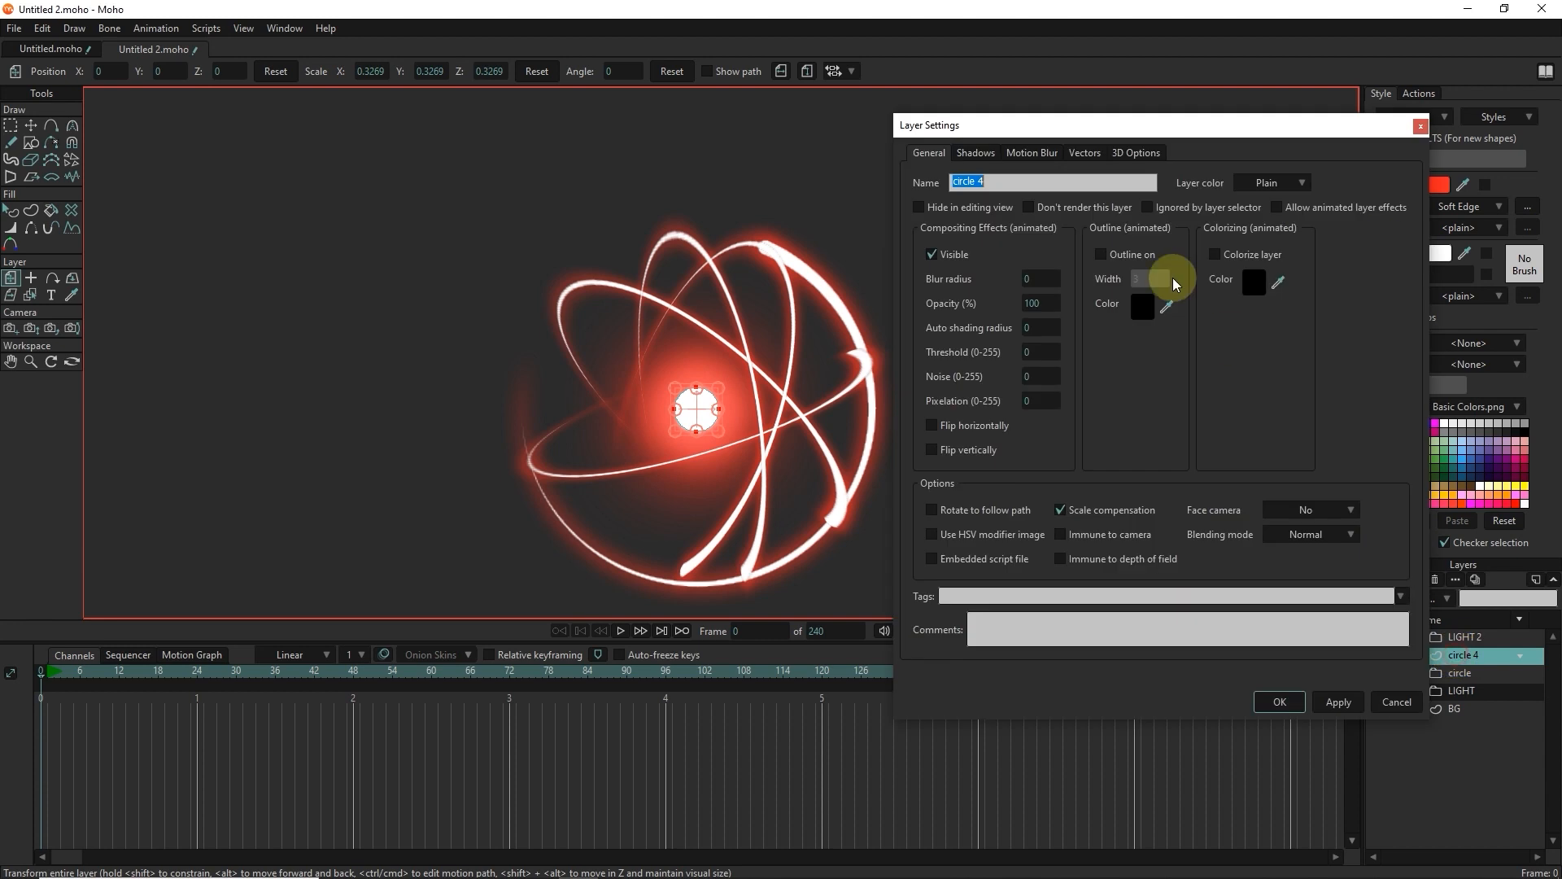
{"action": "left_click", "coordinate": [1085, 153]}
{"action": "left_click", "coordinate": [1063, 206]}
{"action": "left_click", "coordinate": [1071, 234]}
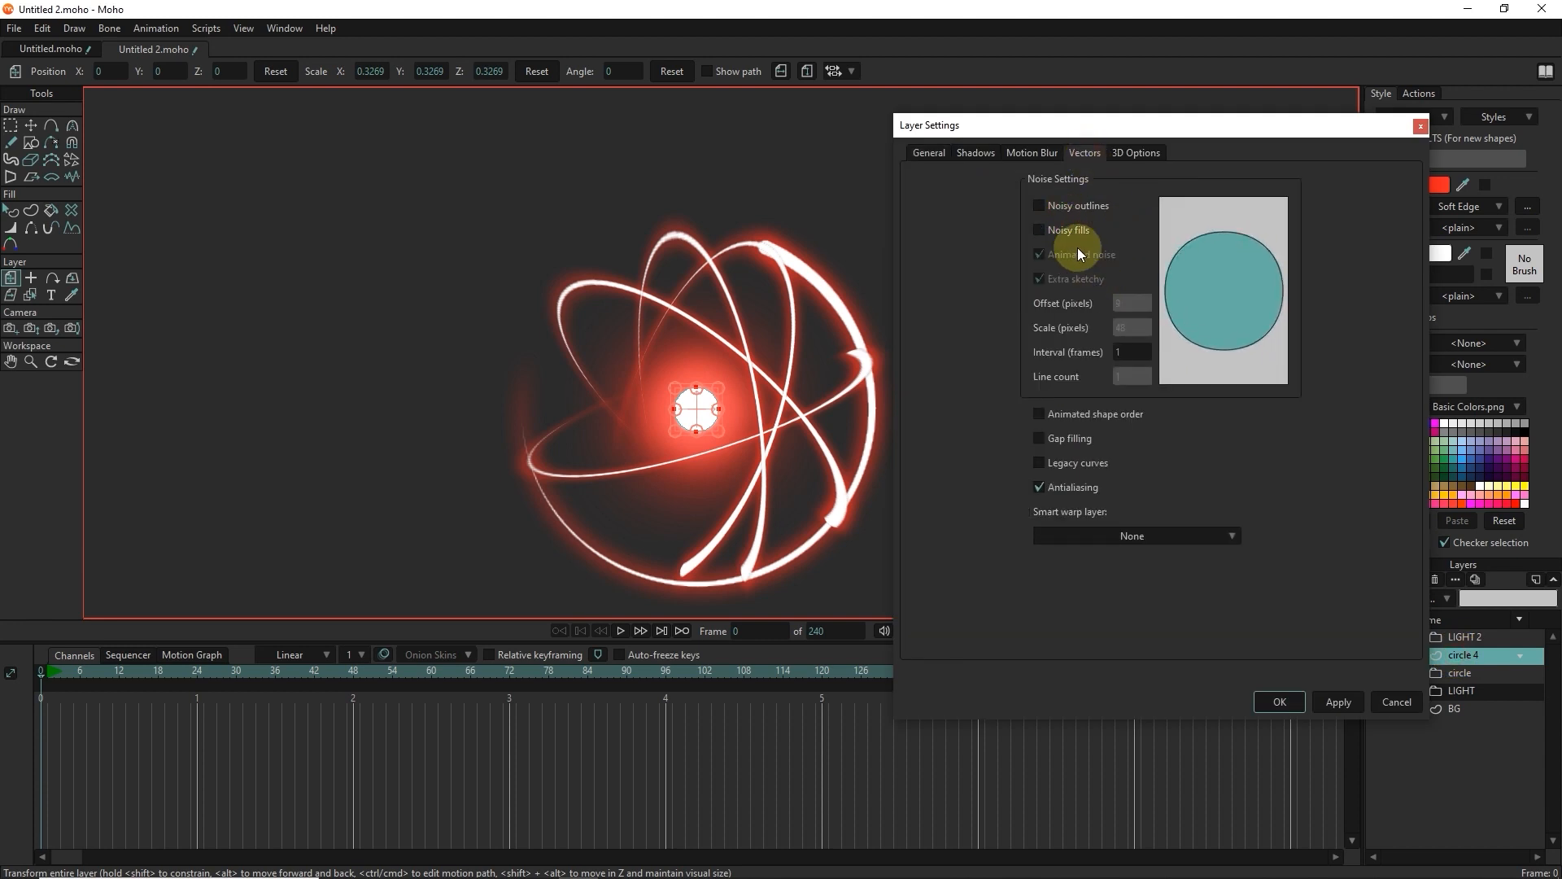
{"action": "left_click", "coordinate": [1273, 701]}
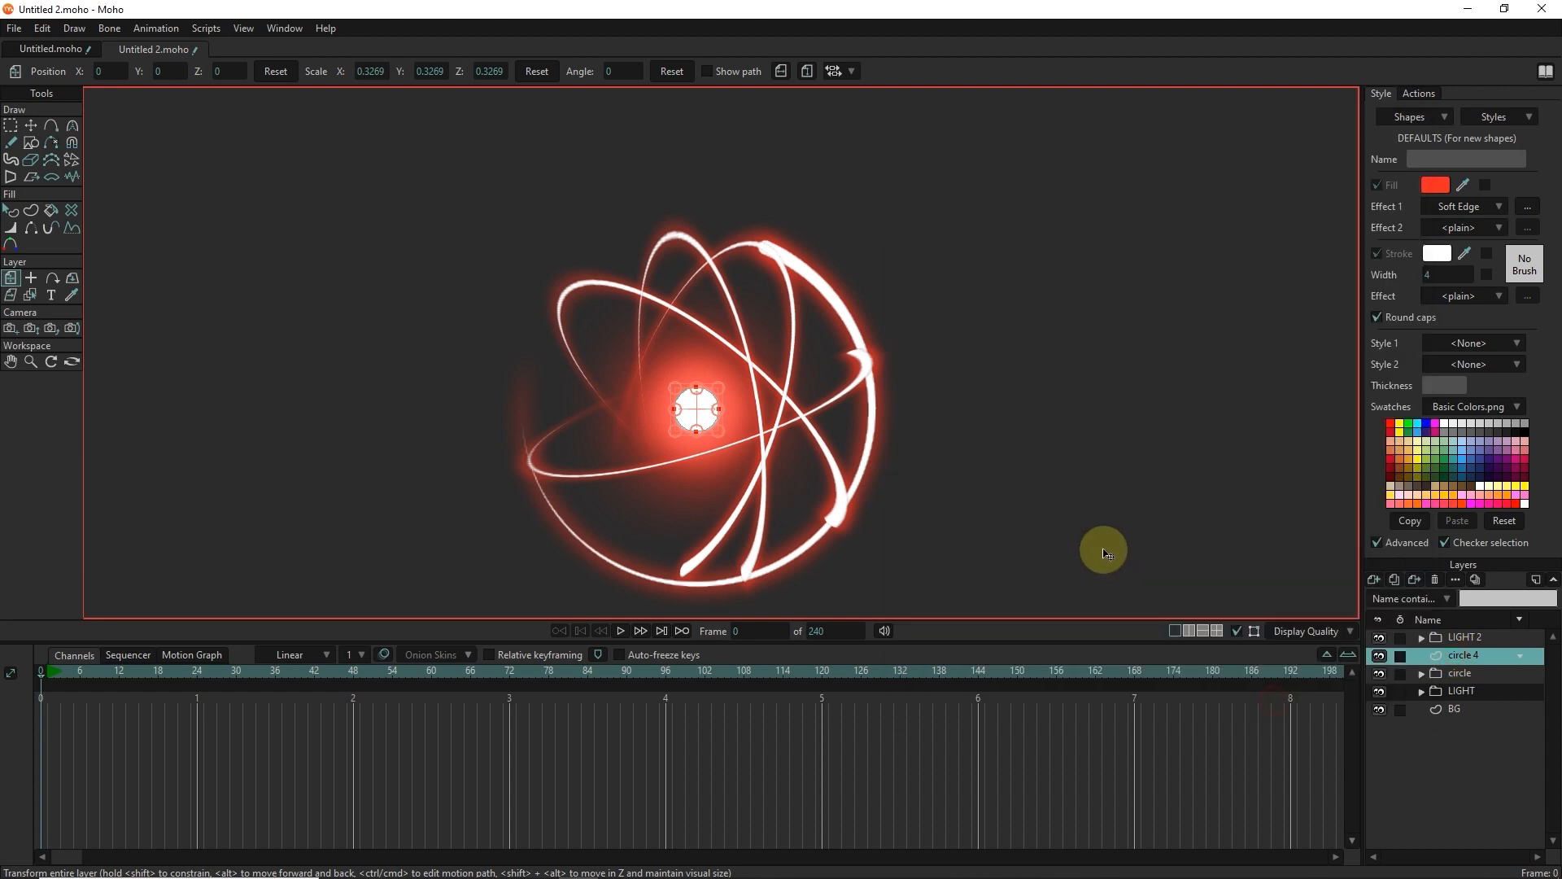
Step: Group the LIGHT, circle, circle 4 and LIGHT 2 layers together above the BG layer
{"action": "left_click", "coordinate": [1483, 687]}
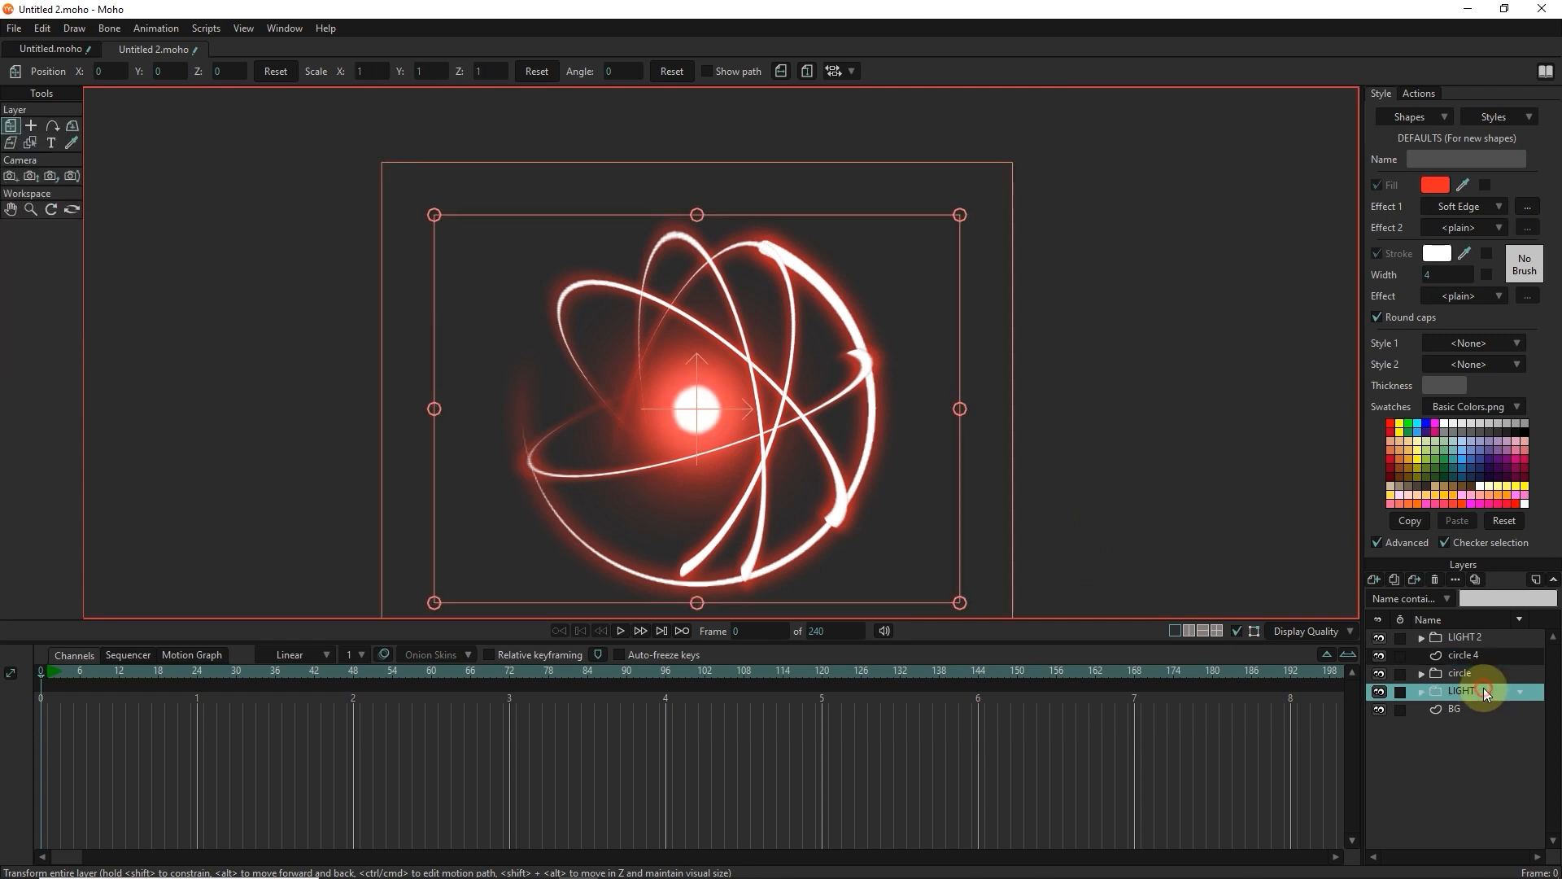
{"action": "left_click", "coordinate": [1455, 637], "text": "shift"}
{"action": "right_click", "coordinate": [1466, 636]}
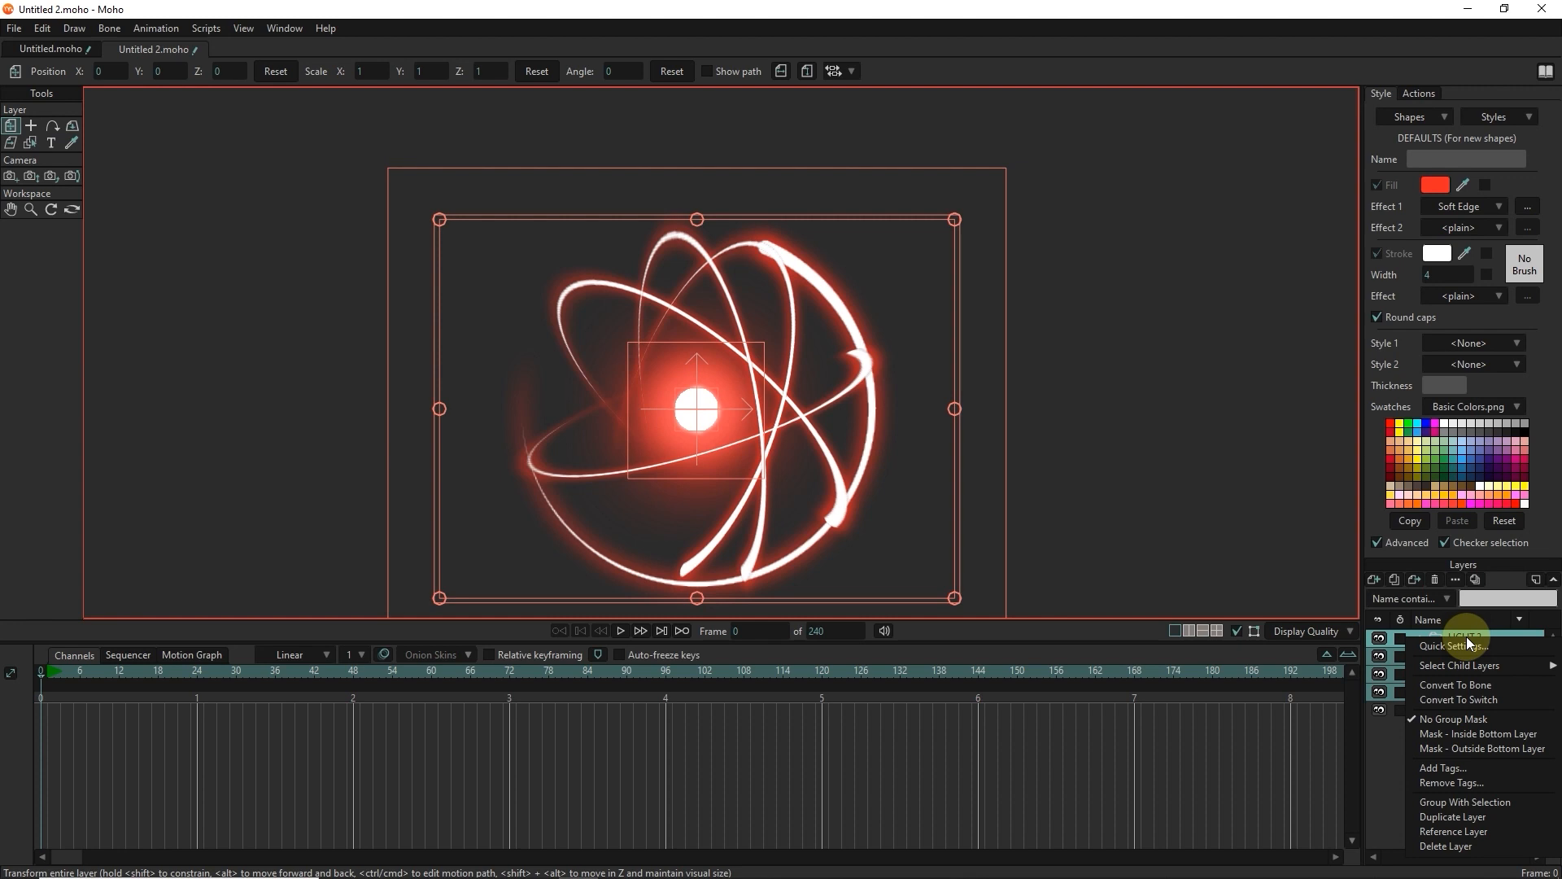
{"action": "left_click", "coordinate": [1463, 803]}
{"action": "left_click", "coordinate": [1424, 637]}
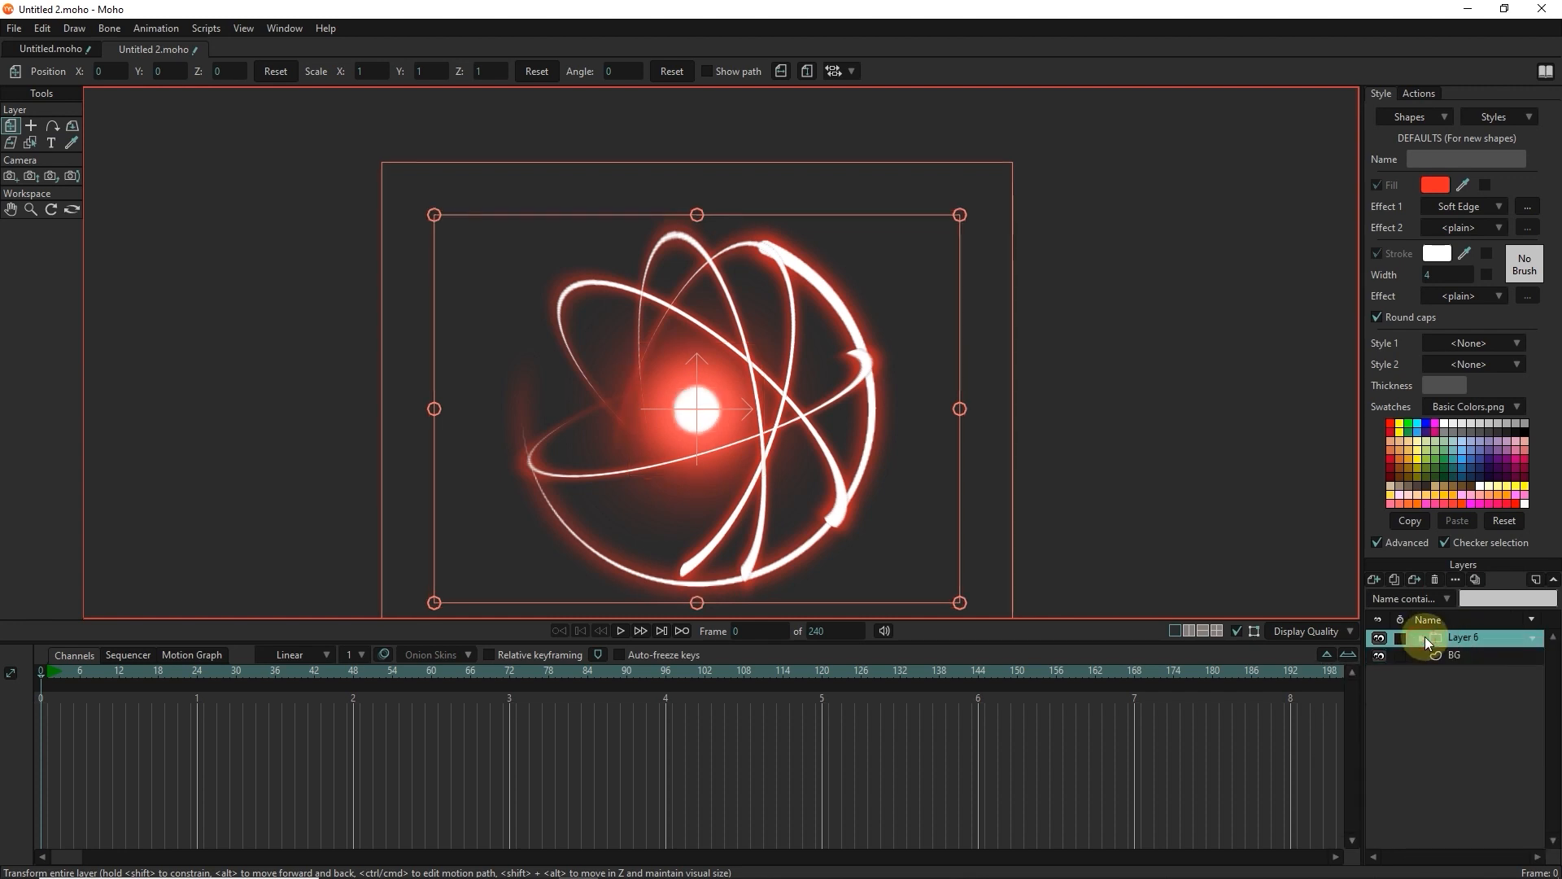
Step: Duplicate the combined group and set the copy's opacity to 73% and its blur radius to 25.75
{"action": "left_click", "coordinate": [1393, 578]}
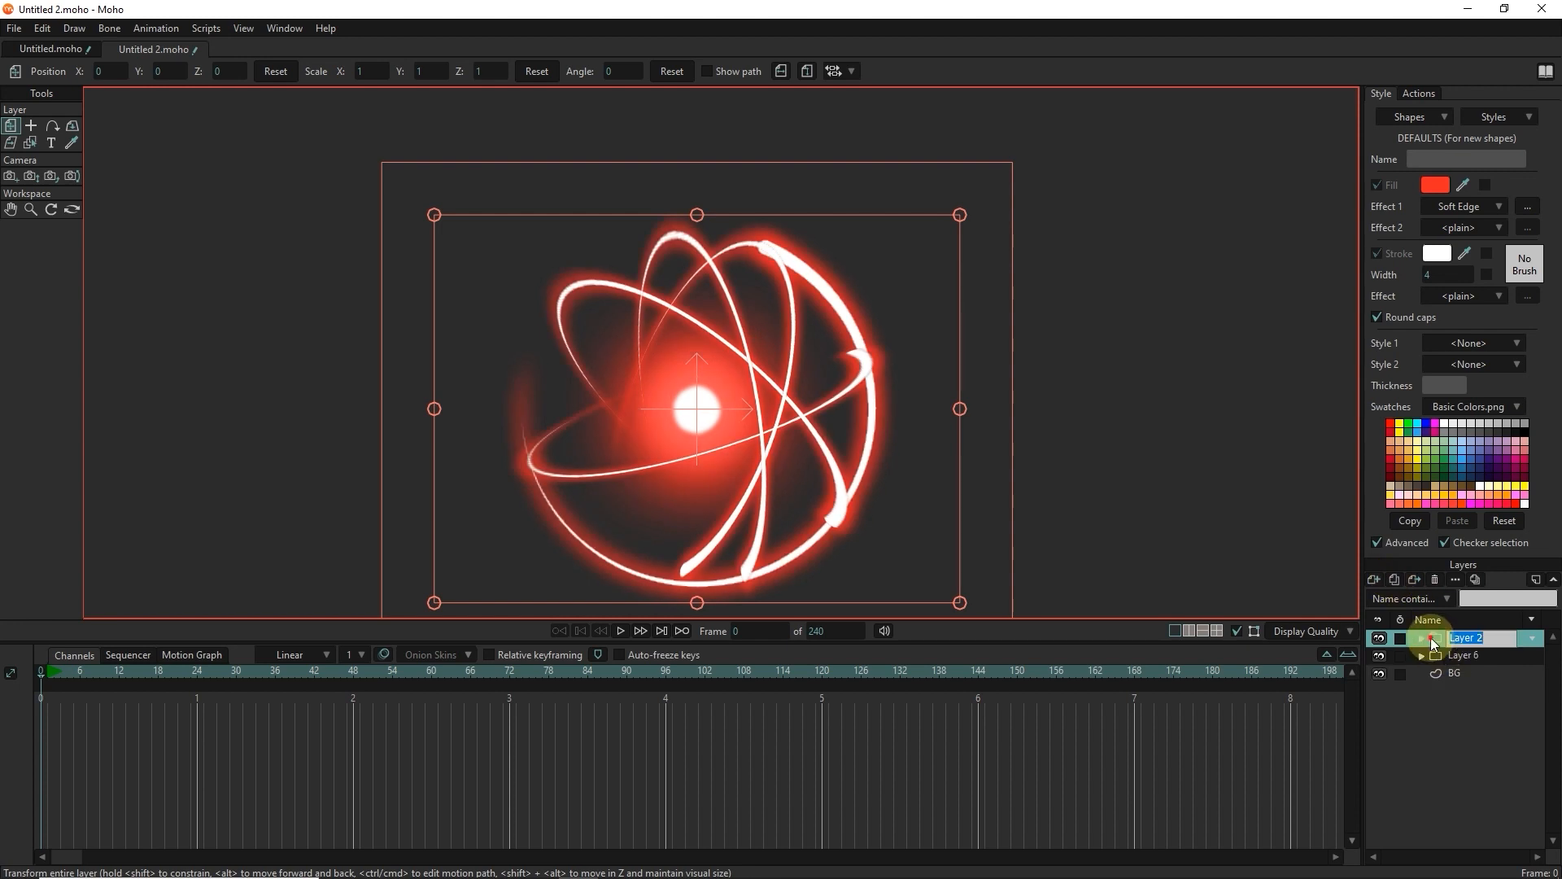
{"action": "double_click", "coordinate": [1455, 638]}
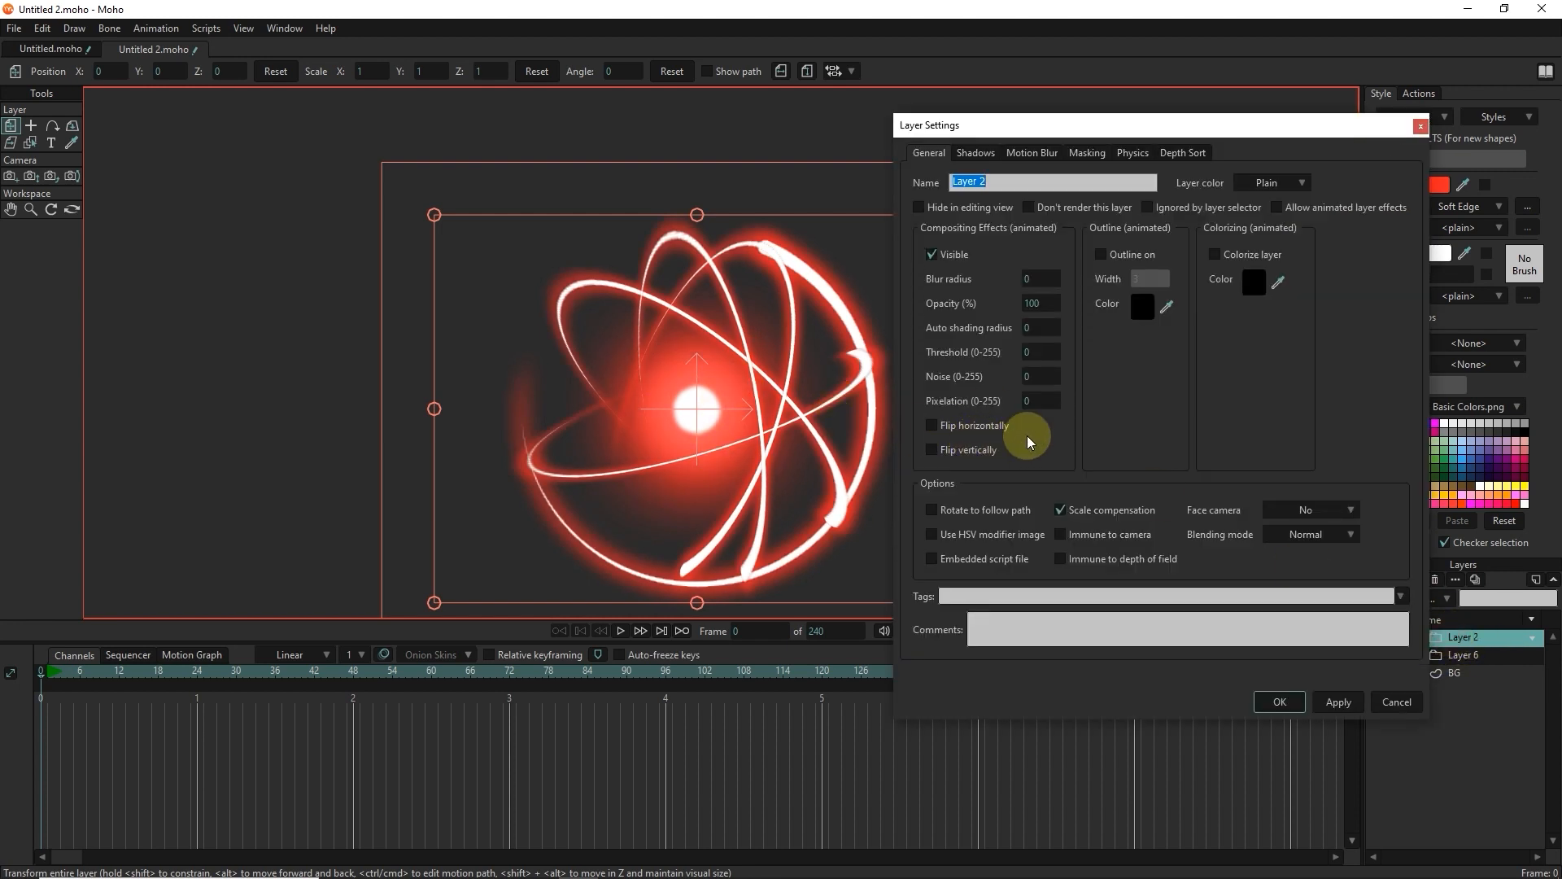
{"action": "left_click_drag", "start_coordinate": [1039, 306], "coordinate": [854, 344]}
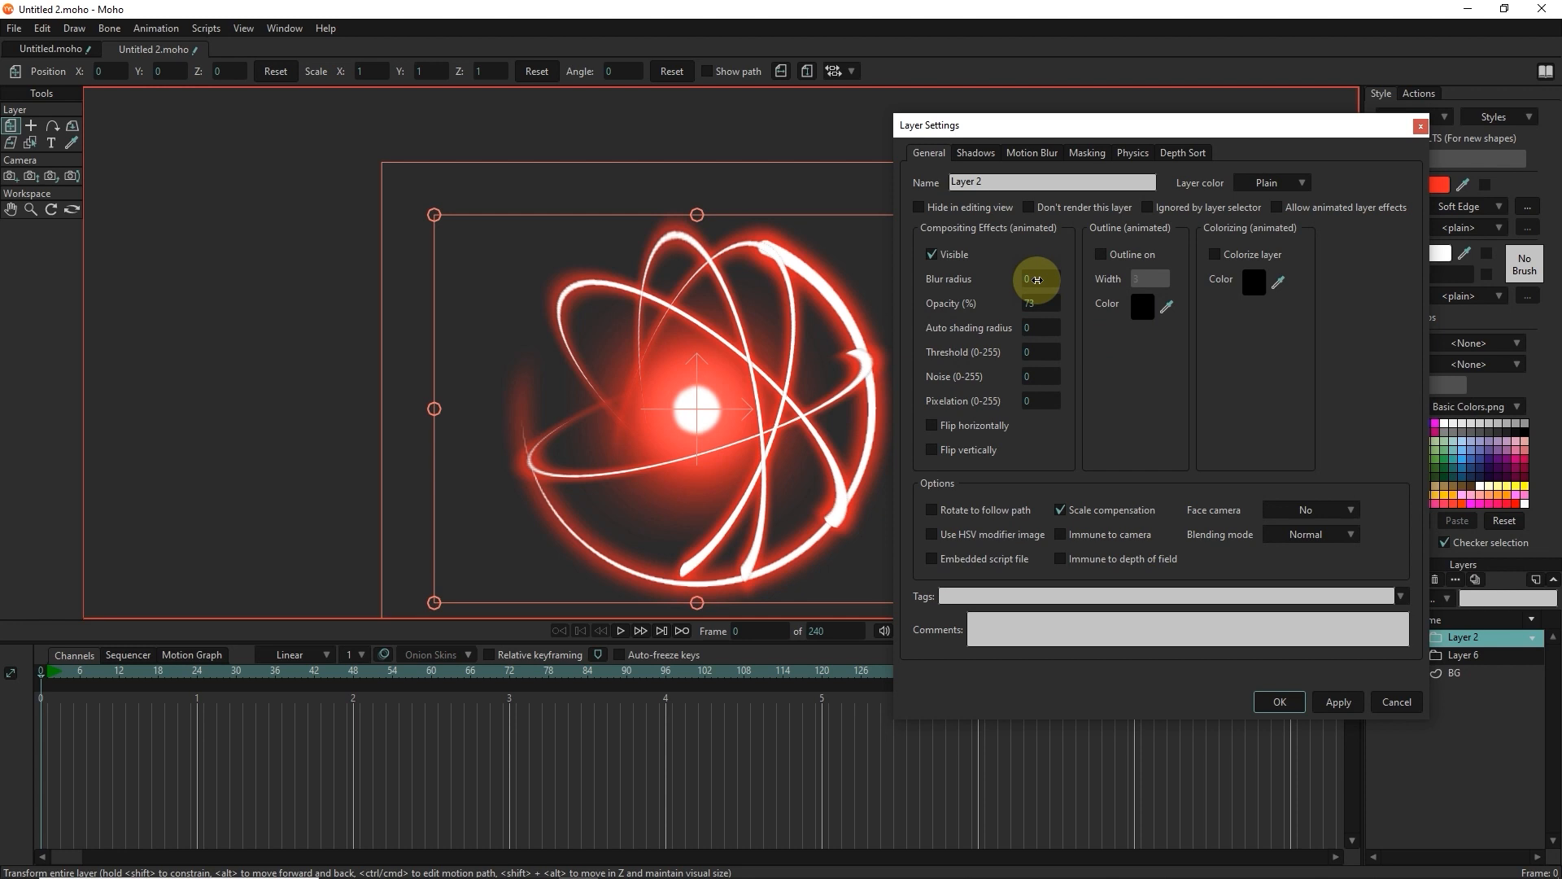
{"action": "left_click_drag", "start_coordinate": [1040, 280], "coordinate": [1246, 310]}
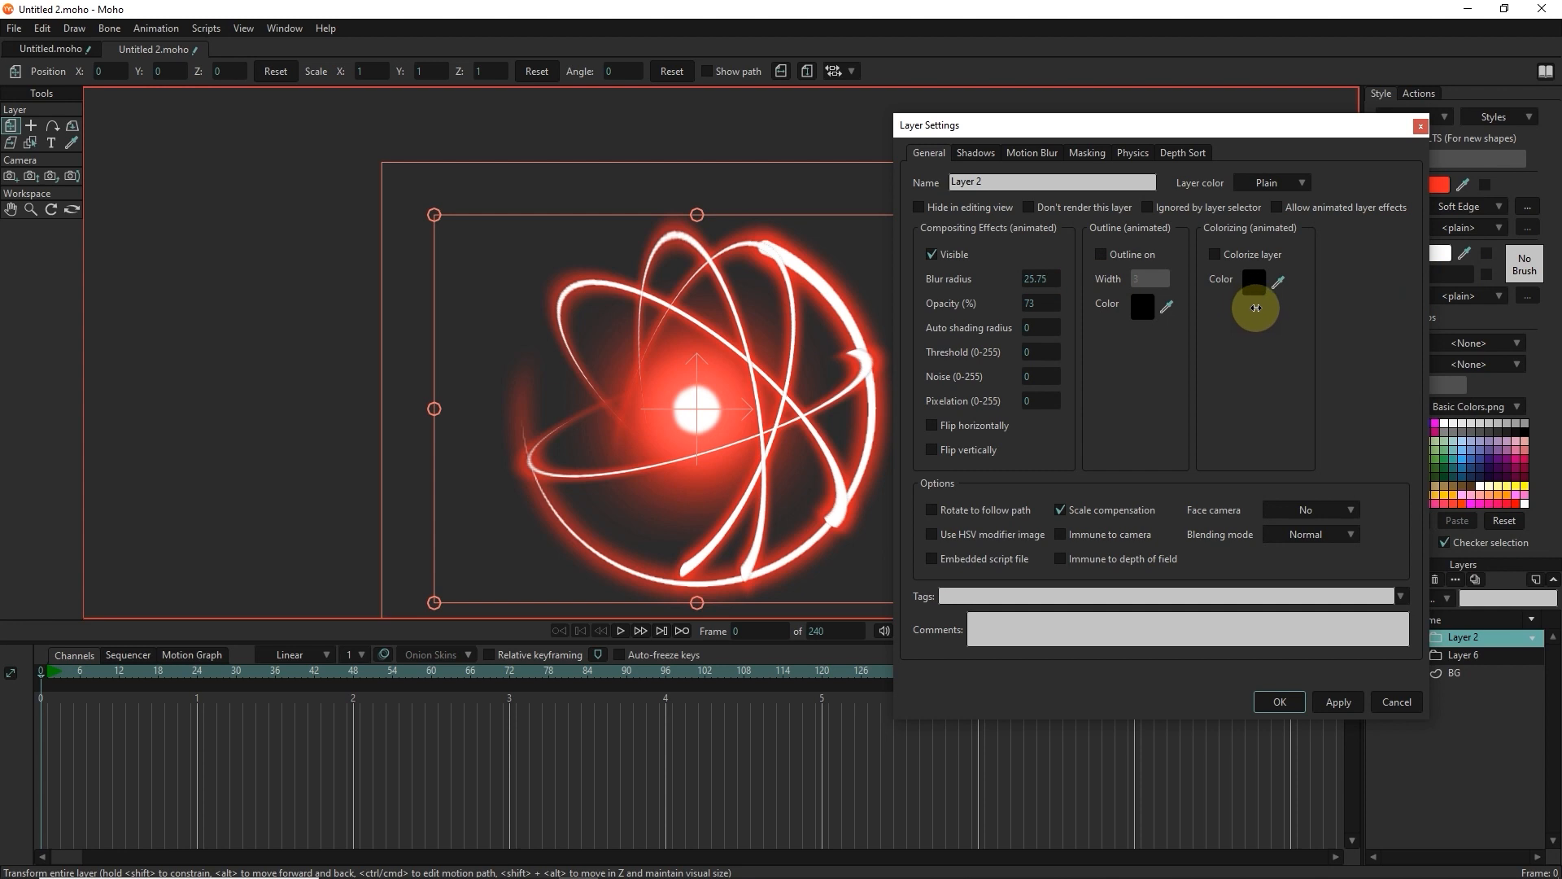
{"action": "left_click", "coordinate": [1279, 701]}
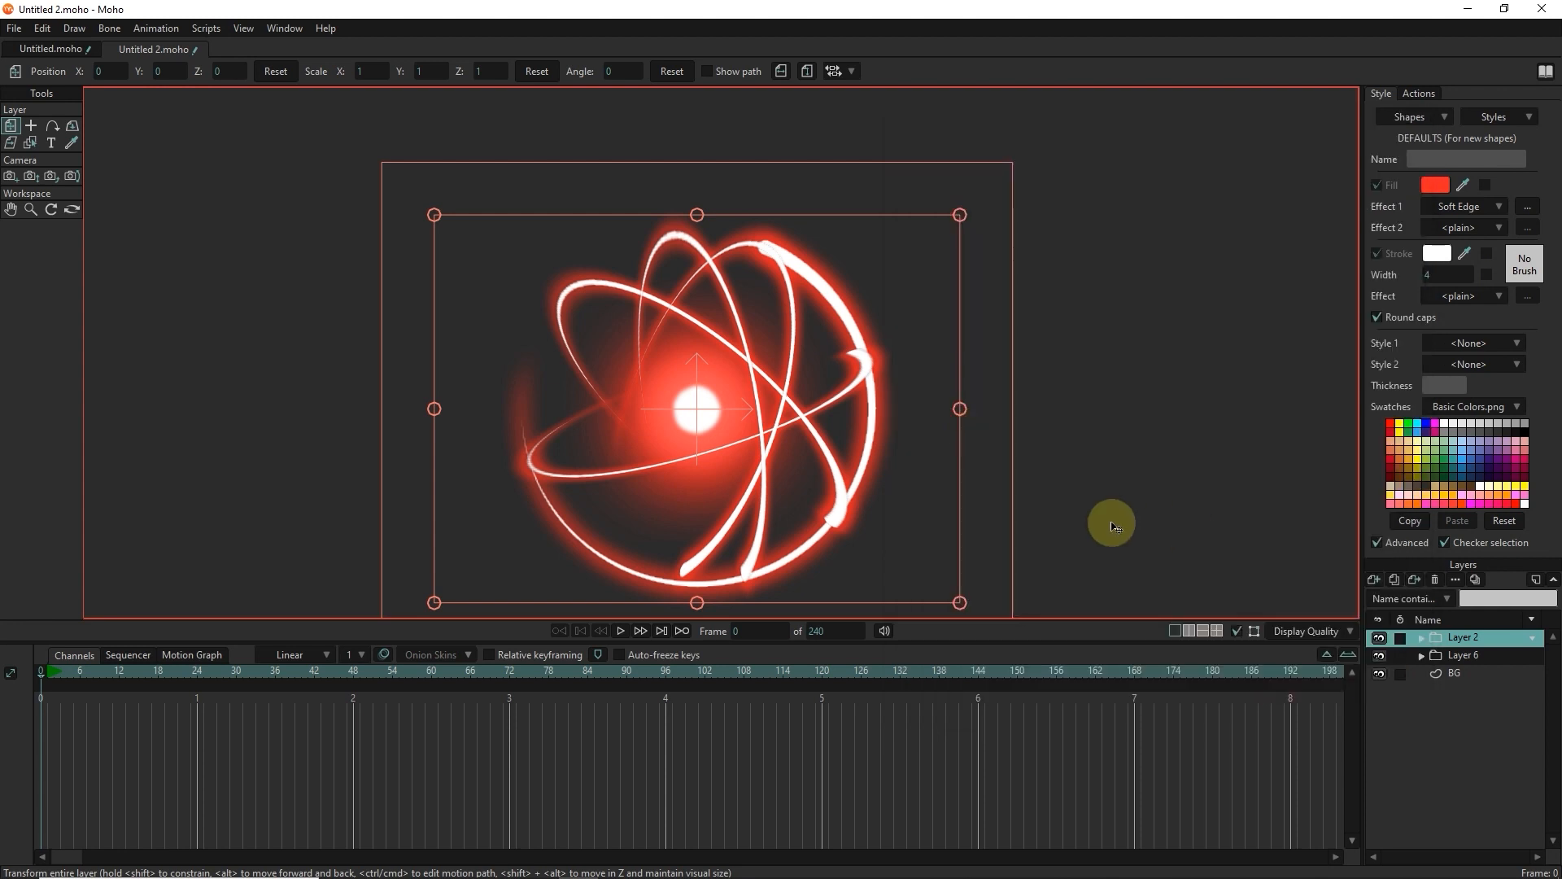
Step: Render the current frame and play back the animation to check the blurred glow around the rings
{"action": "key", "text": "ctrl+r"}
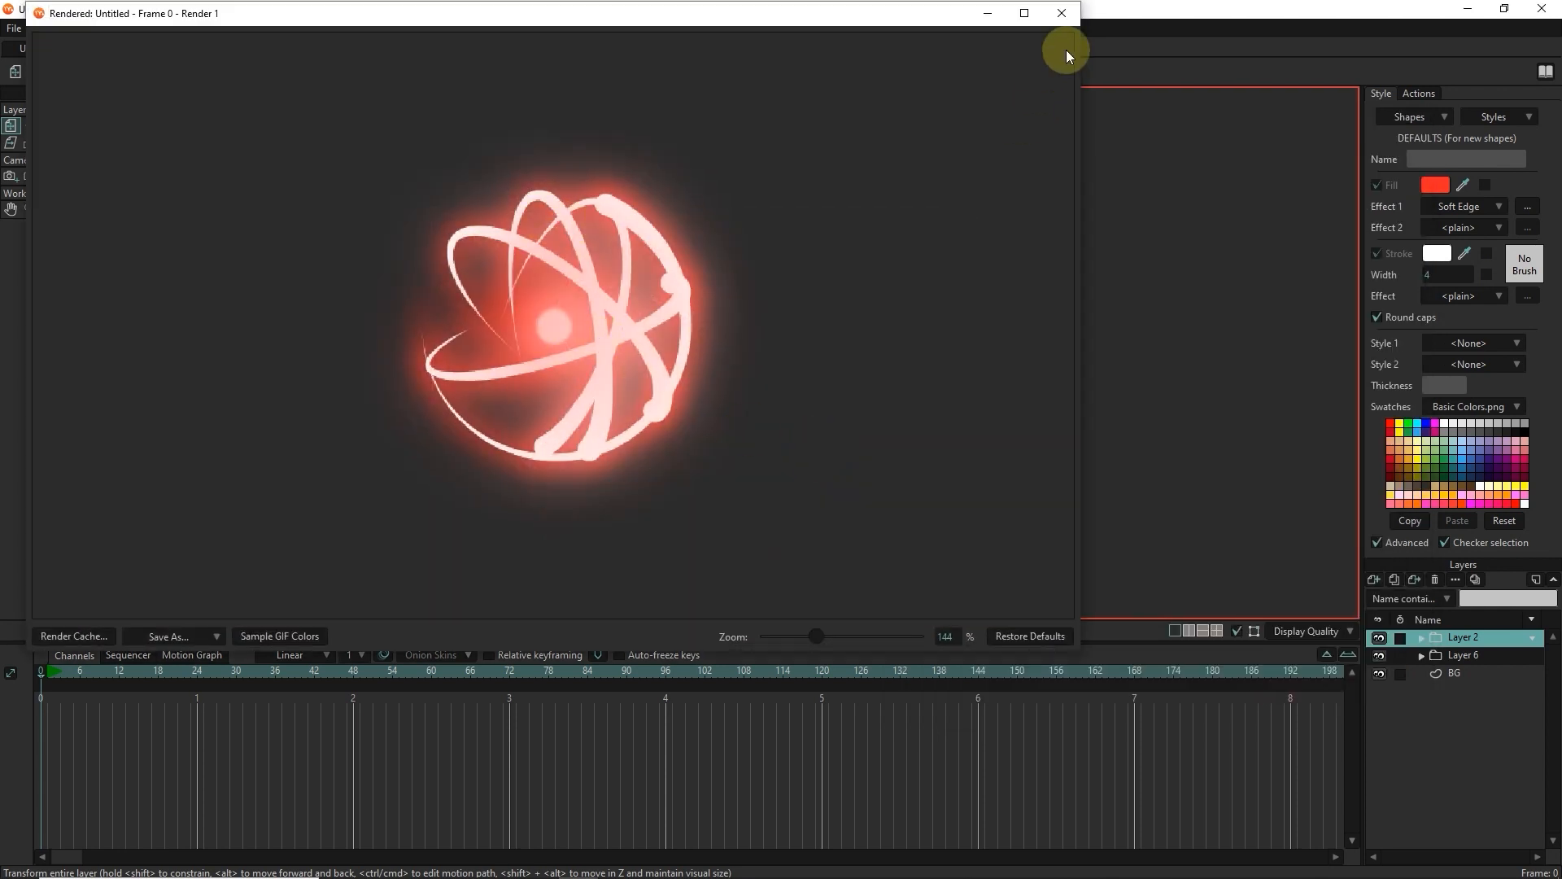
{"action": "left_click", "coordinate": [1065, 18]}
{"action": "left_click_drag", "start_coordinate": [146, 672], "coordinate": [227, 617]}
{"action": "left_click", "coordinate": [620, 631]}
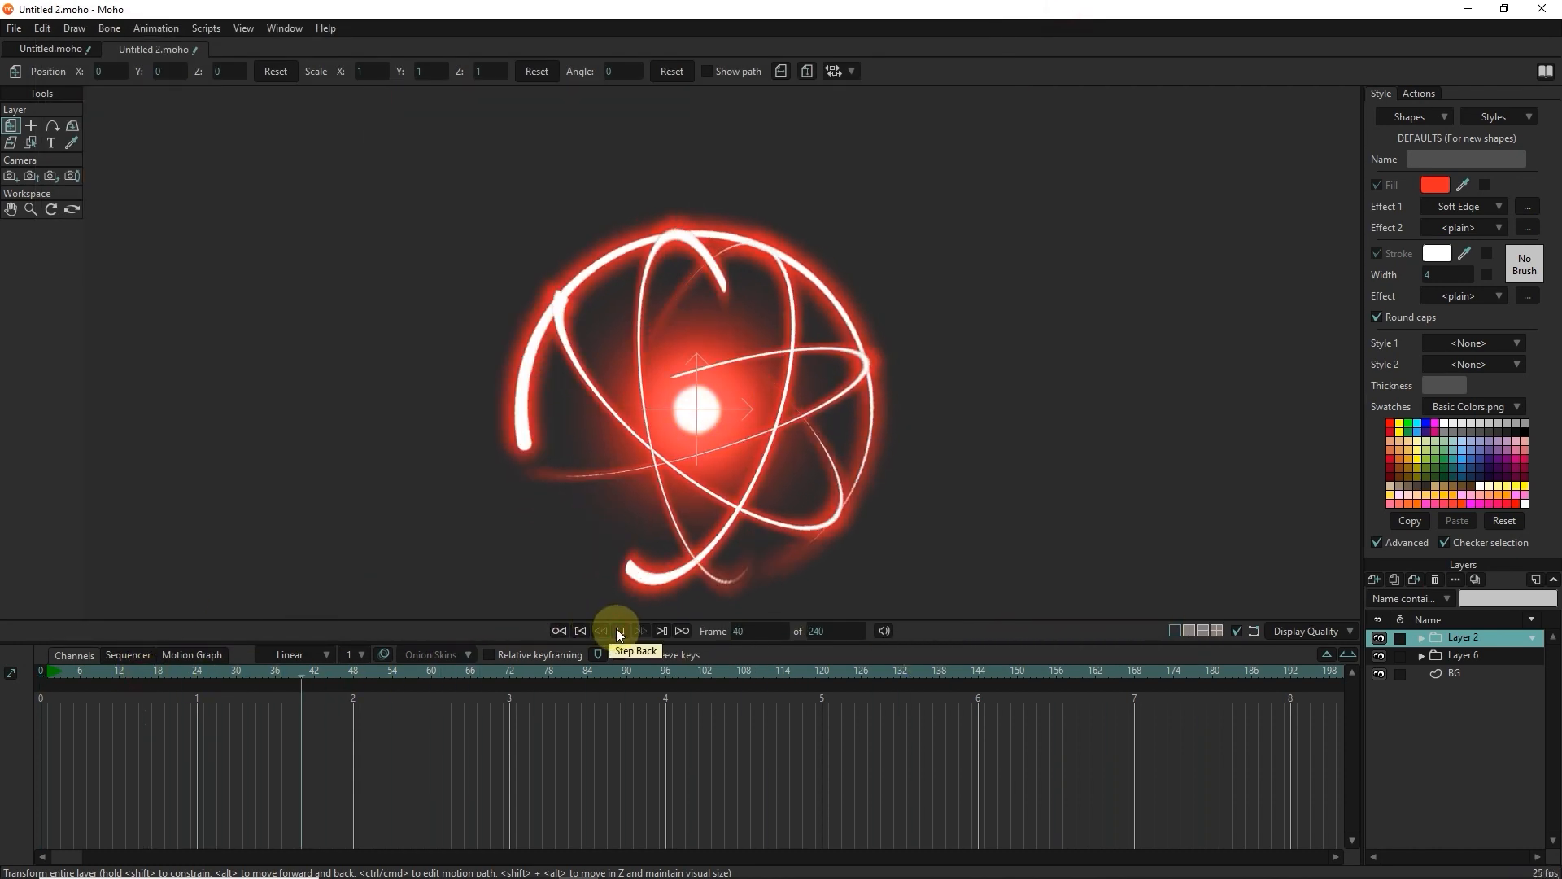
{"action": "left_click", "coordinate": [620, 630]}
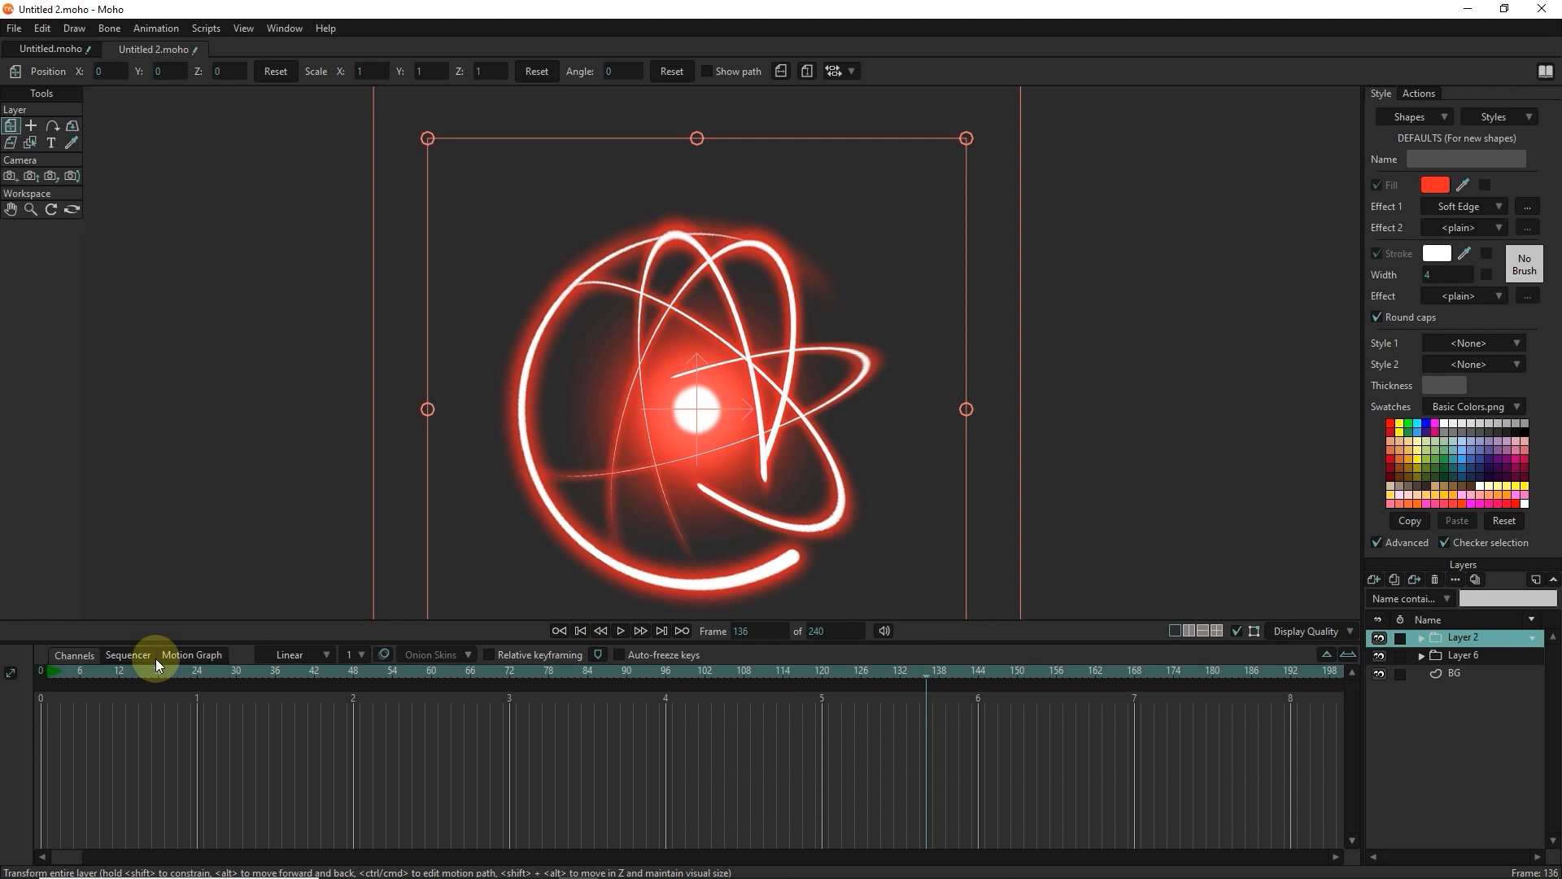
Step: At frame 0, split the curves of the circle 3, circle 2 and circle layers in the Layer 2 group
{"action": "left_click_drag", "start_coordinate": [129, 674], "coordinate": [2, 678]}
{"action": "key", "text": "g"}
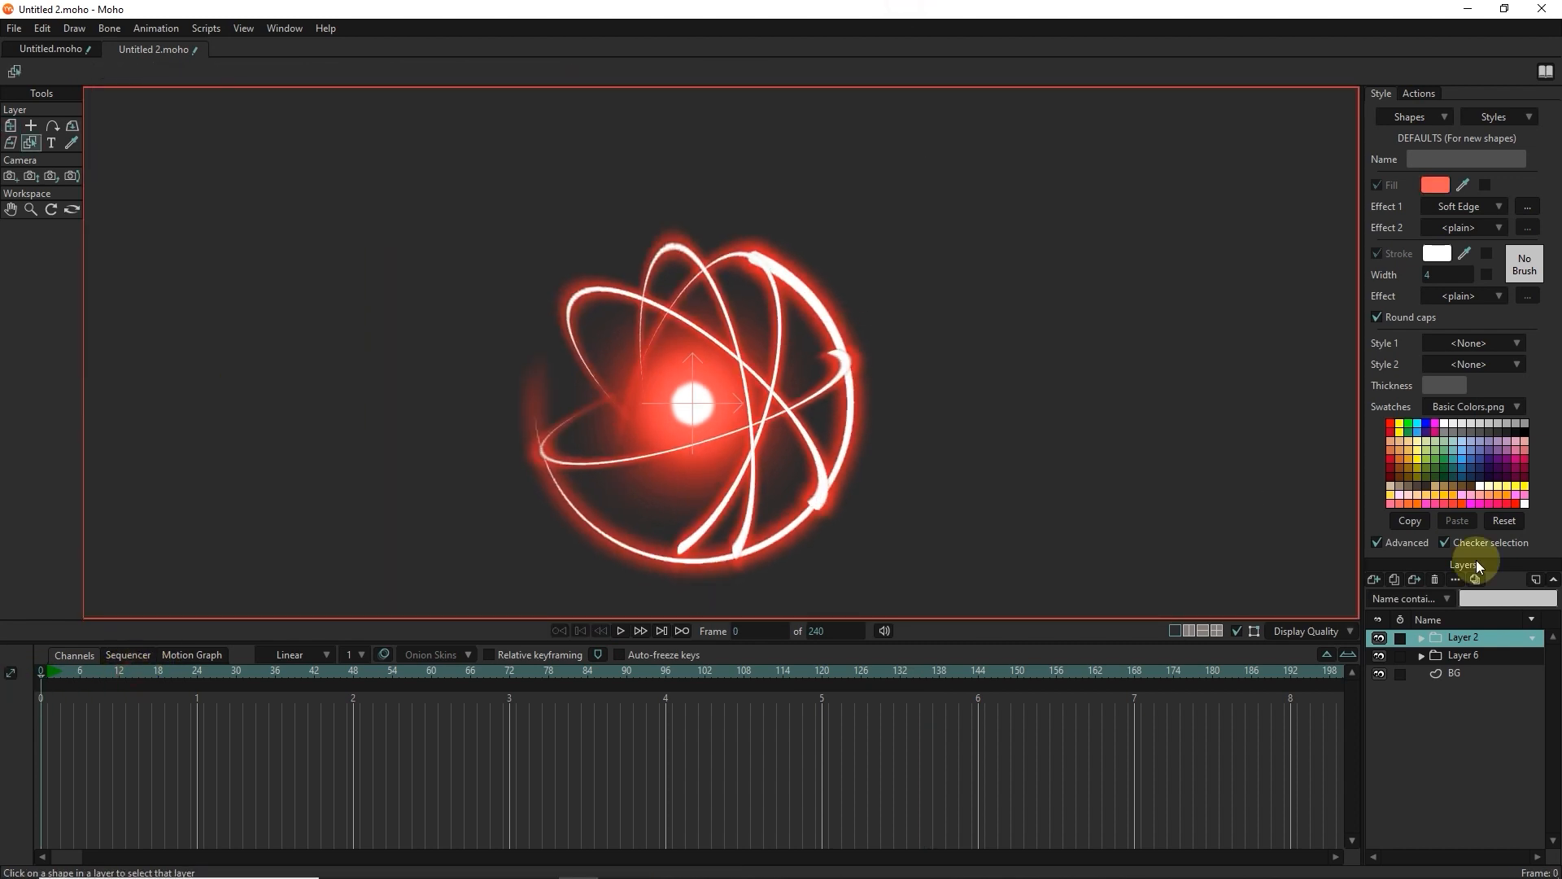
{"action": "left_click", "coordinate": [1423, 637]}
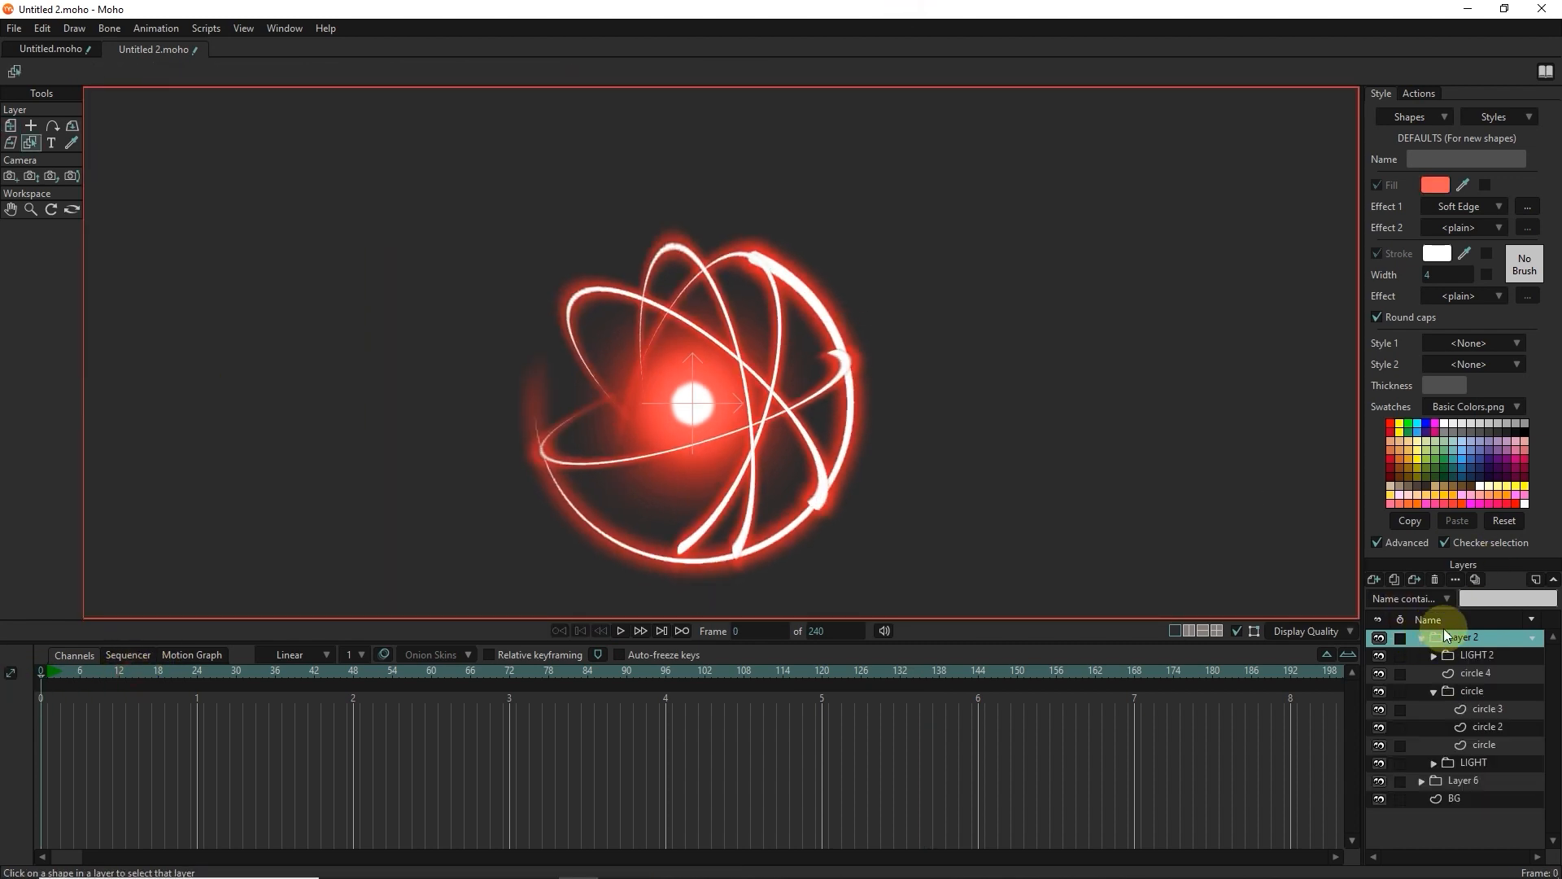
{"action": "scroll", "coordinate": [781, 429], "scroll_direction": "up", "scroll_amount": 5}
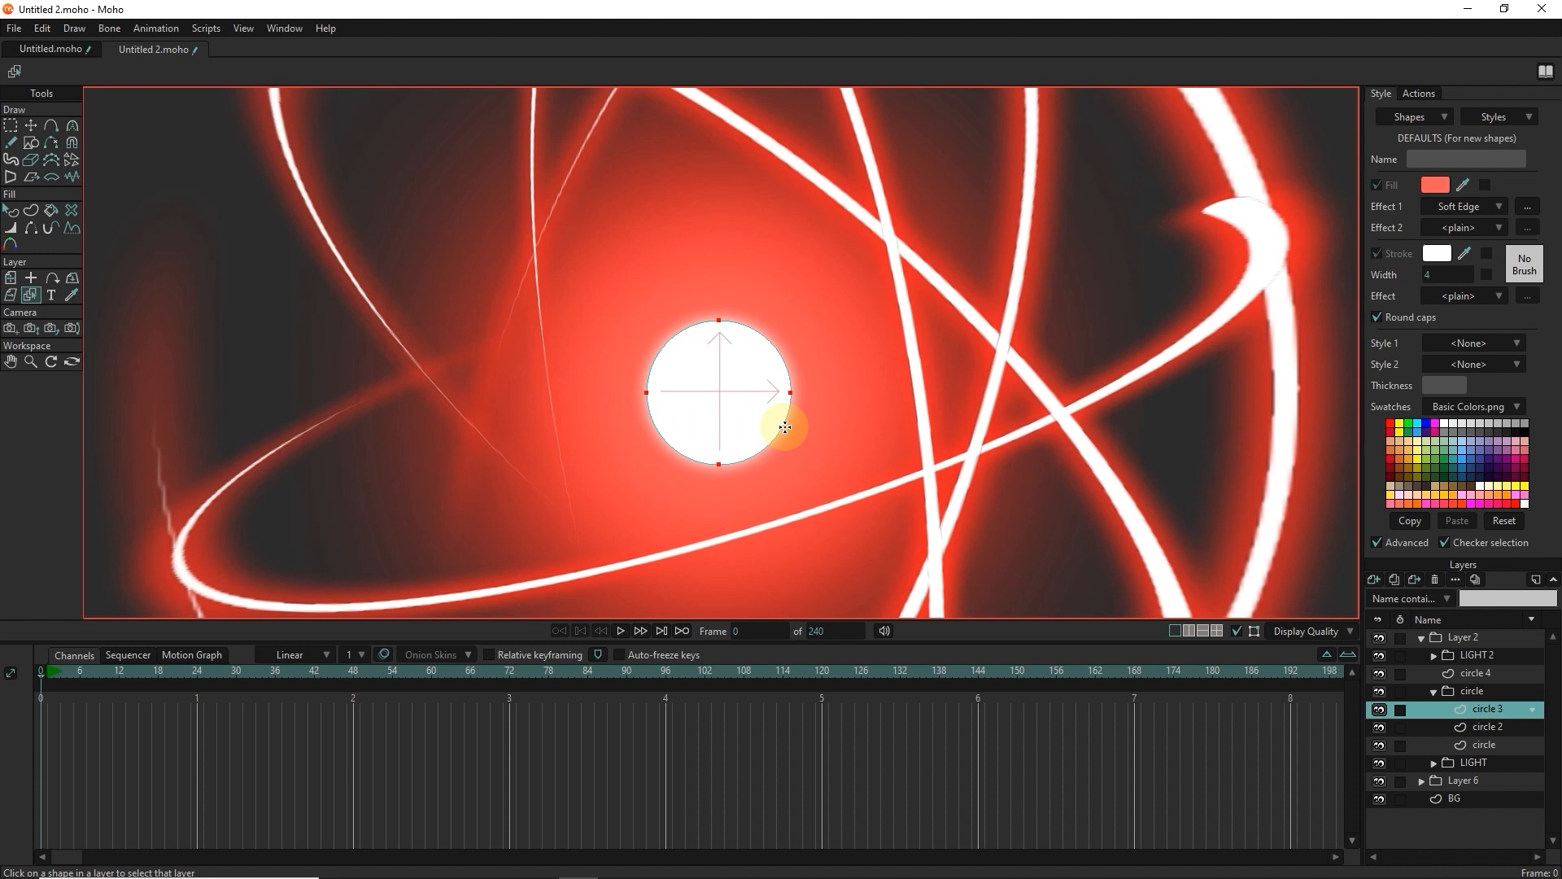
{"action": "left_click", "coordinate": [8, 127]}
{"action": "left_click", "coordinate": [637, 68]}
{"action": "left_click", "coordinate": [1487, 729]}
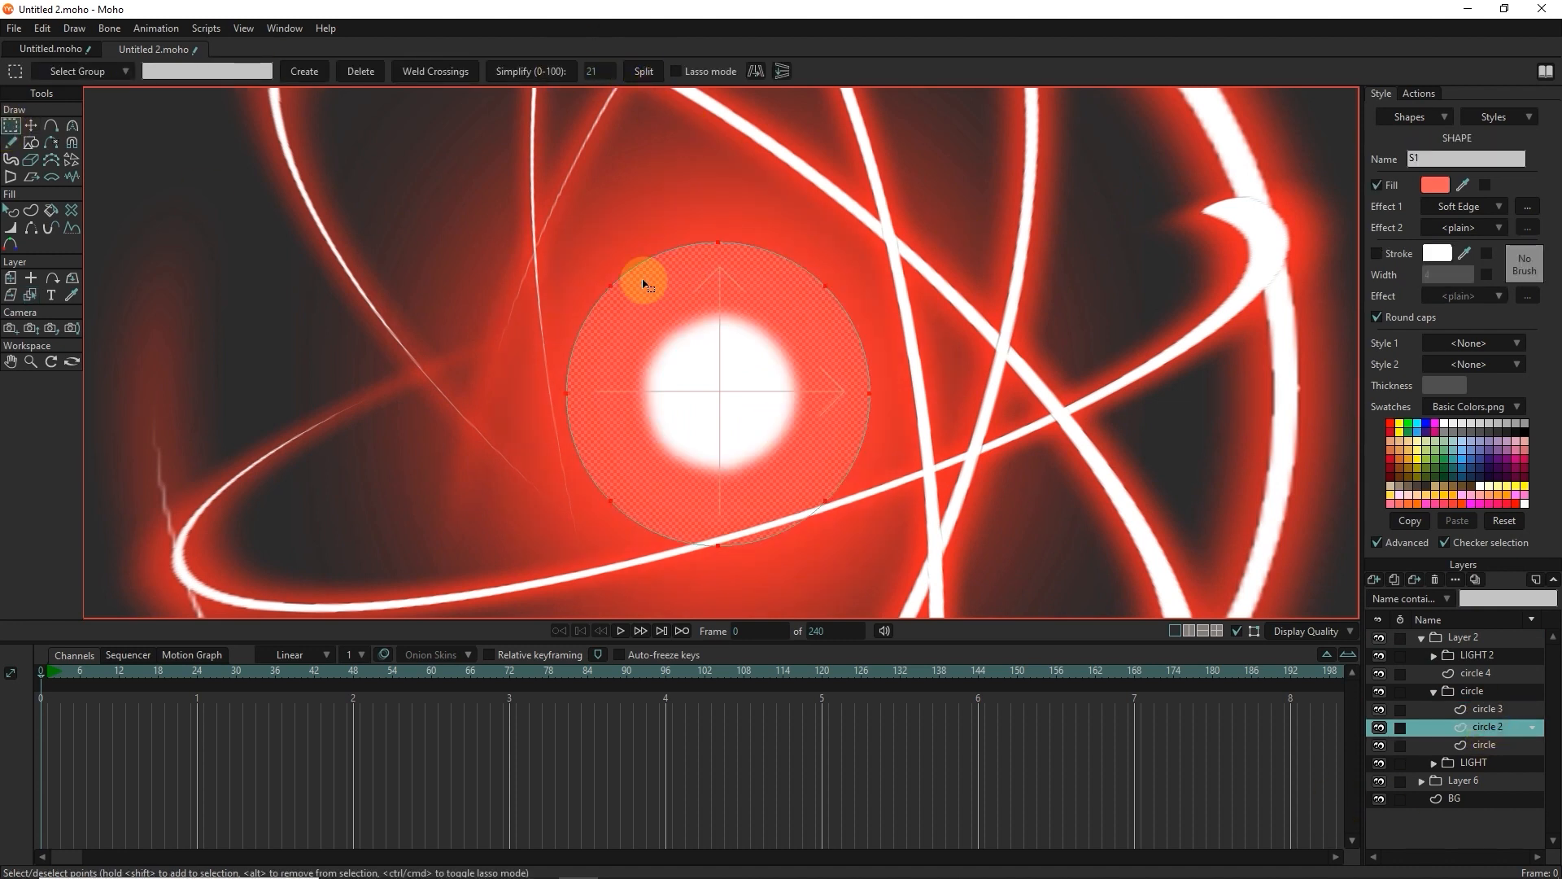
{"action": "left_click", "coordinate": [1484, 745]}
{"action": "left_click", "coordinate": [639, 72]}
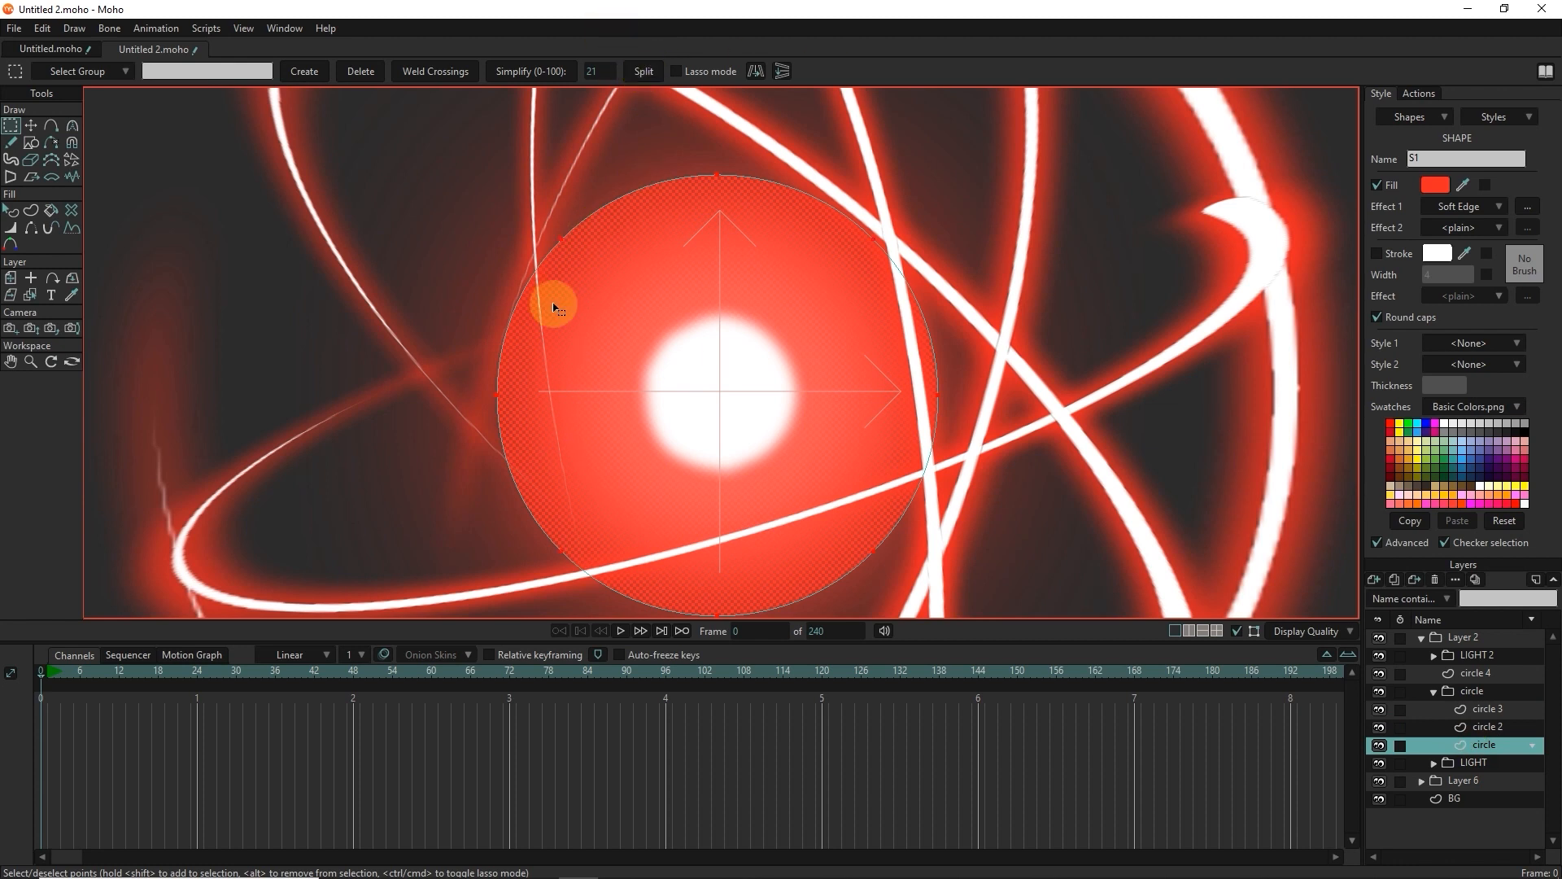
{"action": "left_click", "coordinate": [644, 71]}
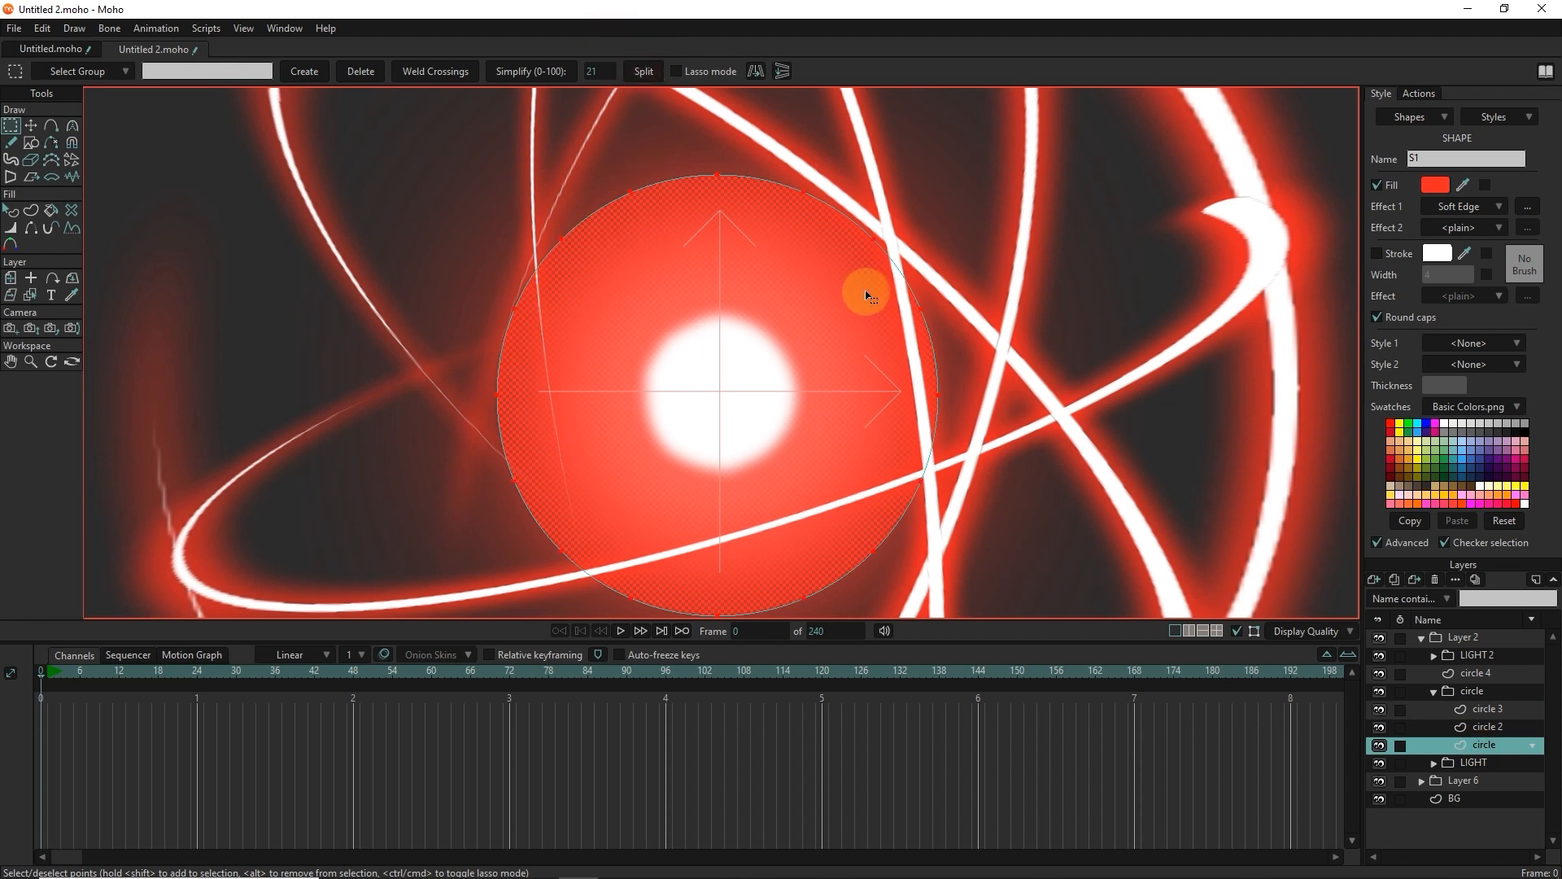
Step: Split the curves of the circle 3, circle 2 and circle layers in the Layer 6 group
{"action": "left_click", "coordinate": [1421, 643]}
{"action": "left_click", "coordinate": [1481, 726]}
{"action": "left_click", "coordinate": [11, 125]}
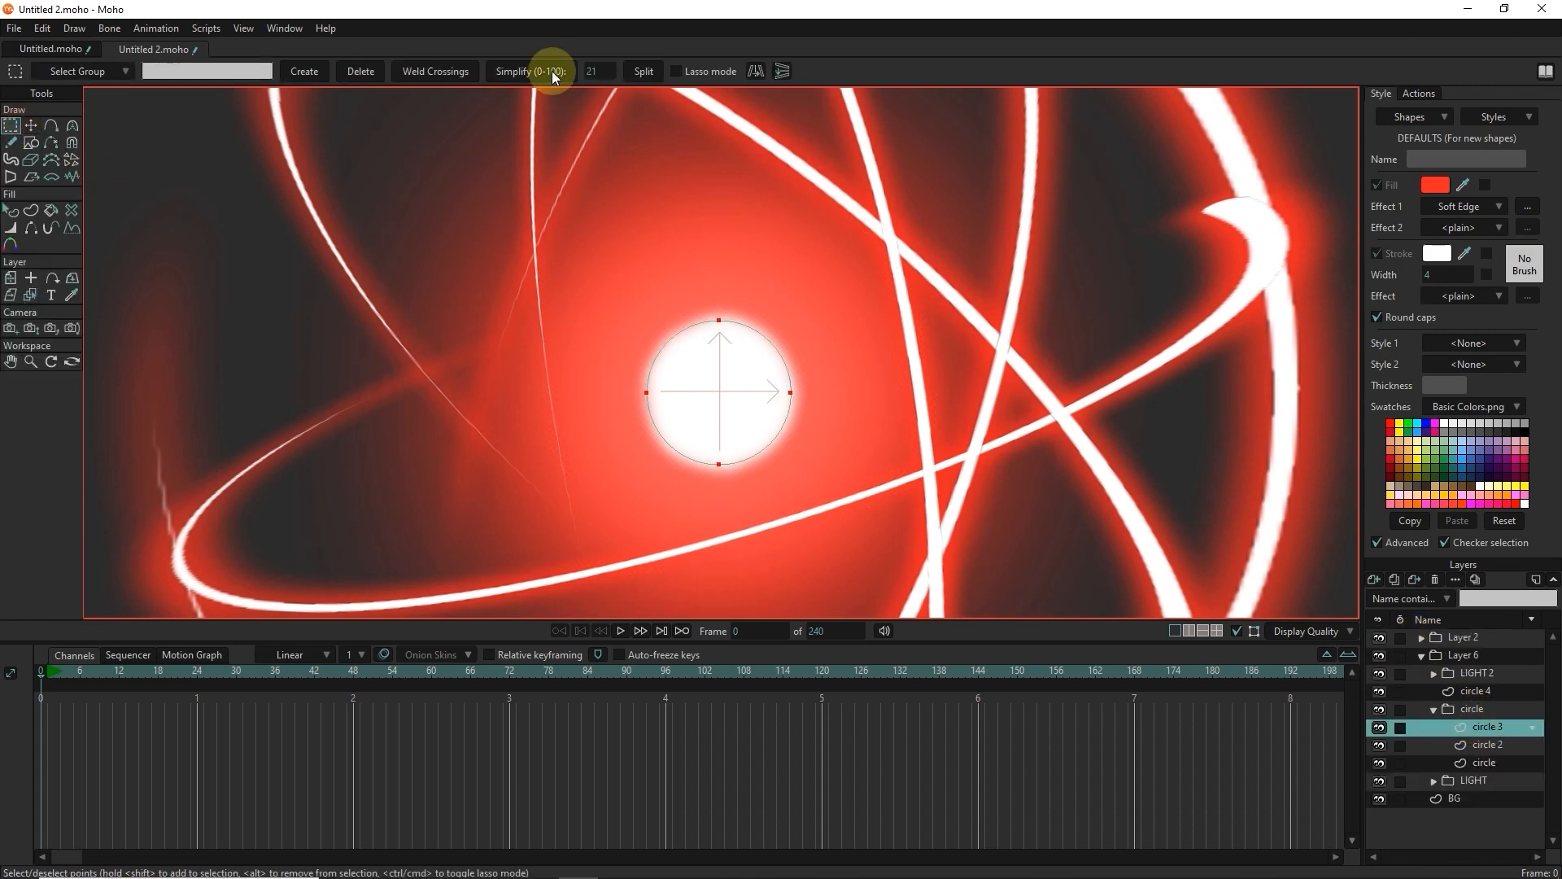
{"action": "left_click", "coordinate": [1494, 745]}
{"action": "left_click", "coordinate": [632, 73]}
{"action": "left_click", "coordinate": [1489, 761]}
{"action": "left_click", "coordinate": [646, 72]}
{"action": "left_click", "coordinate": [1422, 656]}
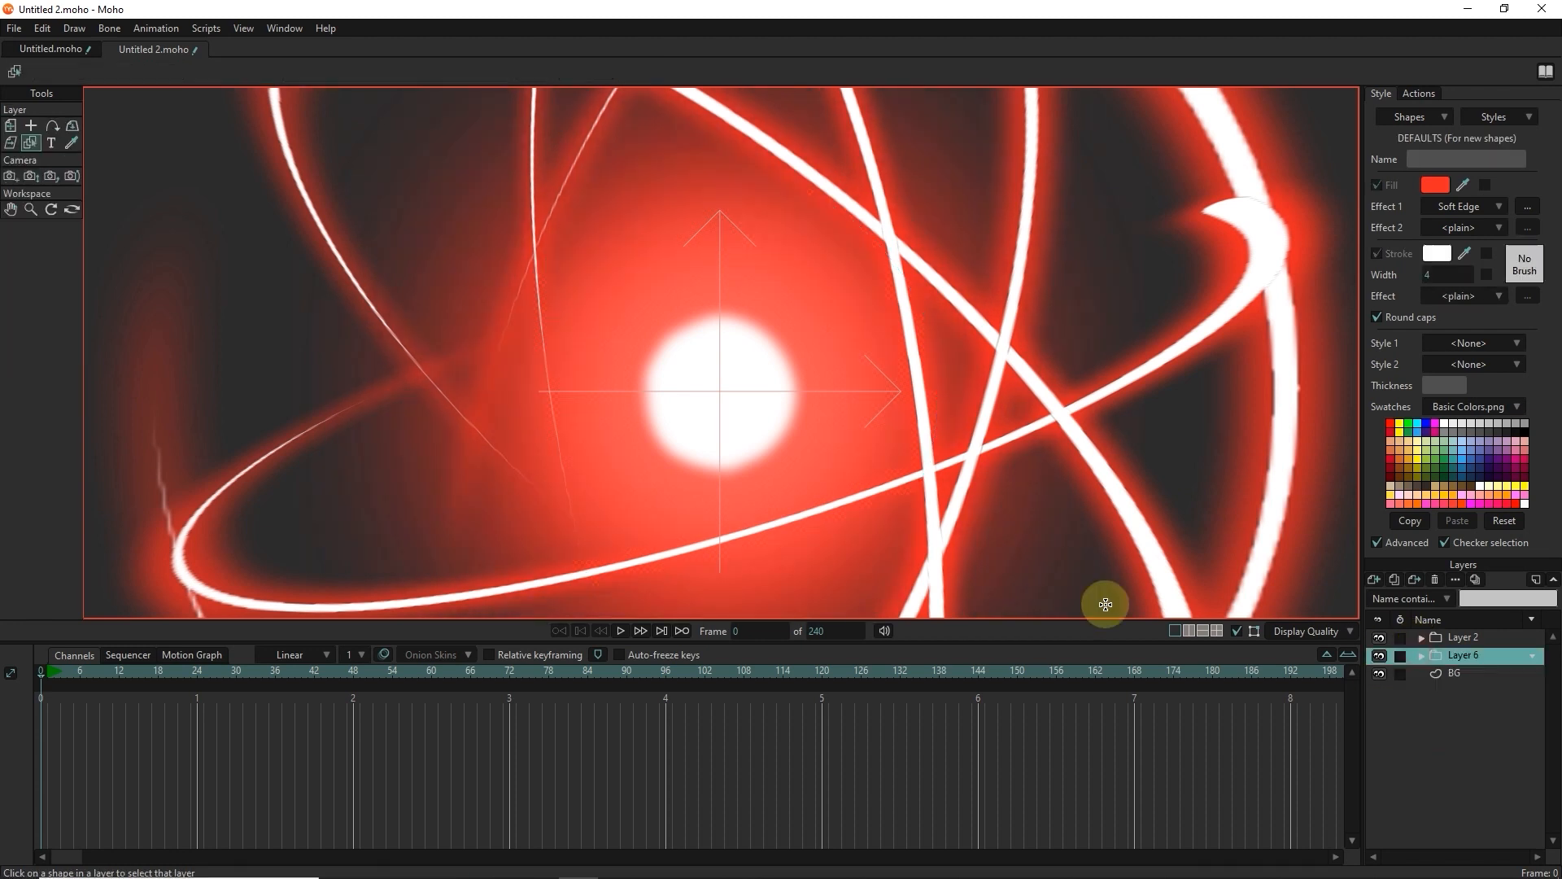
Step: Group Layer 2 and Layer 6 together into one new group above the BG layer
{"action": "scroll", "coordinate": [627, 417], "scroll_direction": "down", "scroll_amount": 5}
{"action": "left_click", "coordinate": [1462, 638], "text": "ctrl"}
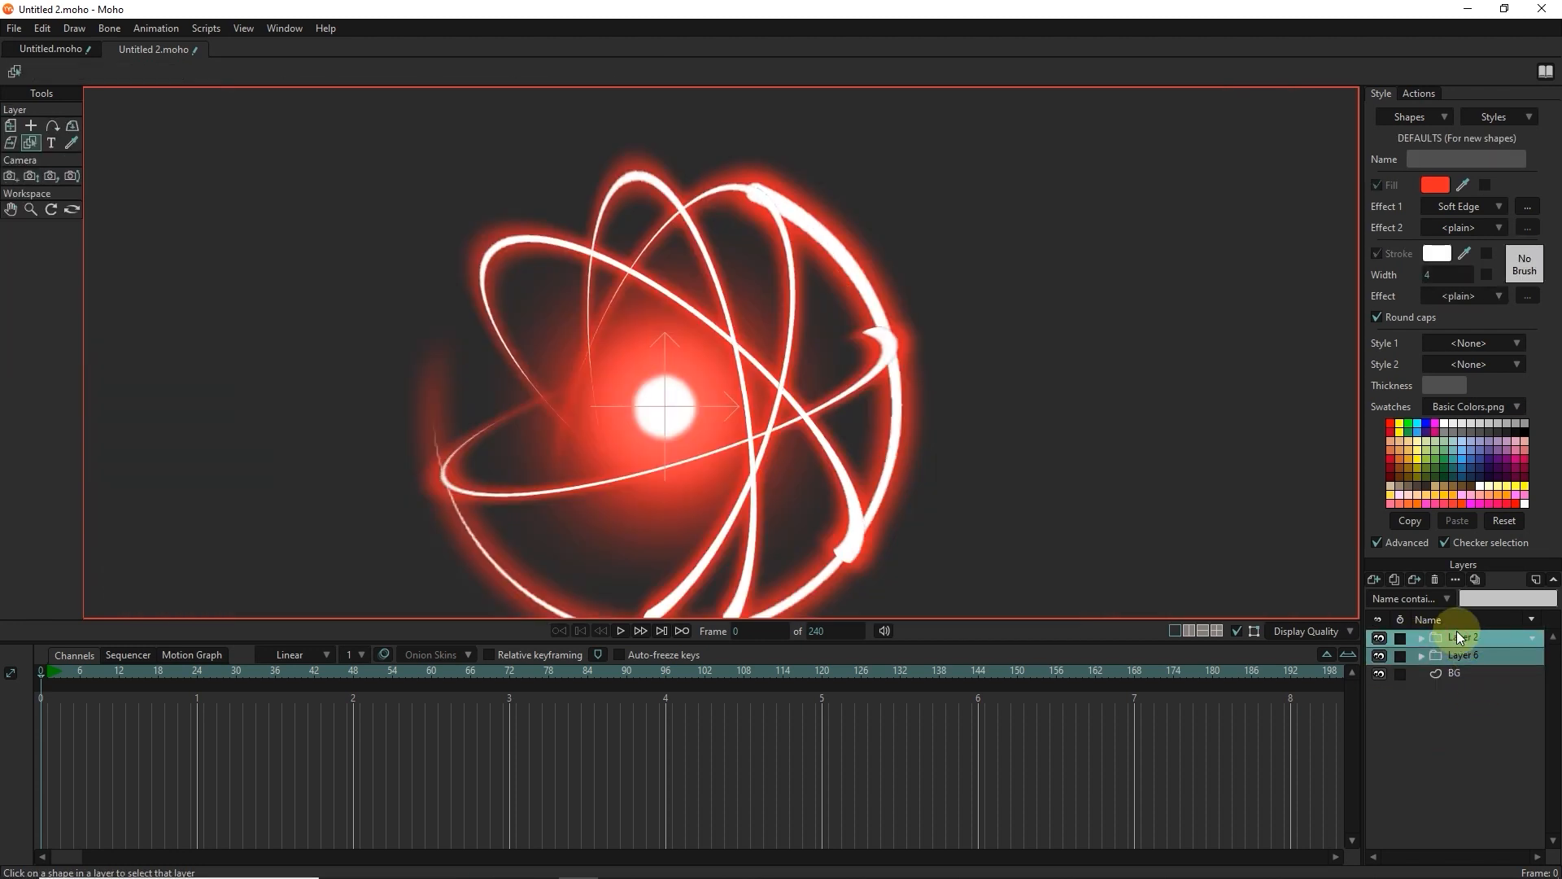
{"action": "right_click", "coordinate": [1443, 635]}
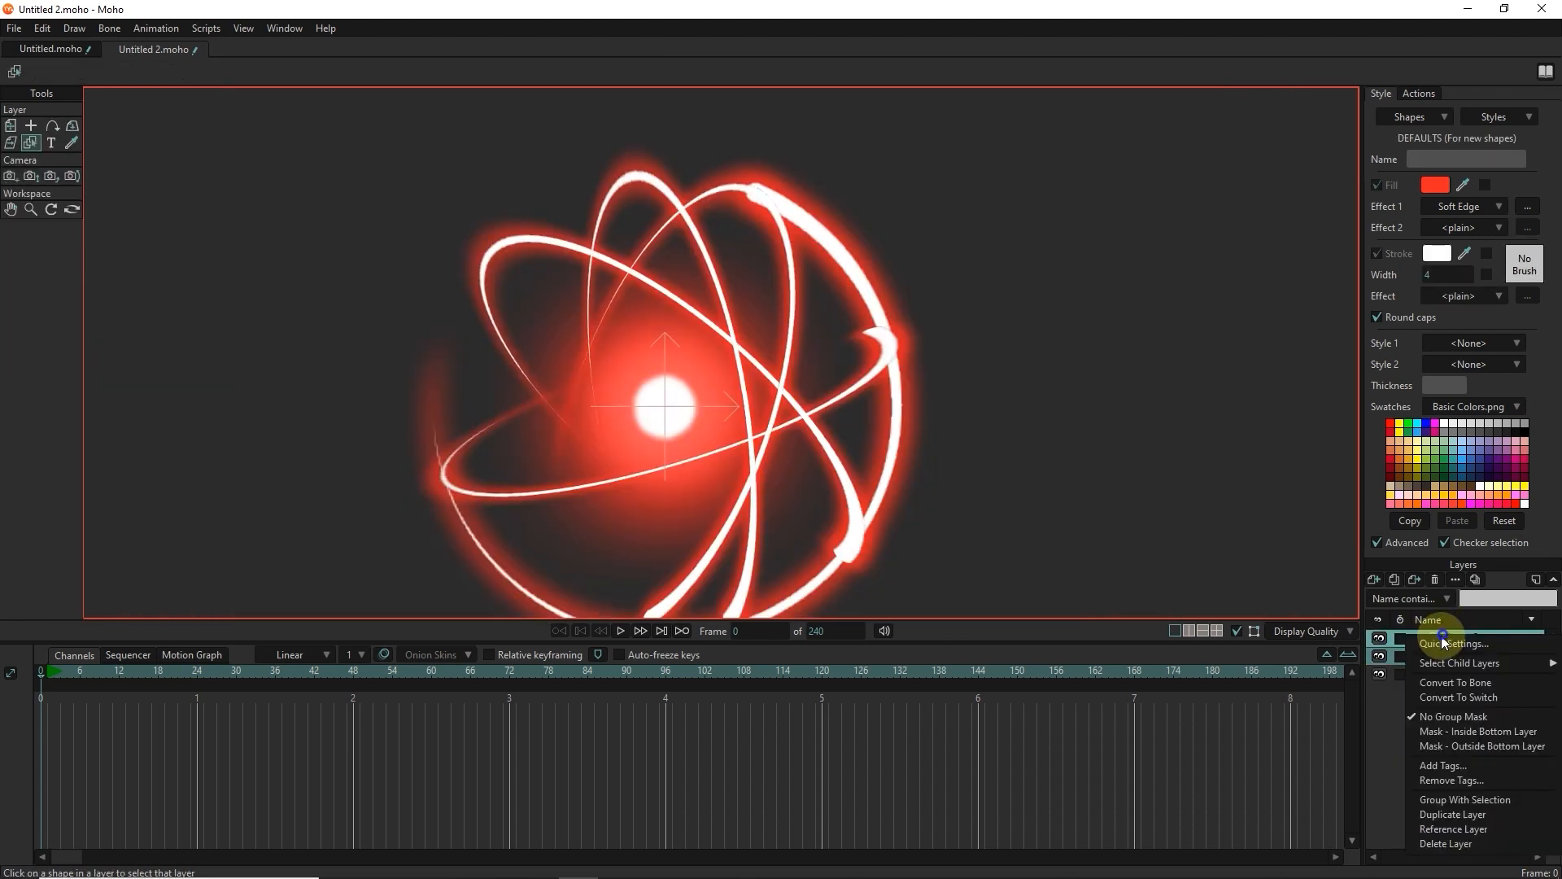
{"action": "left_click", "coordinate": [1492, 798]}
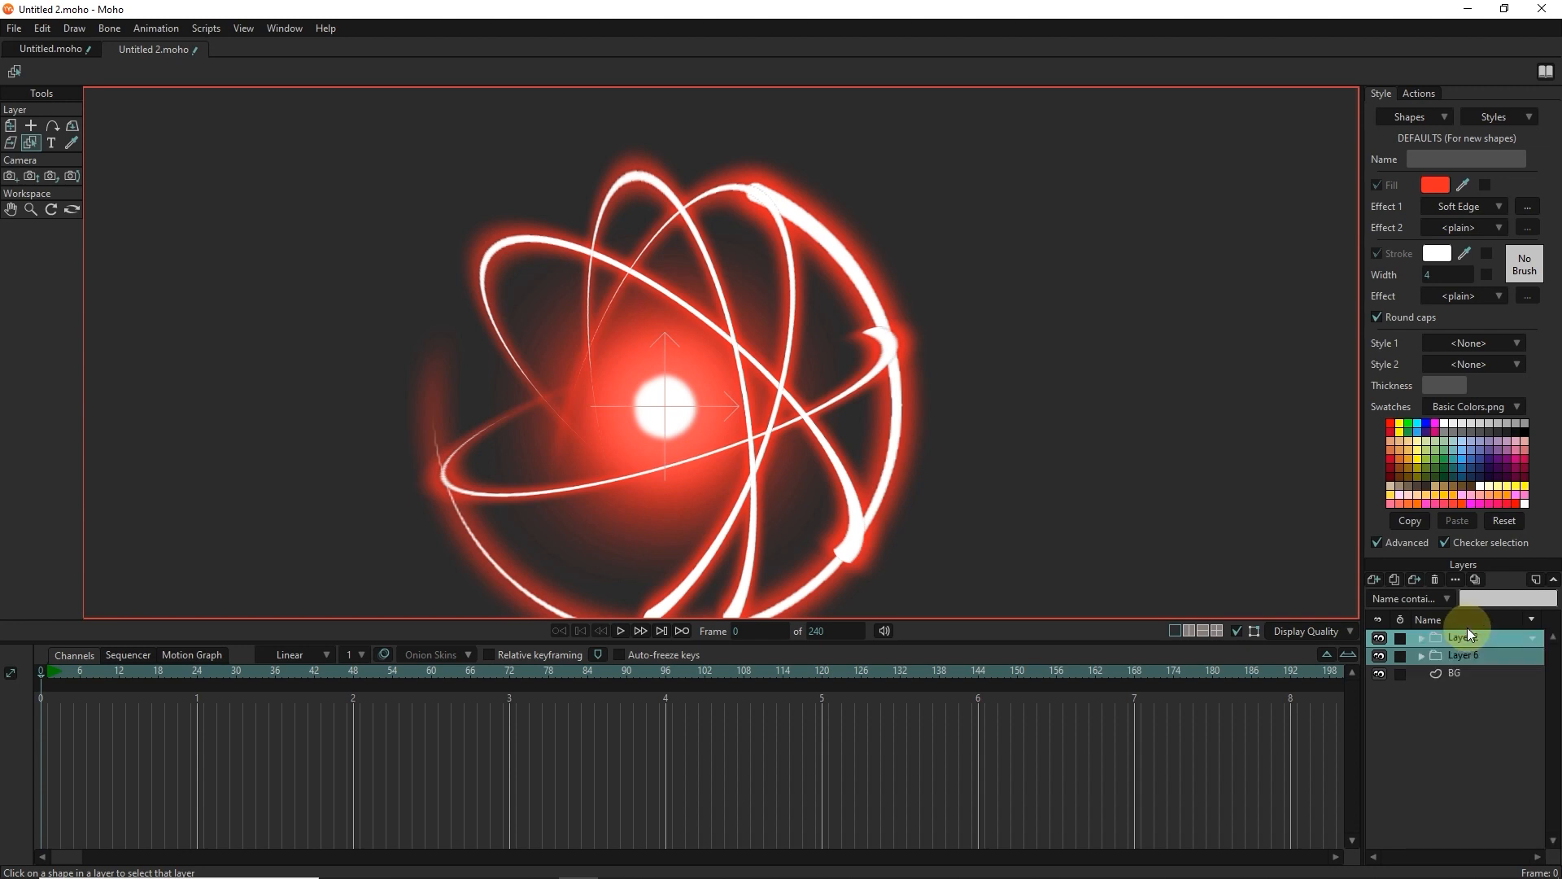
{"action": "left_click", "coordinate": [1423, 637]}
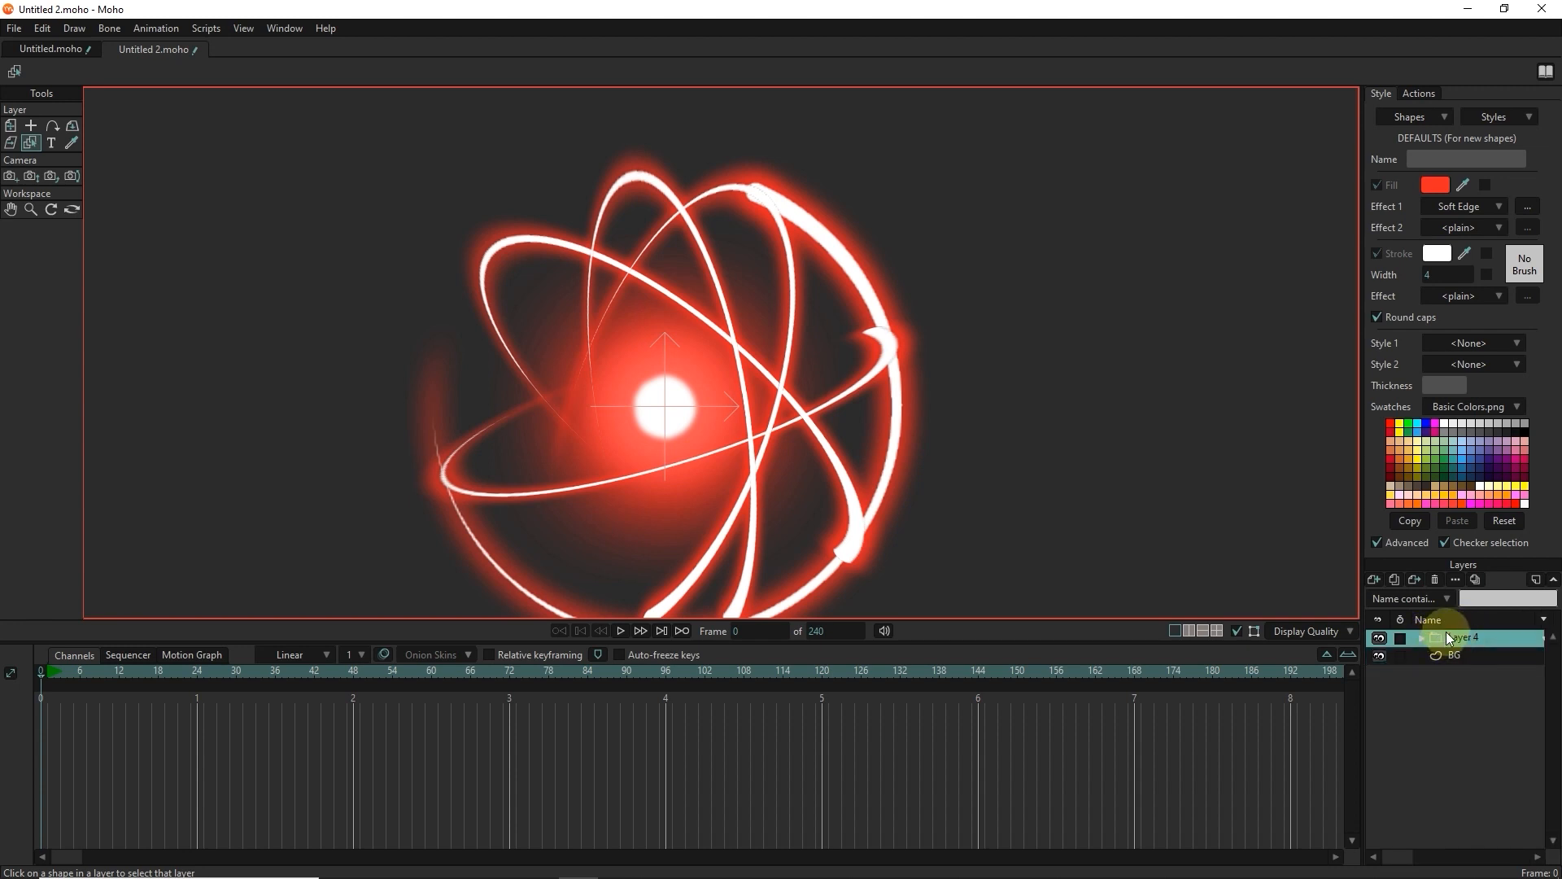
Step: Try to rotate the combined group in 3D around its X and Y axes
{"action": "scroll", "coordinate": [846, 451], "scroll_direction": "down", "scroll_amount": 2}
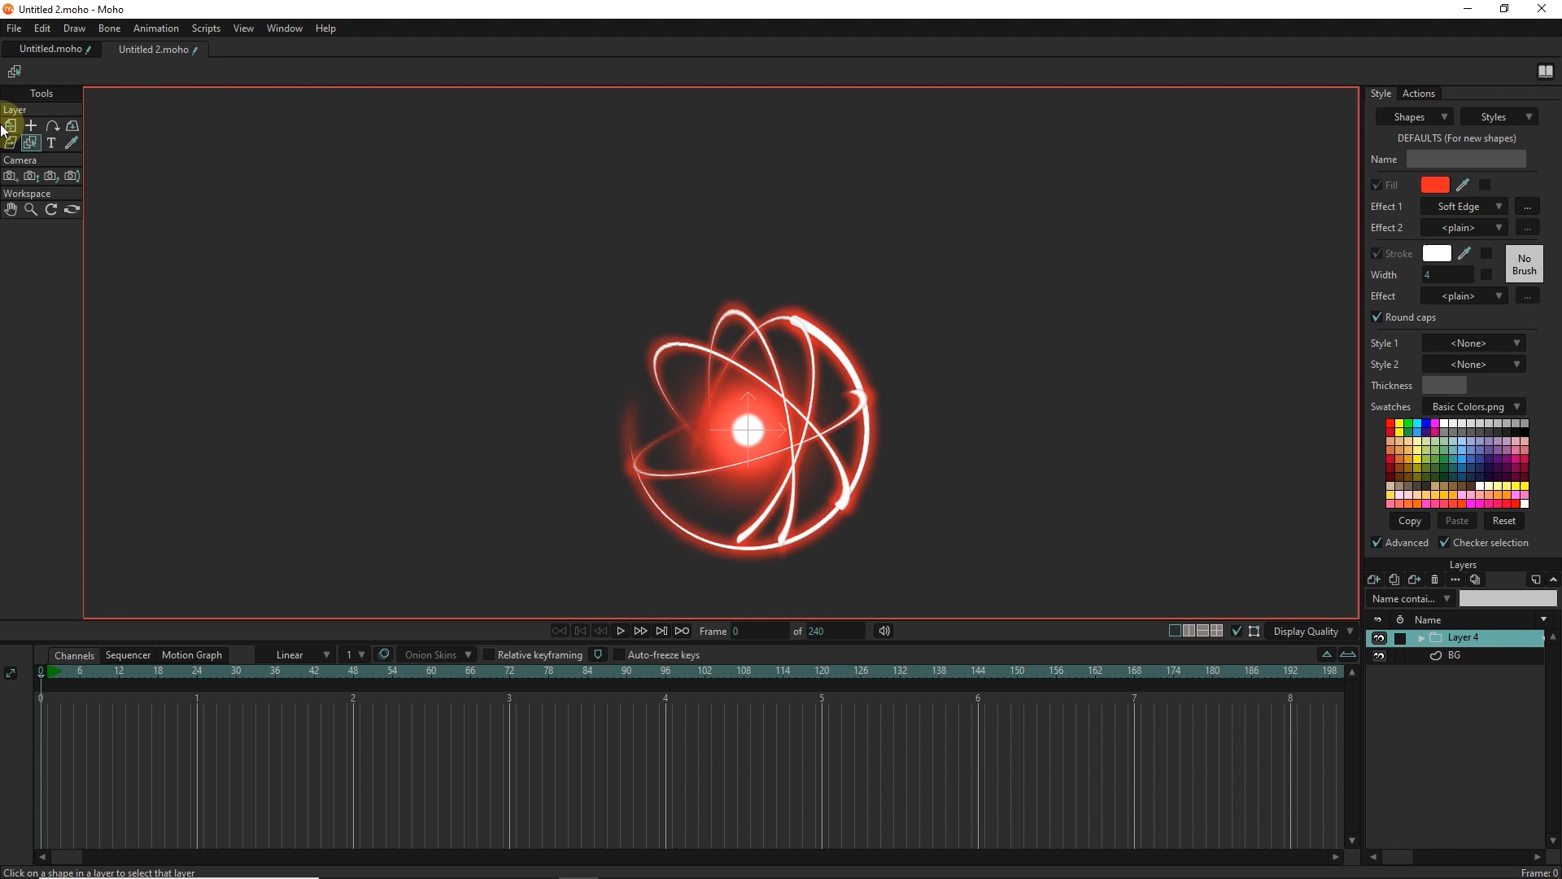
{"action": "left_click", "coordinate": [68, 127]}
{"action": "left_click_drag", "start_coordinate": [818, 450], "coordinate": [1290, 552]}
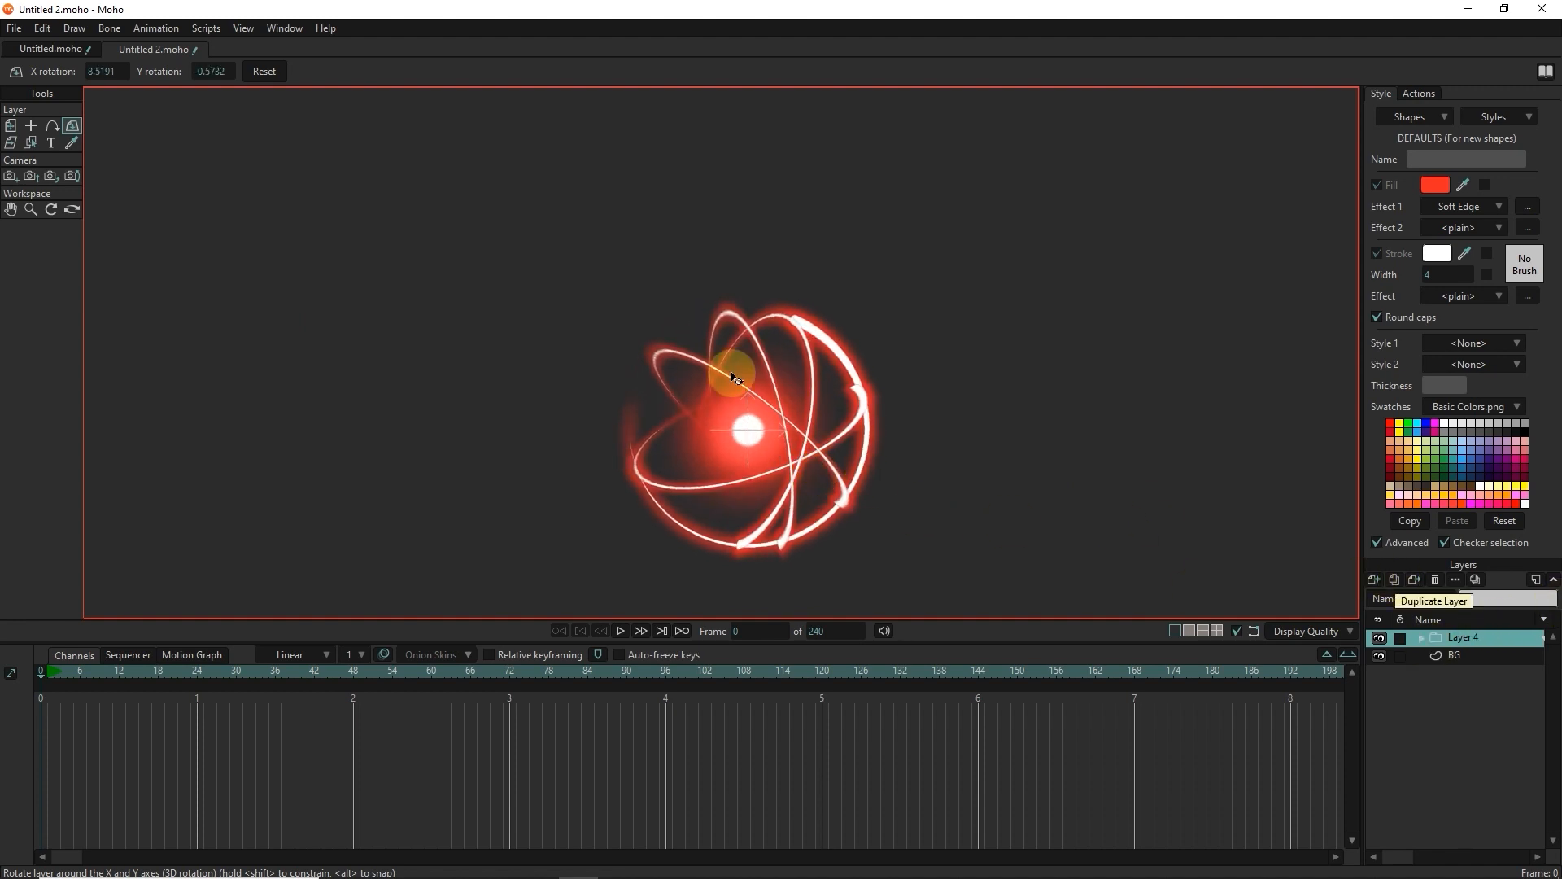
{"action": "left_click", "coordinate": [11, 125]}
{"action": "left_click", "coordinate": [72, 126]}
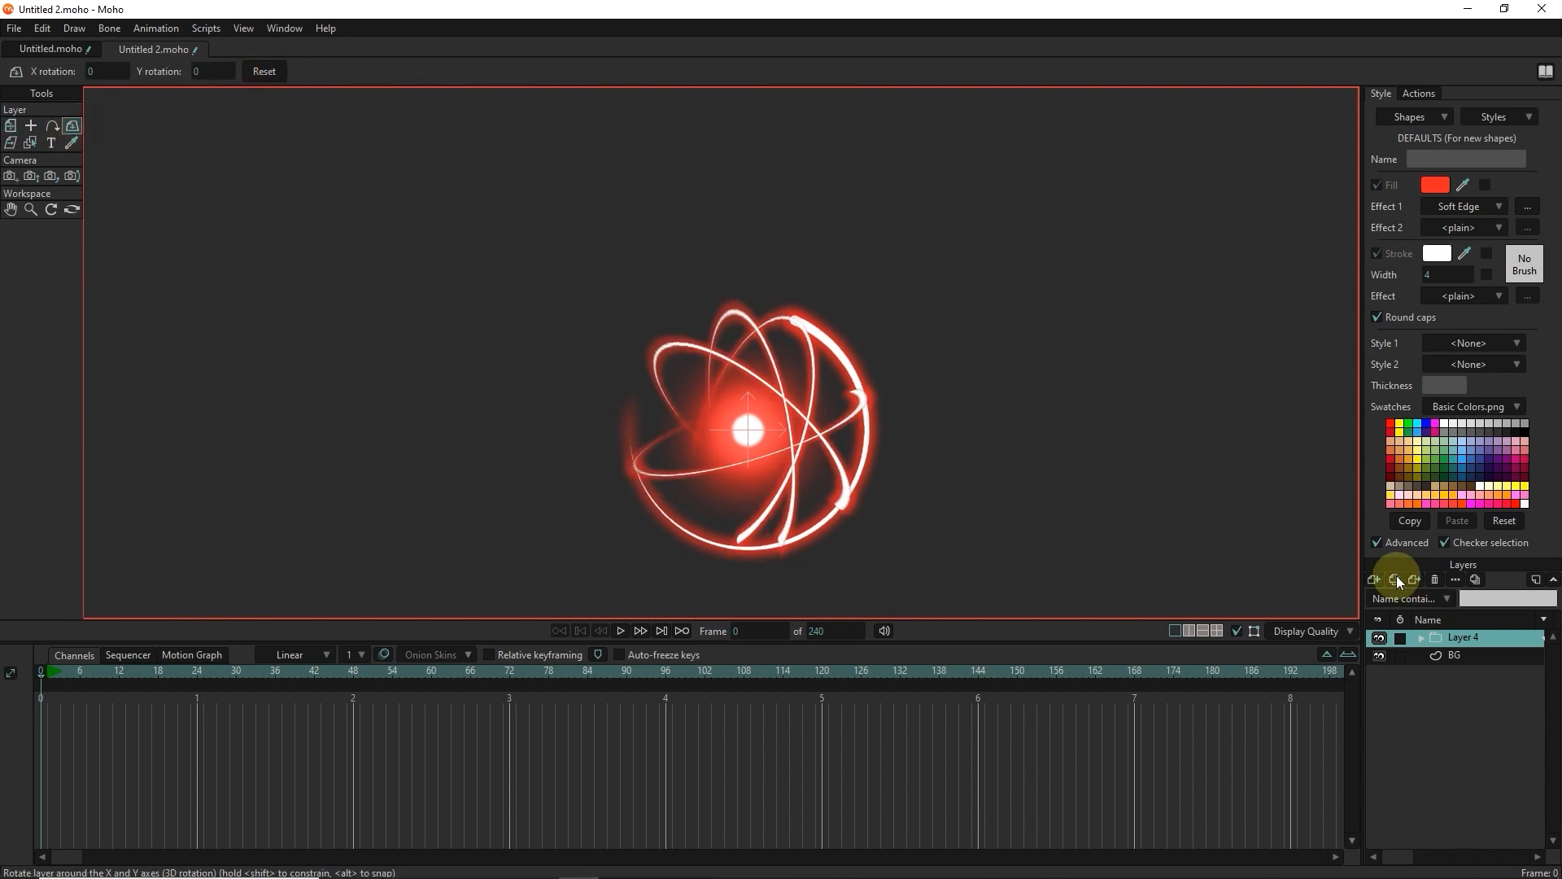
Step: Duplicate the combined group twice and place the copies slightly higher on either side of the original, the right one at about X 1.03, Y 0.22
{"action": "left_click", "coordinate": [1395, 578]}
{"action": "left_click", "coordinate": [1395, 578]}
{"action": "left_click", "coordinate": [10, 125]}
{"action": "left_click_drag", "start_coordinate": [733, 391], "coordinate": [352, 333]}
{"action": "left_click", "coordinate": [1463, 655]}
{"action": "left_click_drag", "start_coordinate": [761, 409], "coordinate": [1127, 342]}
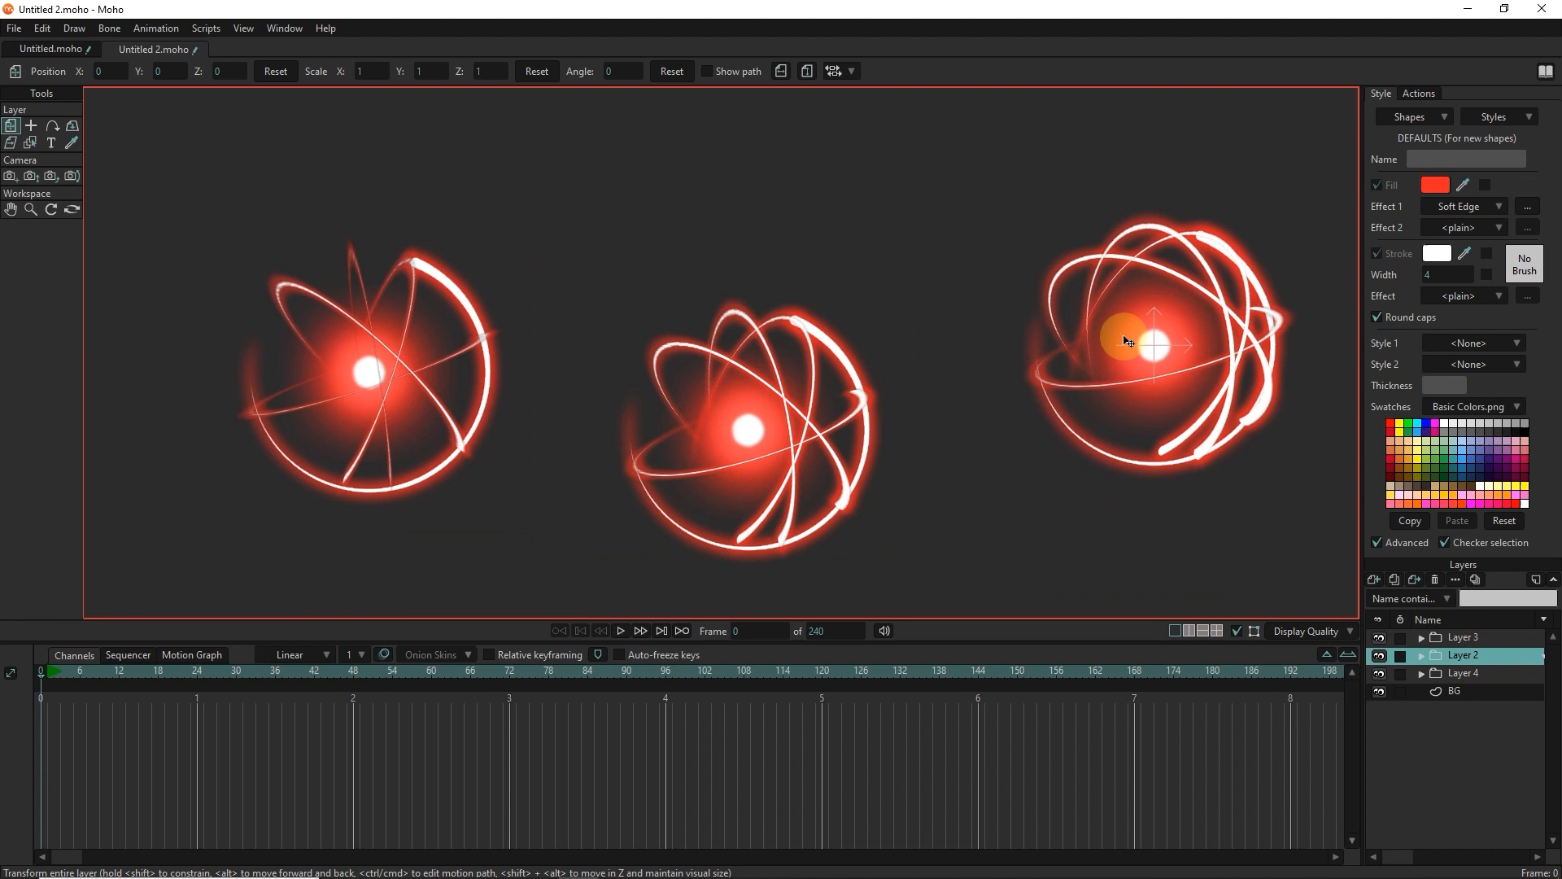
Step: Render the animation of the three glowing ring spheres to a video, watch it and close the player
{"action": "scroll", "coordinate": [802, 429], "scroll_direction": "down", "scroll_amount": 2}
{"action": "mouse_move", "coordinate": [42, 670]}
{"action": "left_mouse_down"}
{"action": "mouse_move", "coordinate": [472, 673]}
{"action": "mouse_move", "coordinate": [40, 672]}
{"action": "left_mouse_up"}
{"action": "left_click", "coordinate": [13, 28]}
{"action": "left_click", "coordinate": [65, 309]}
{"action": "left_click", "coordinate": [916, 690]}
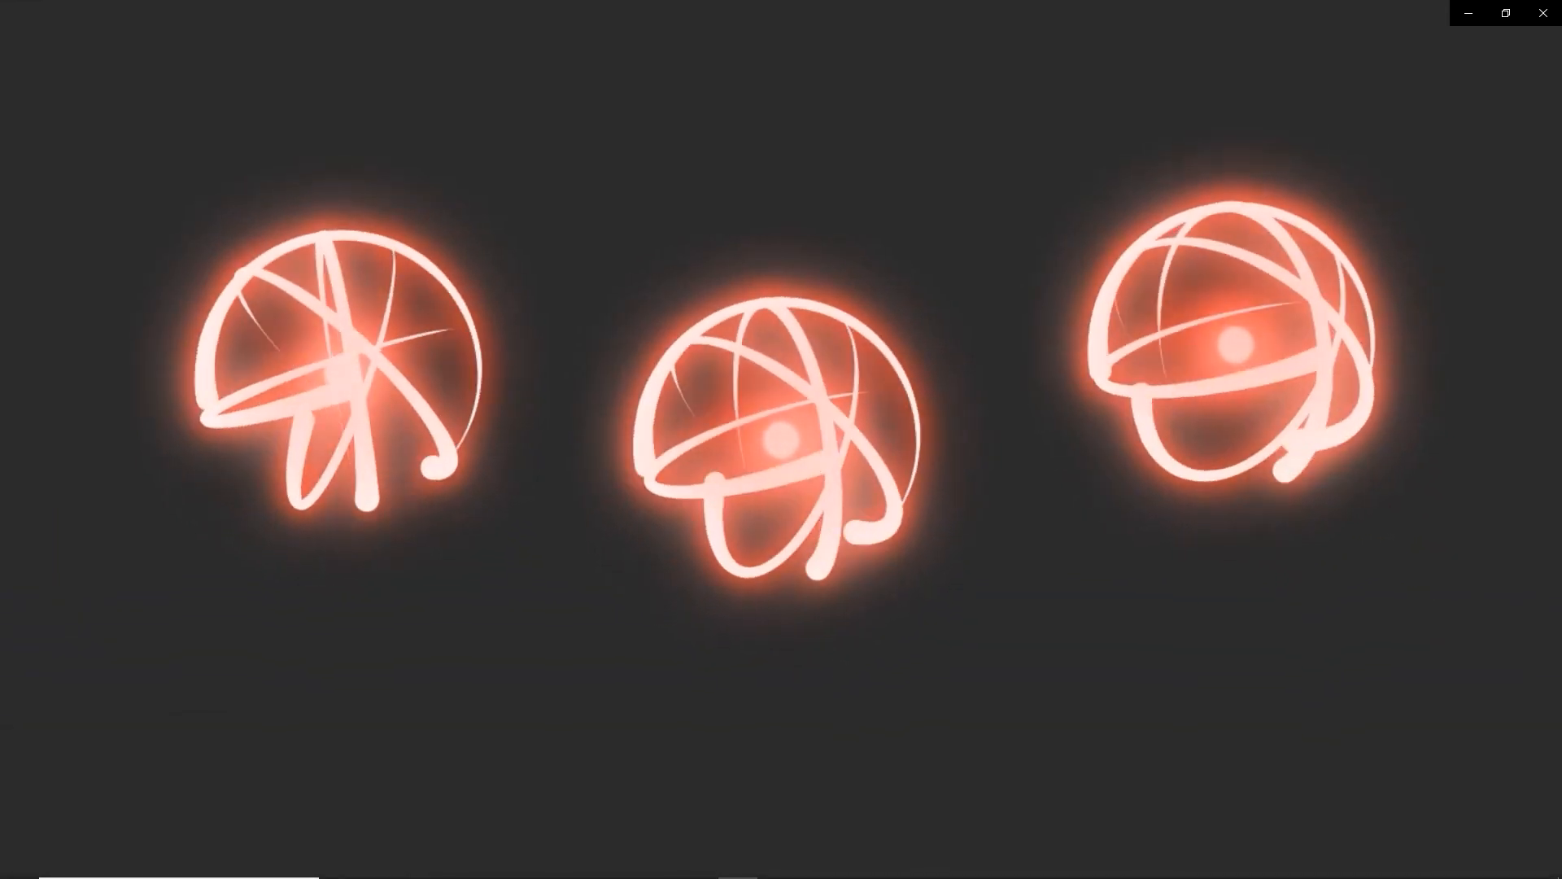
{"action": "left_click", "coordinate": [1546, 14]}
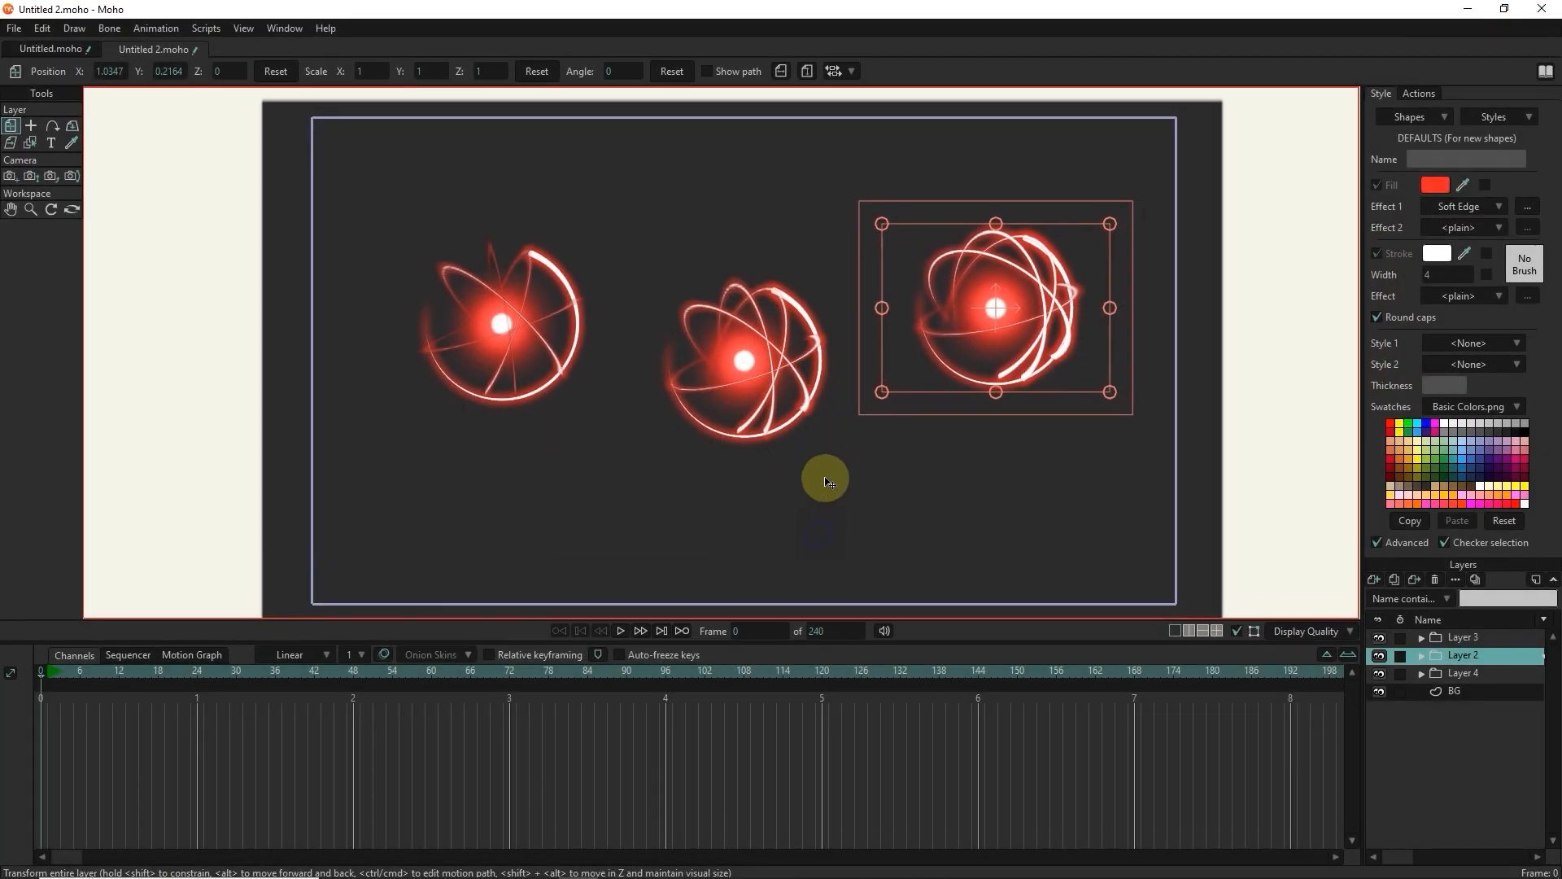